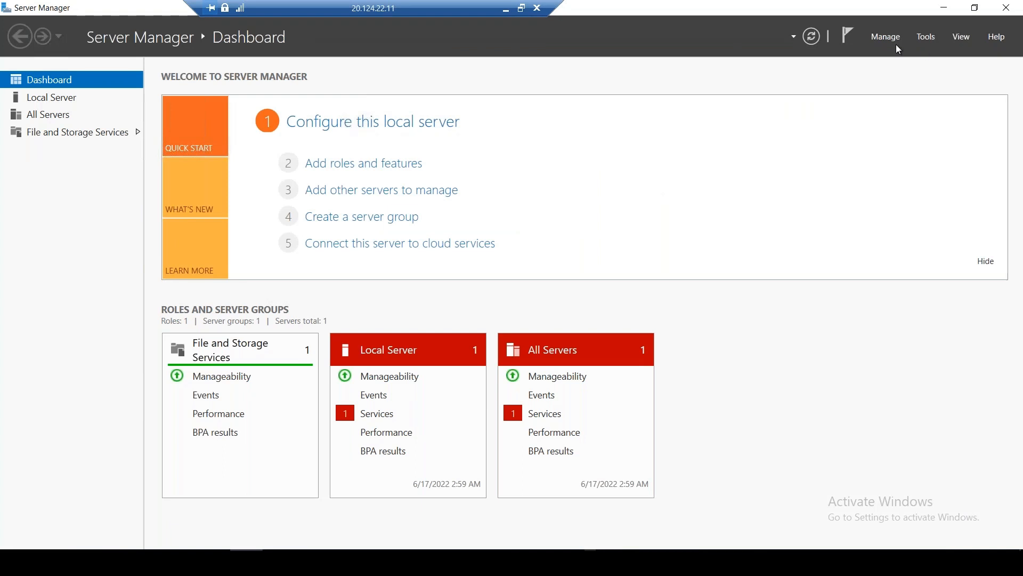
Step through the Add Roles and Features wizard to read BranchCache, then cancel without installing
click(883, 38)
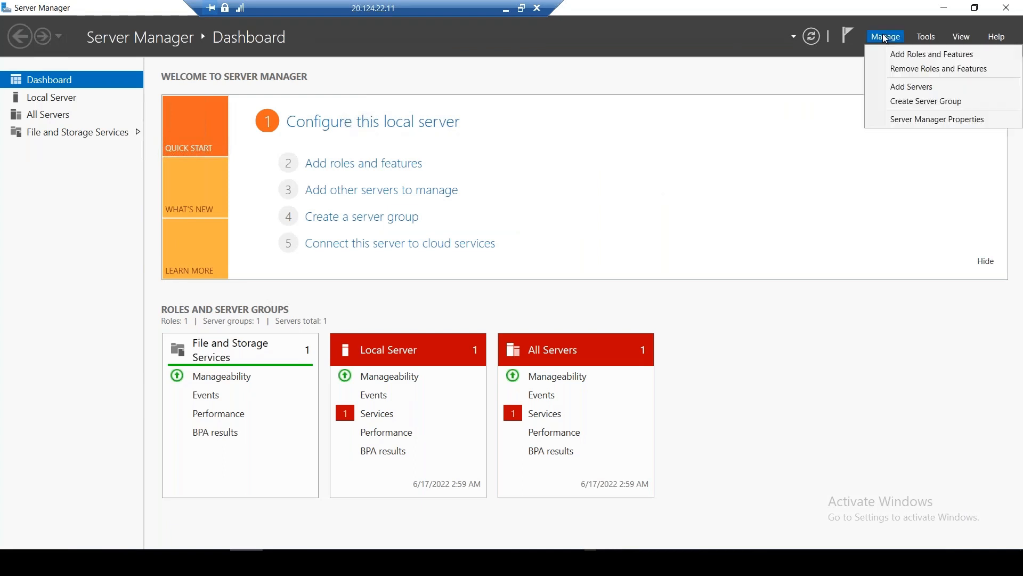
click(903, 56)
click(412, 395)
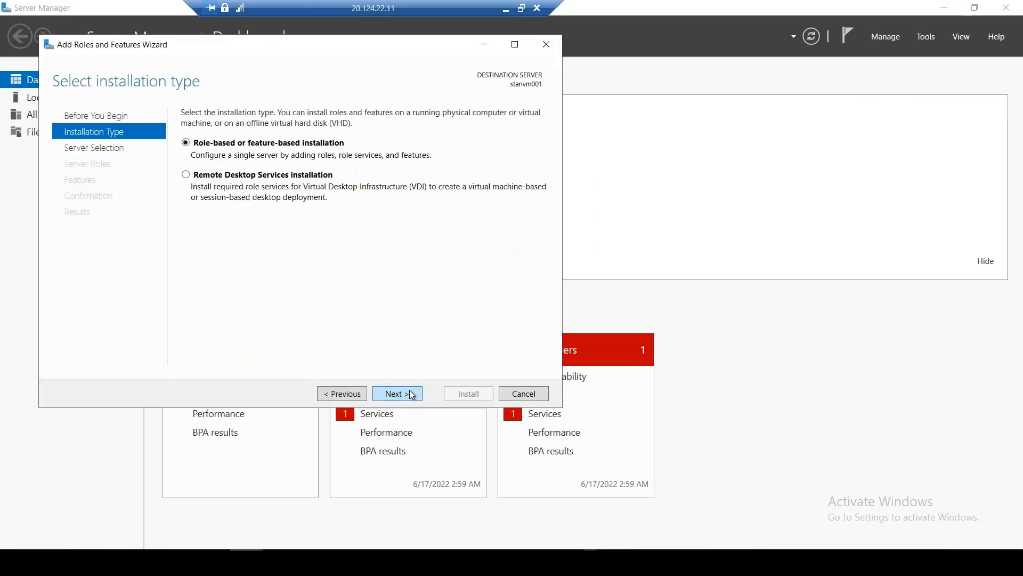
click(413, 395)
click(413, 395)
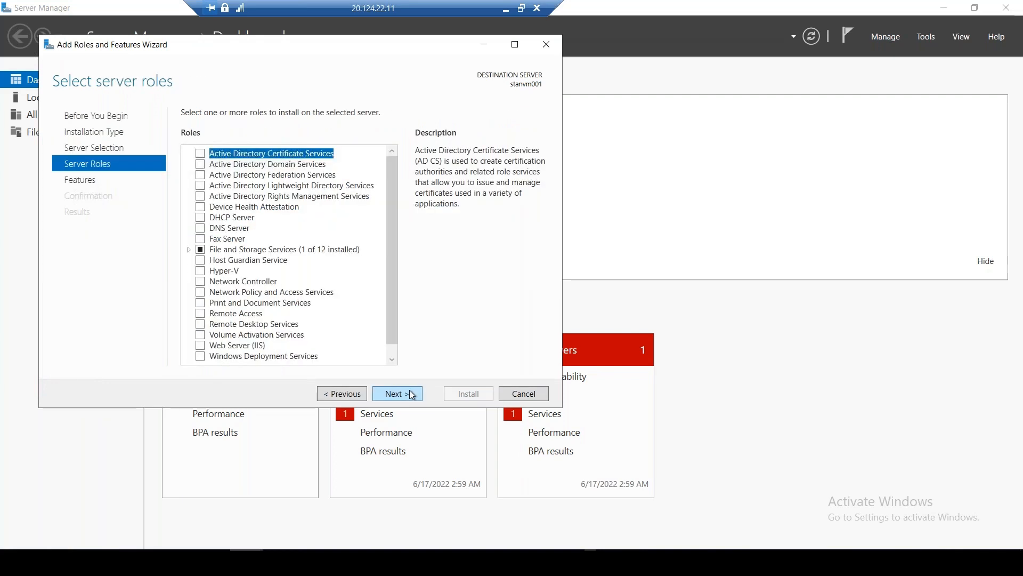
click(392, 360)
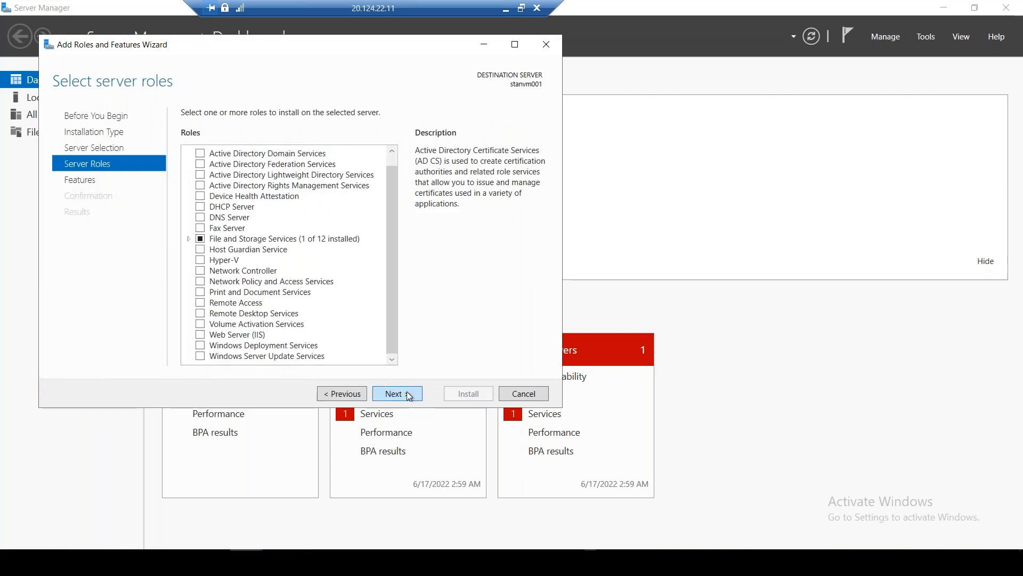
click(408, 395)
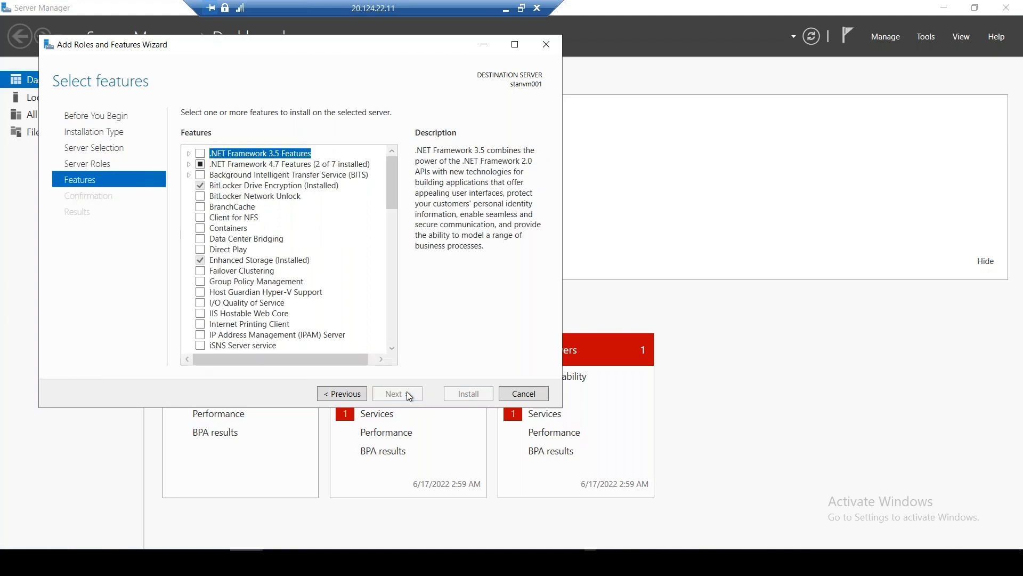
click(252, 206)
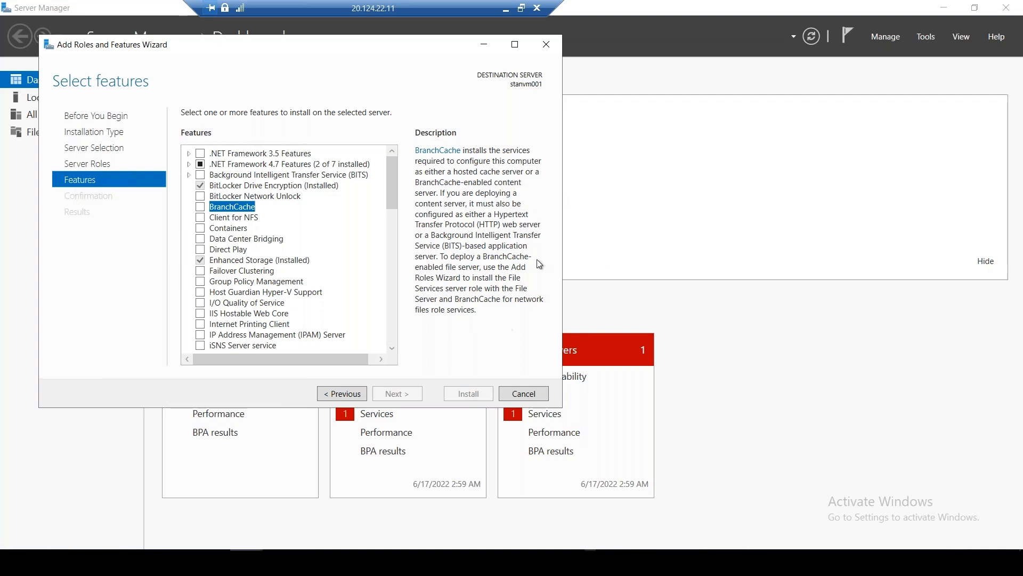
click(545, 42)
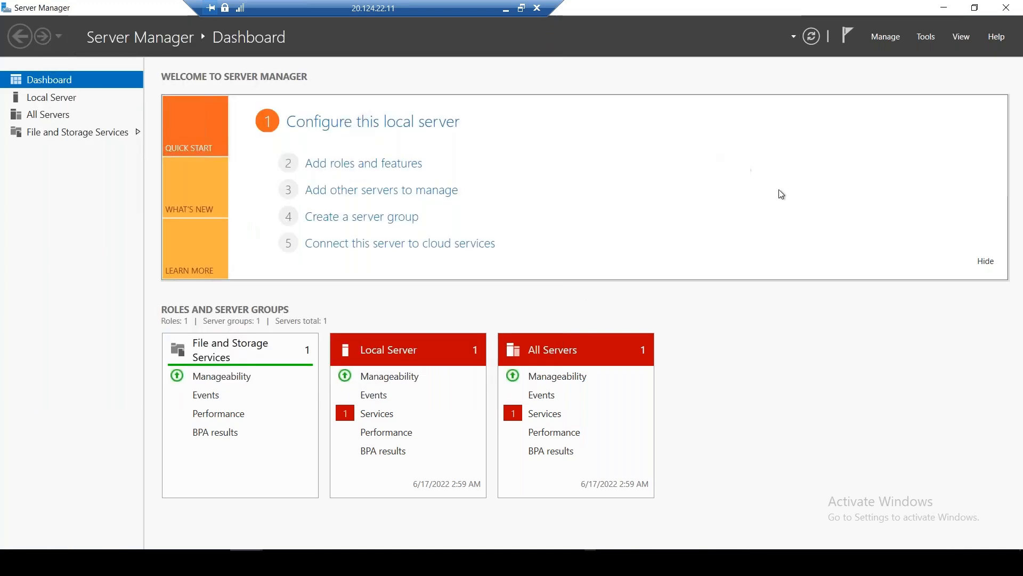
Close Server Manager and minimize the PowerShell and stanfolder01 windows
click(1011, 9)
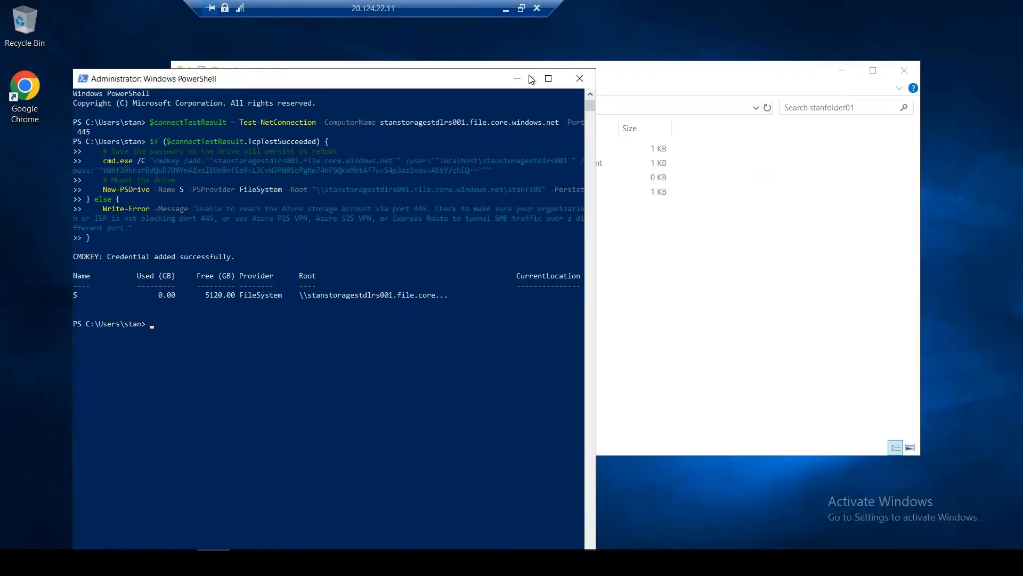
click(517, 79)
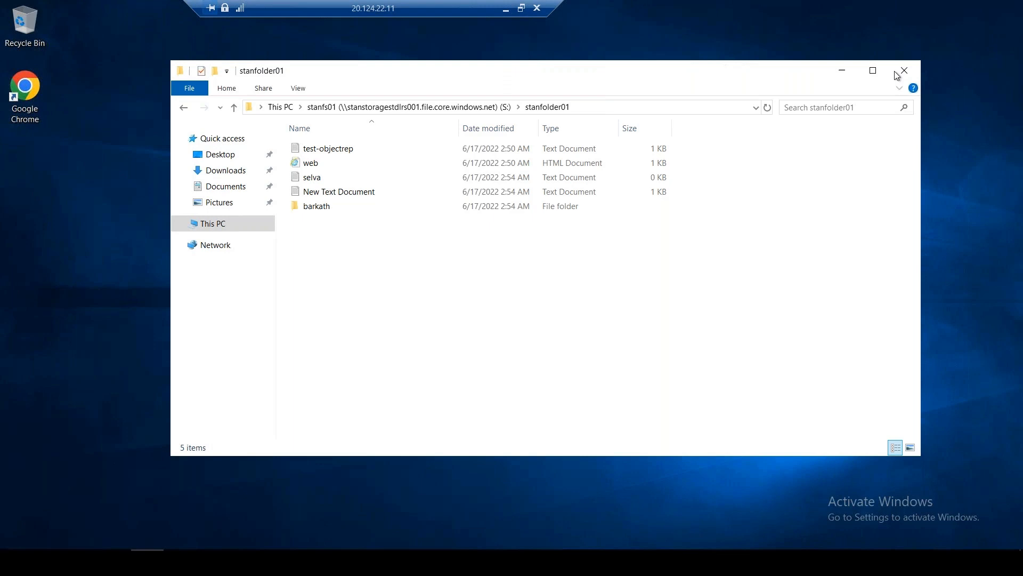
click(842, 73)
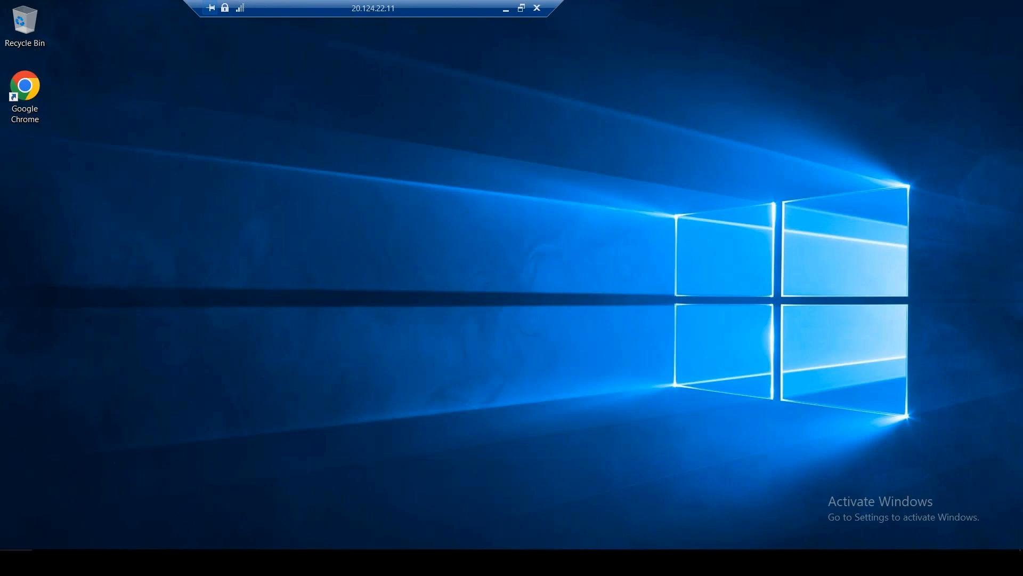
Bring back and maximize the Azure portal, then search 'storage sync' to list Storage Sync Services
click(13, 562)
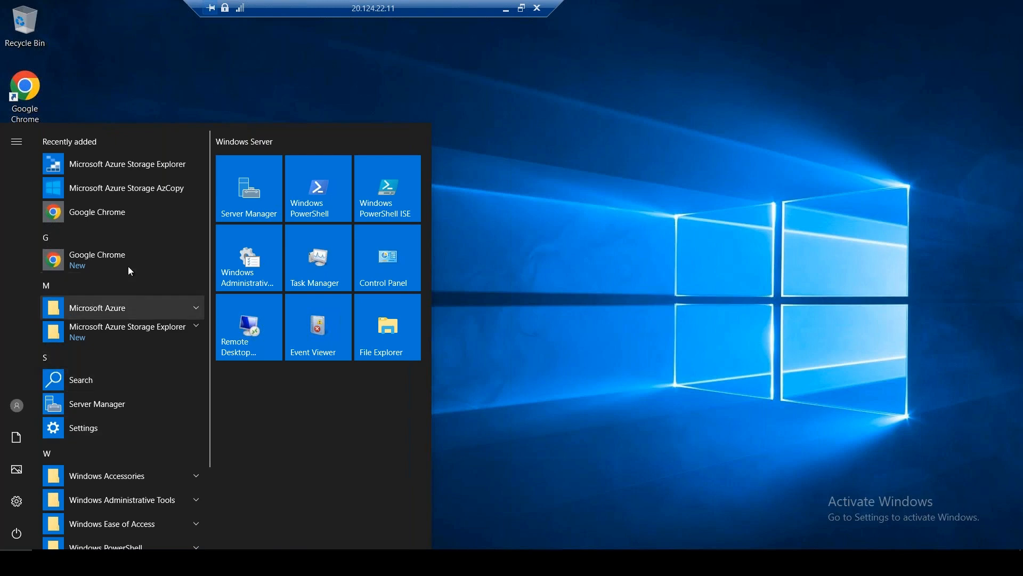
click(181, 562)
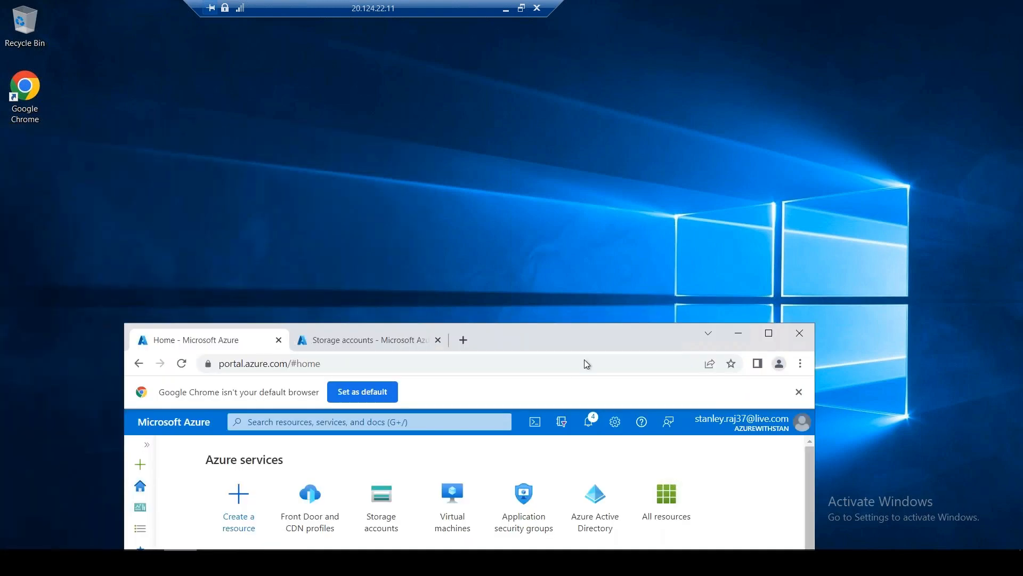
click(768, 334)
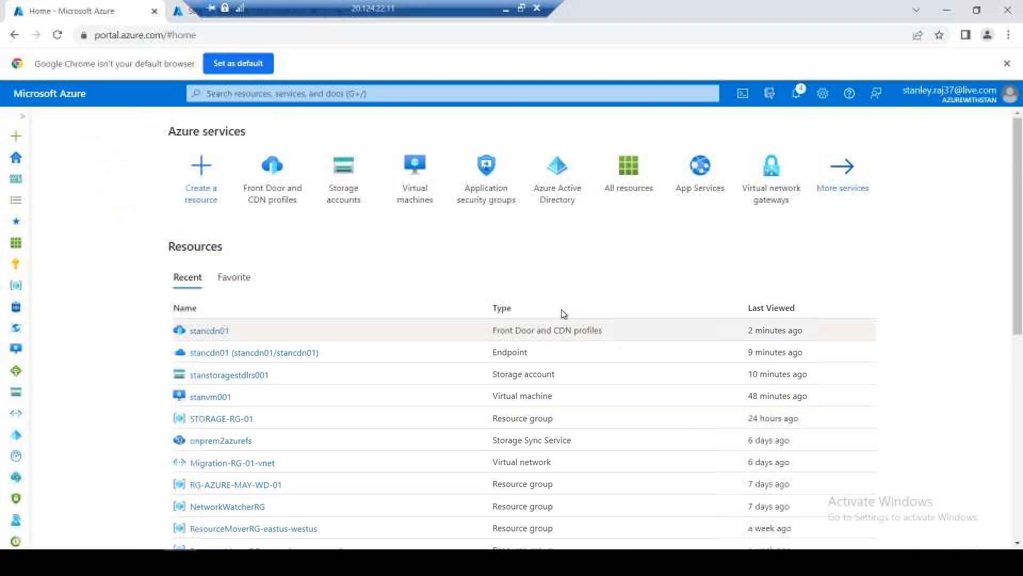
click(307, 97)
text(st)
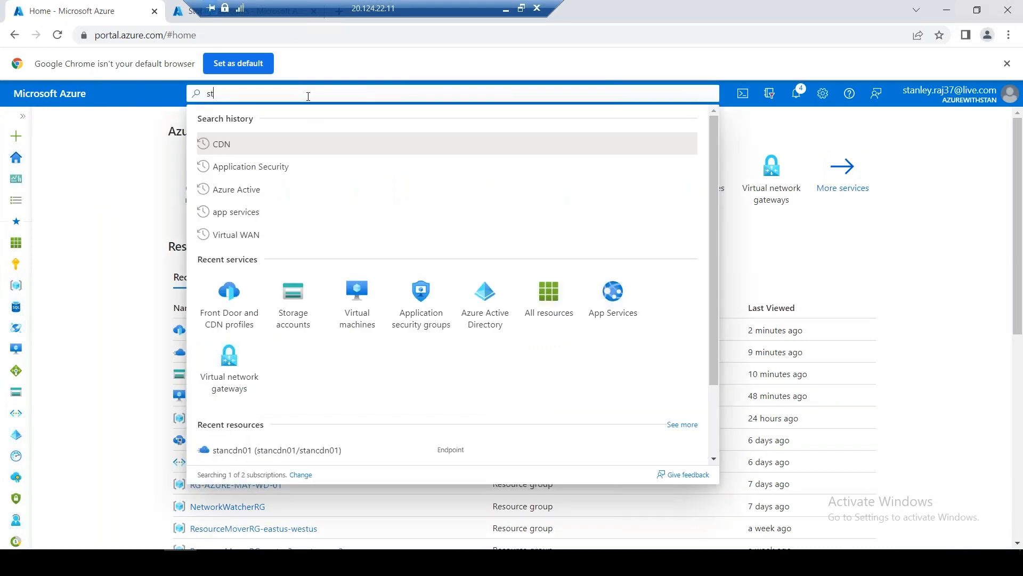
text(orage)
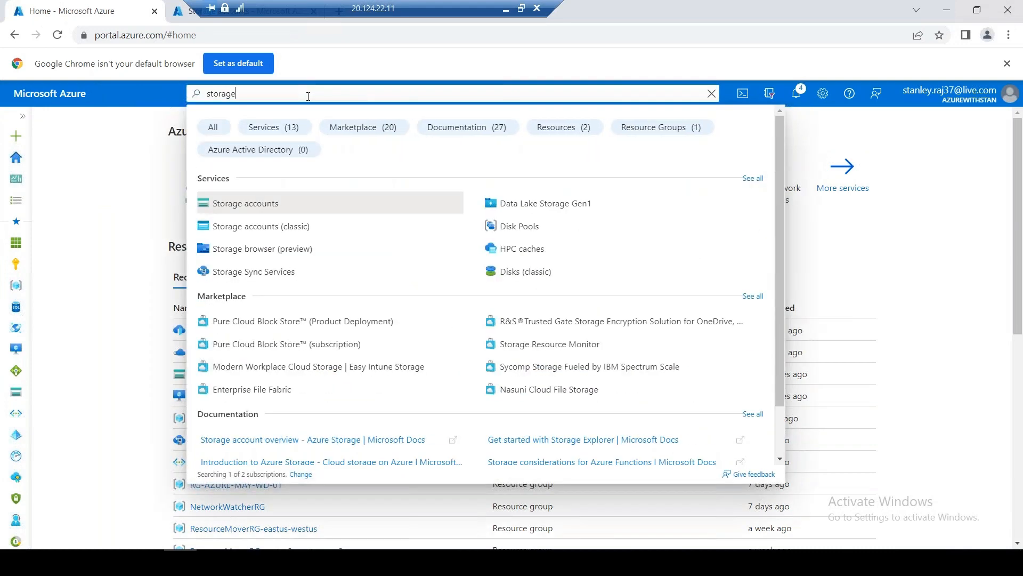
text( sync)
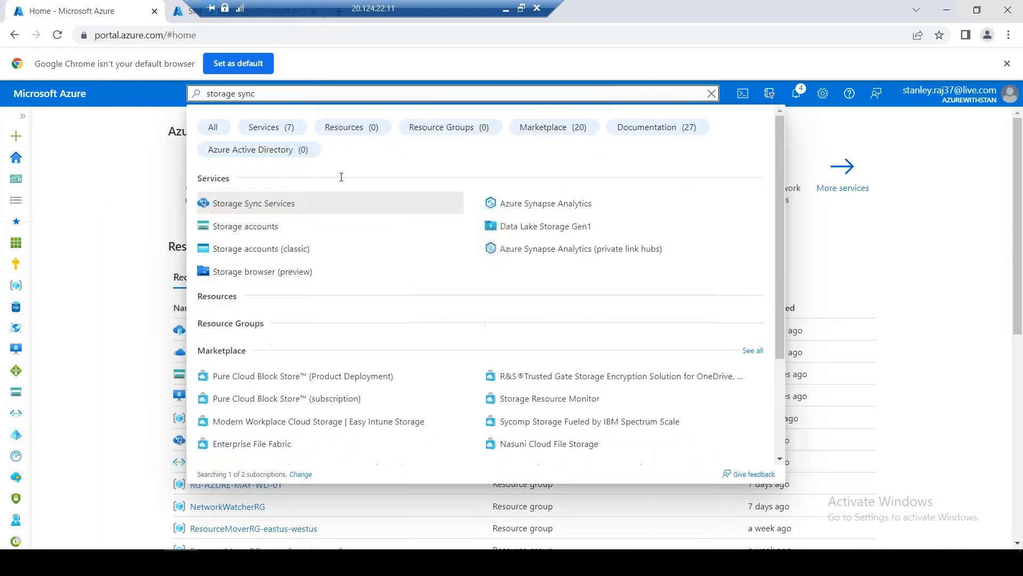
click(281, 203)
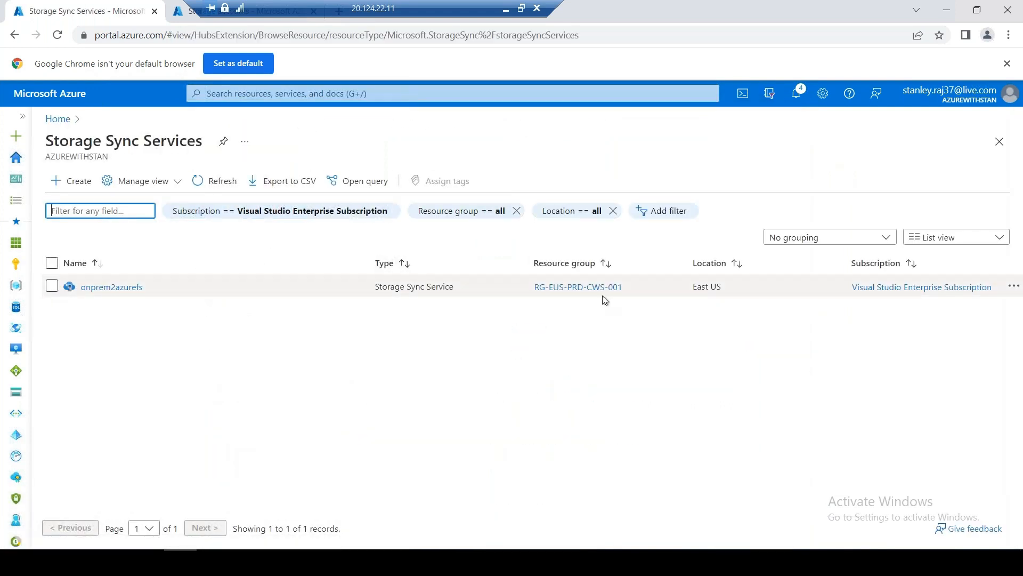
Start creating a Storage Sync Service on the Visual Studio Enterprise Subscription
click(71, 181)
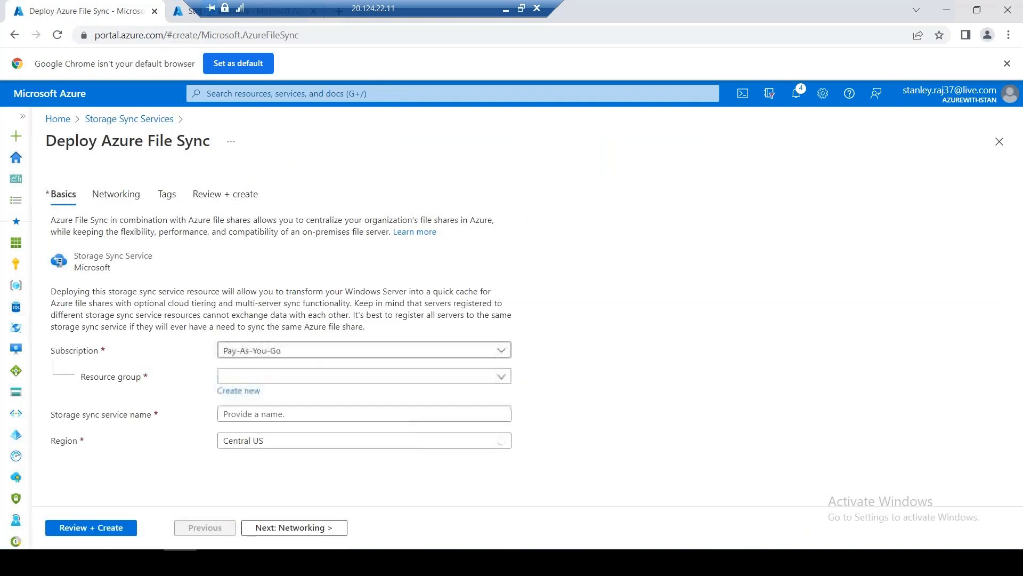
click(302, 350)
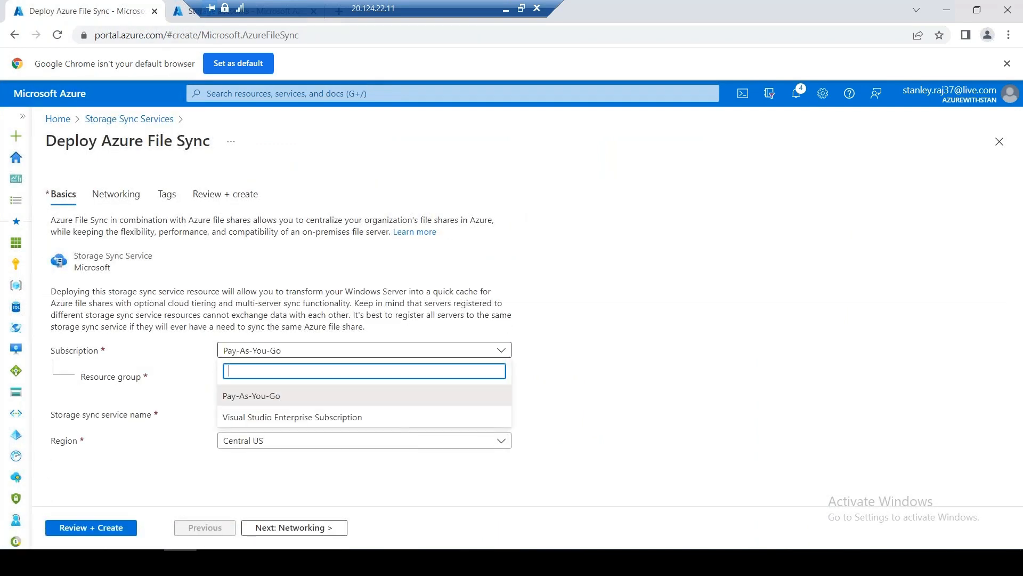
click(301, 417)
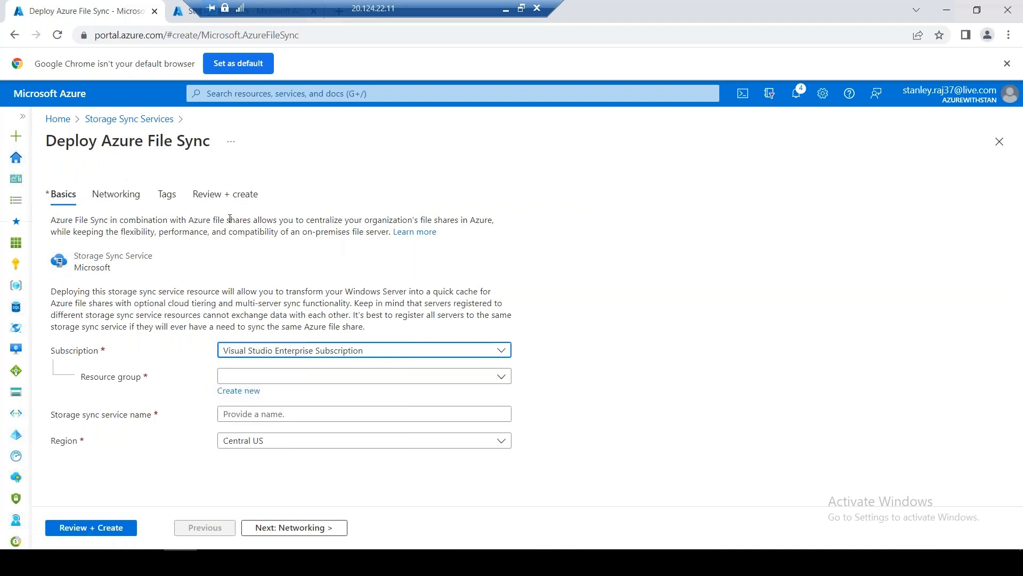
Copy the Azure File Sync introduction paragraph, dismiss the meeting reminder and minimize the remote session
drag(203, 220, 261, 218)
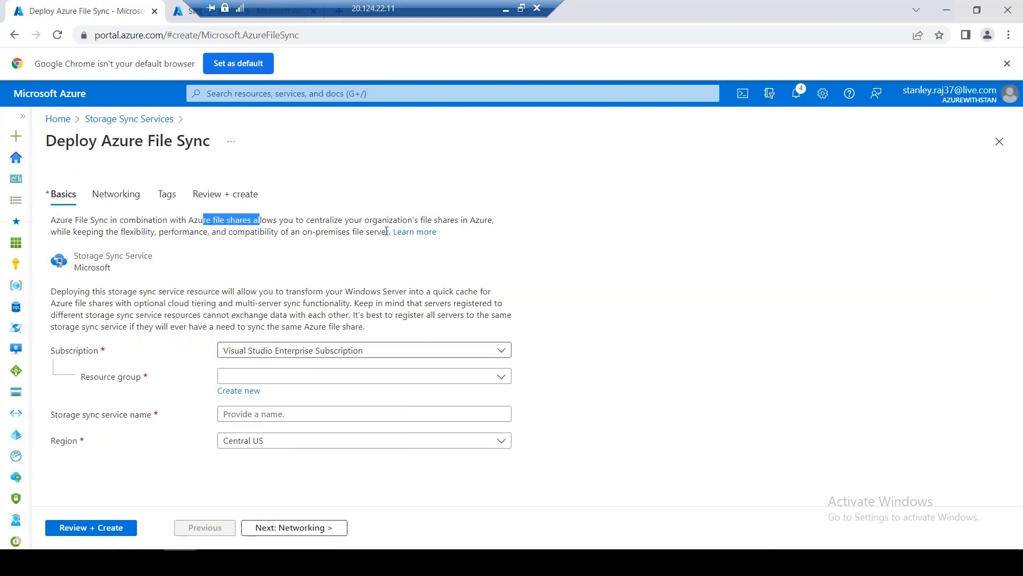
drag(392, 231, 55, 219)
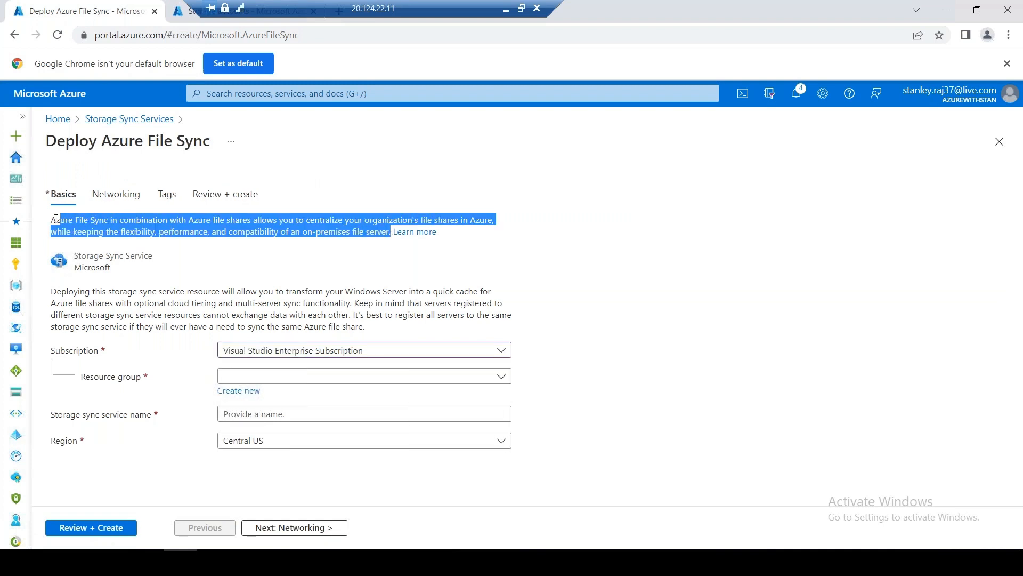
right_click(86, 219)
click(128, 226)
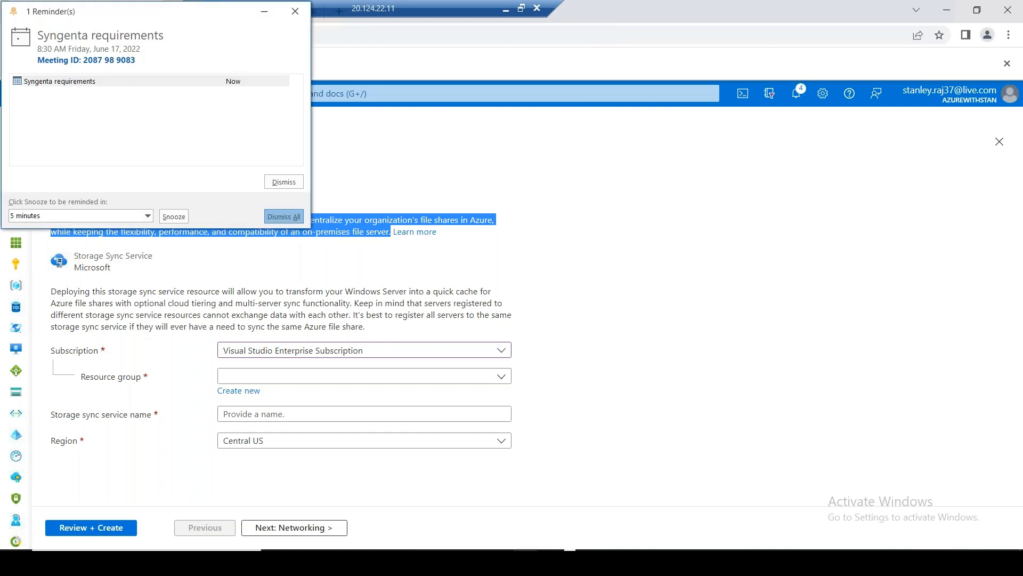
click(288, 216)
right_click(286, 224)
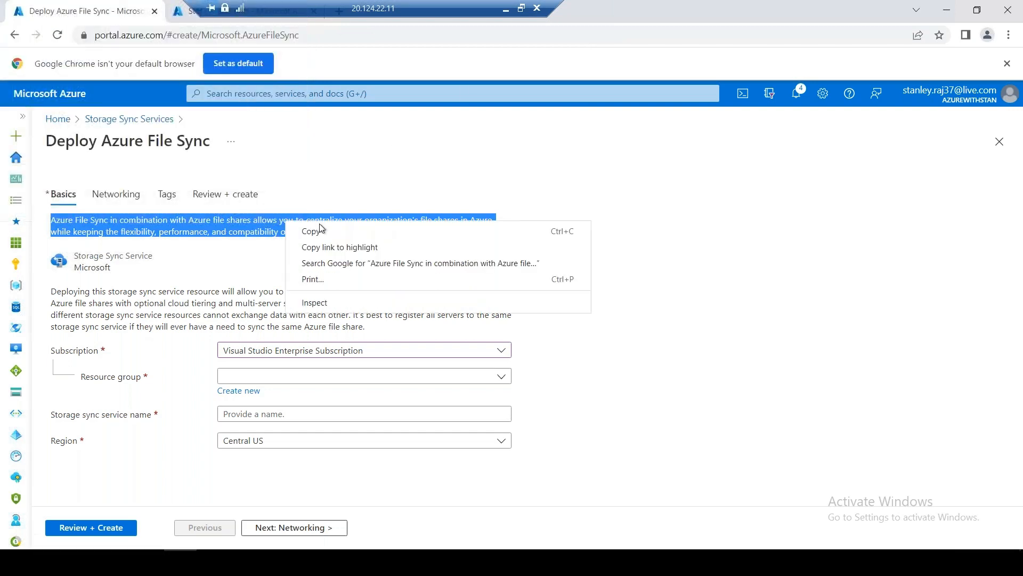
click(322, 230)
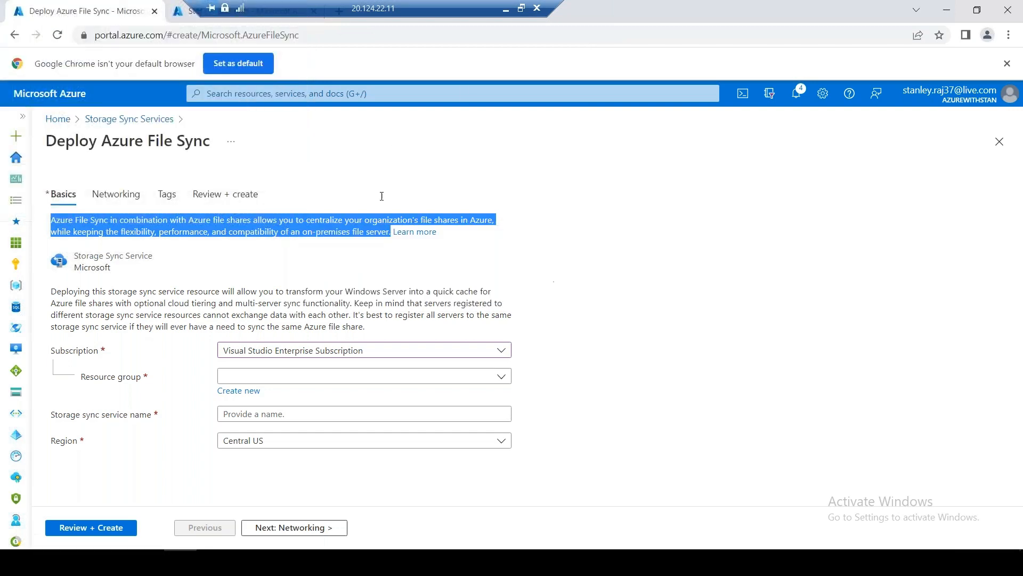
click(506, 9)
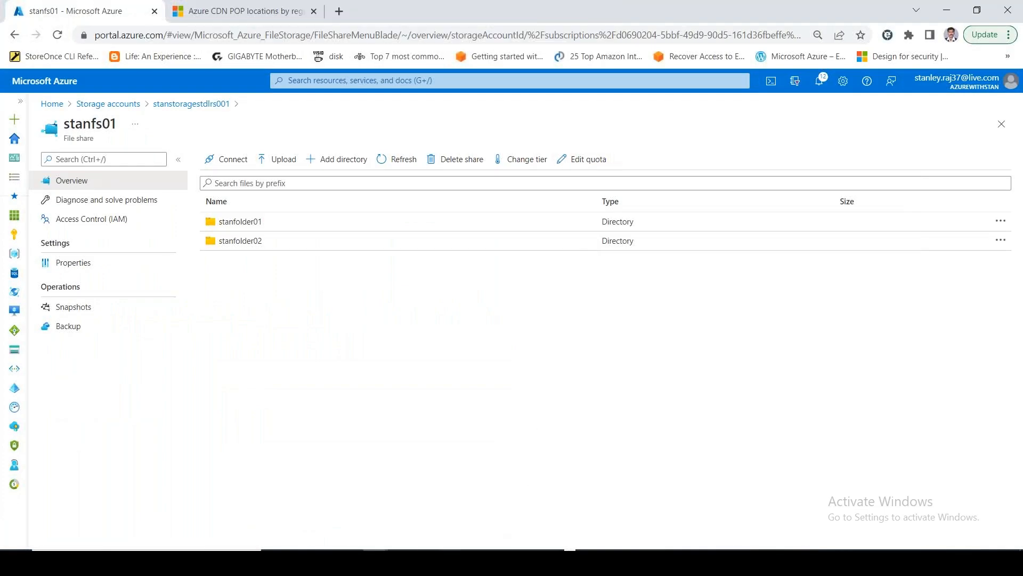
Add a new sheet to the AZURE_STORAGE workbook named AZURE FILE SYNC
click(451, 562)
click(740, 525)
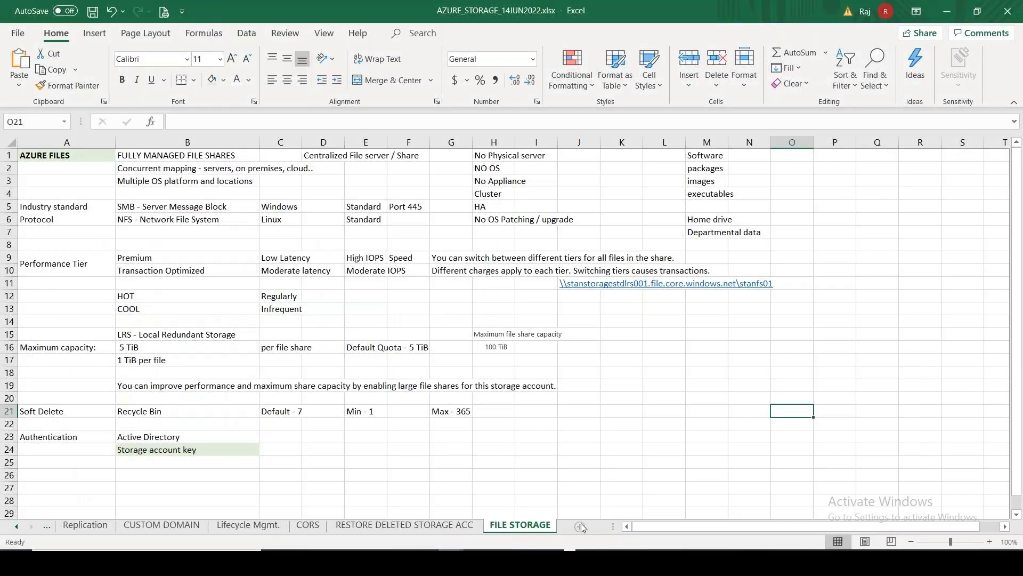
click(587, 526)
double_click(519, 525)
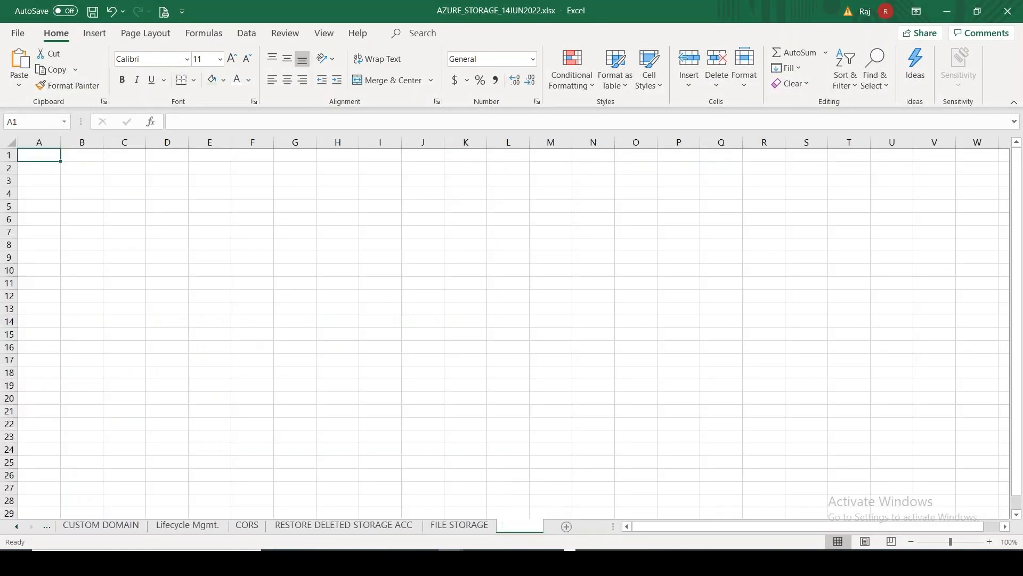
text(AZURE)
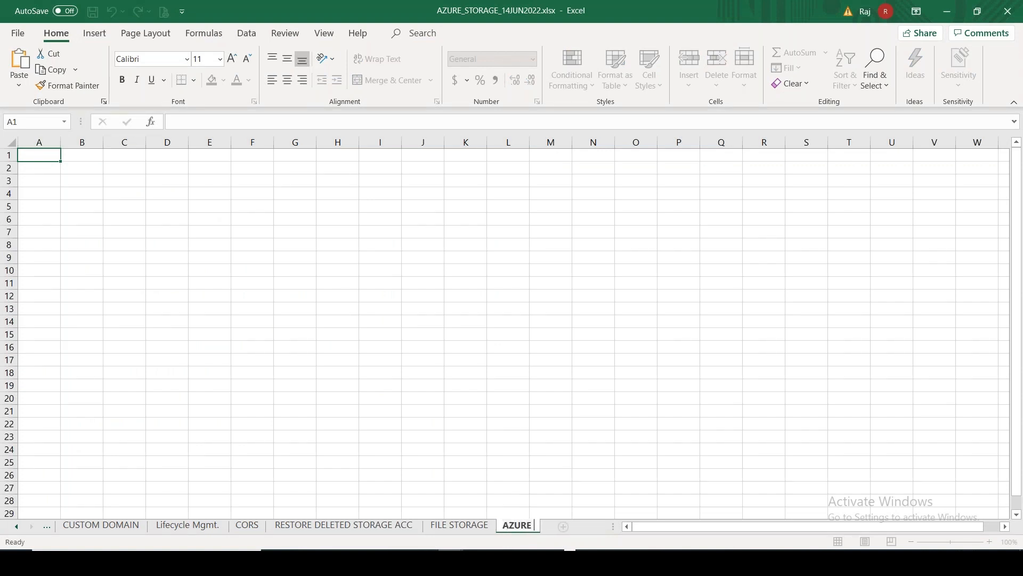
text( FILE SYNC)
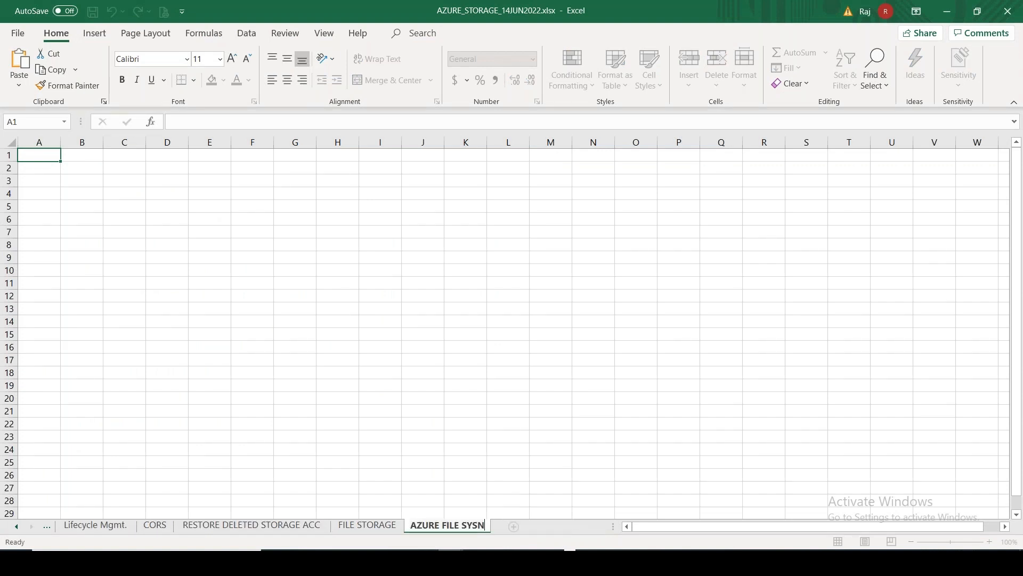
key(BackSpace)
key(BackSpace)
text(NC)
key(Return)
click(1004, 303)
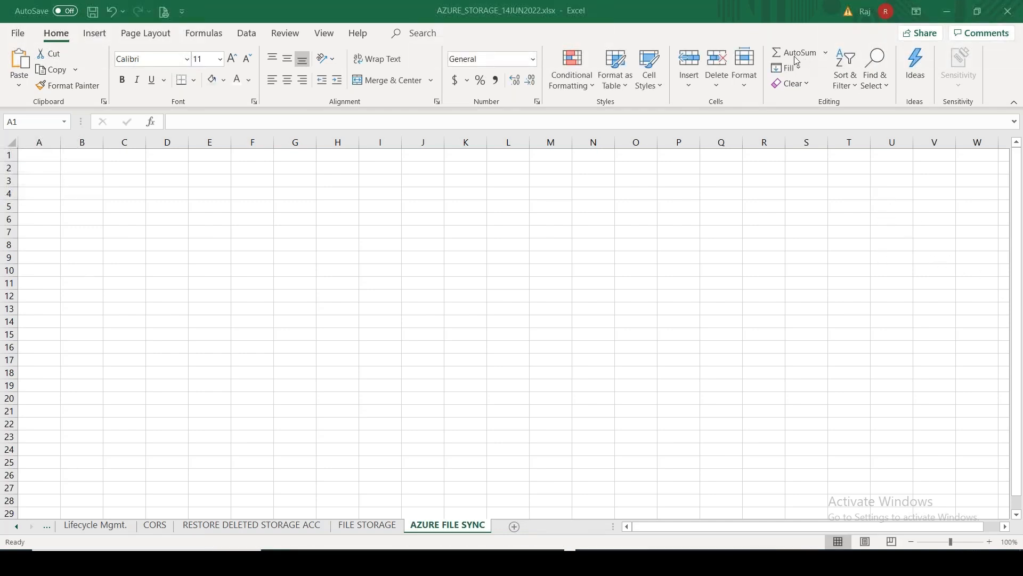
Enter the heading STORAGE SYNC in A1 and widen column A to fit it
click(30, 155)
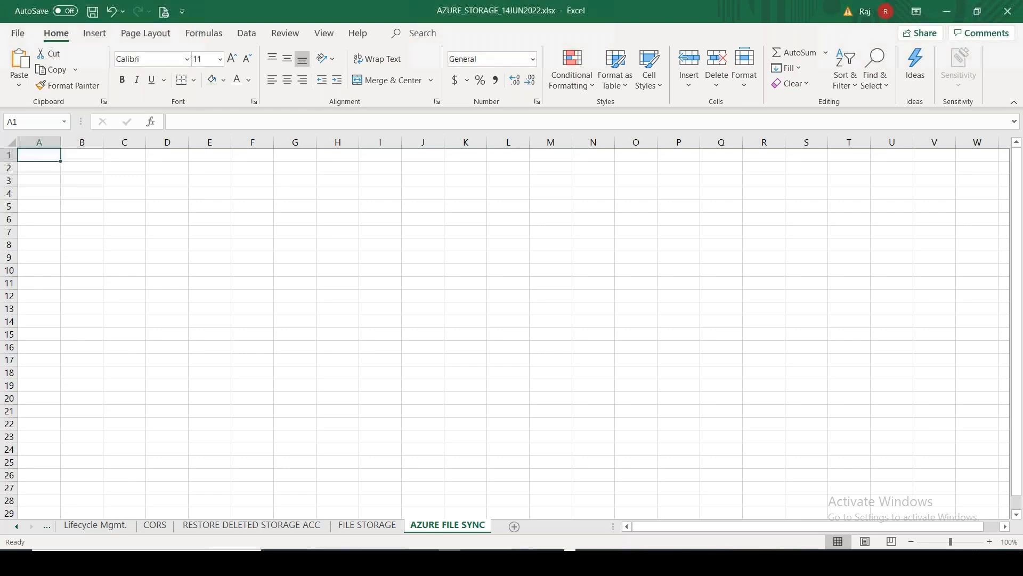
text(STORAGE SYNC)
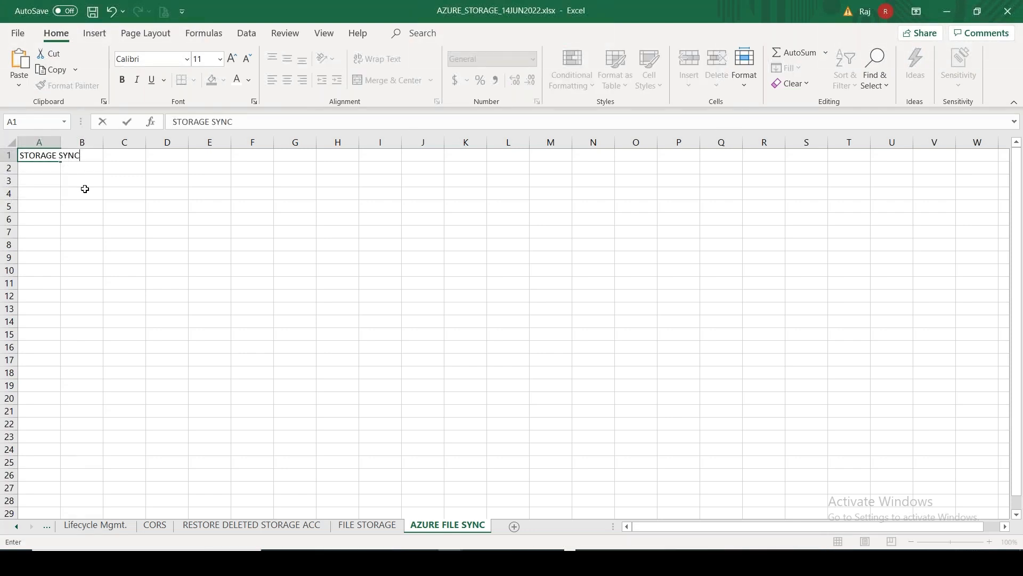
click(48, 202)
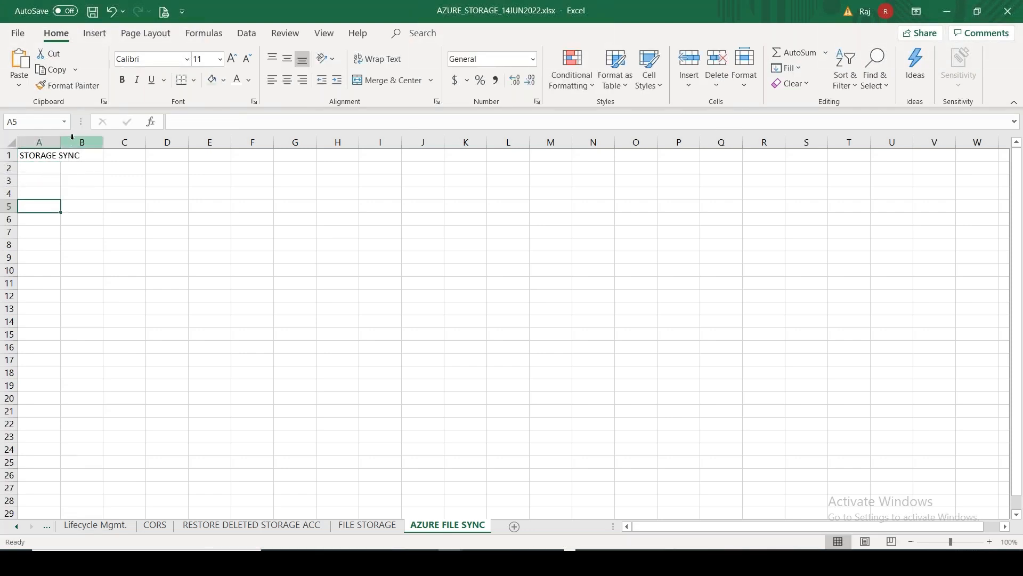
drag(60, 142, 104, 142)
Paste the Azure File Sync description into B1 matching destination formatting, and fill A1 light green
click(133, 155)
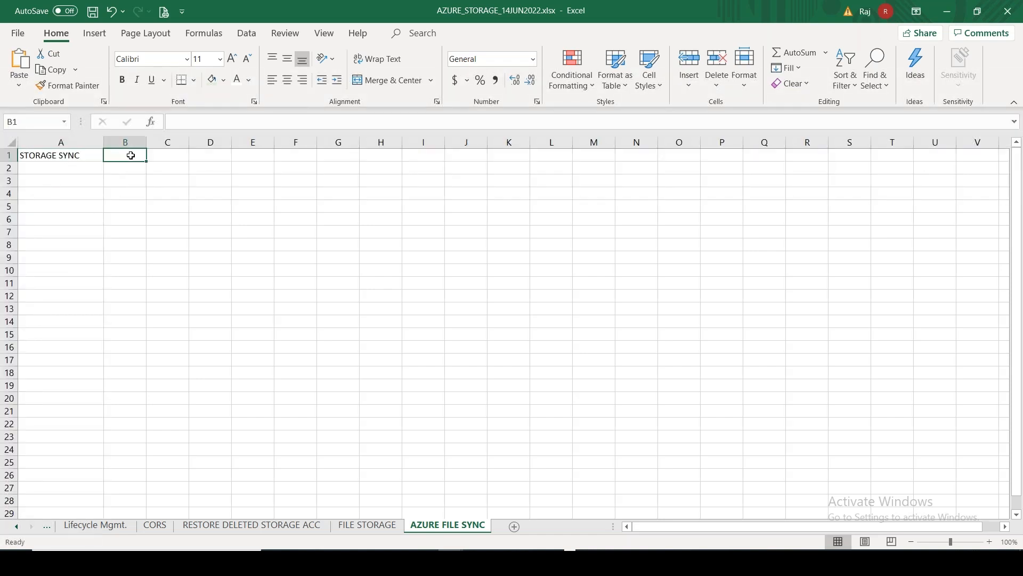
key(ctrl+v)
click(171, 171)
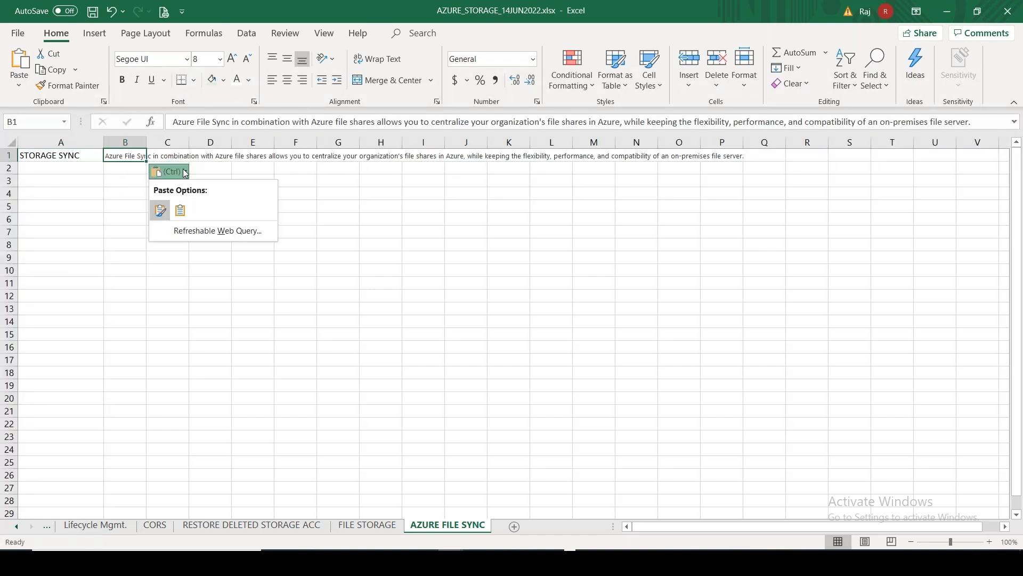
click(182, 208)
click(52, 154)
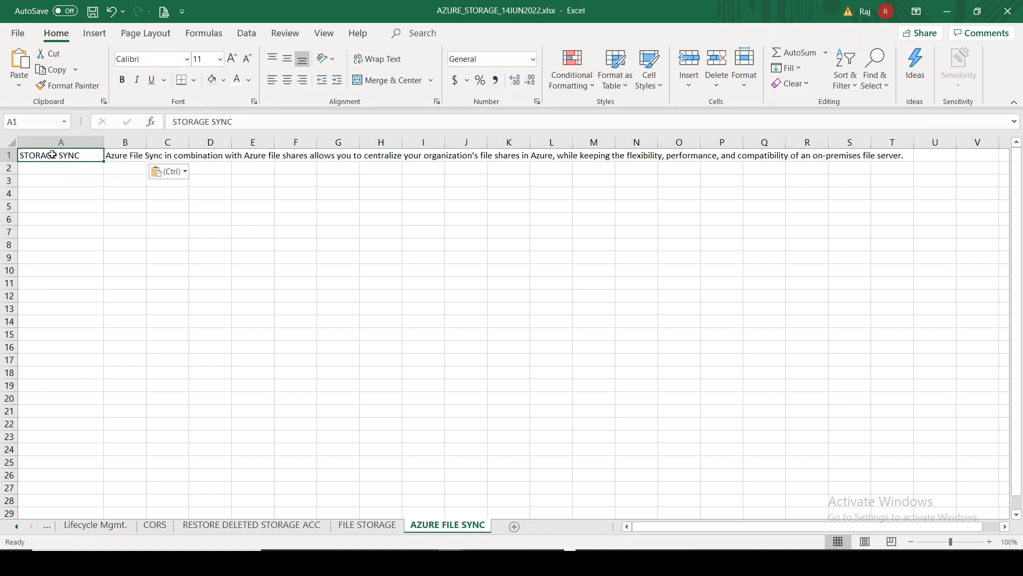
click(211, 80)
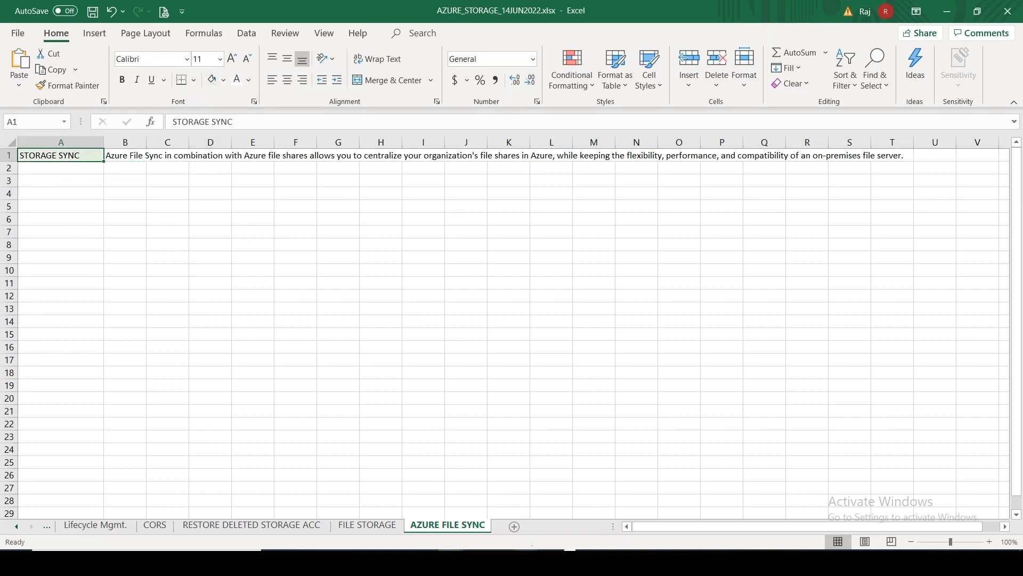
click(527, 561)
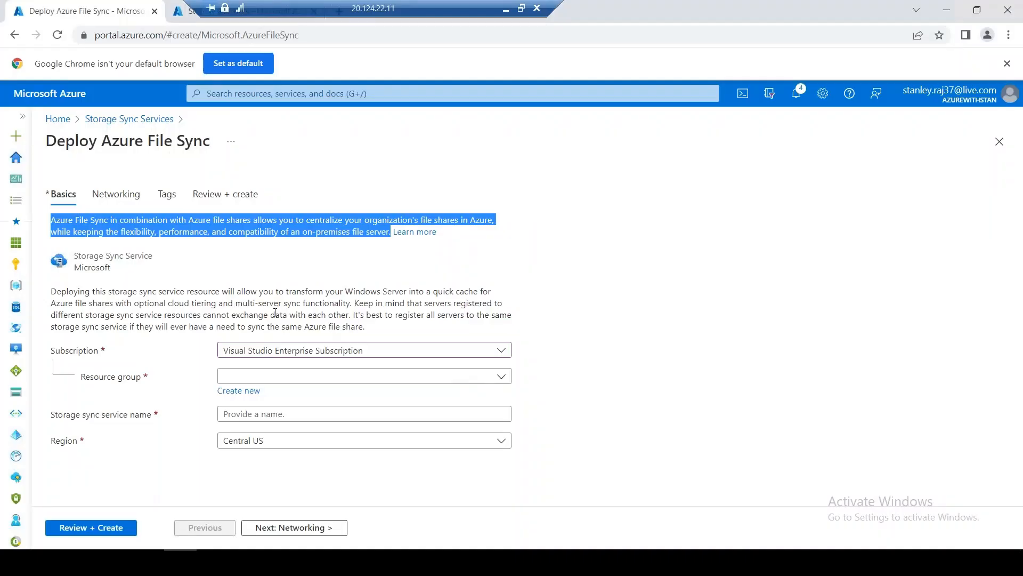
Copy the Deploy Azure File Sync paragraph explaining the storage sync service deployment
drag(364, 326, 50, 291)
right_click(114, 306)
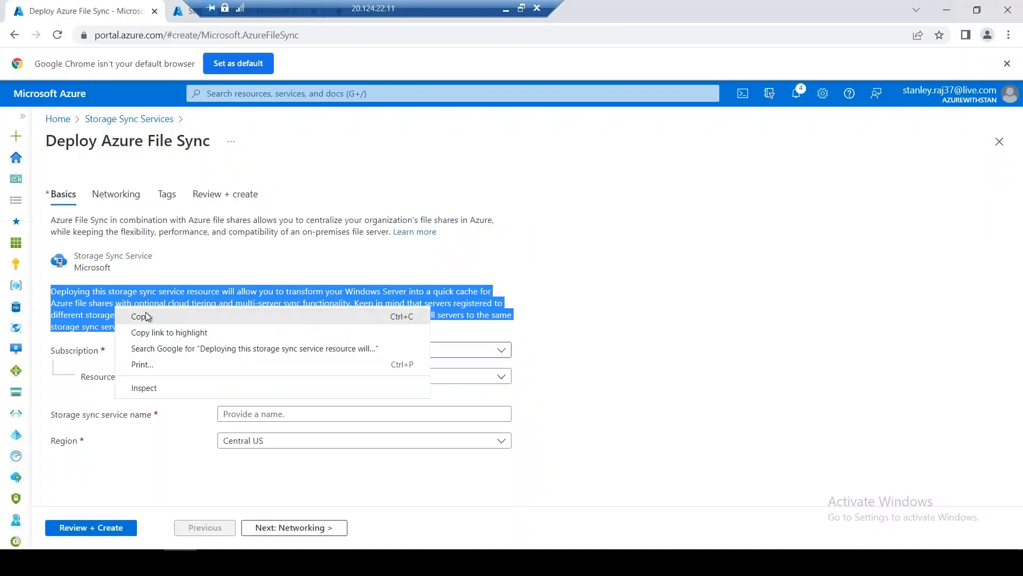
click(151, 318)
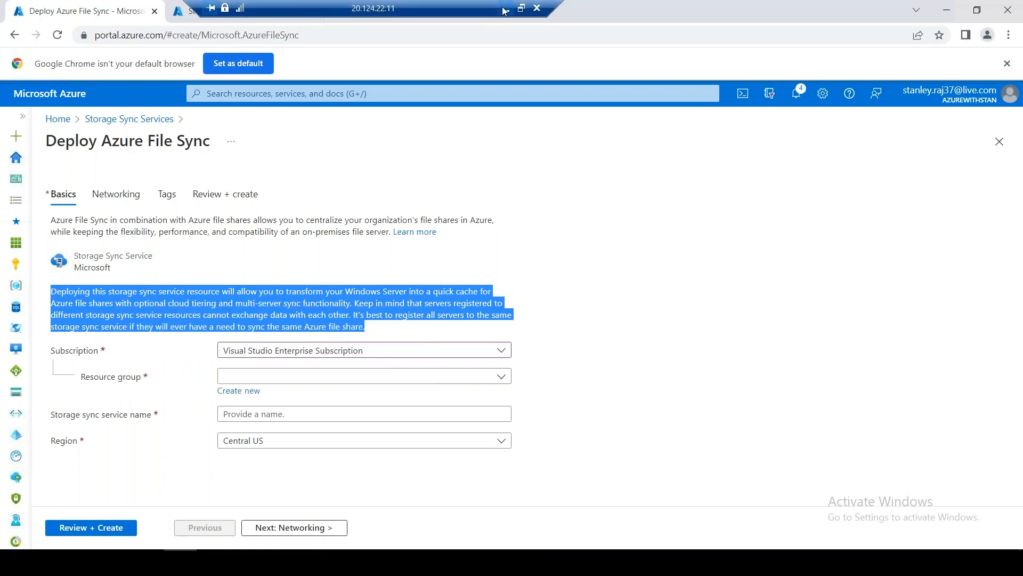
click(503, 8)
Paste the deployment paragraph into B3, moving its later sentences down into C4 and D5
double_click(126, 177)
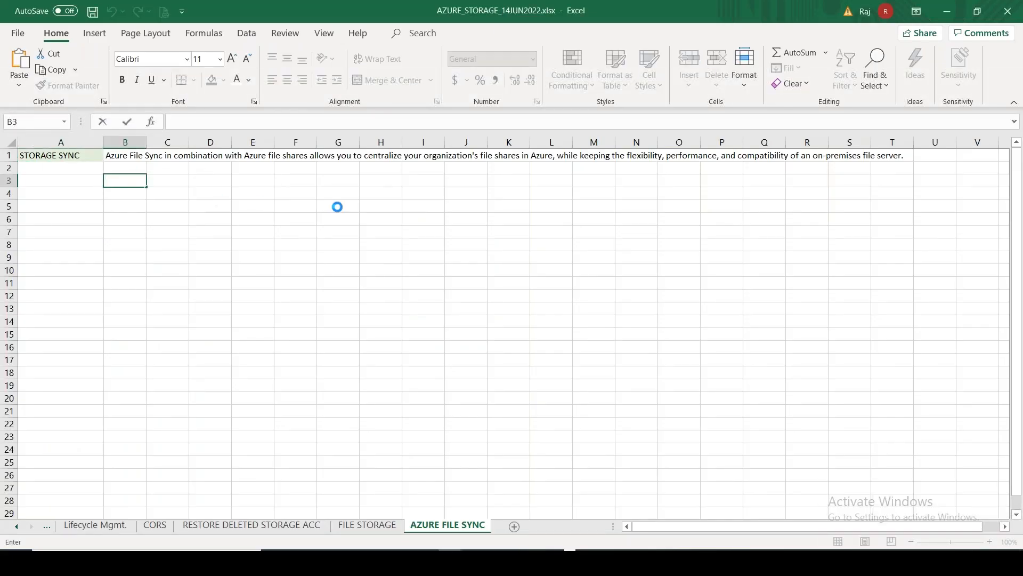
key(ctrl+v)
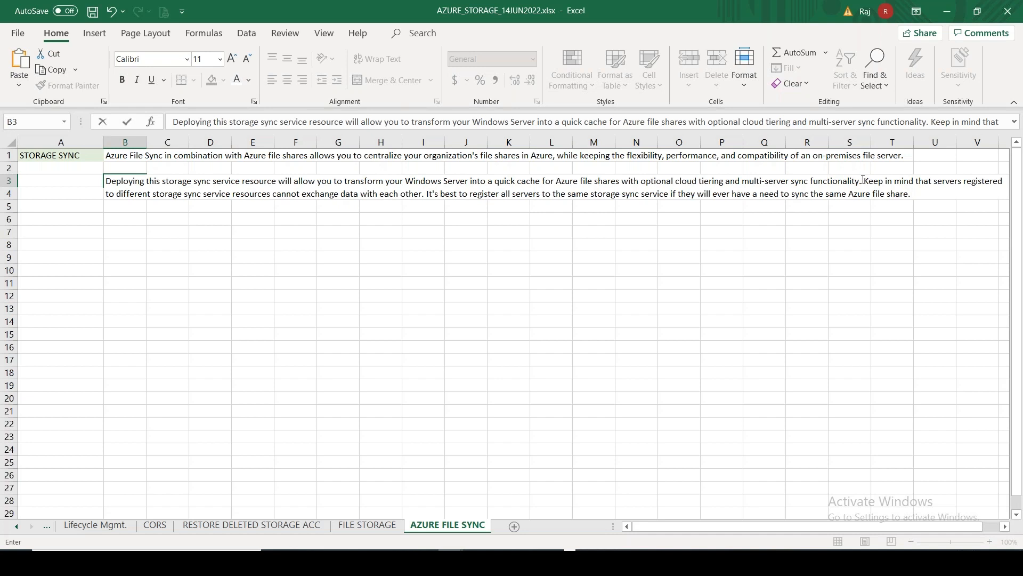
drag(898, 194, 911, 194)
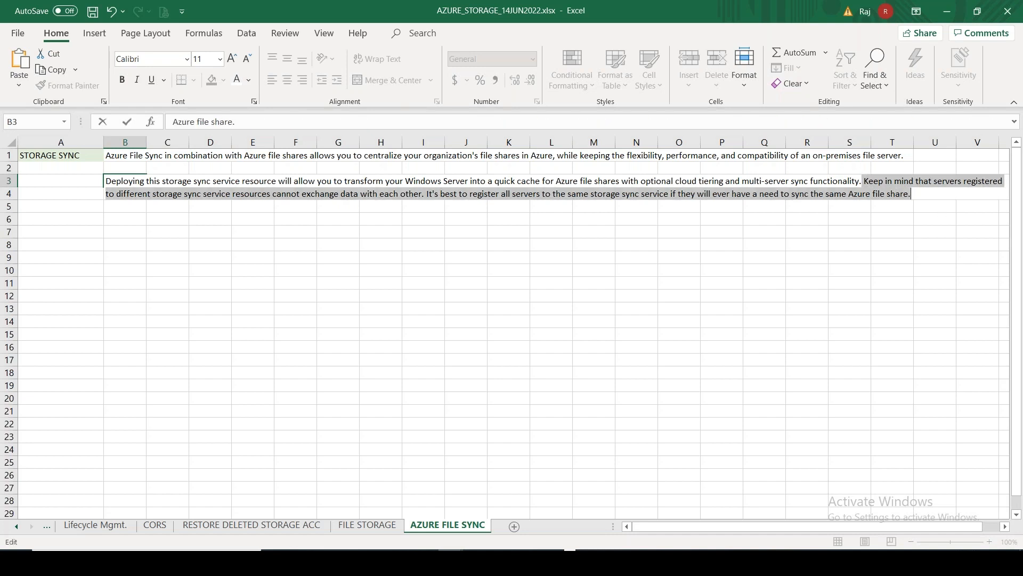
key(BackSpace)
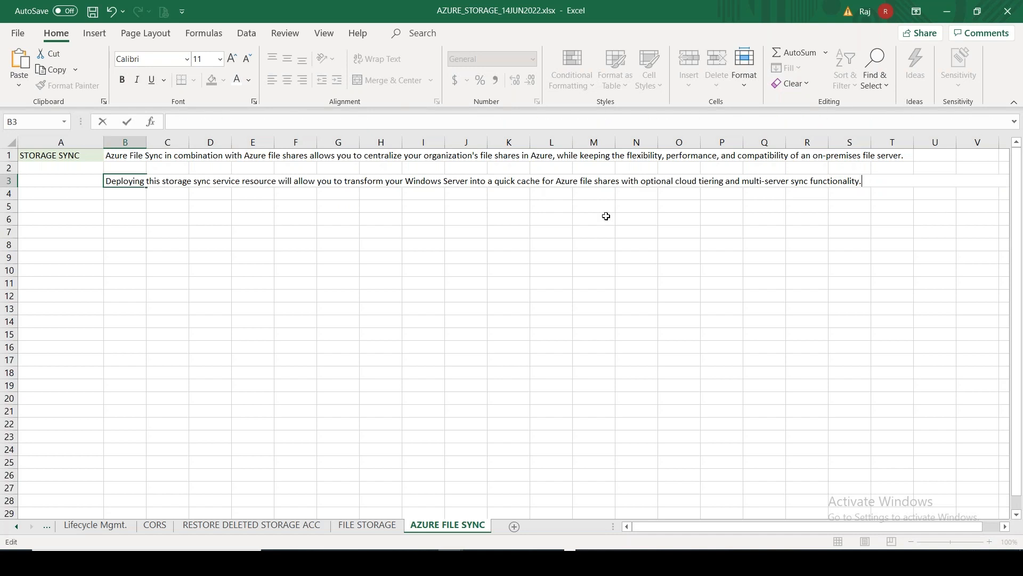
click(159, 193)
key(ctrl+v)
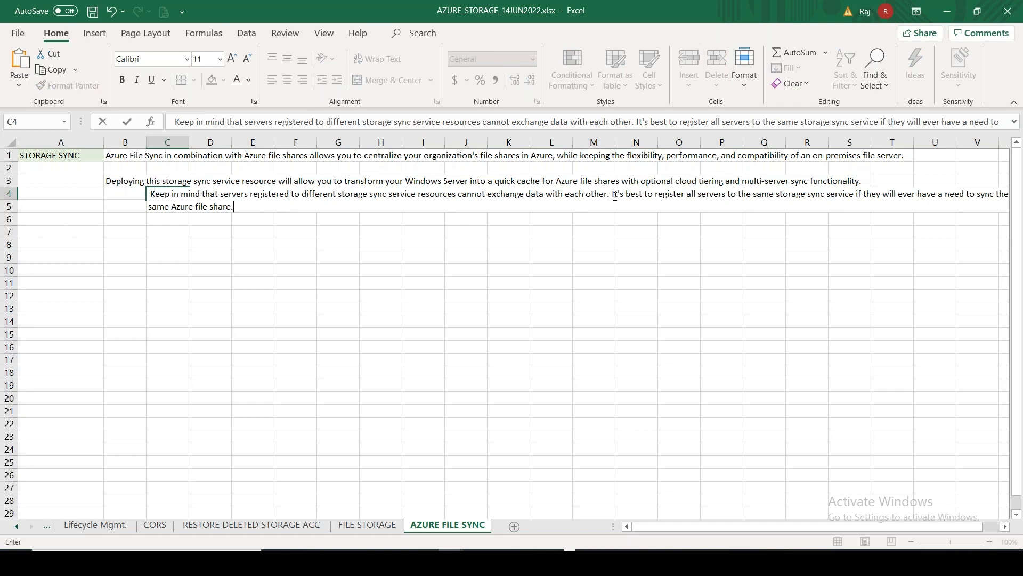
drag(617, 195, 660, 228)
key(BackSpace)
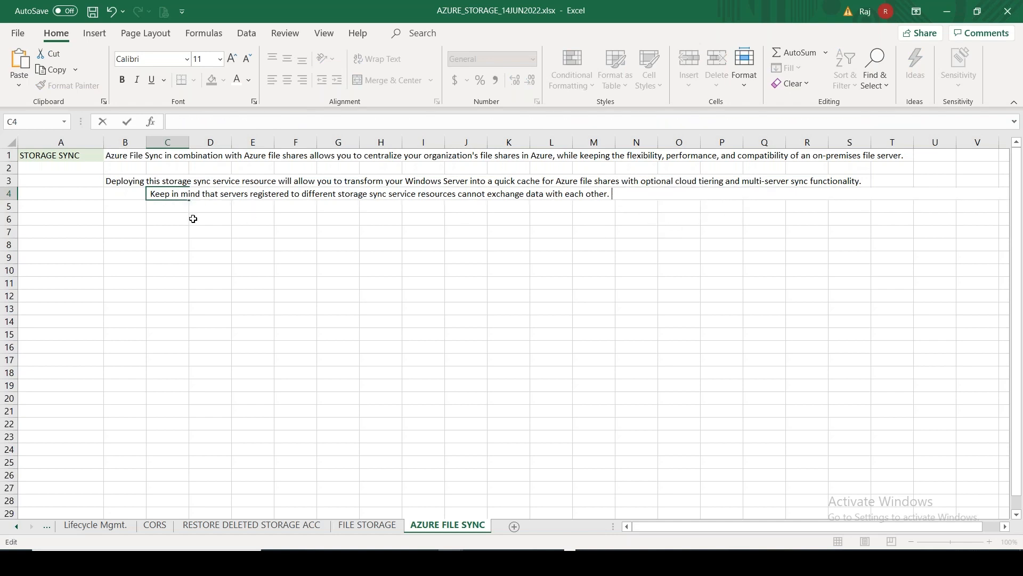
click(216, 208)
key(ctrl+v)
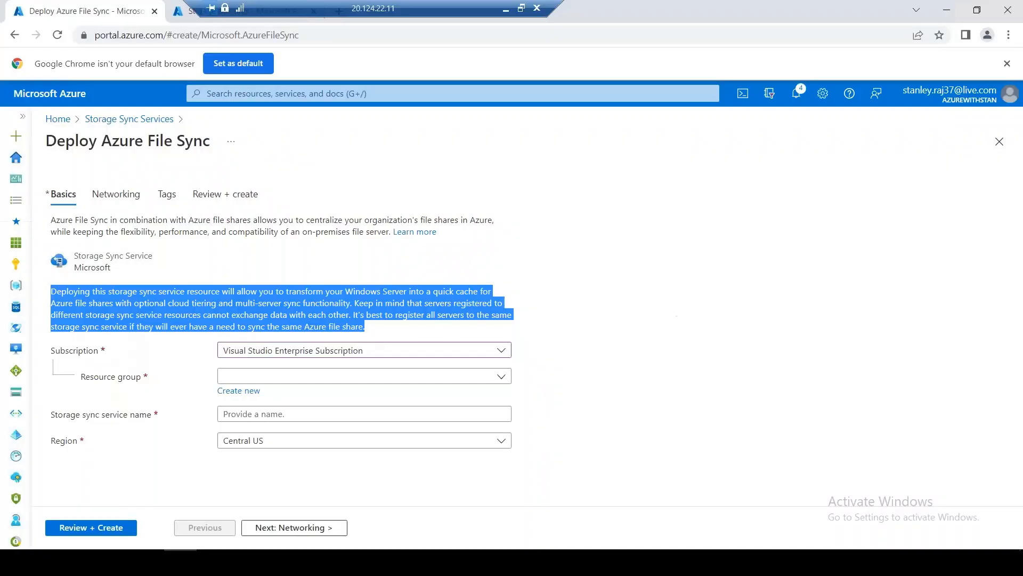
click(525, 302)
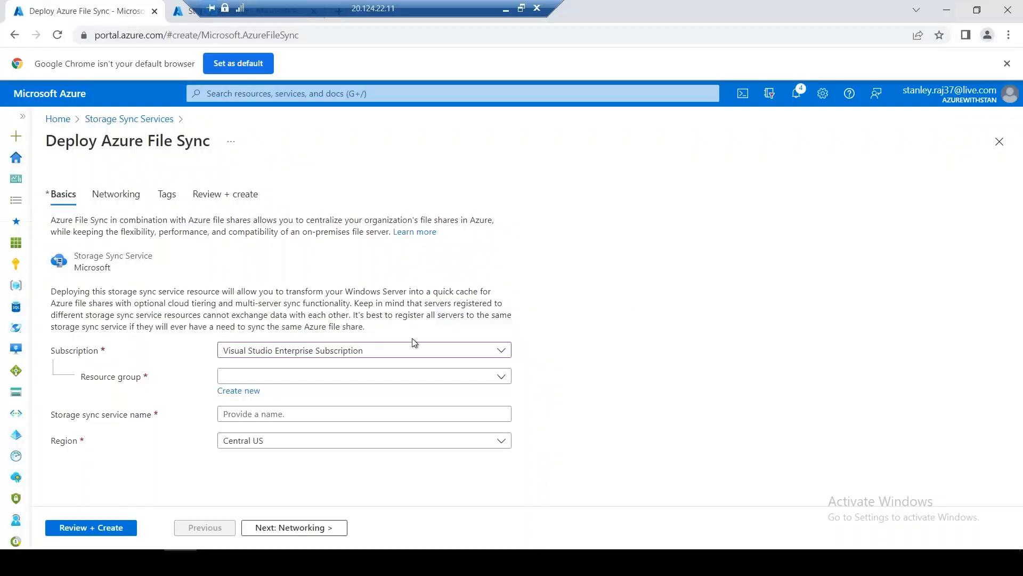
Set resource group STORAGE-RG-01, service name azurefs2onprem and region East US
click(301, 378)
click(283, 332)
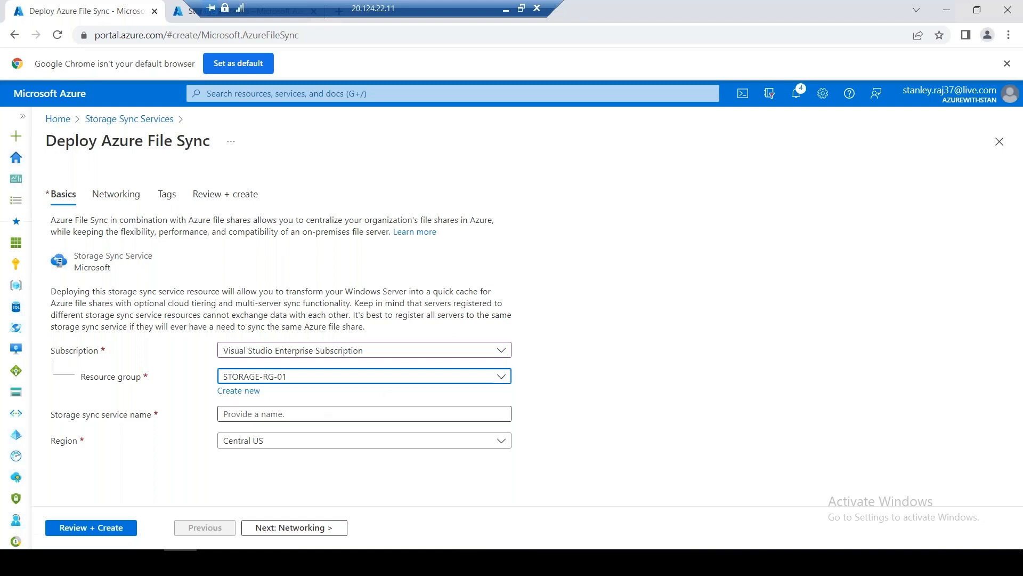
click(301, 414)
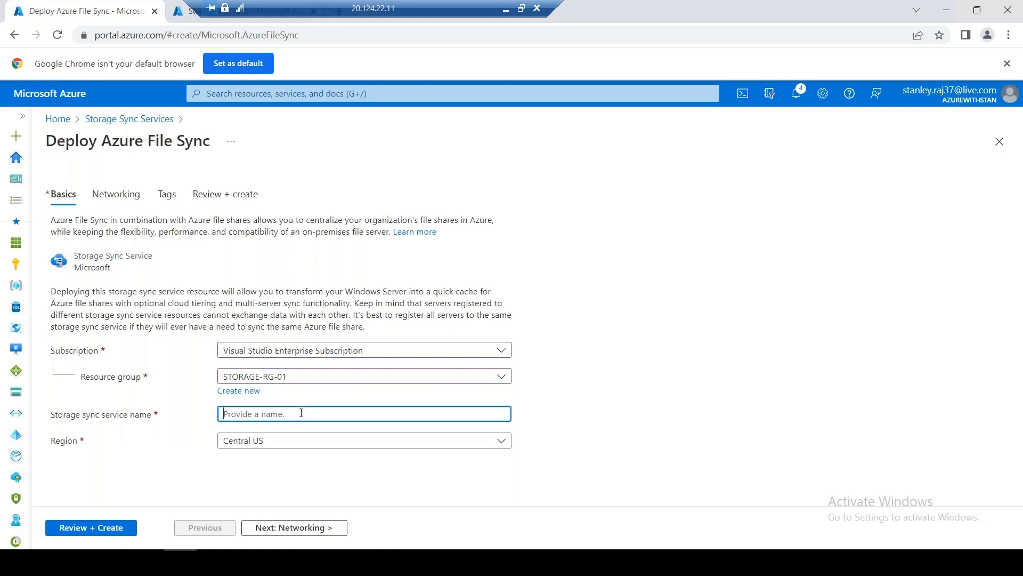
text(azurefs2)
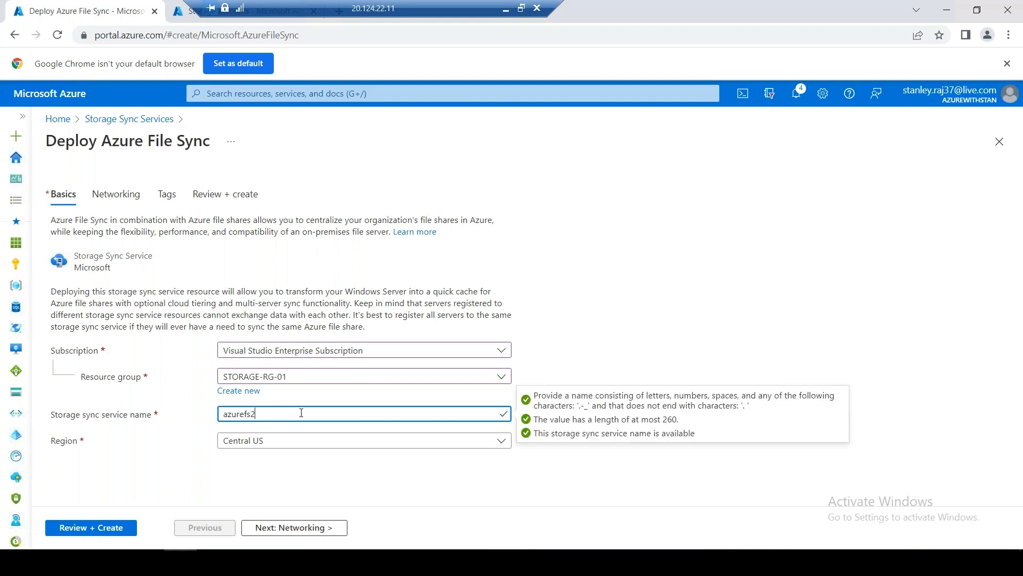
text(onprem)
click(279, 443)
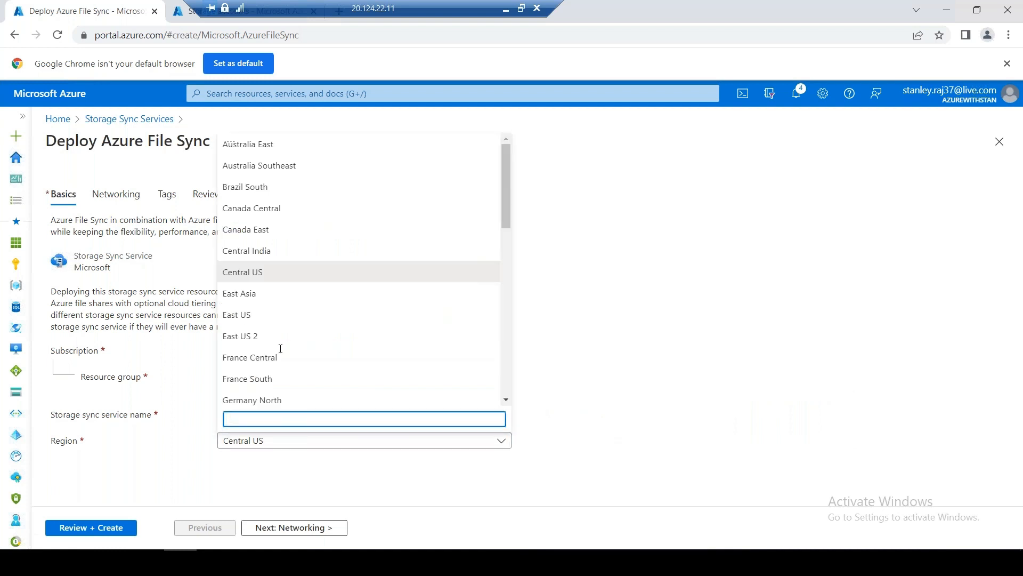
click(255, 320)
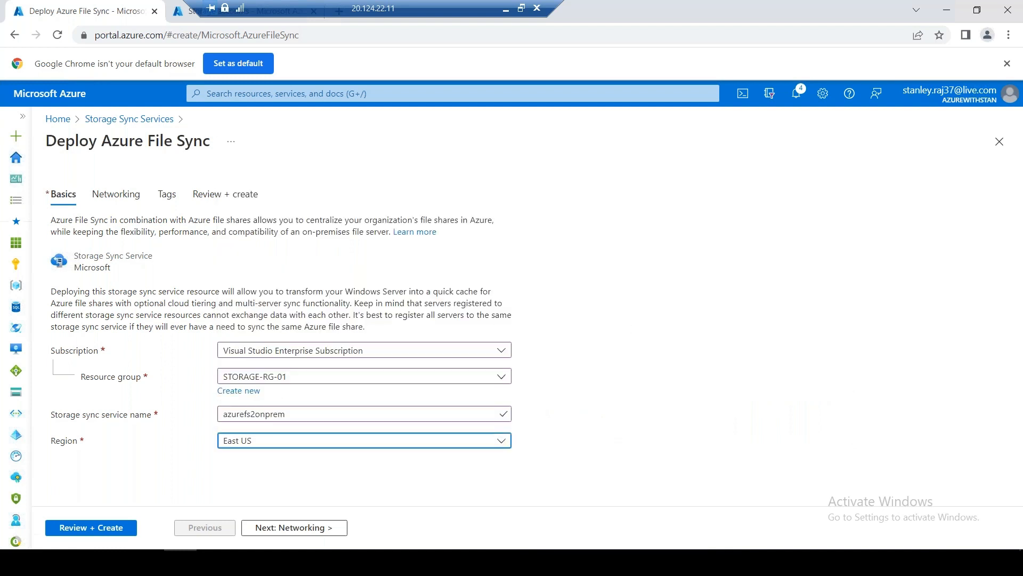
click(776, 292)
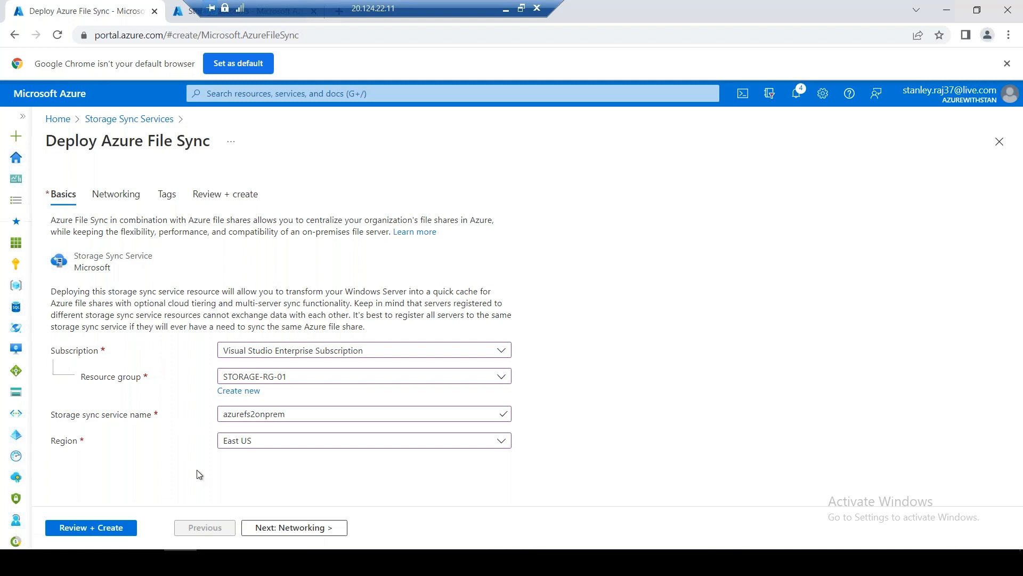
Go to the Networking settings and copy the network connectivity description
click(272, 528)
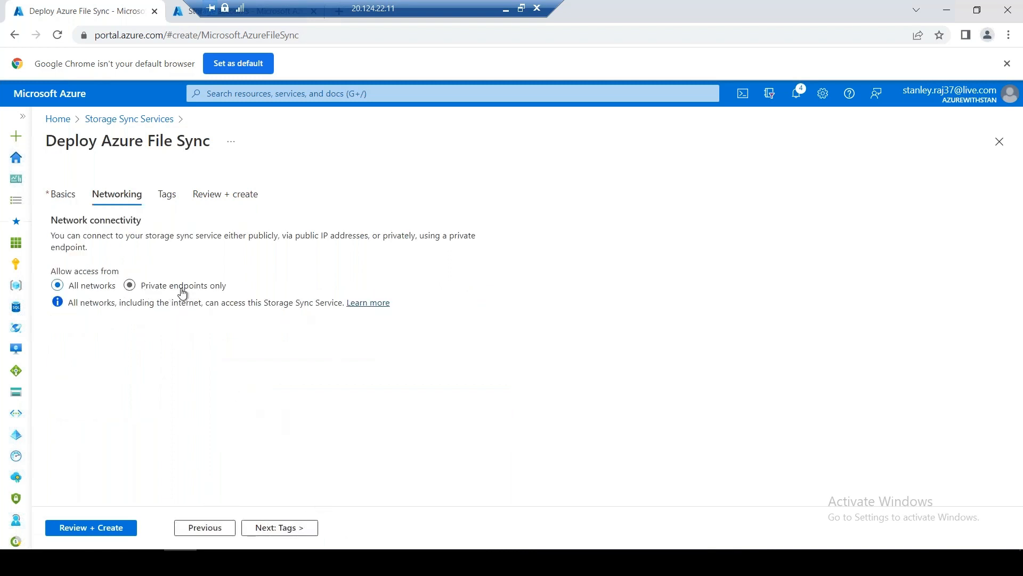
drag(89, 248, 50, 236)
right_click(126, 248)
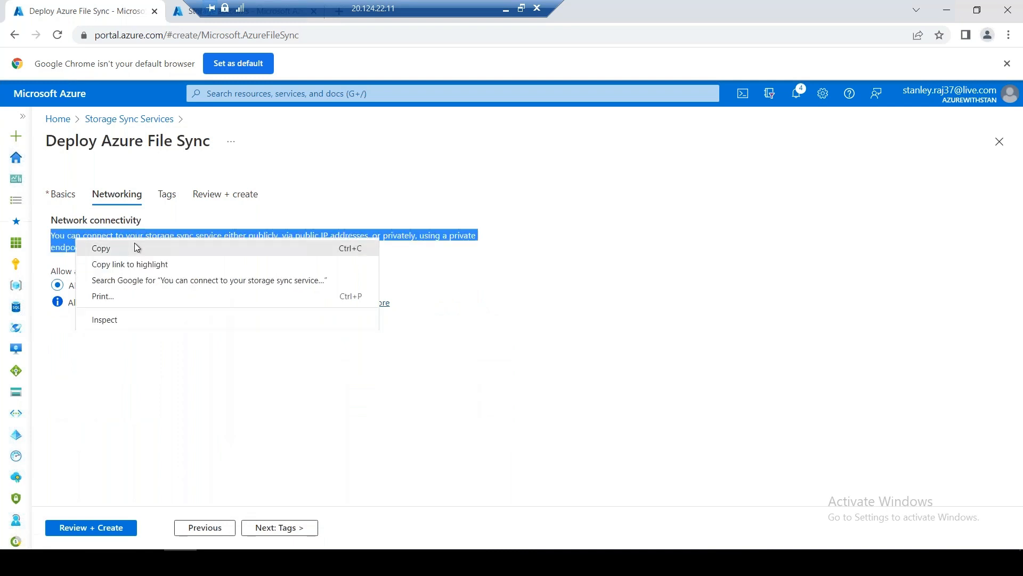
click(101, 248)
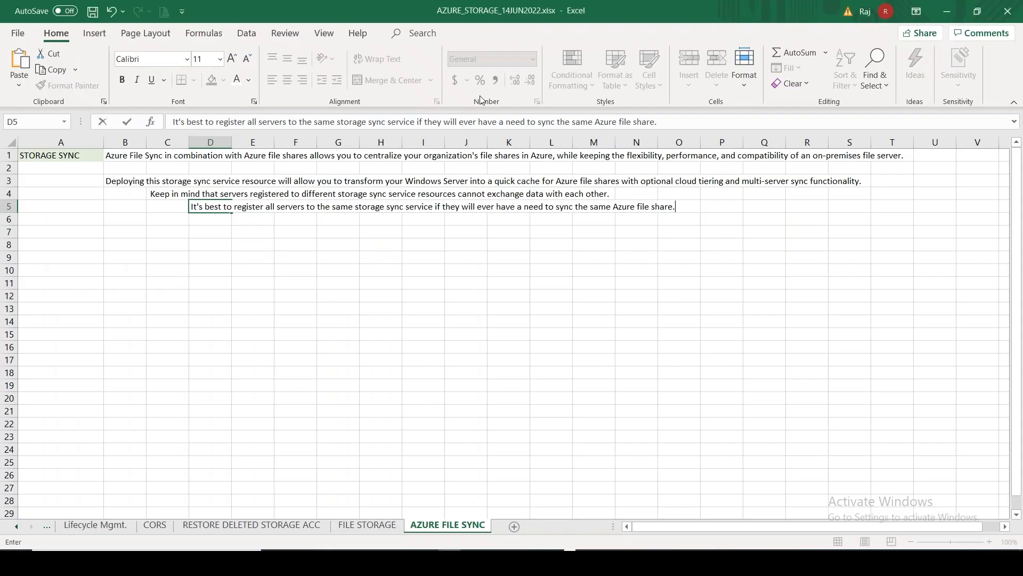
Paste the connectivity sentence into B7, label A7 Private Endpoint, and add S2S VPN (C8) and ExpressRoute (E8)
click(124, 231)
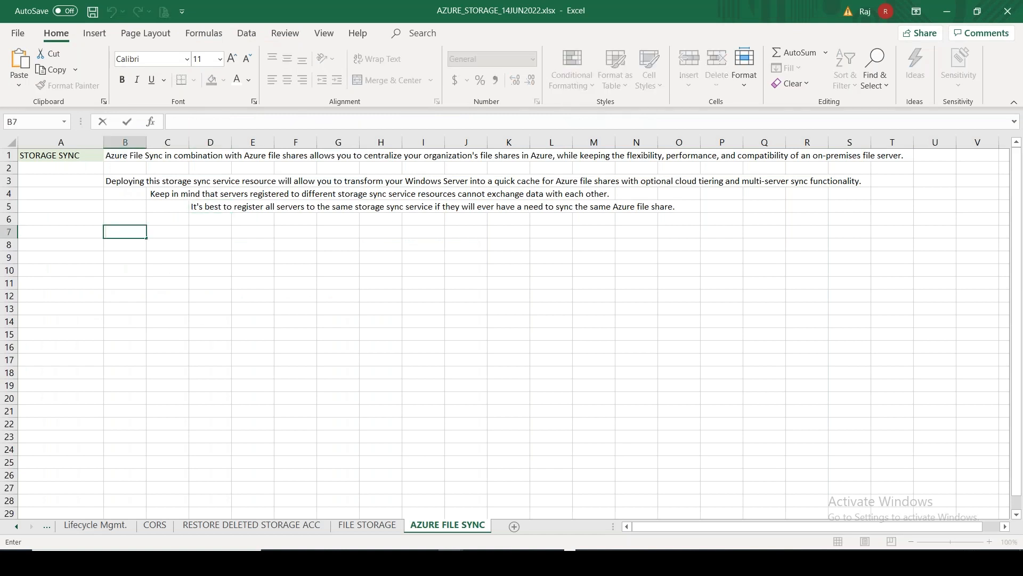
key(ctrl+v)
click(54, 234)
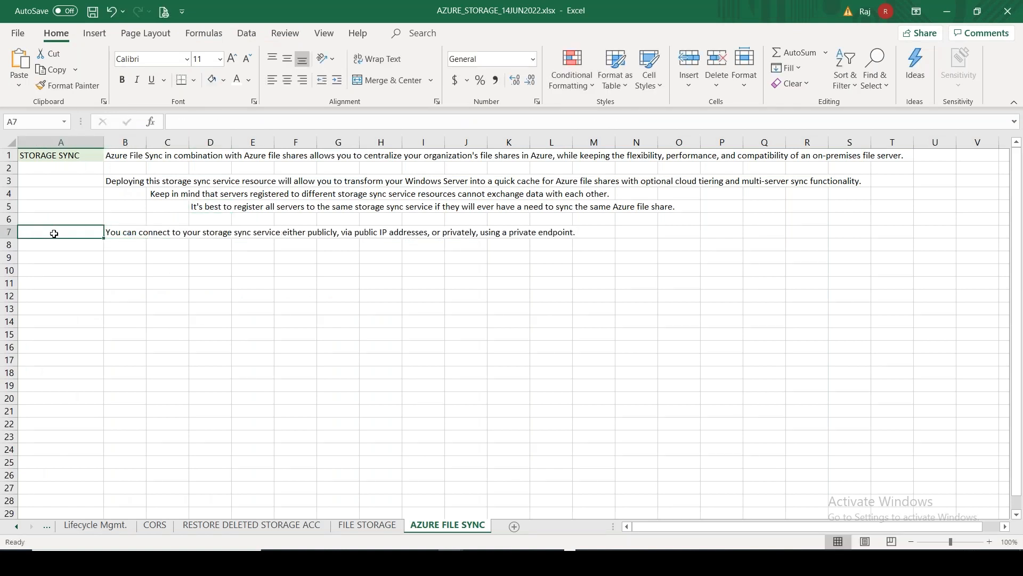
text(Priva)
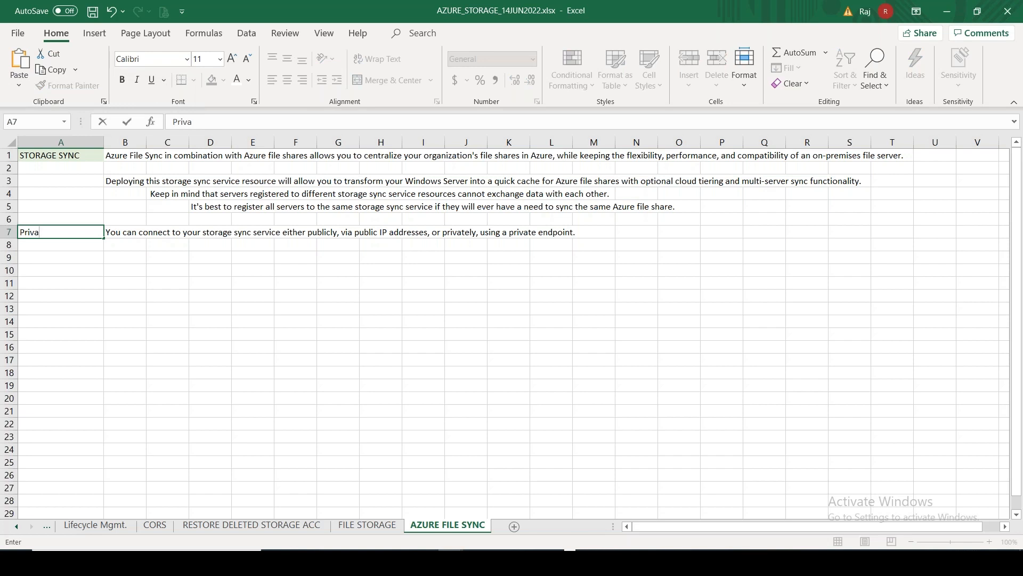
text(te Endp)
key(Return)
key(Right)
key(Right)
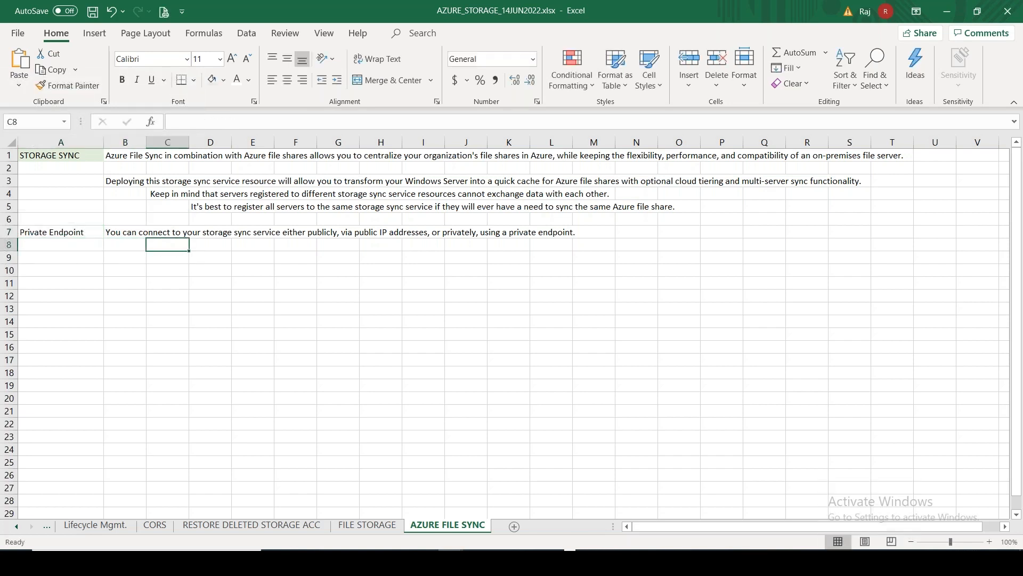
text(S2S )
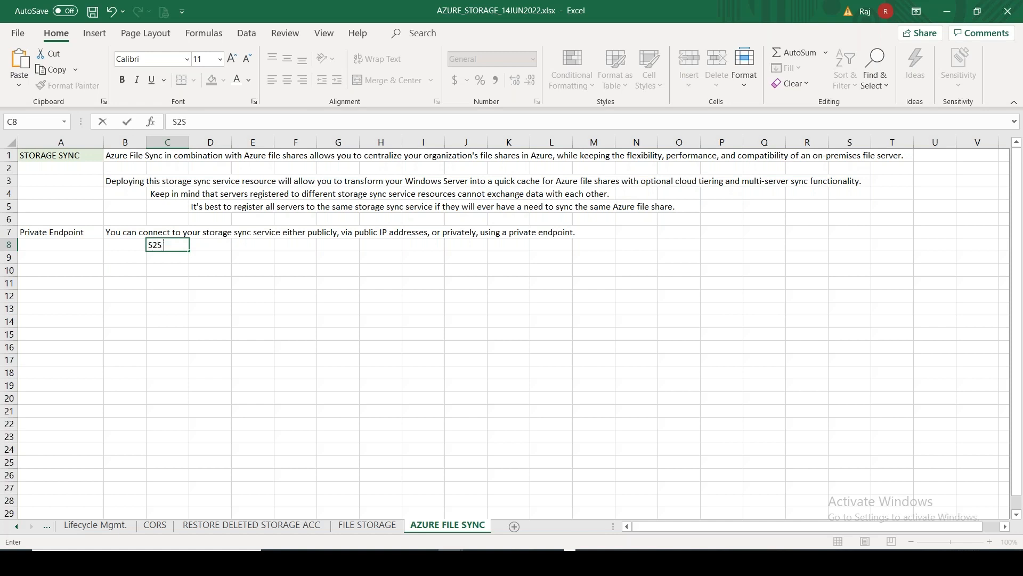
text(VPN)
key(Right)
key(Right)
text(Ex)
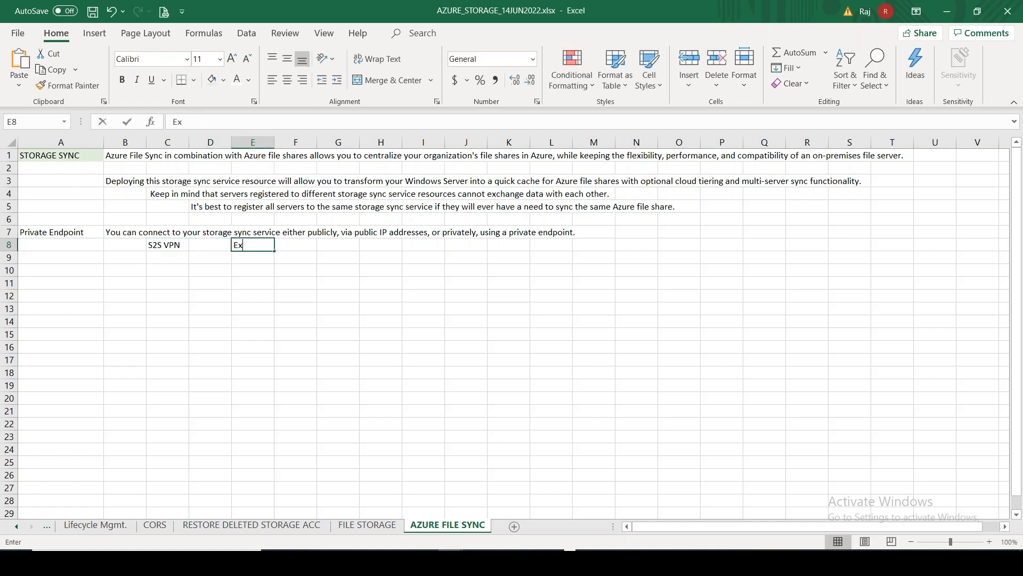
text(pressRoute)
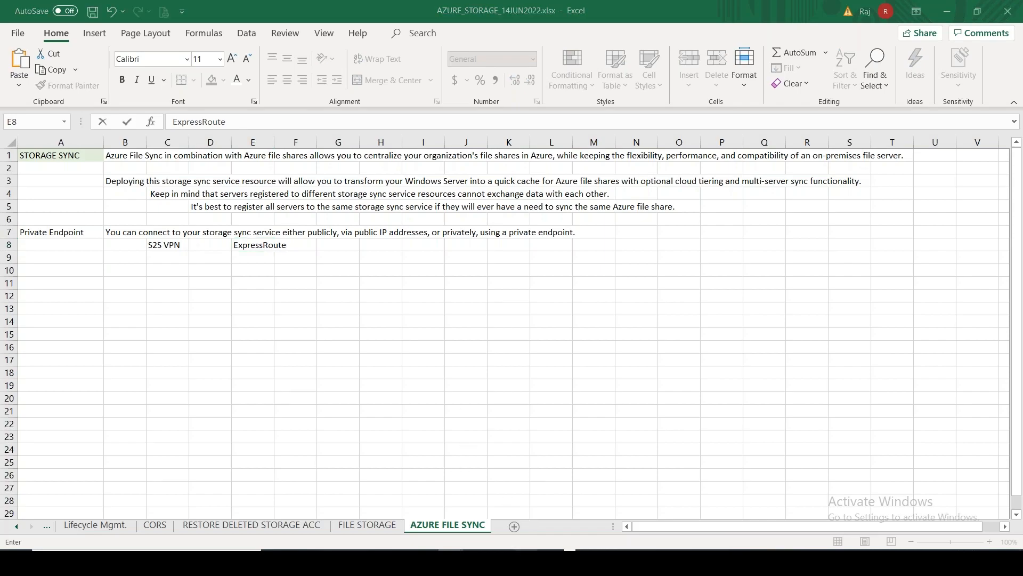
key(alt+Tab)
Keep the default networking, review the azurefs2onprem settings and create the service
click(149, 408)
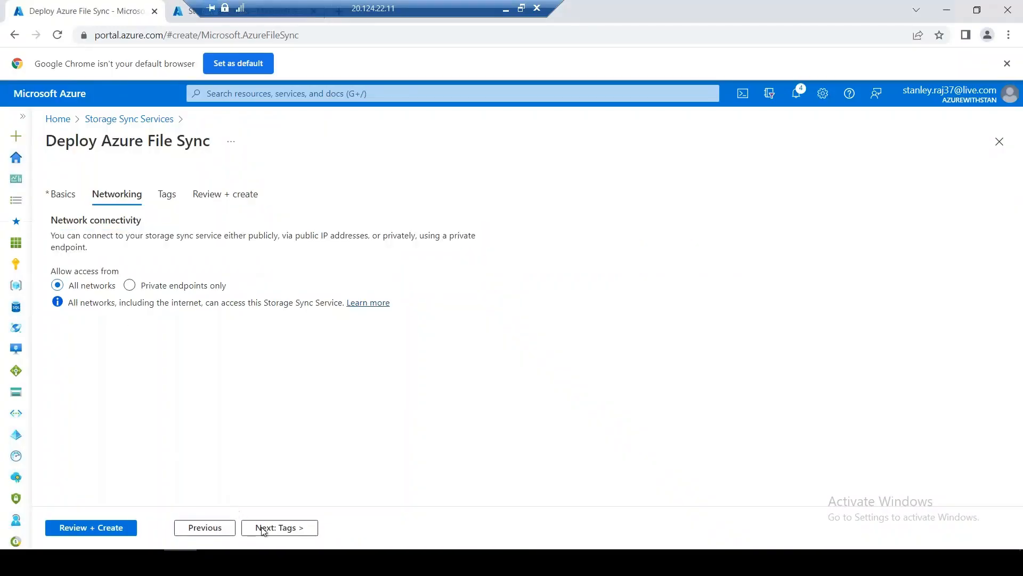
click(90, 527)
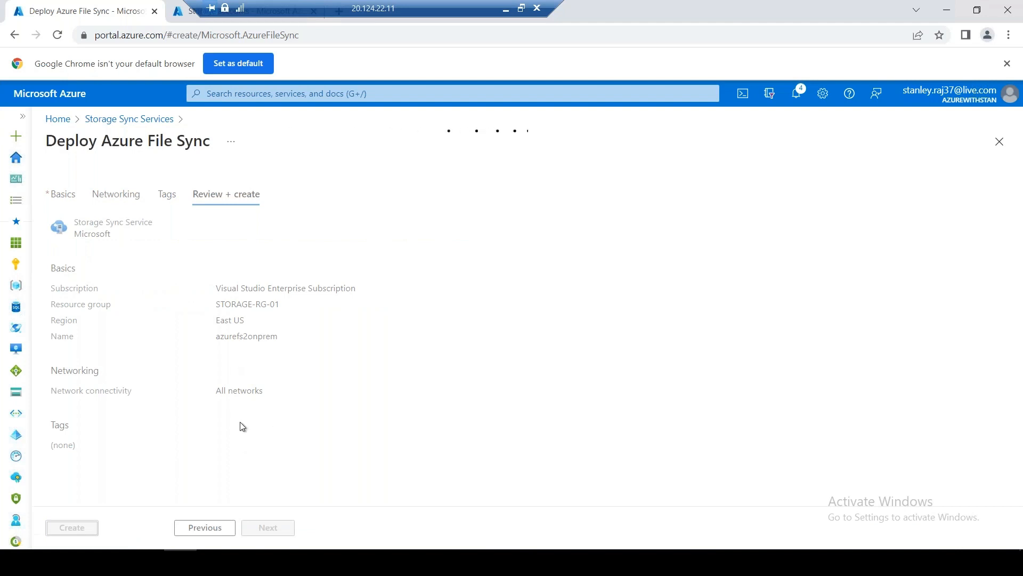
click(80, 530)
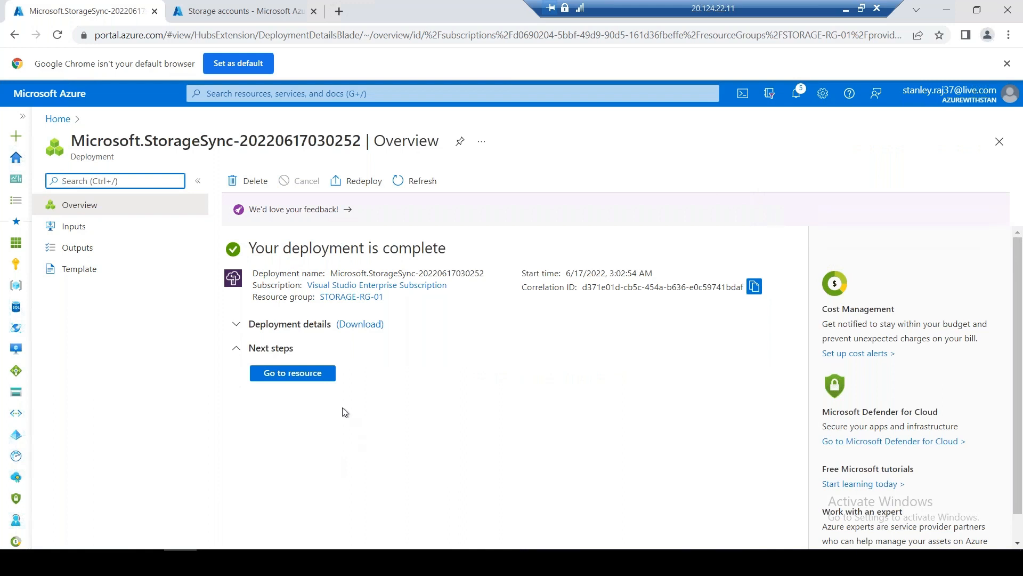
Go from the completed deployment to the azurefs2onprem Storage Sync Service overview
click(319, 373)
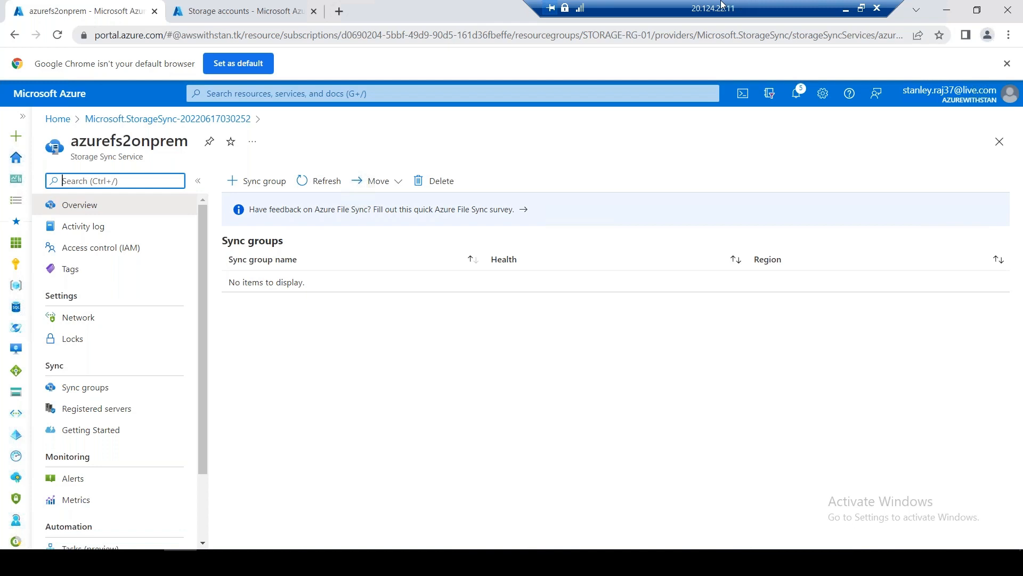
drag(741, 4, 518, 5)
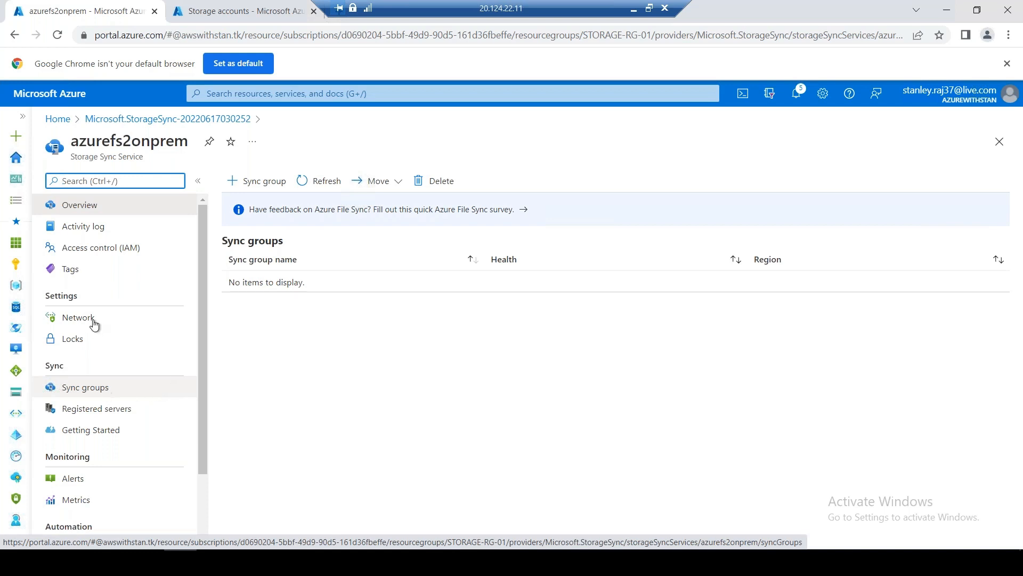
From the azurefs2onprem Getting Started guide, open 'Download the Azure File Sync agent' in a new tab
click(94, 387)
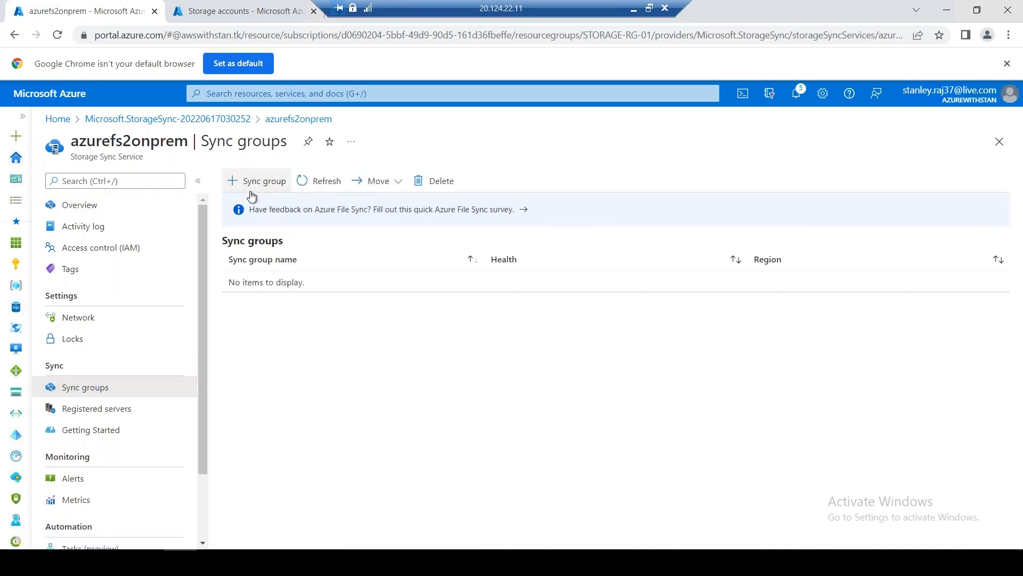
click(113, 437)
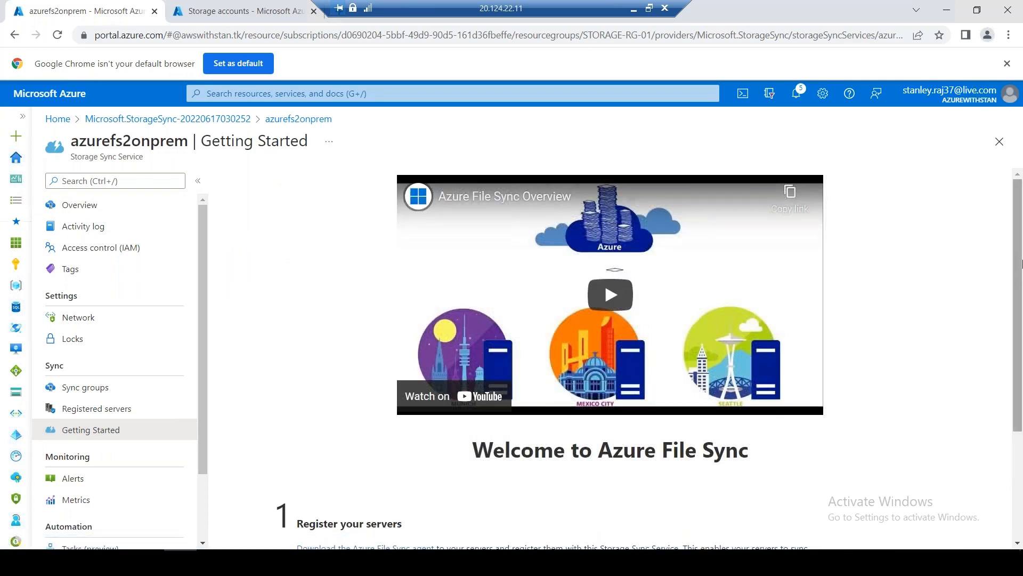
drag(1020, 335, 1020, 449)
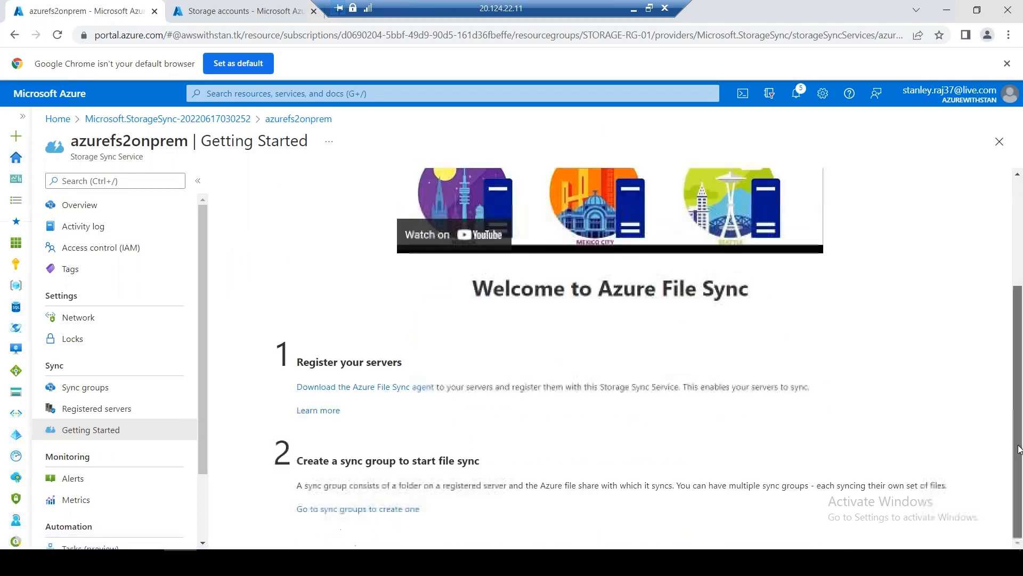
right_click(392, 395)
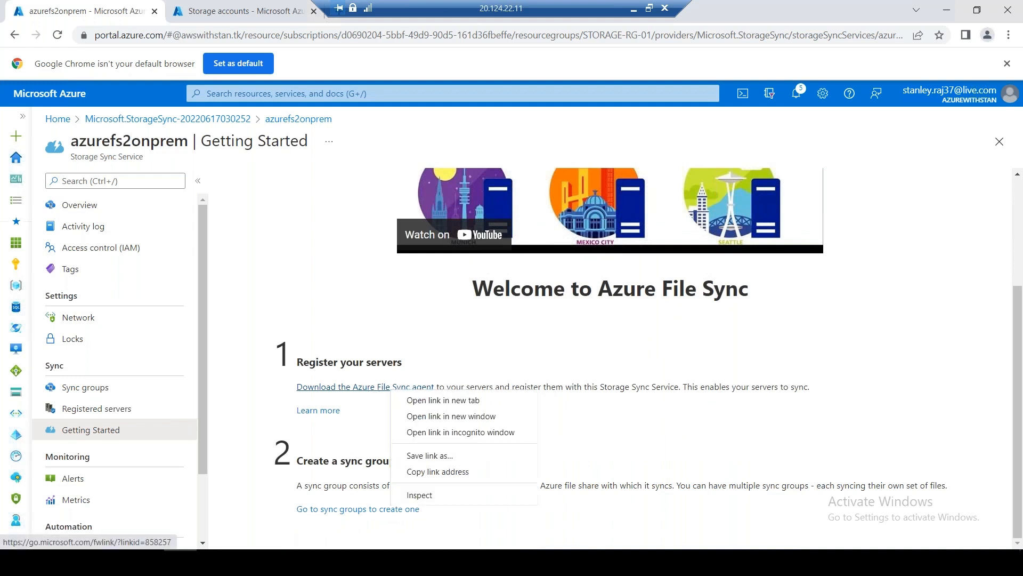
click(452, 404)
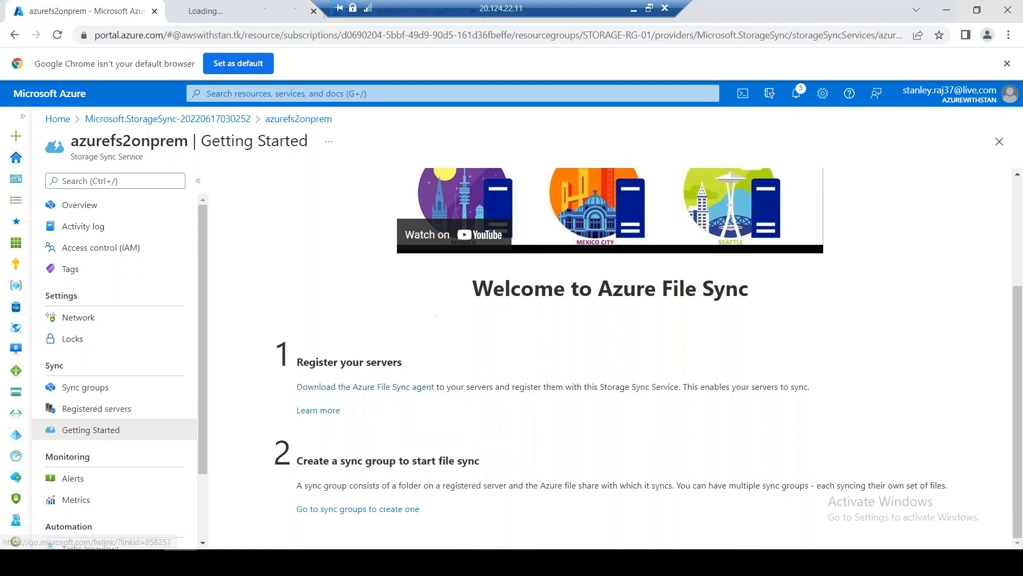
Expand System Requirements on the agent download page and copy the supported Windows Server 2012 R2–2022 line
click(257, 13)
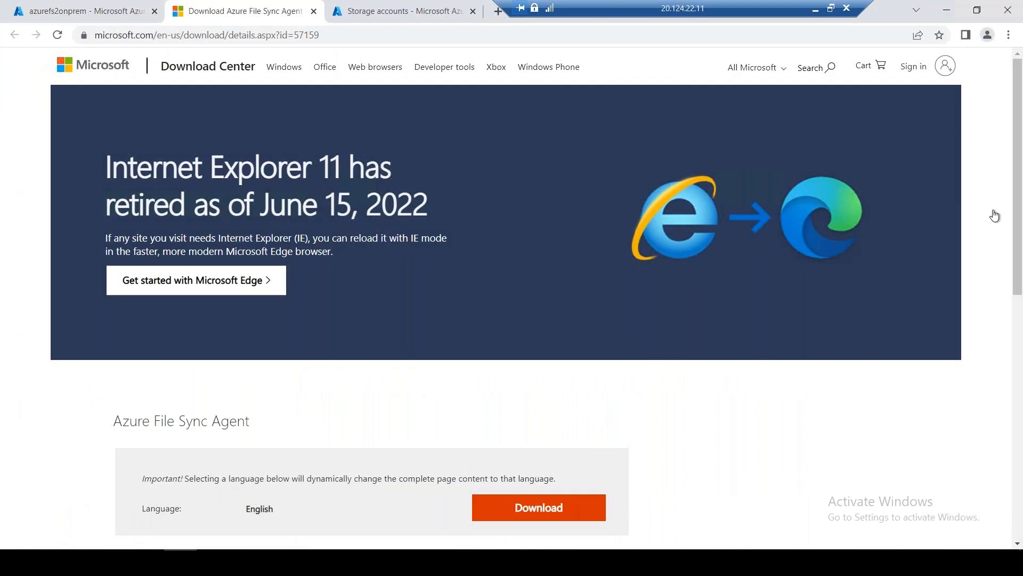
drag(1019, 237, 1020, 407)
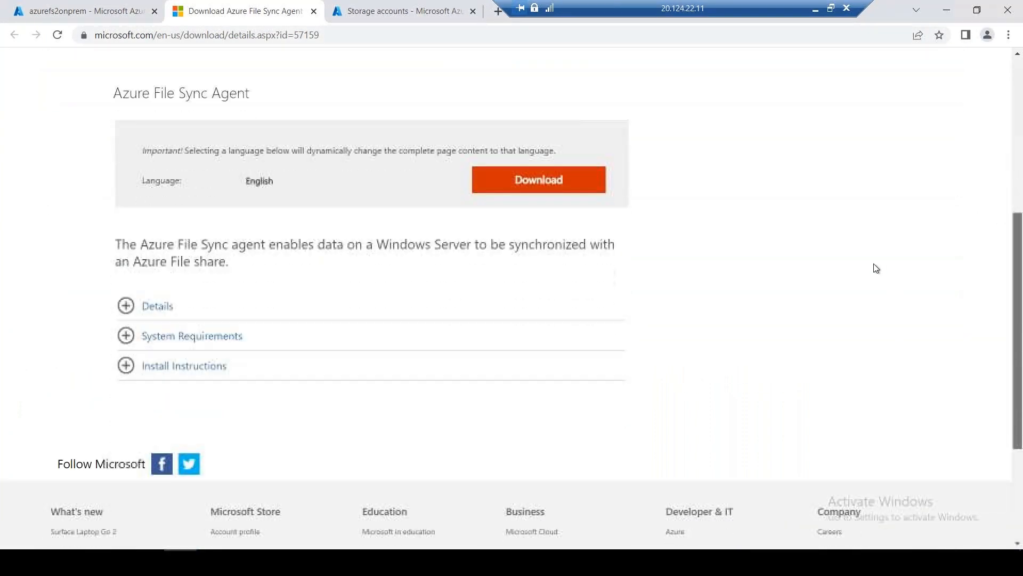
click(128, 340)
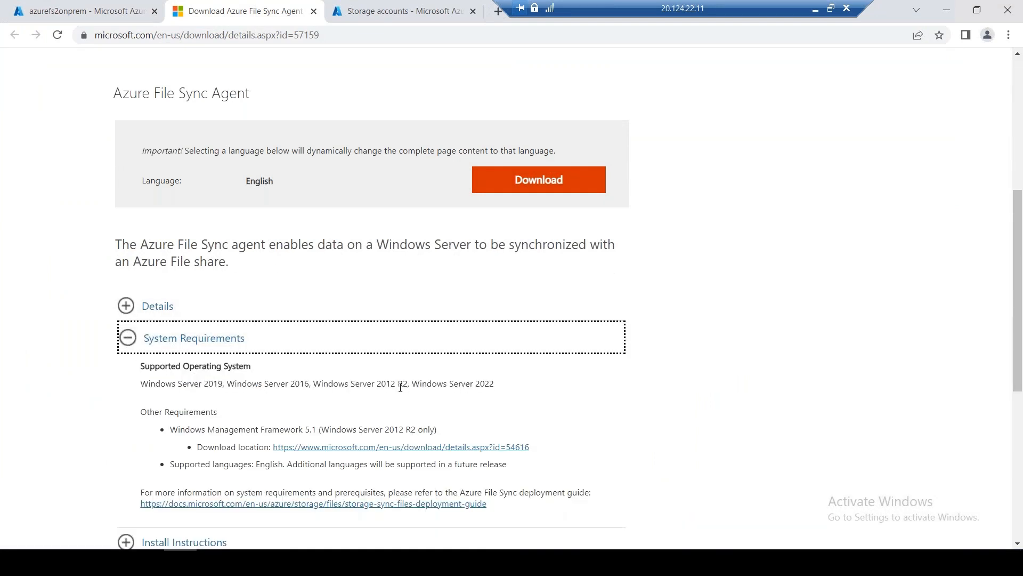
drag(370, 381, 401, 382)
drag(519, 383, 166, 381)
key(ctrl+c)
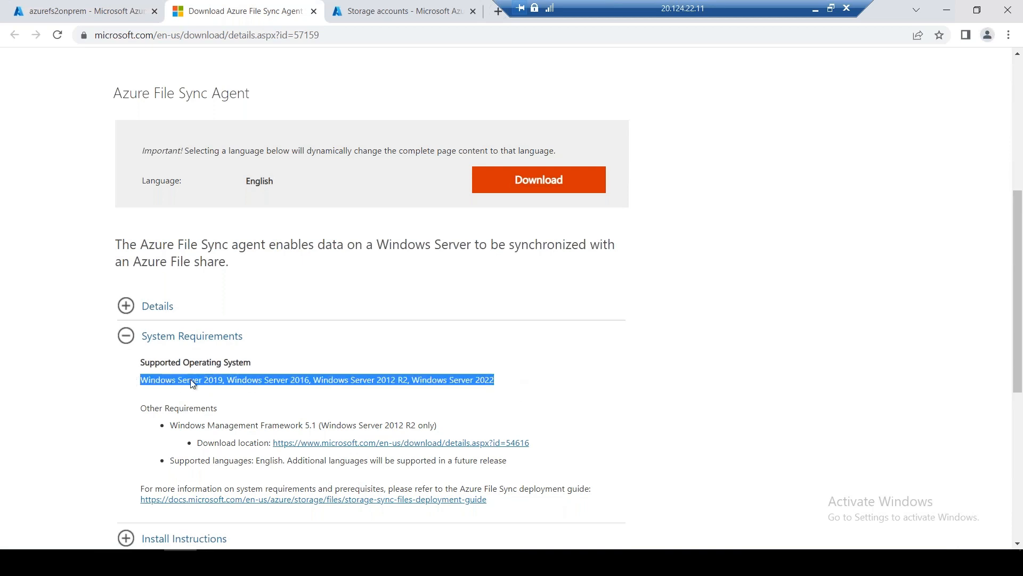
drag(653, 8, 445, 9)
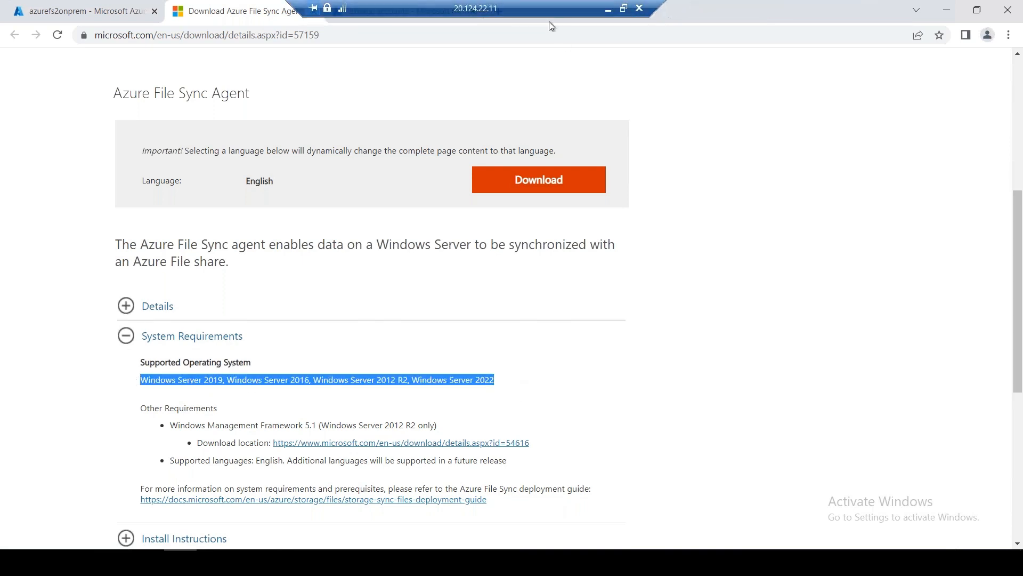
click(608, 10)
Paste the supported OS list into B10 and the Windows Management Framework 5.1 requirement into C11
click(123, 270)
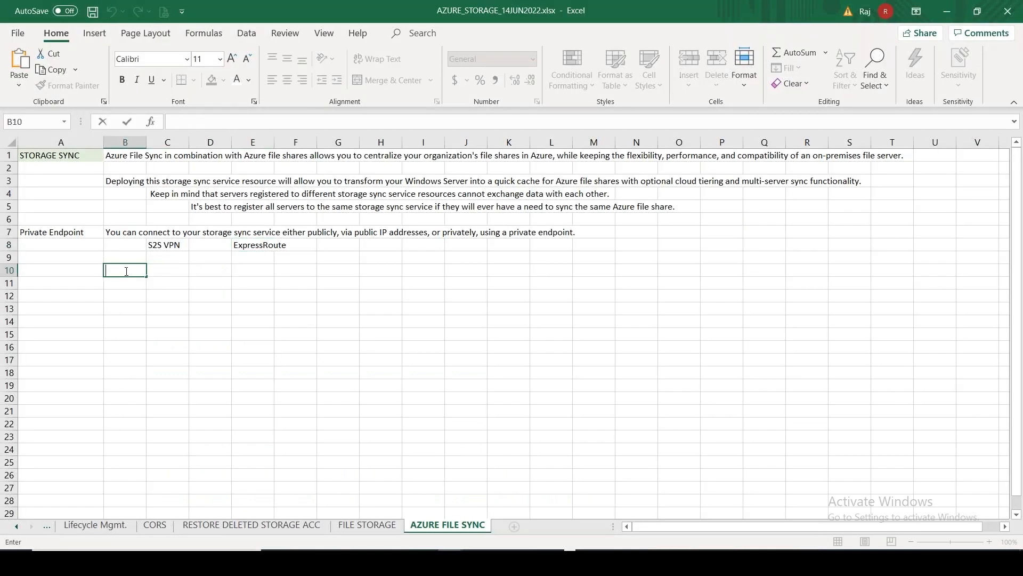
key(ctrl+v)
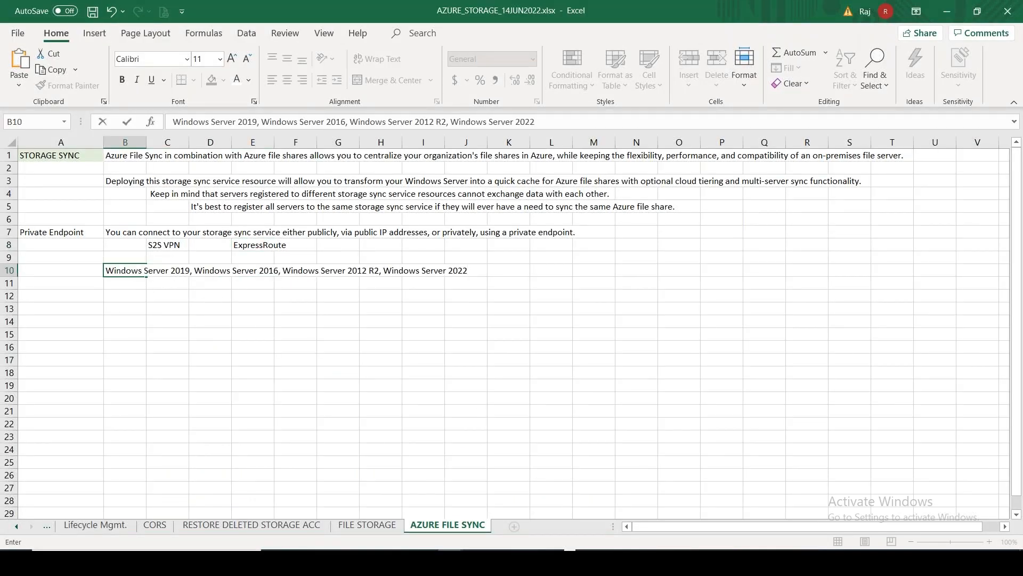
click(450, 562)
drag(335, 439, 170, 425)
click(437, 425)
click(443, 427)
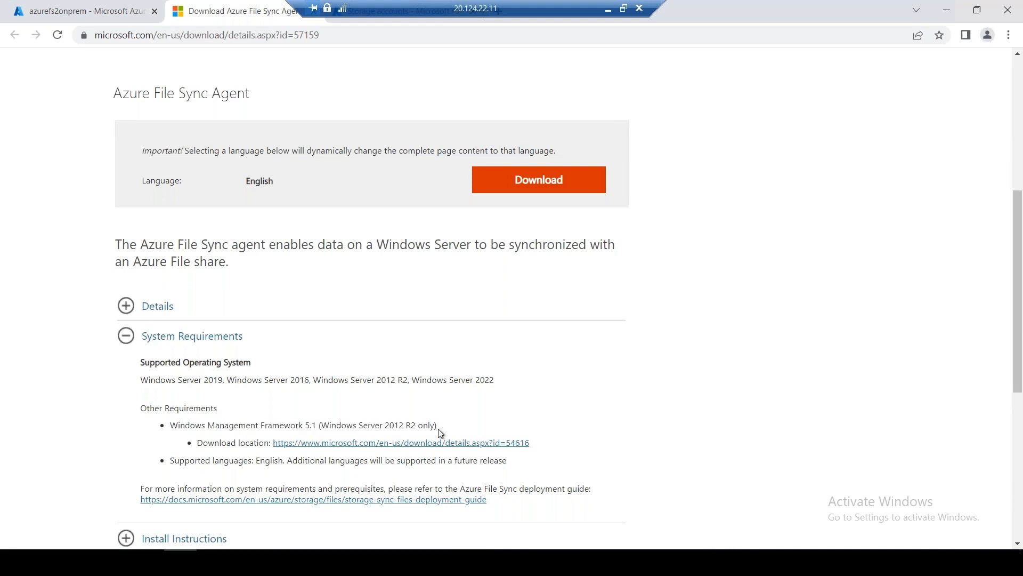
drag(437, 426, 170, 425)
key(ctrl+c)
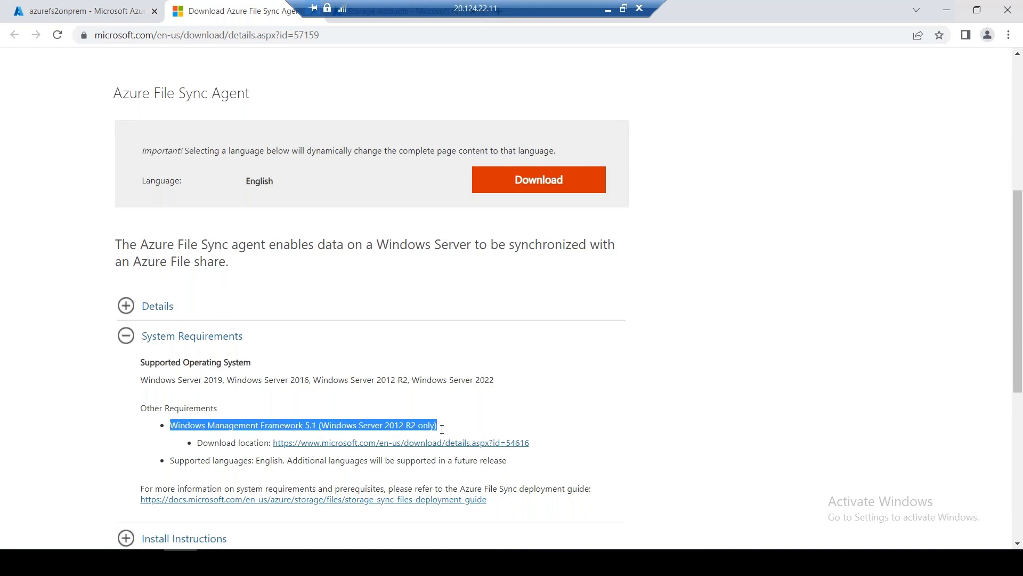
click(609, 8)
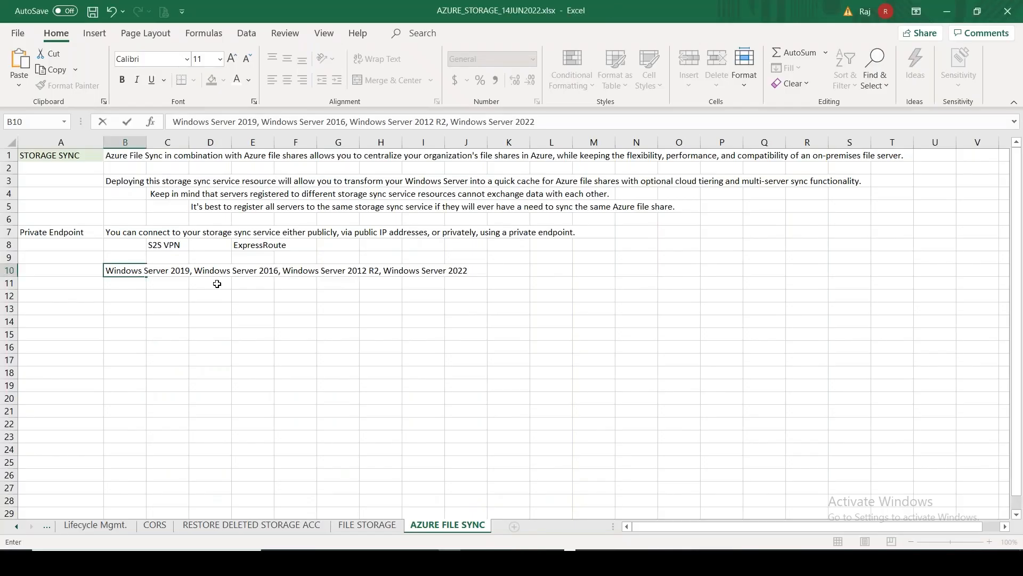
click(160, 284)
key(ctrl+v)
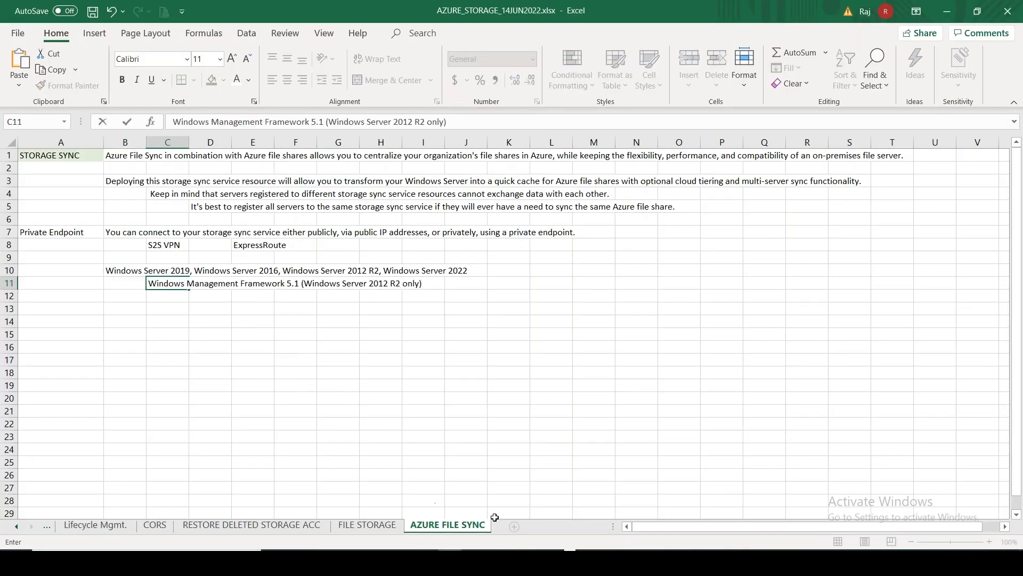
click(525, 561)
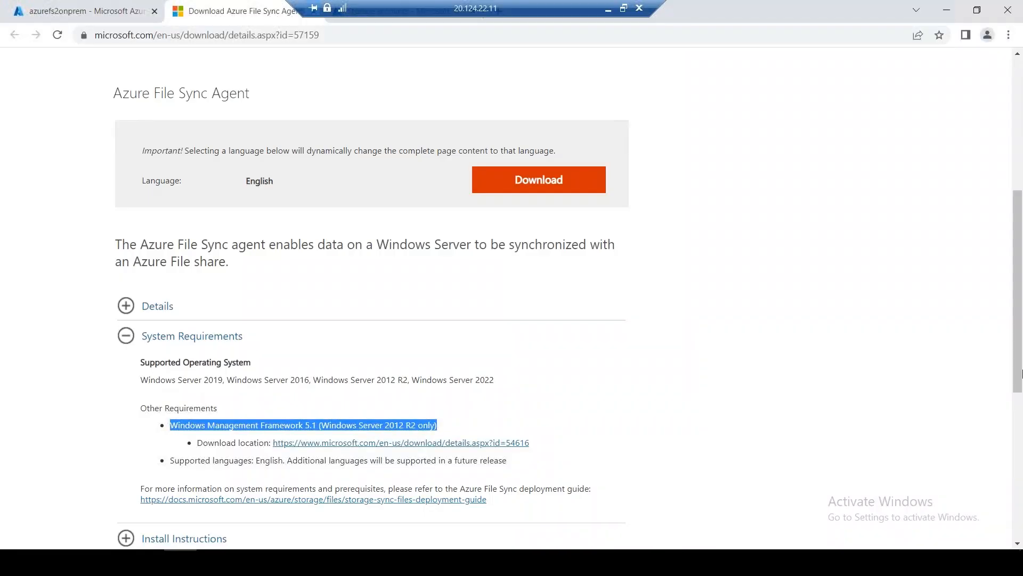
Open the agent's installer file chooser on the Download Center, then open the Windows Run box
scroll(1022, 384, down, 3)
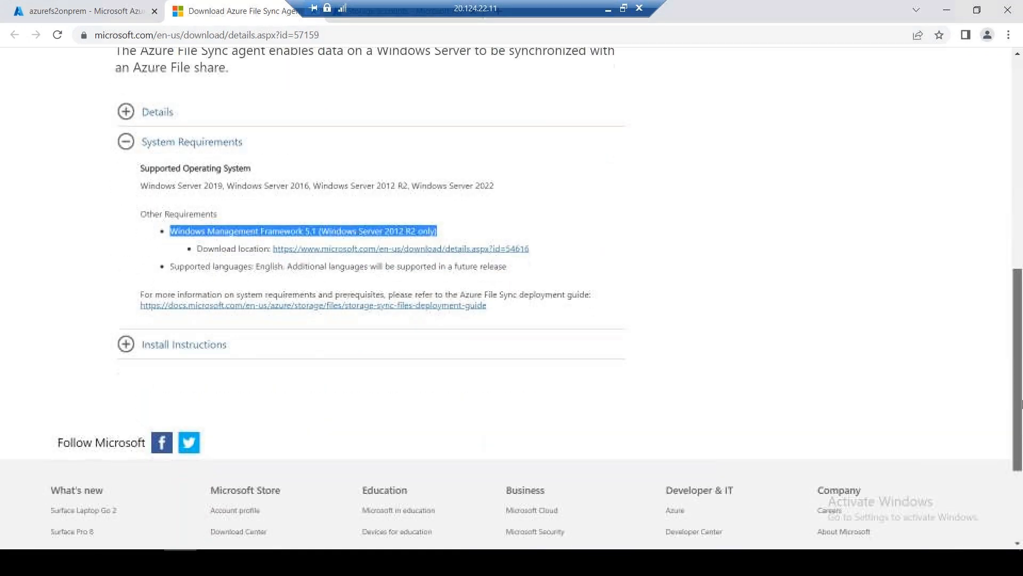
scroll(1022, 403, up, 5)
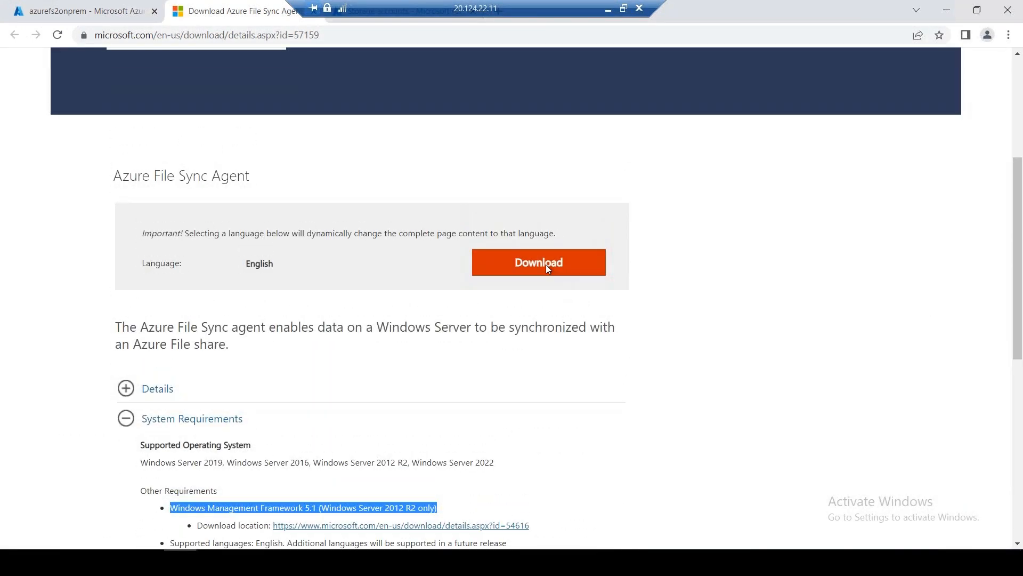
click(548, 268)
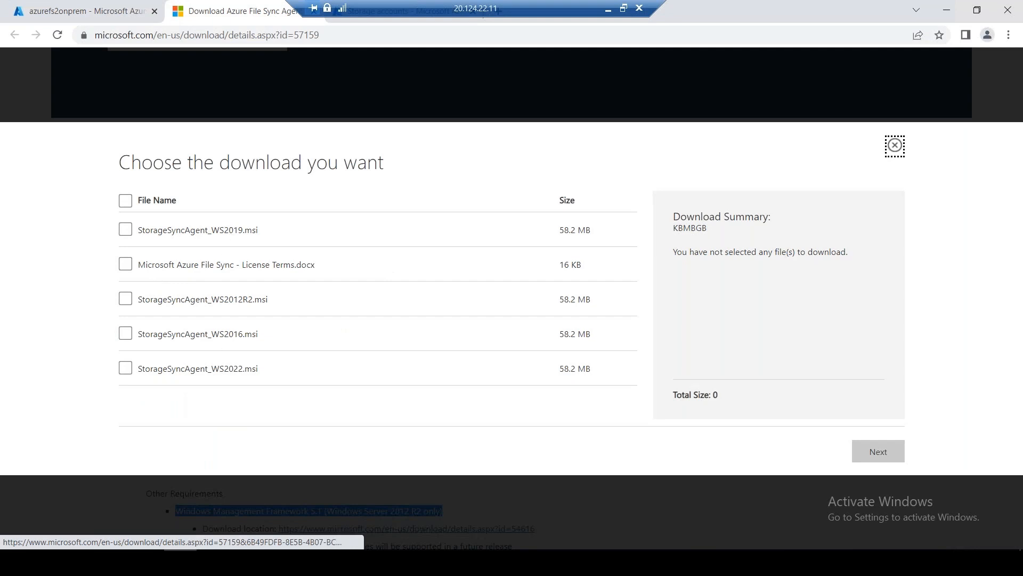
right_click(12, 563)
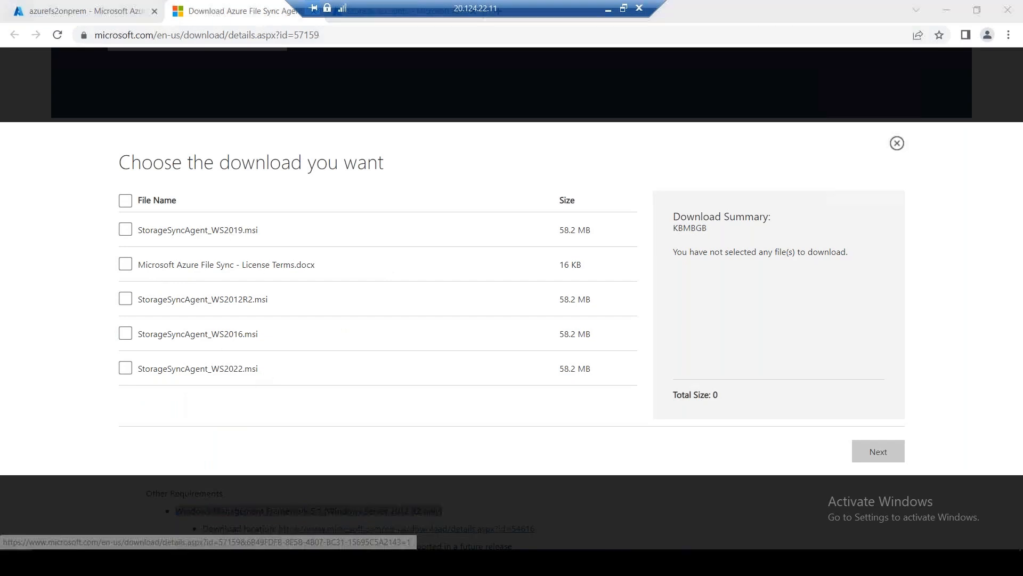
click(70, 497)
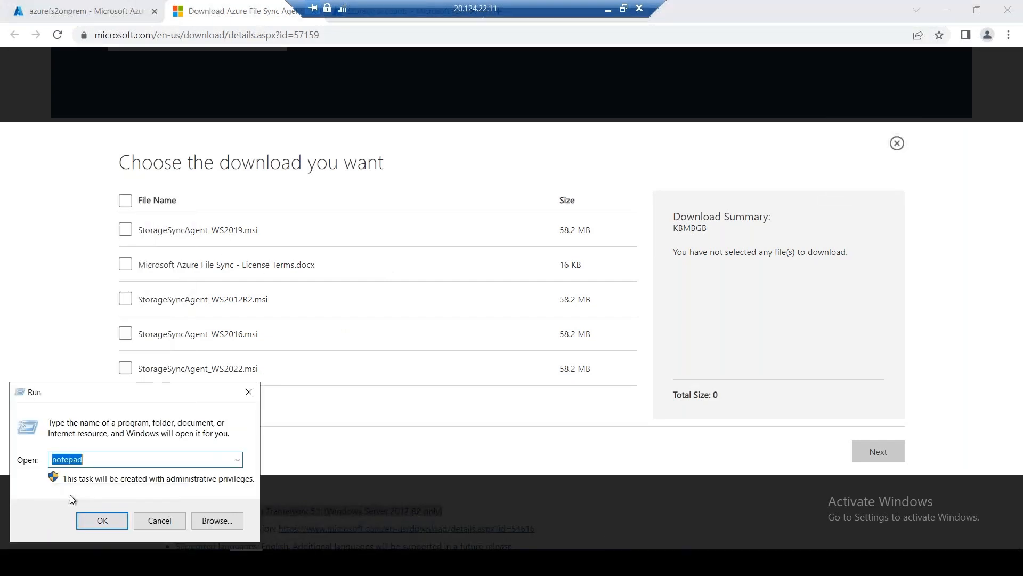
Run winver from cmd to confirm Windows Server 2019 version 1809, then close both windows
text(cmd)
key(Return)
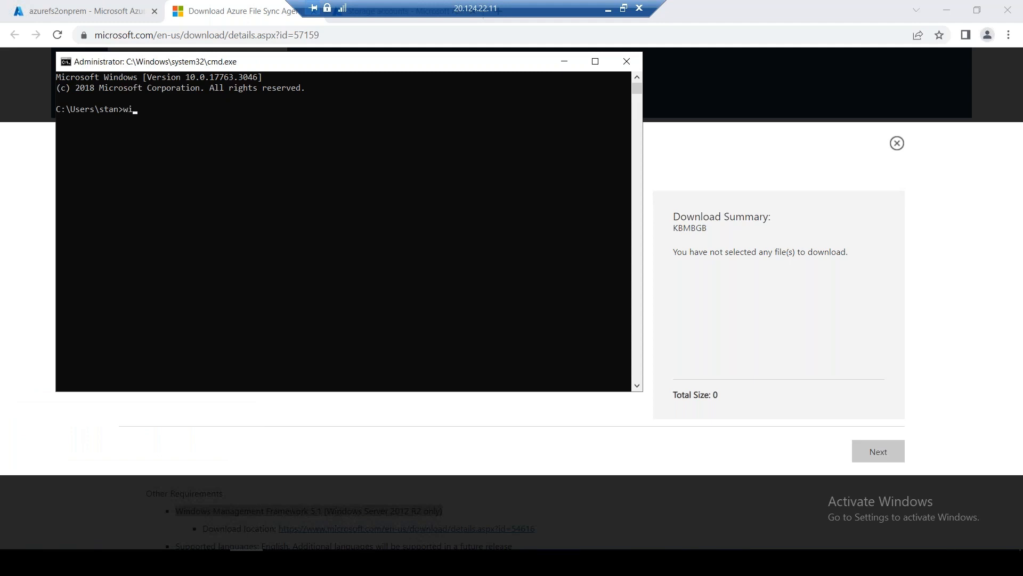
key(Return)
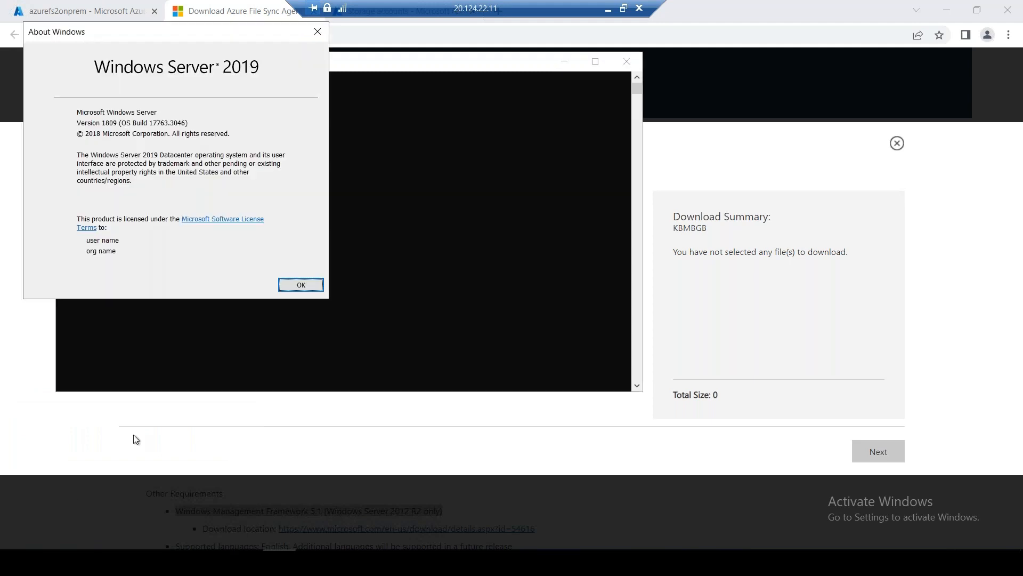
click(317, 32)
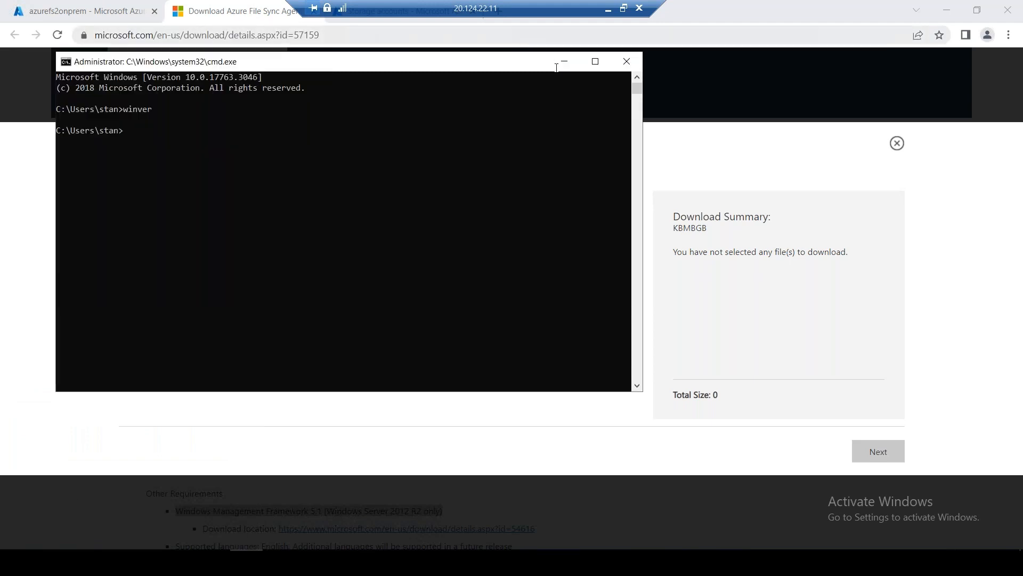
click(627, 61)
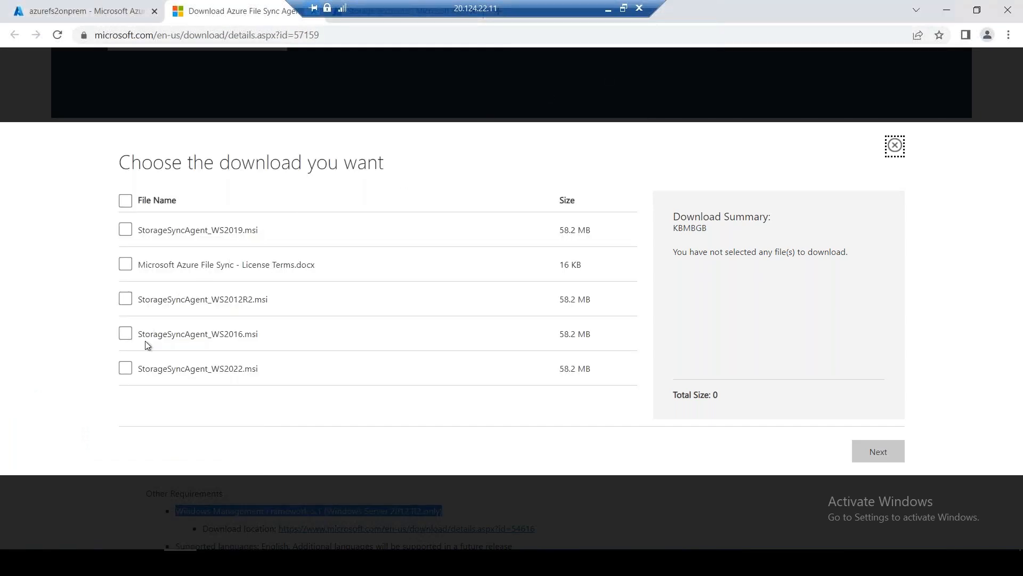
Download StorageSyncAgent_WS2019.msi (58.2 MB) and close the Download Center tab
click(126, 230)
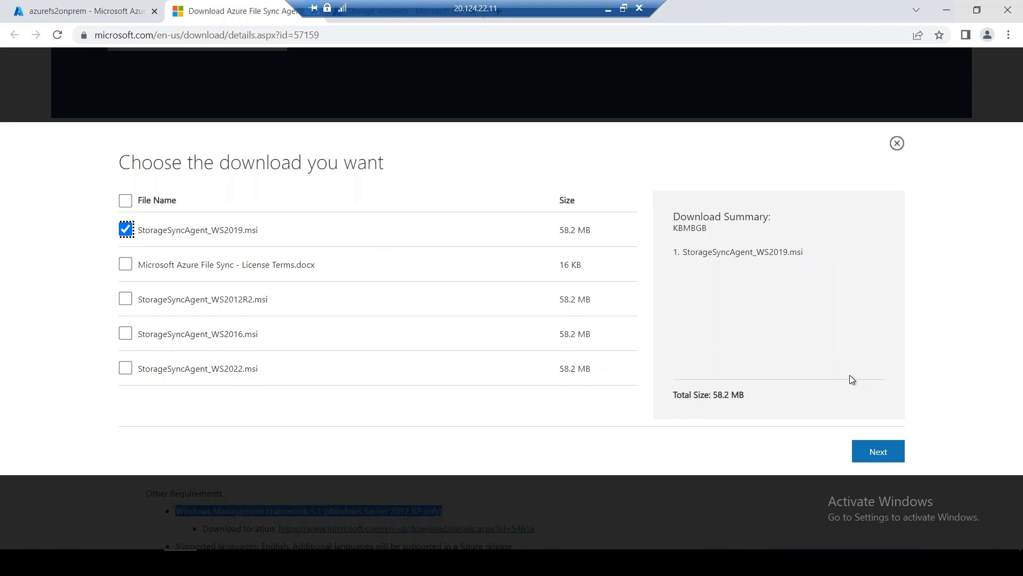
click(868, 451)
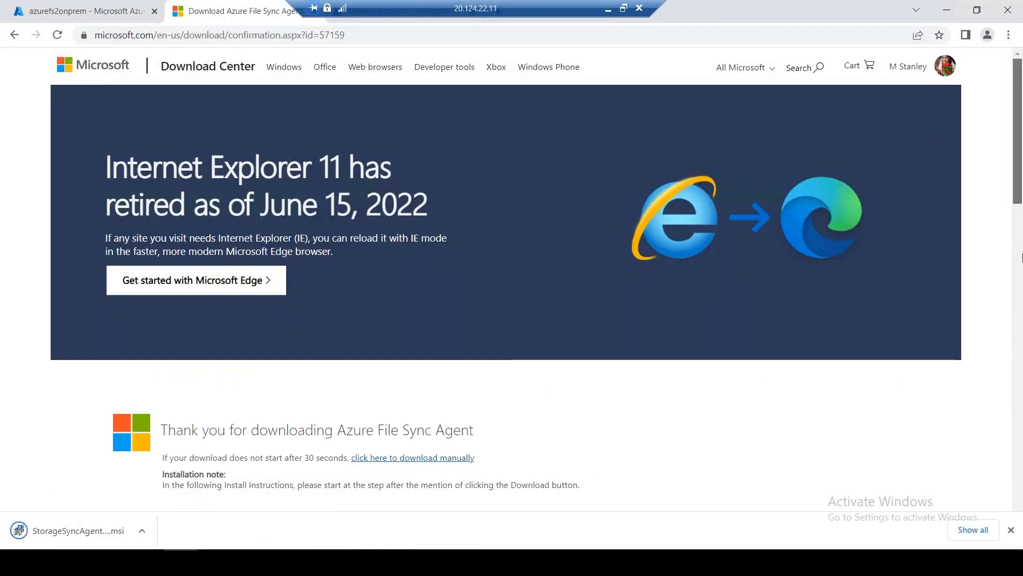
scroll(1021, 293, down, 3)
scroll(1021, 293, down, 12)
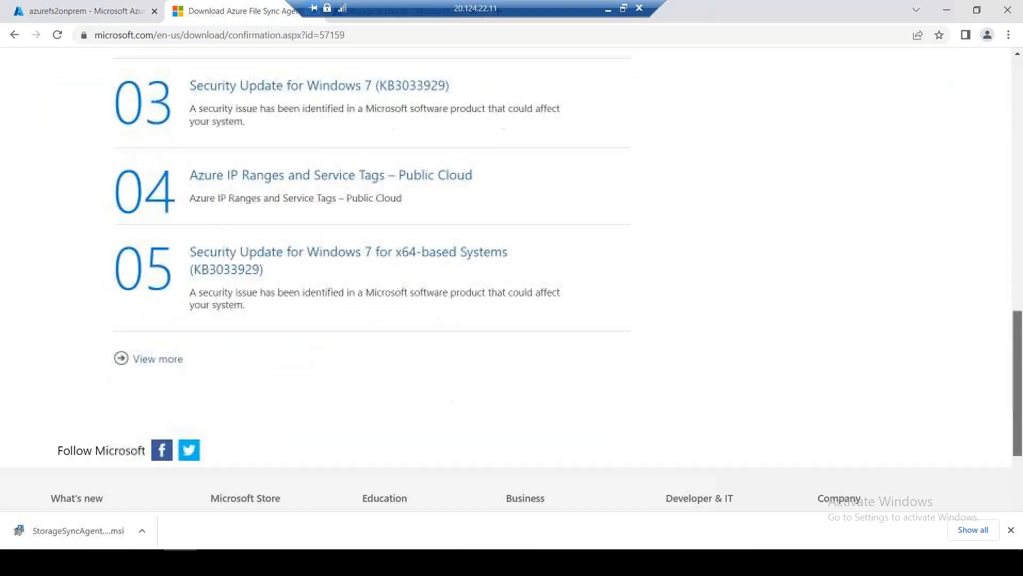
drag(492, 5, 721, 5)
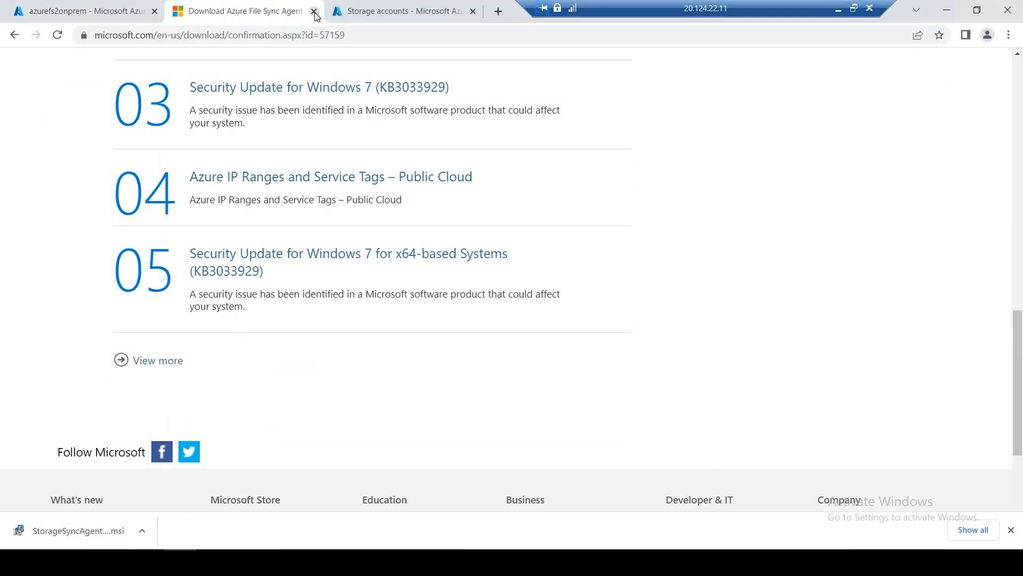
key(ctrl+w)
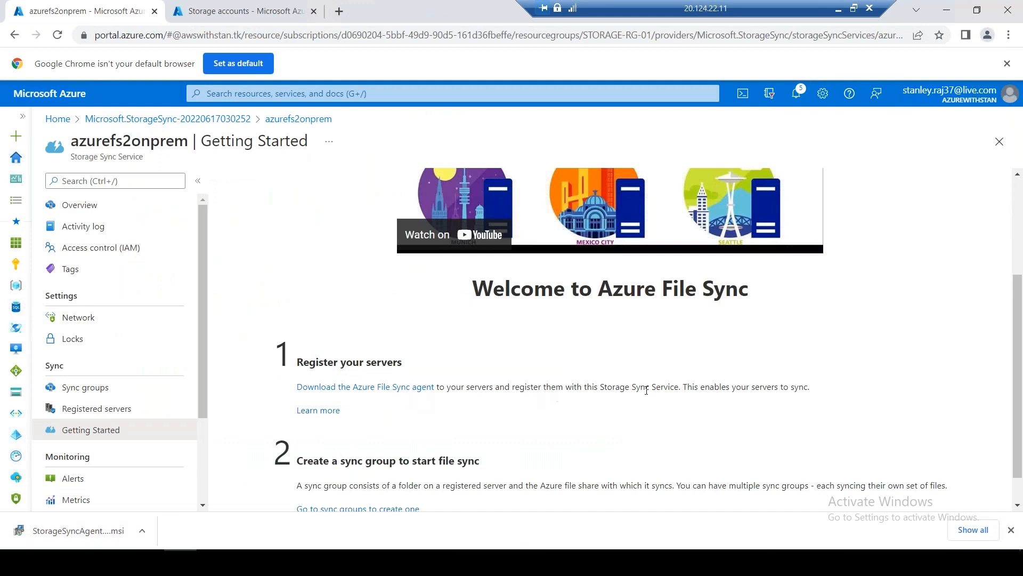
Copy the Getting Started sentence explaining sync groups and paste it into Excel cell B13
drag(1019, 351, 1019, 404)
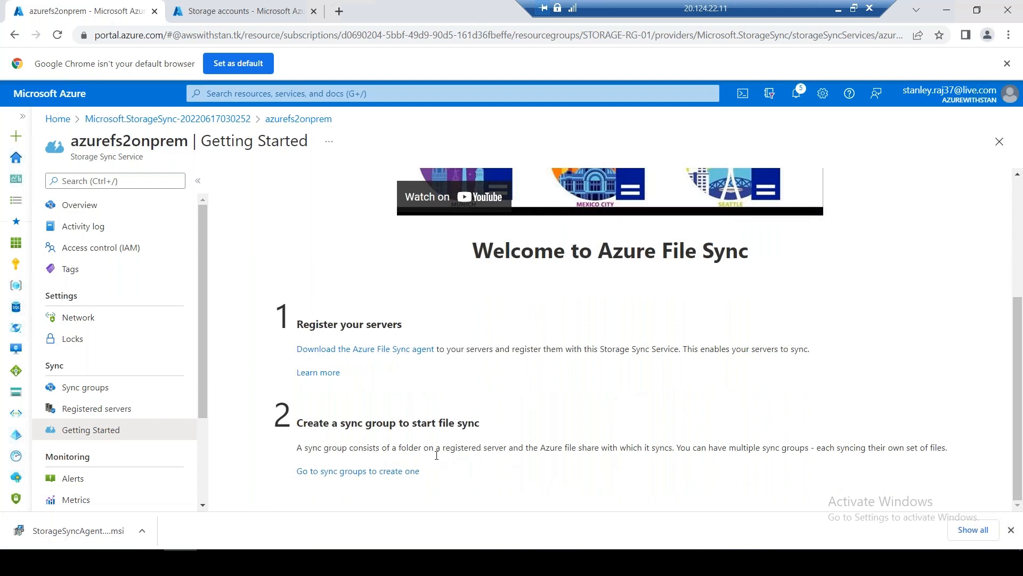
drag(296, 445, 947, 448)
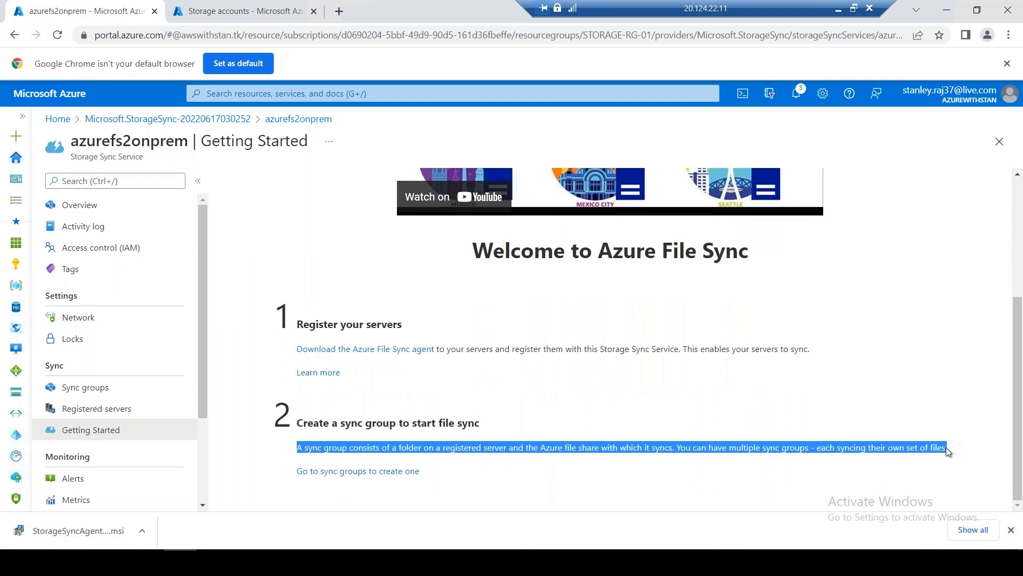
right_click(887, 452)
click(874, 461)
drag(643, 8, 604, 14)
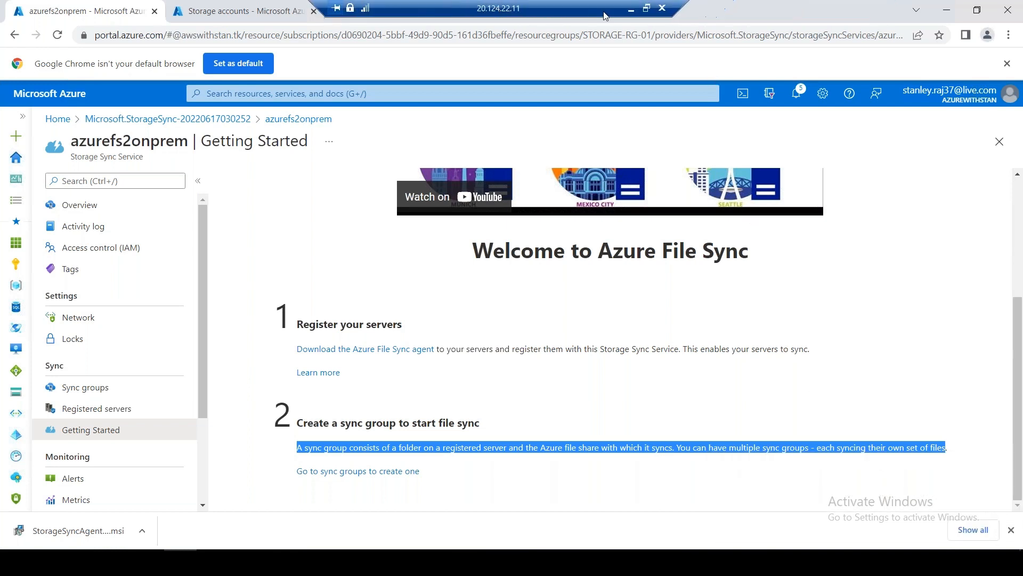
click(632, 11)
double_click(127, 309)
key(ctrl+v)
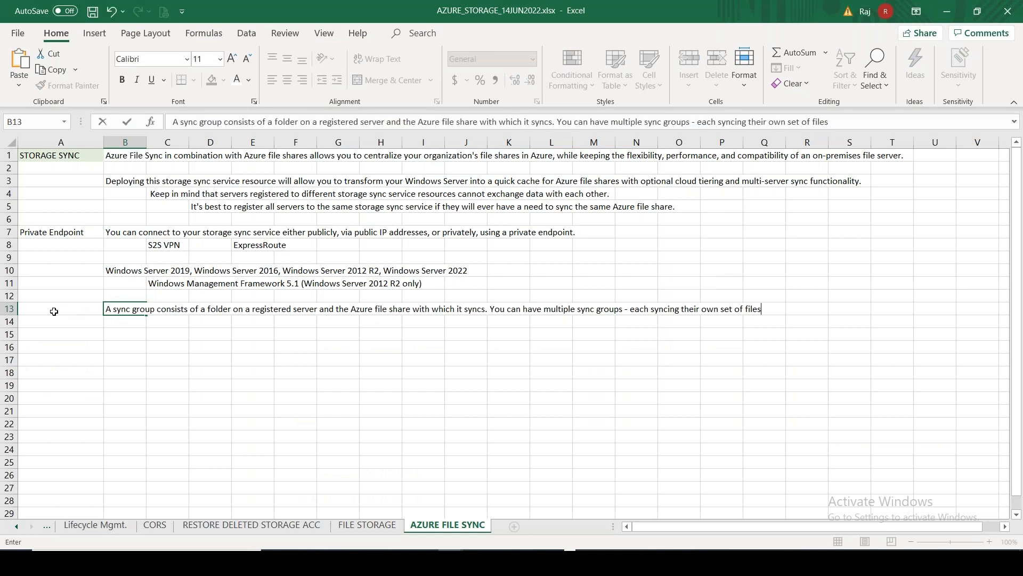
Enter the SYNC GROUP label in cell A13 and switch back to the remote server
click(54, 311)
text(SYNC G)
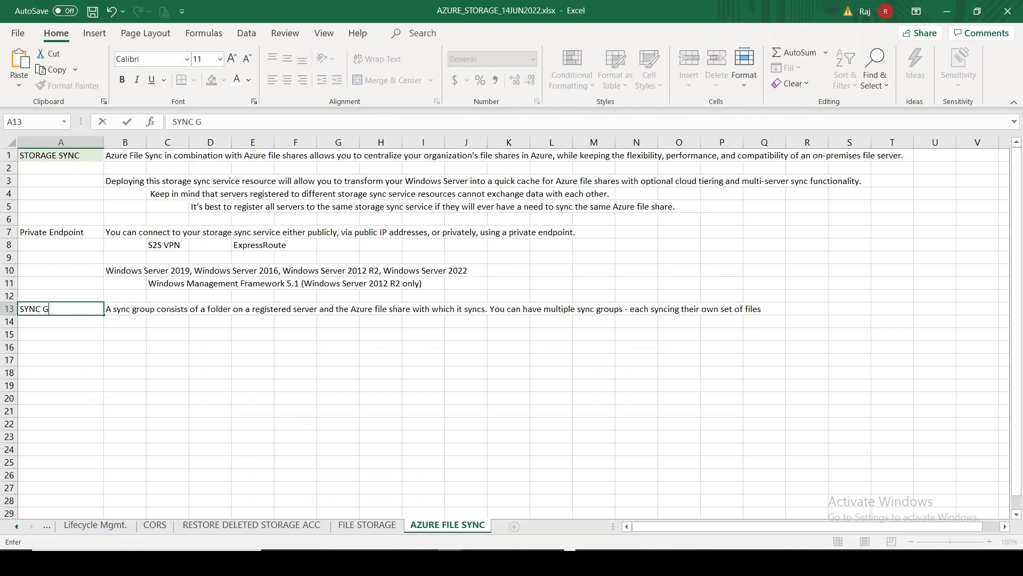
text(ROU)
key(alt+Tab)
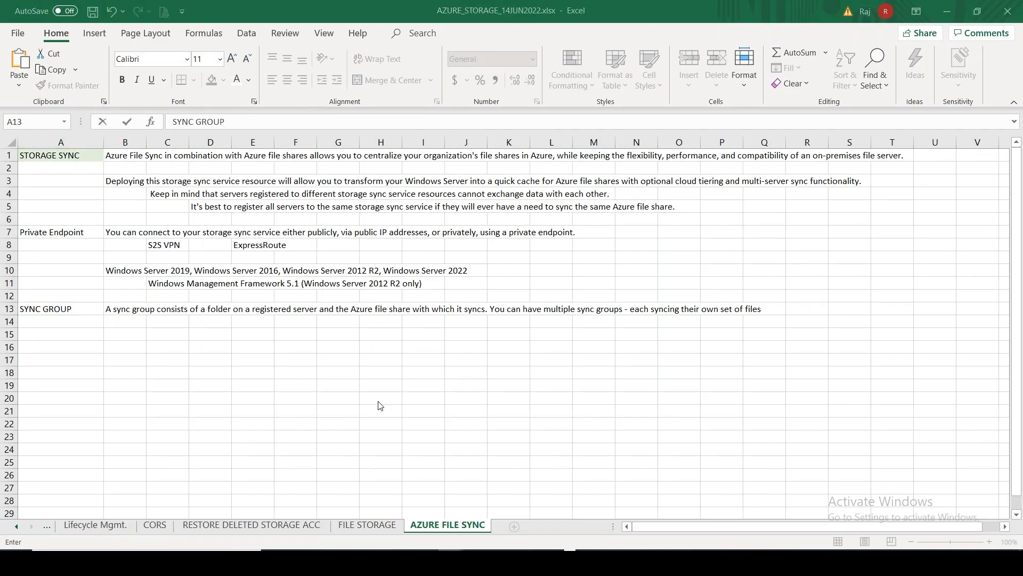
click(448, 560)
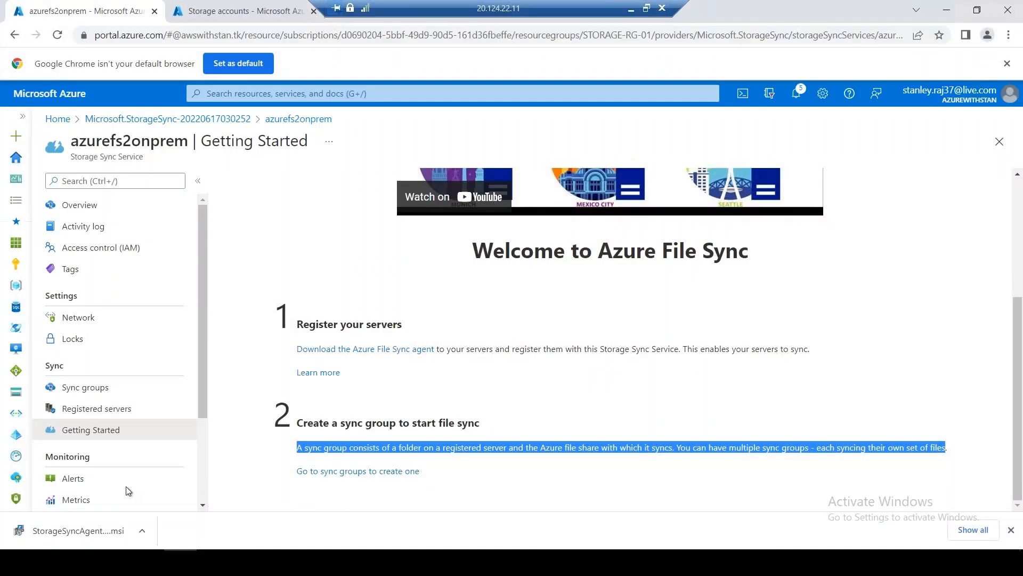
Launch the Storage Sync Agent installer, accepting the licence, default folder and existing proxy settings
click(92, 534)
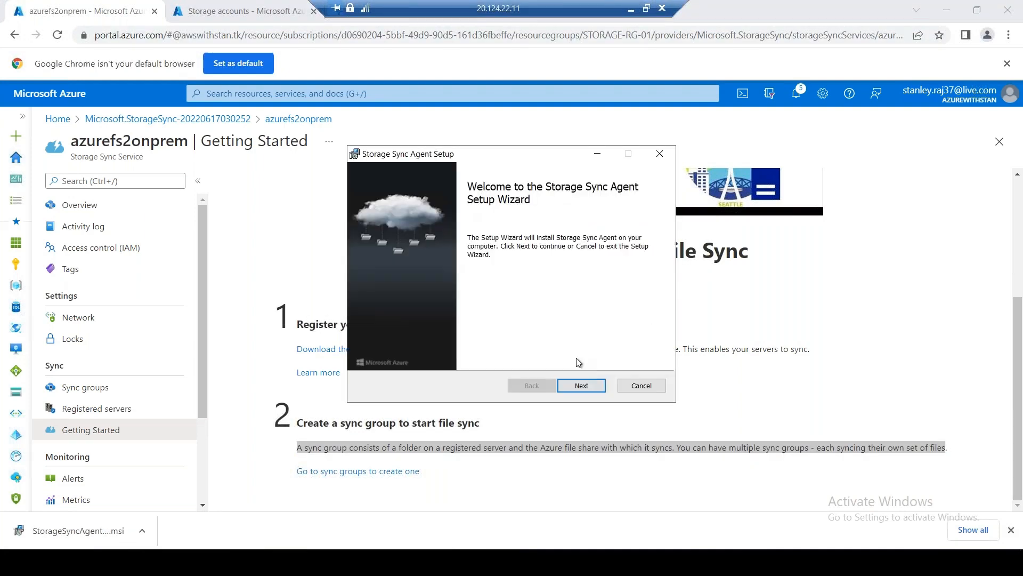
click(582, 385)
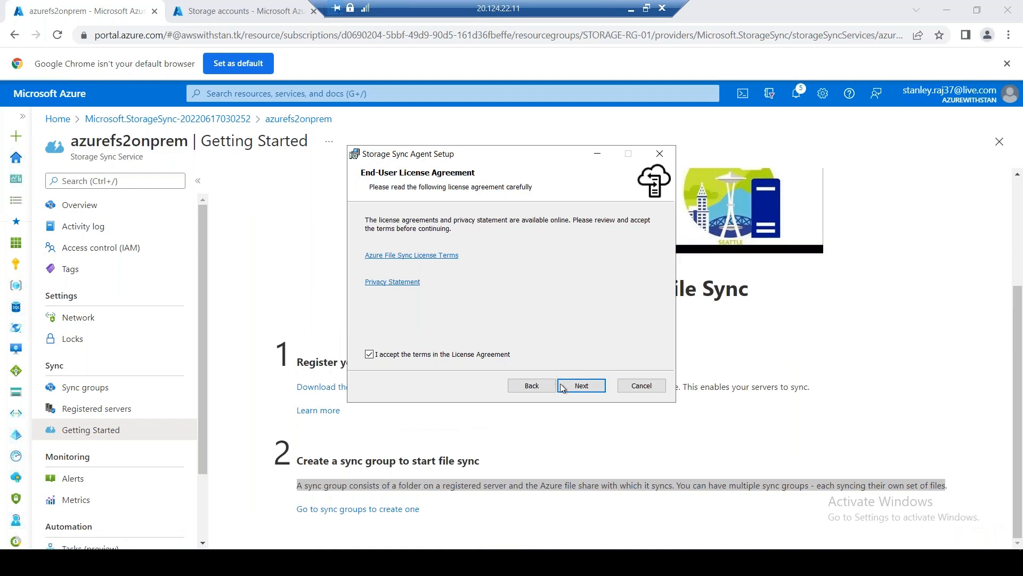
click(571, 391)
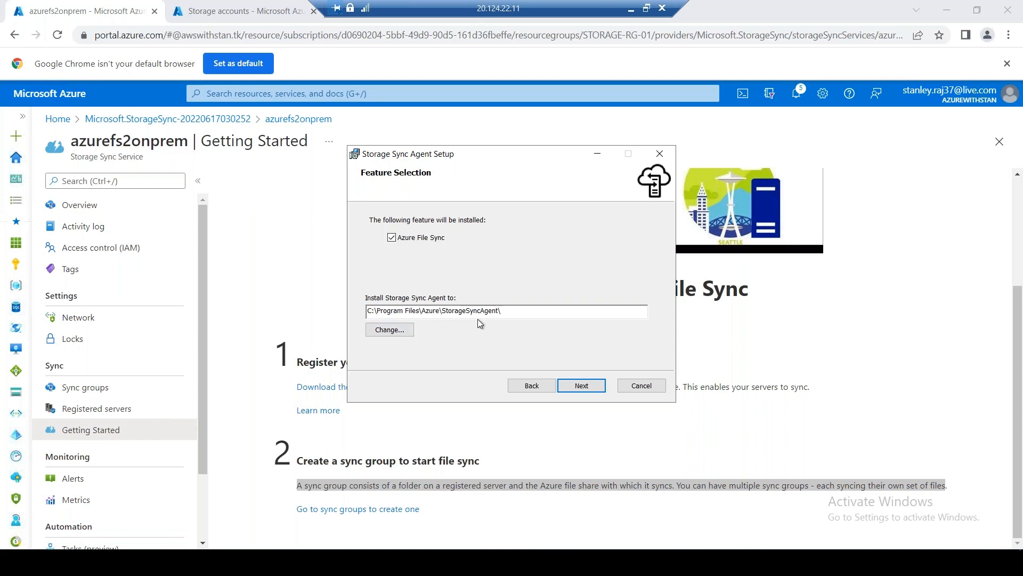
click(581, 387)
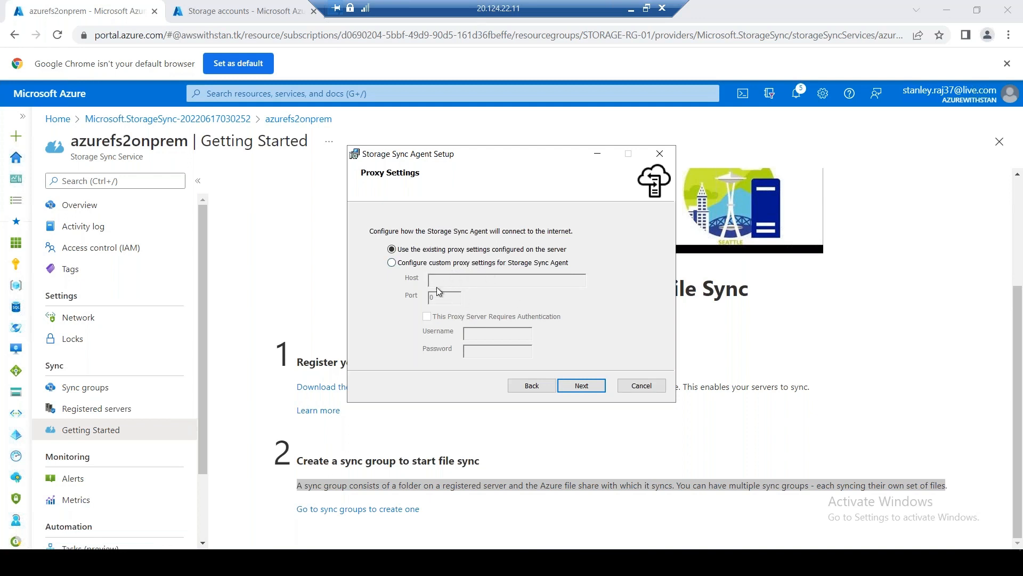
click(580, 384)
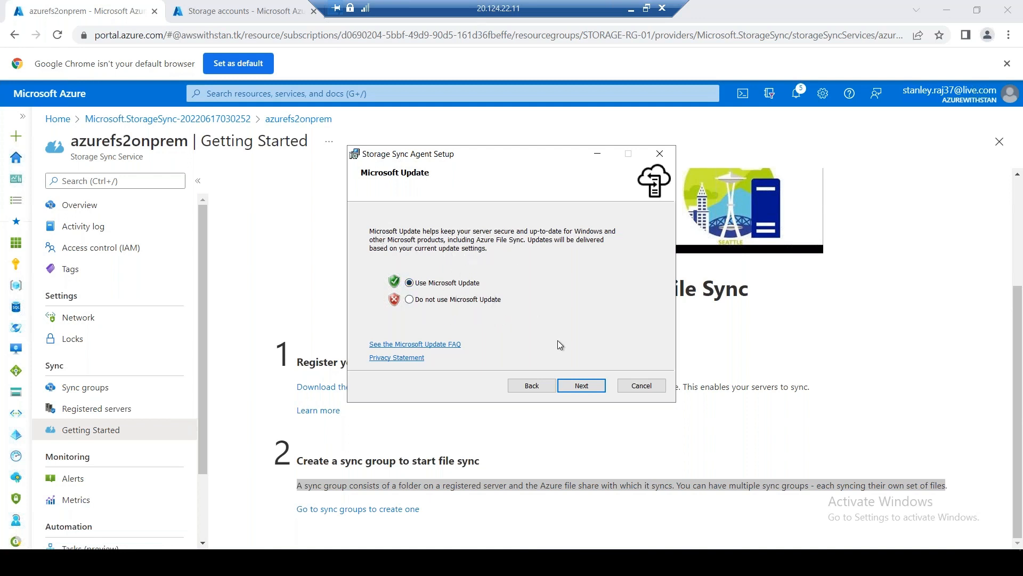
Opt out of Microsoft Update and keep agent update checks on Tuesday at 6:00 PM
click(484, 302)
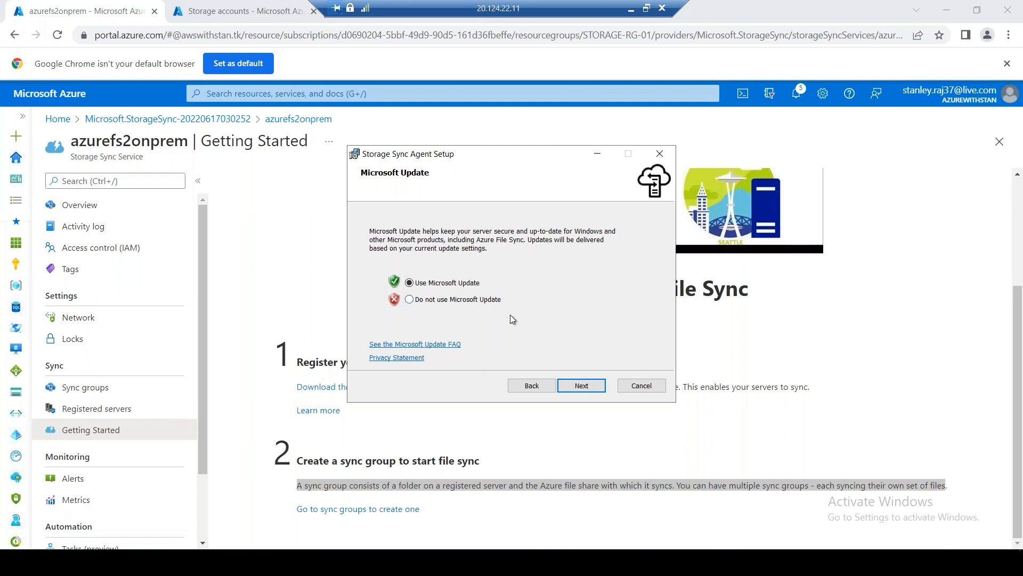
click(581, 386)
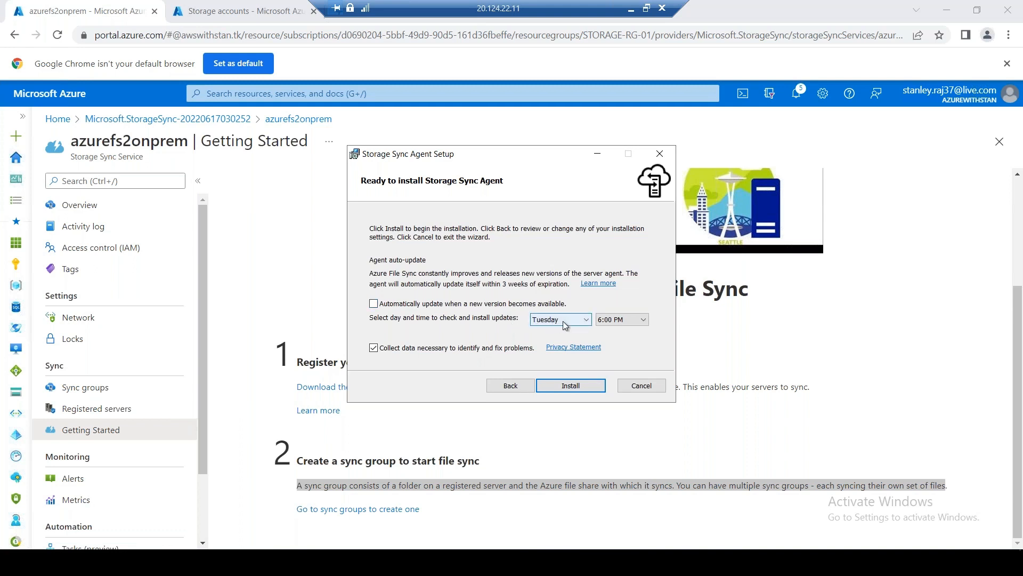
click(580, 323)
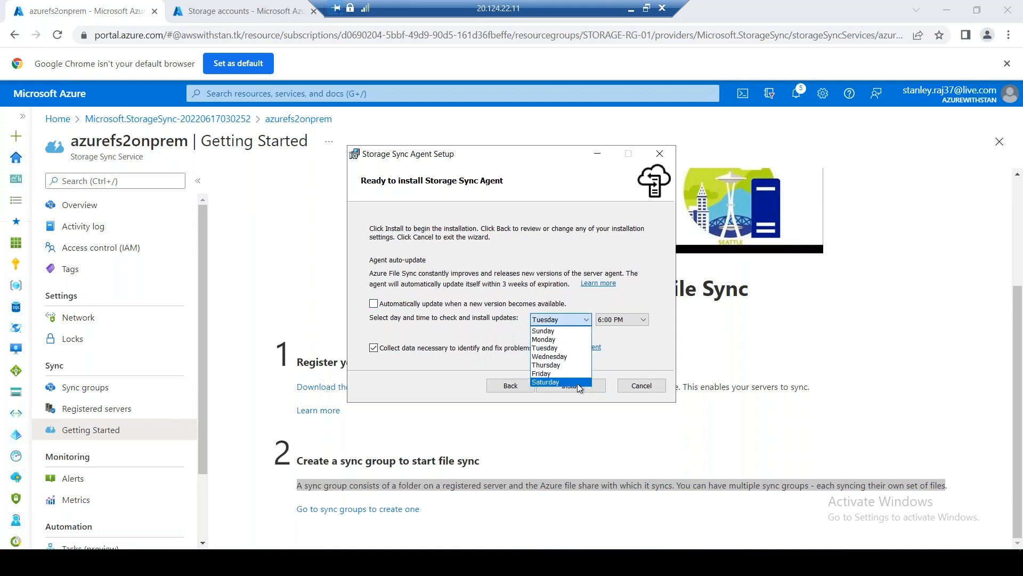
click(440, 238)
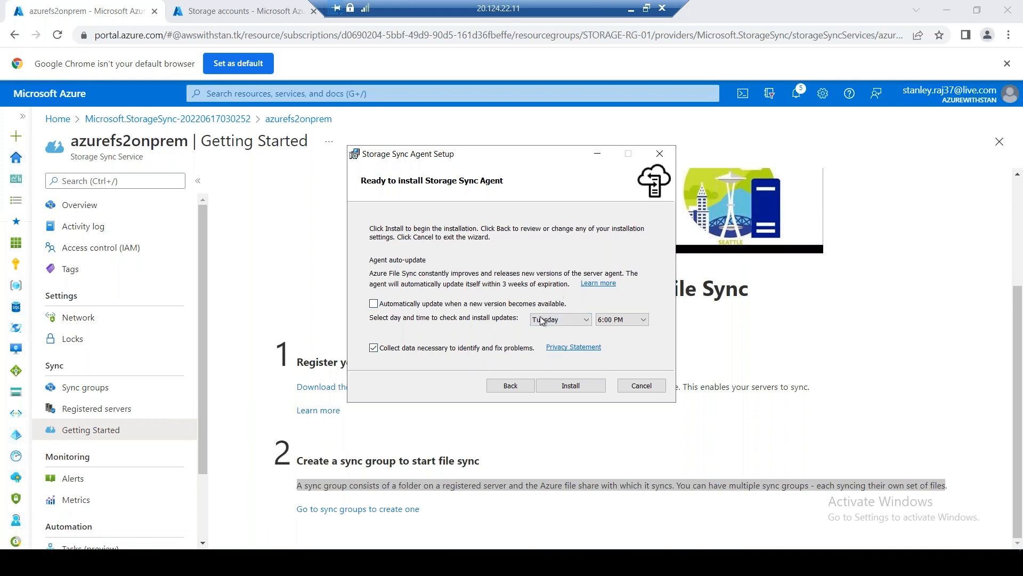
Start installing the Storage Sync Agent and let the progress bar advance
click(589, 385)
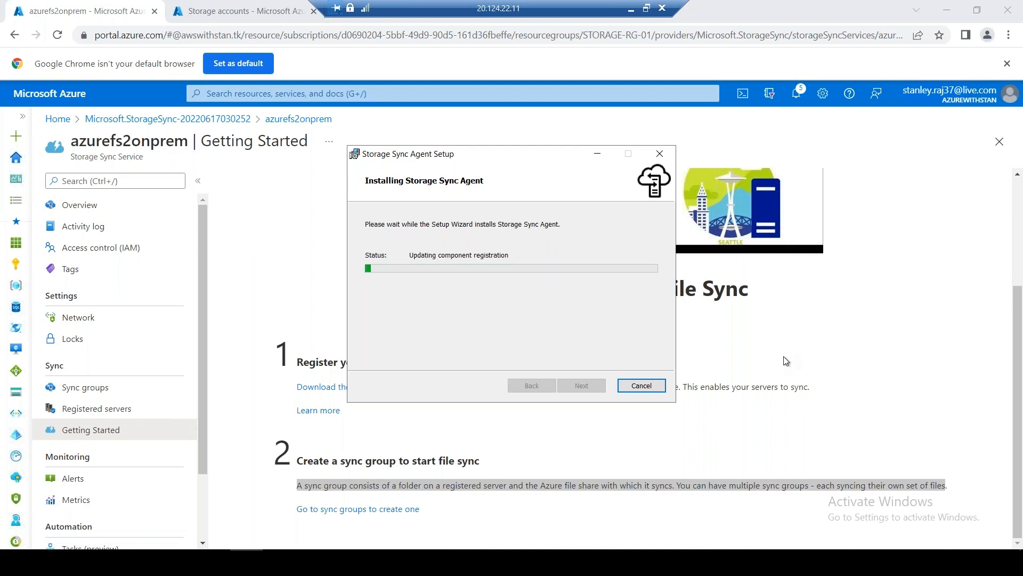
drag(496, 162, 470, 161)
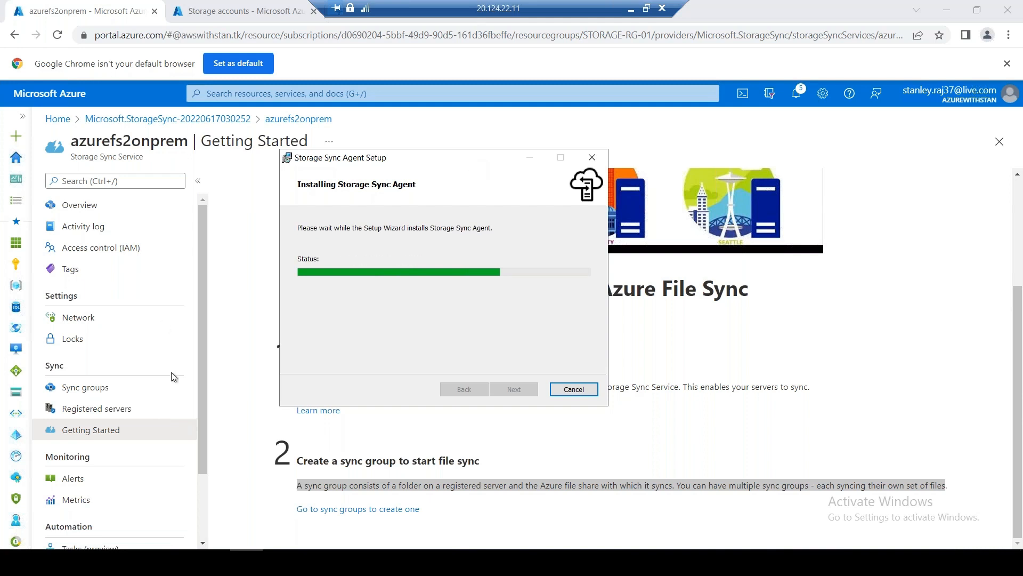
On azurefs2onprem, add sync group 'stanfs01sync' using file share stanfs01 from stanstoragestdlrs001
click(105, 389)
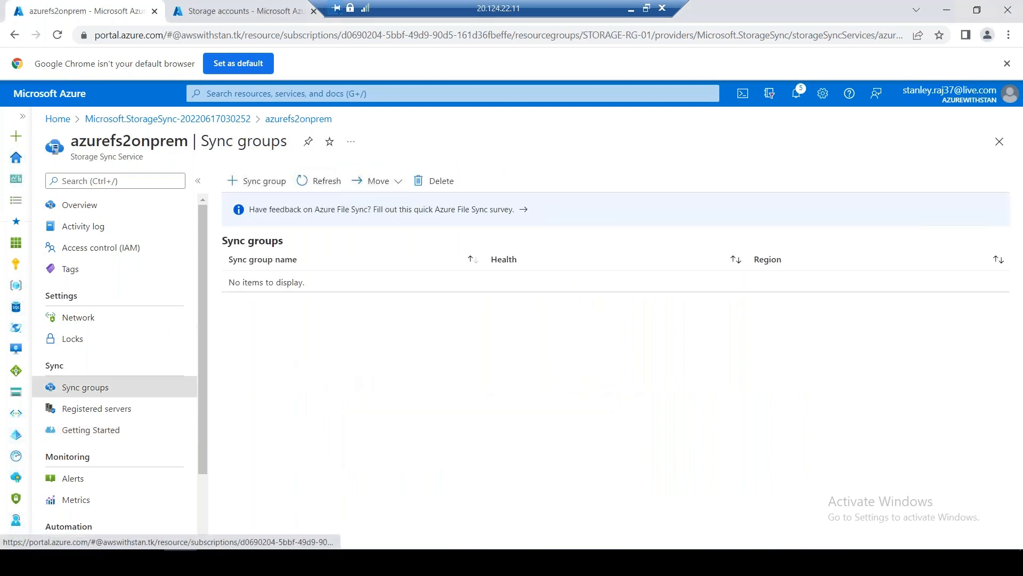
click(258, 181)
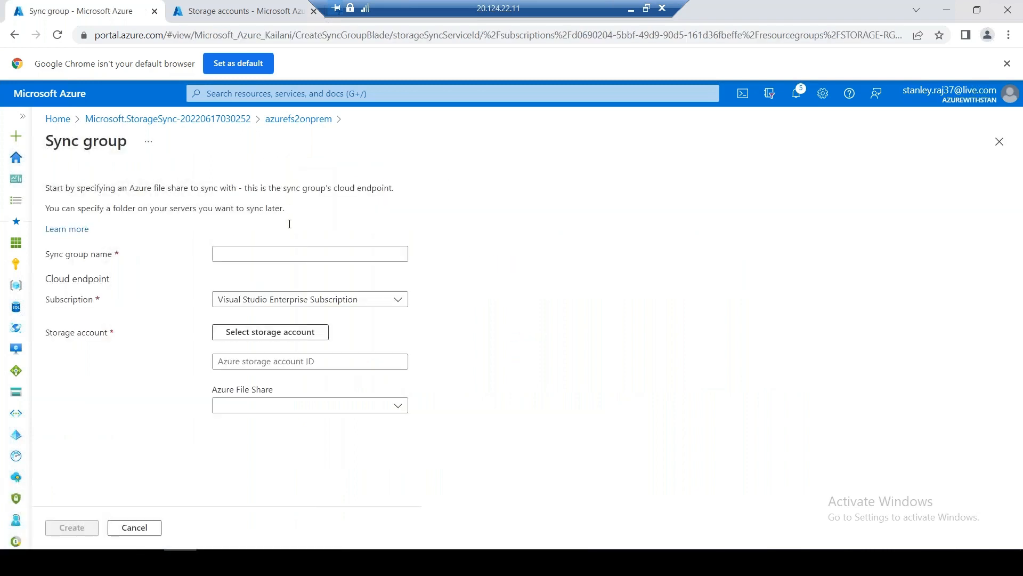
click(264, 252)
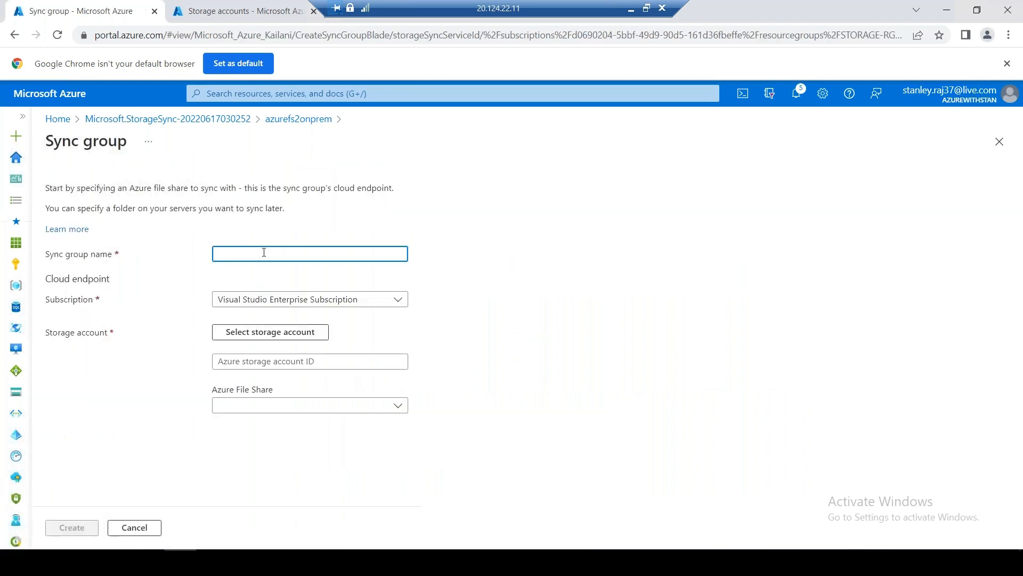
text(stanfs01sync)
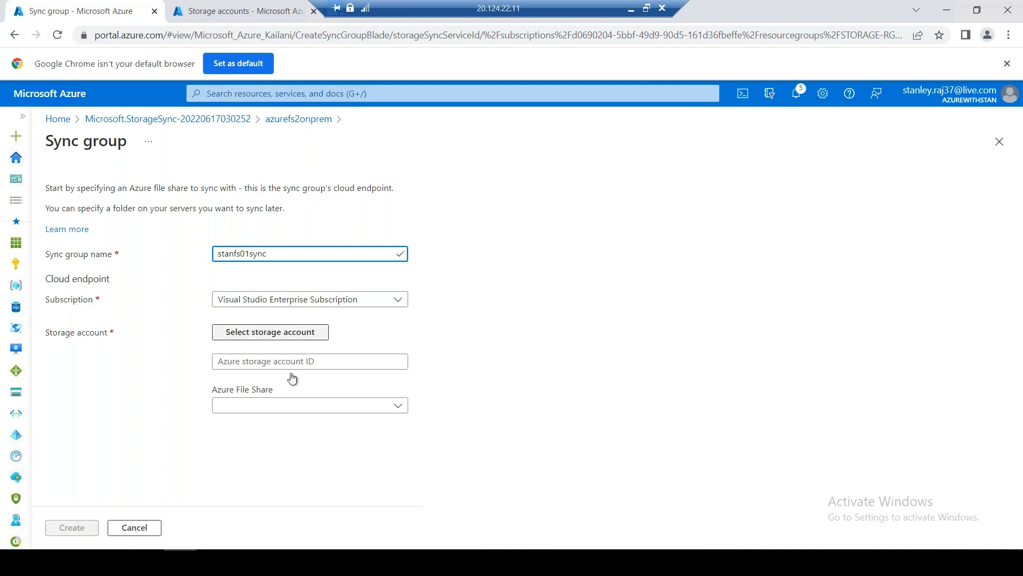
click(291, 334)
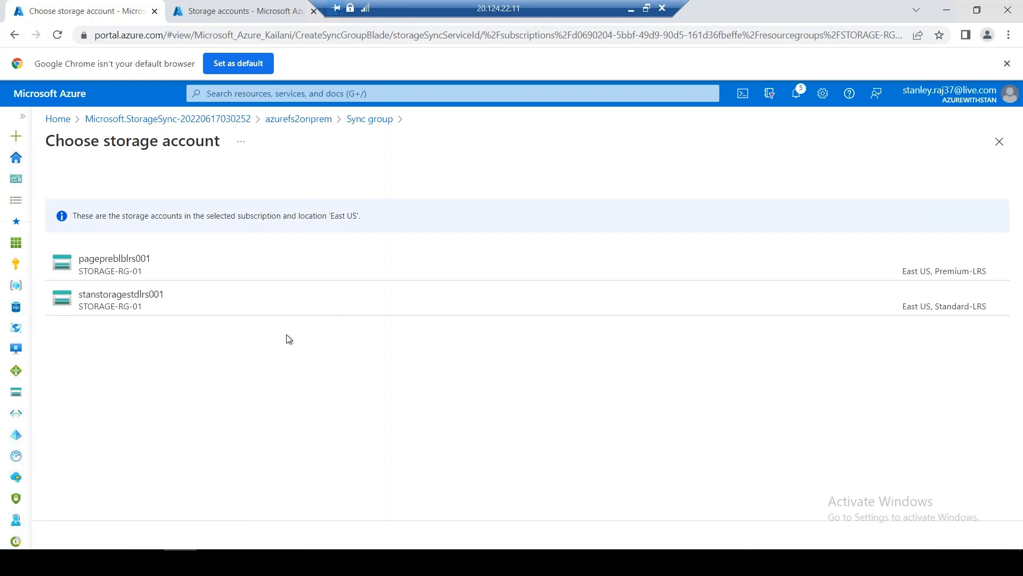
click(144, 301)
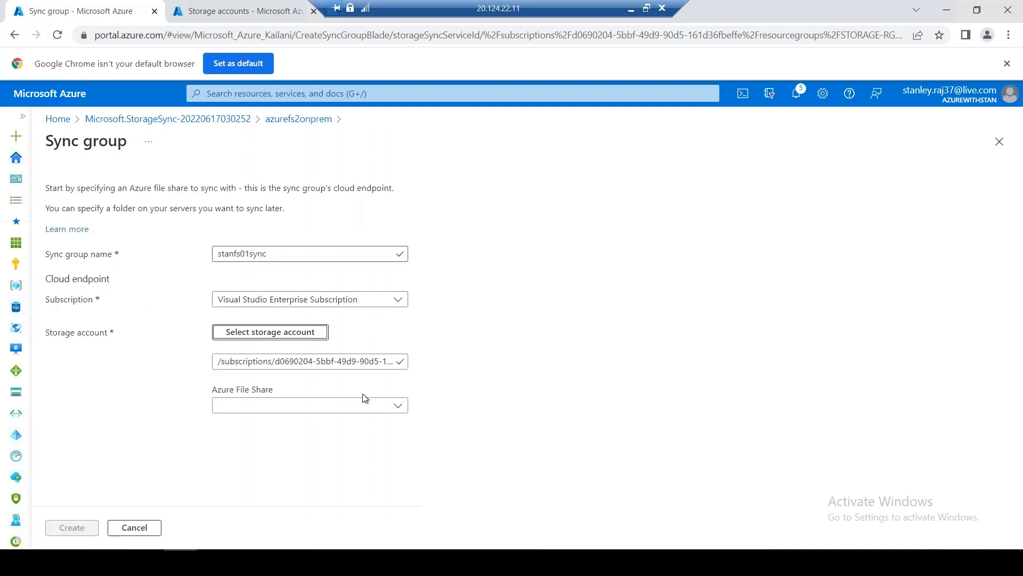
click(336, 407)
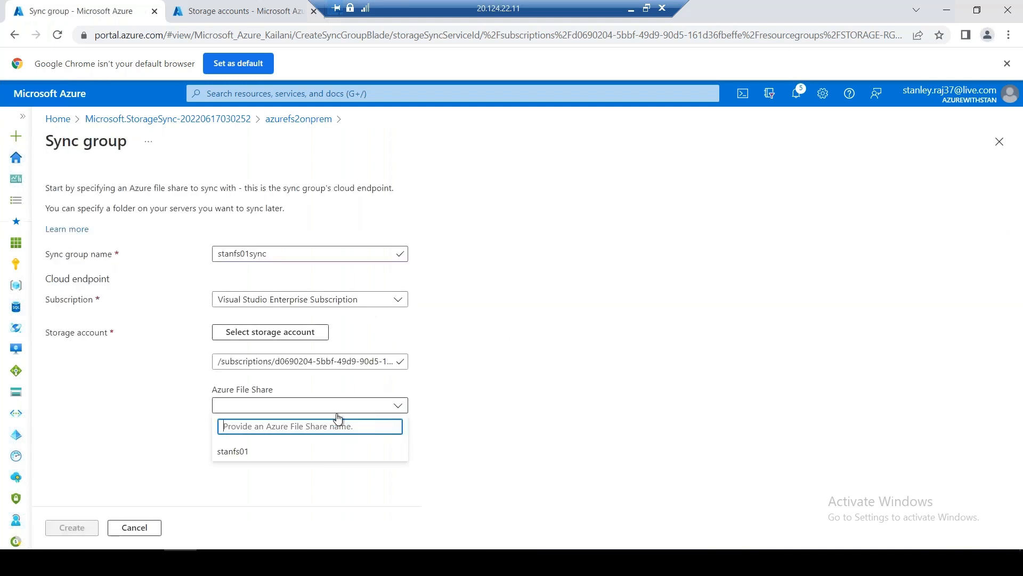
click(253, 455)
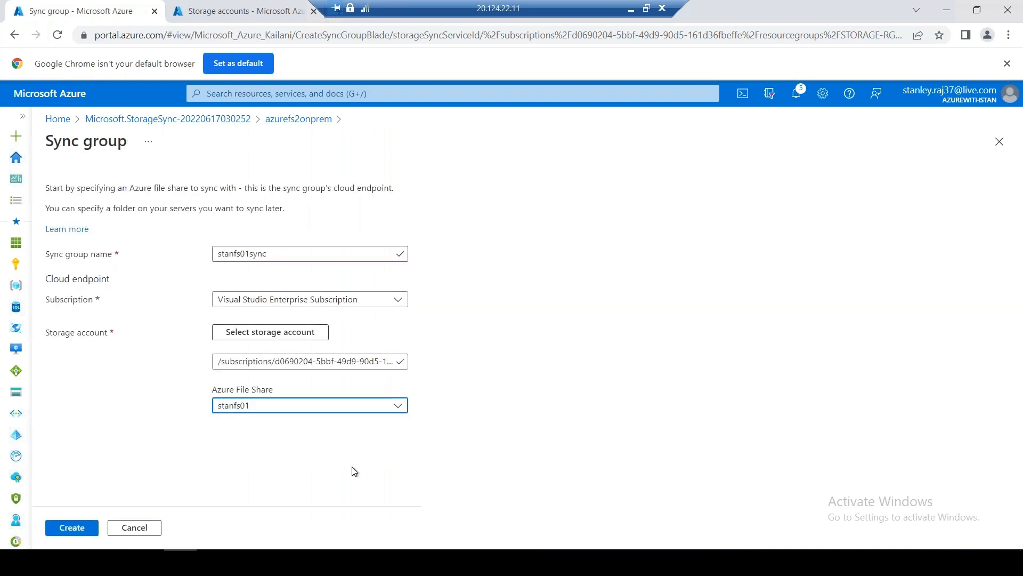
click(76, 530)
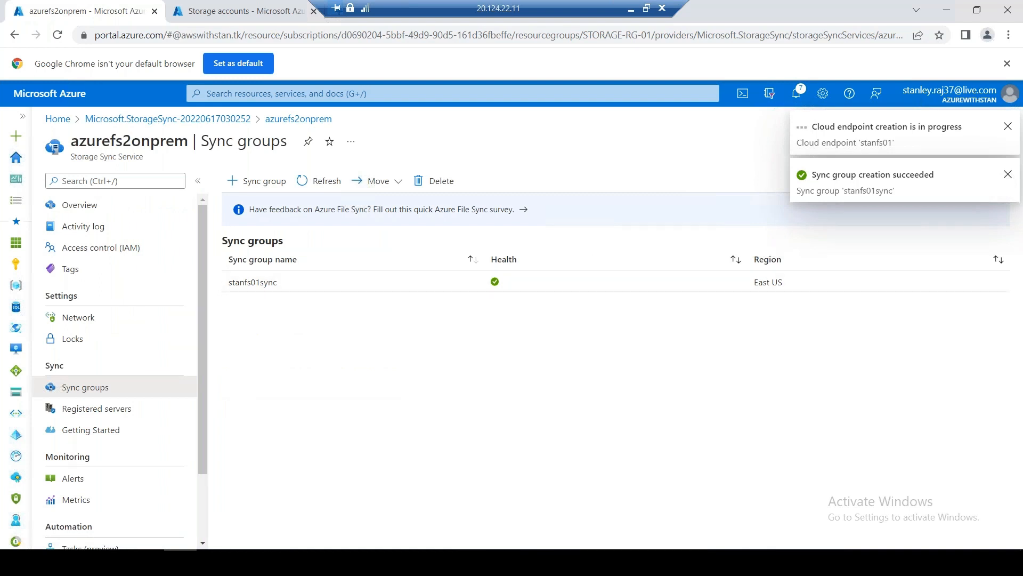
Check the agent installer, flip between browser tabs, and bring up the portal notifications
click(246, 562)
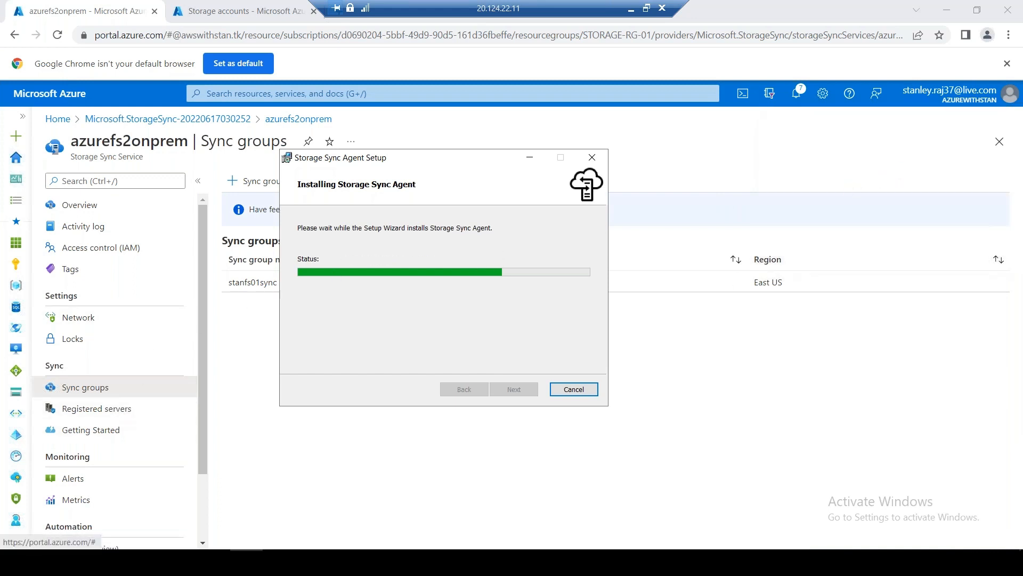
click(245, 11)
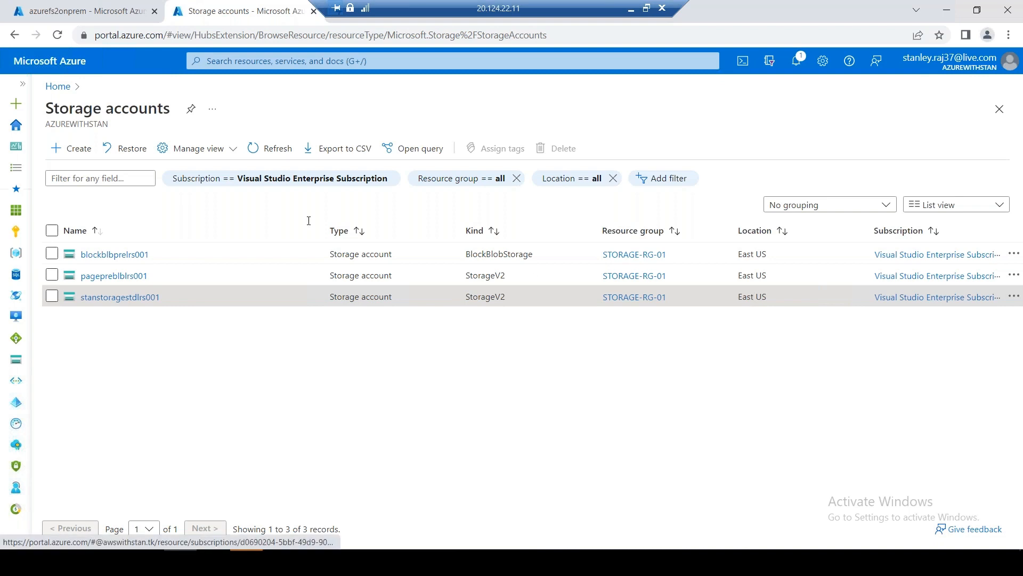
click(108, 13)
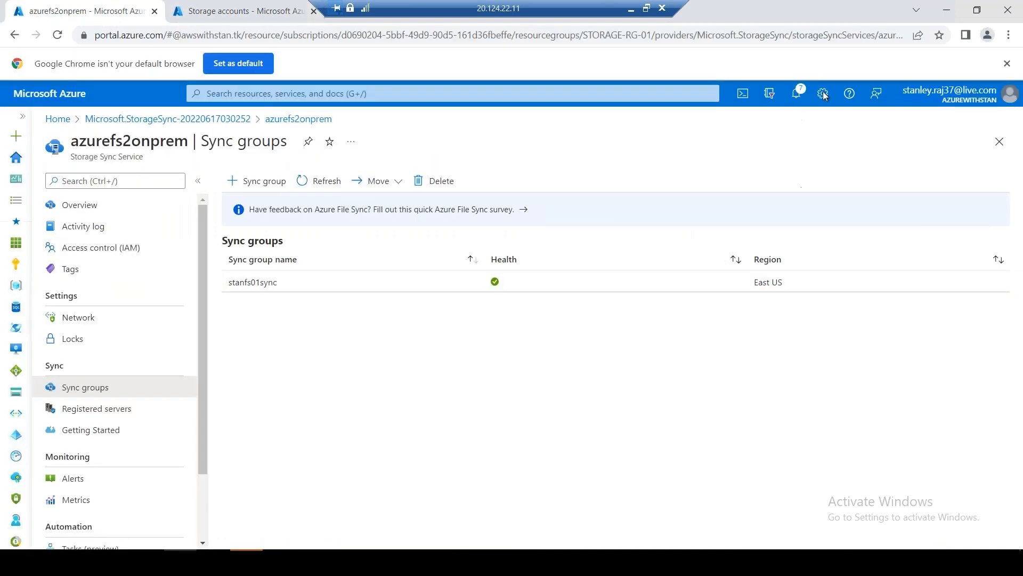
click(800, 93)
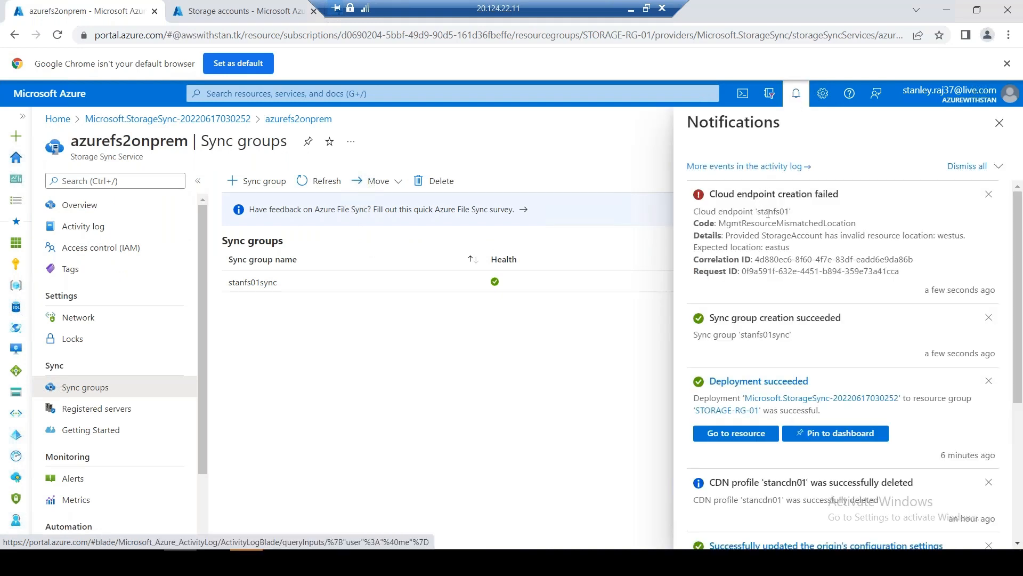
Highlight the westus-versus-eastus location error, close the notifications, and return to the Azure home page
drag(801, 246, 889, 239)
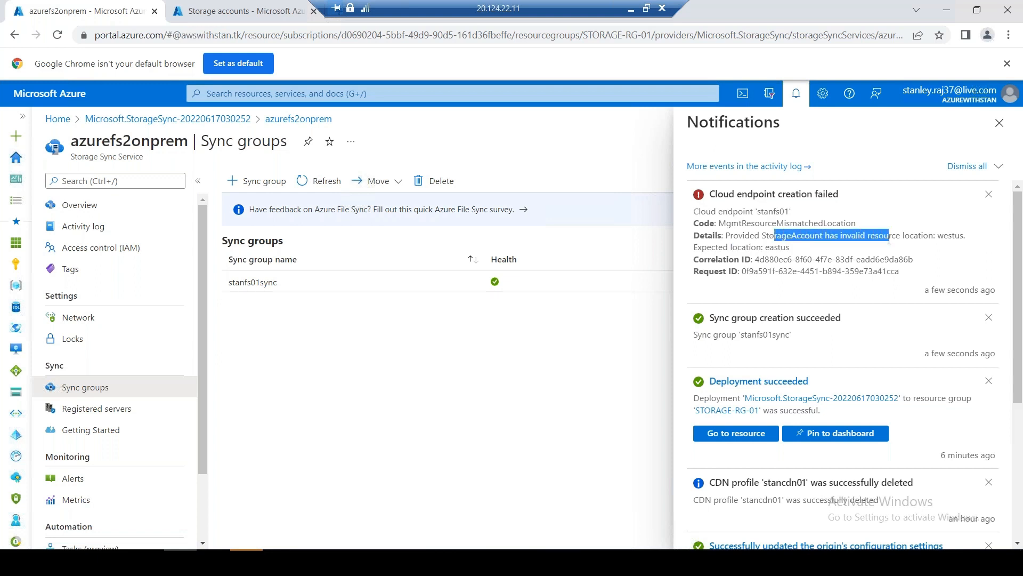
click(1001, 127)
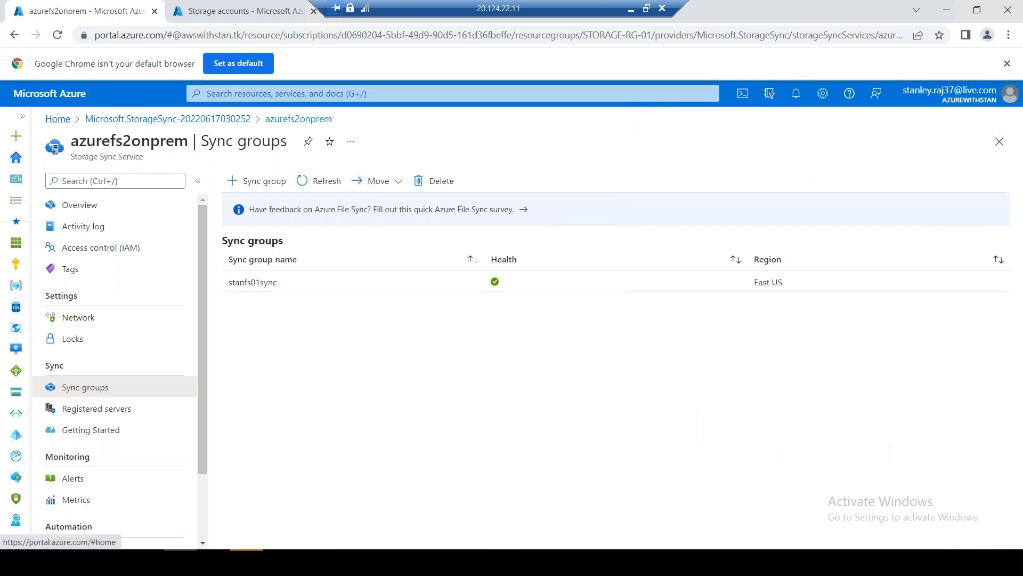
click(58, 120)
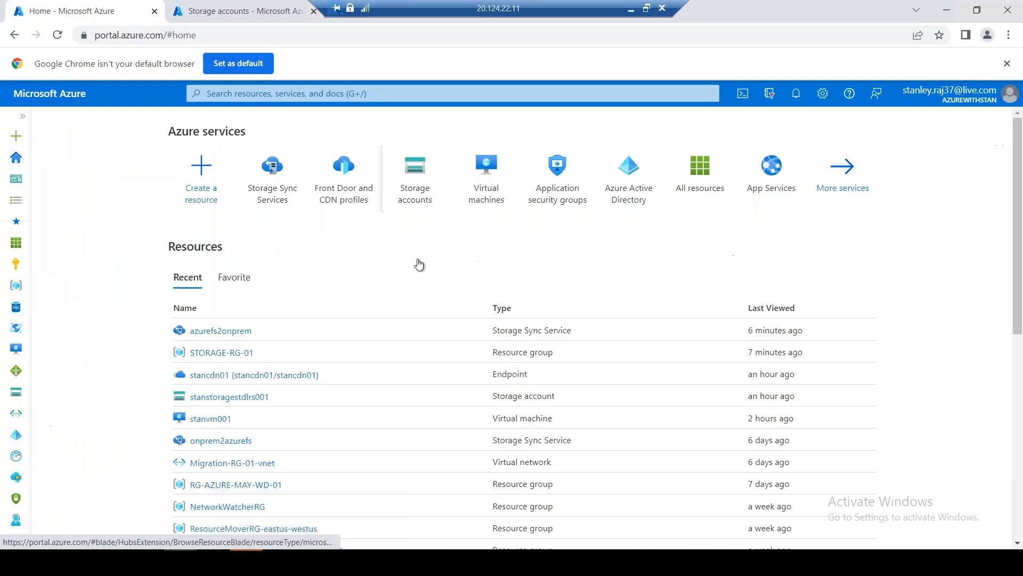
Open storage account stanstoragestdlrs001's Geo-replication page, showing locally-redundant storage in West US
click(424, 195)
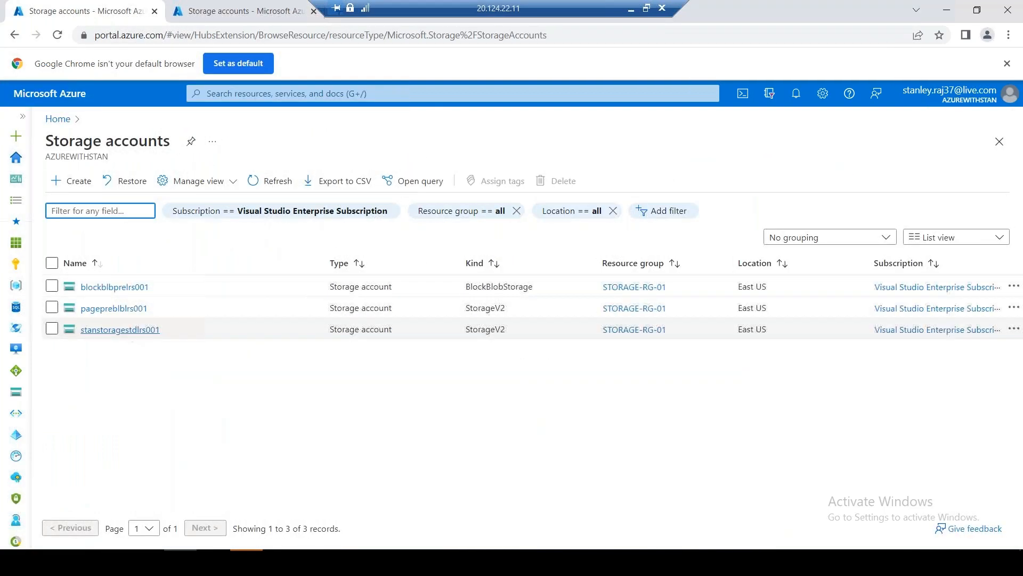
click(104, 329)
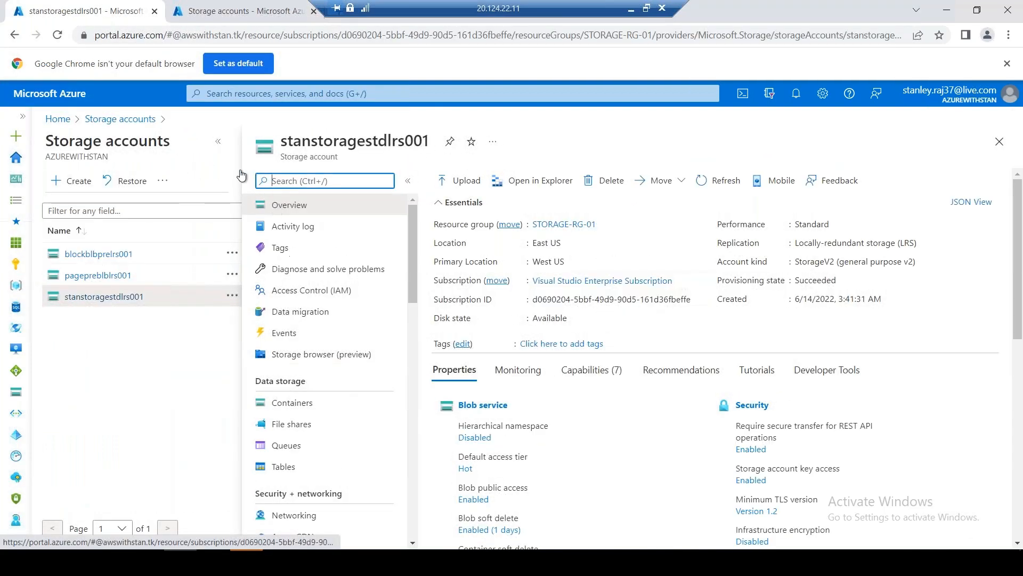
scroll(183, 373, down, 1)
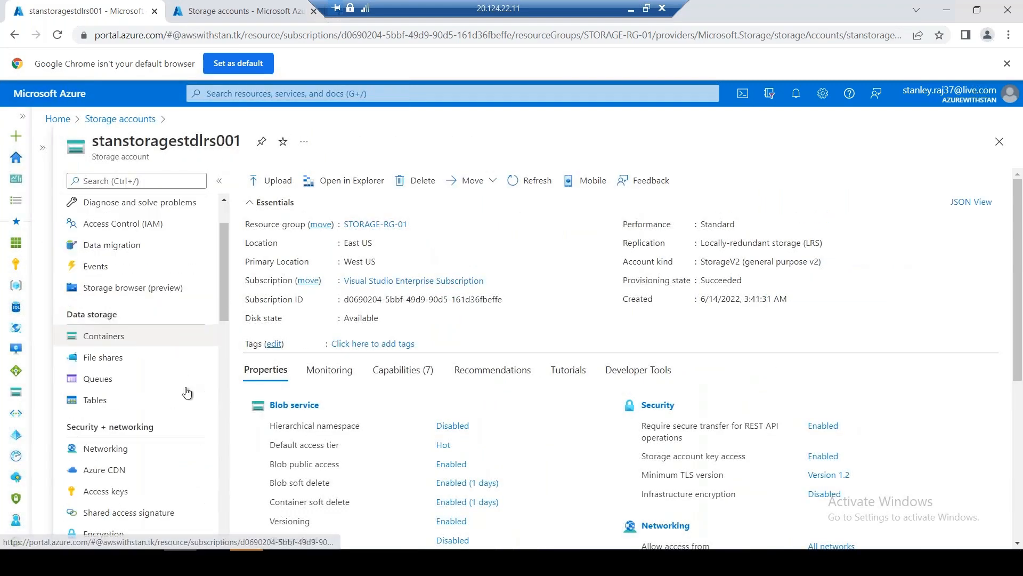
scroll(186, 406, down, 3)
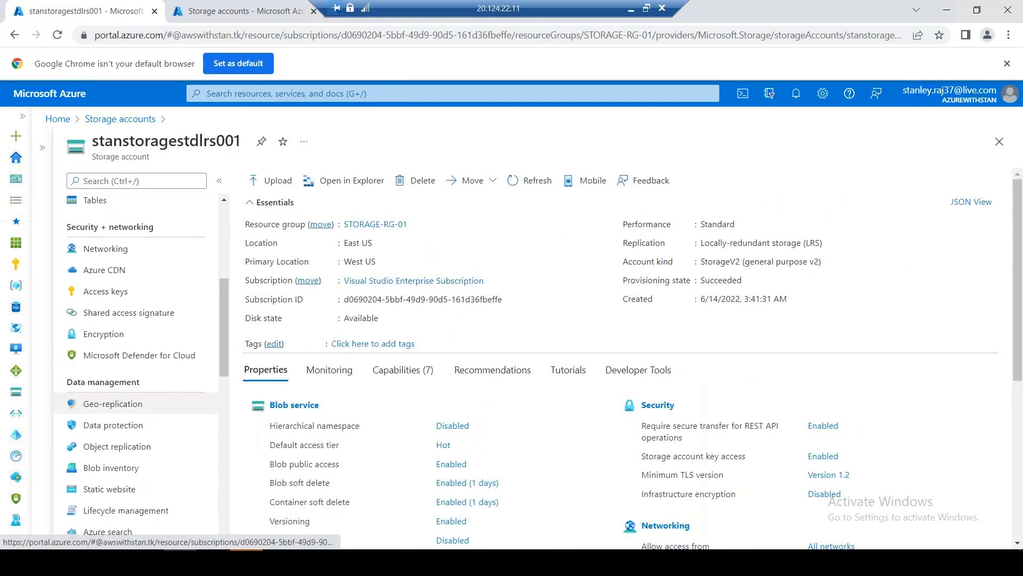
click(134, 404)
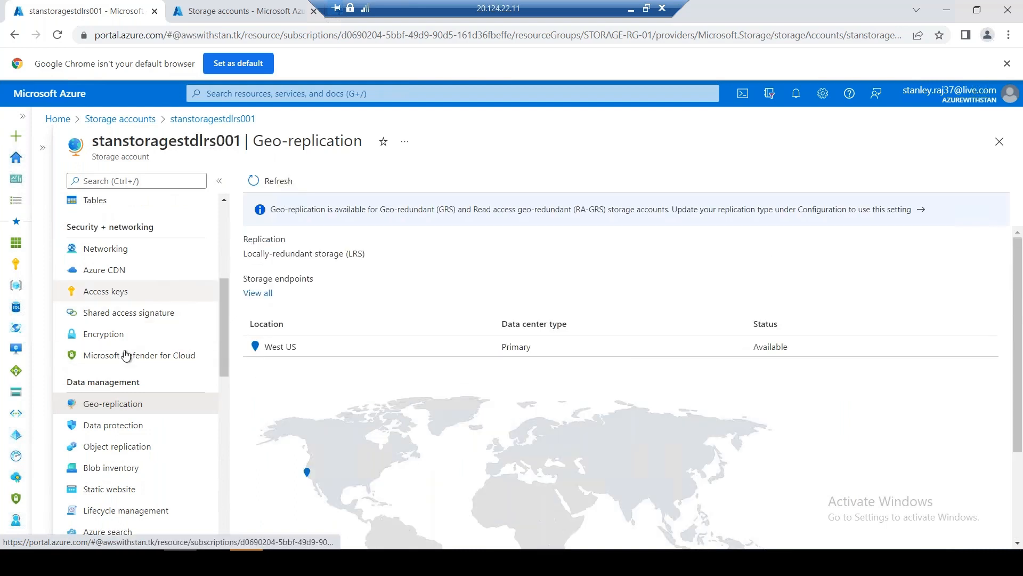
scroll(222, 388, down, 1)
scroll(221, 395, down, 5)
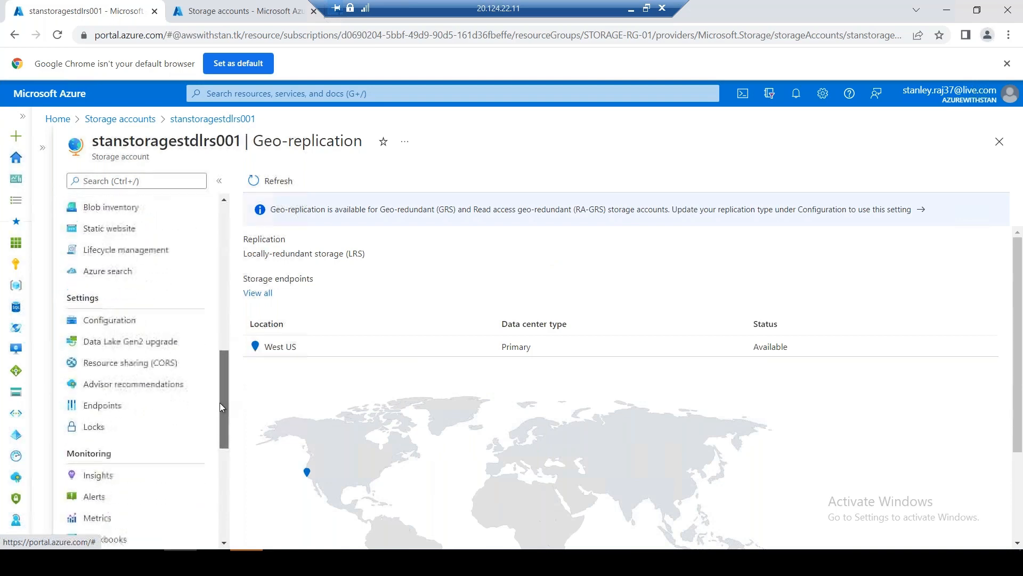
Change stanstoragestdlrs001's replication to read-access geo-redundant storage (RA-GRS) and save the configuration
click(128, 318)
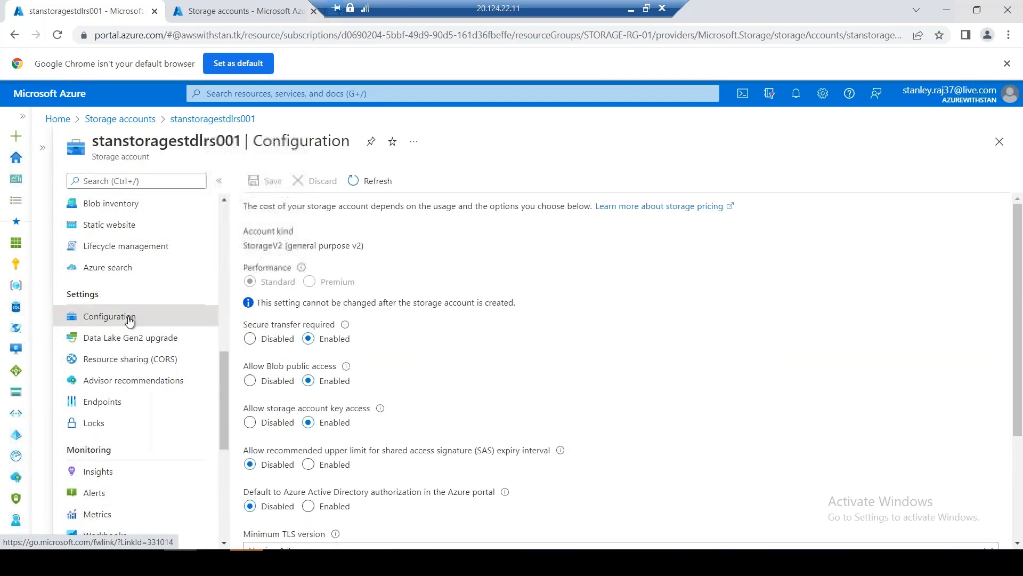
scroll(515, 352, down, 3)
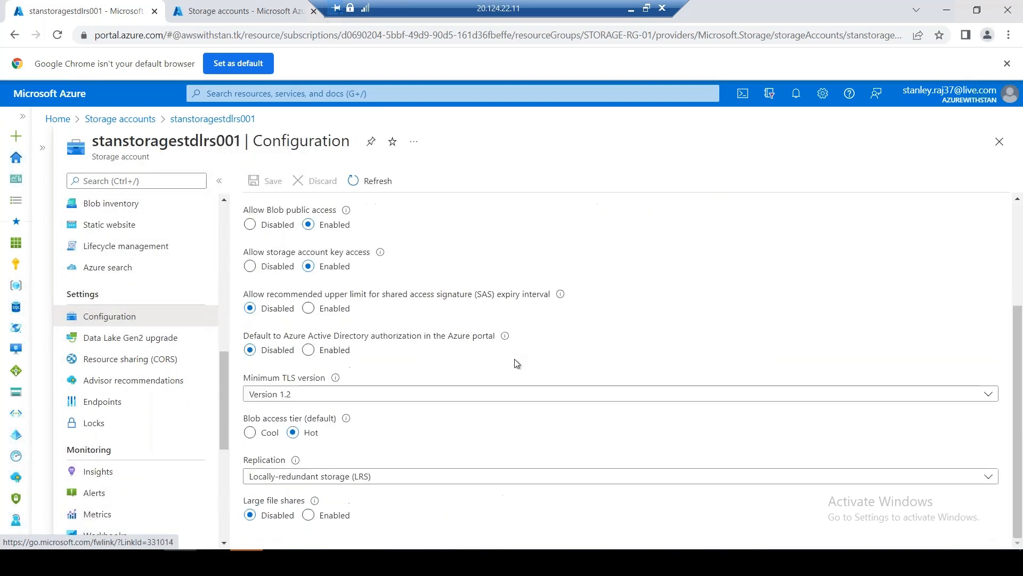
click(425, 477)
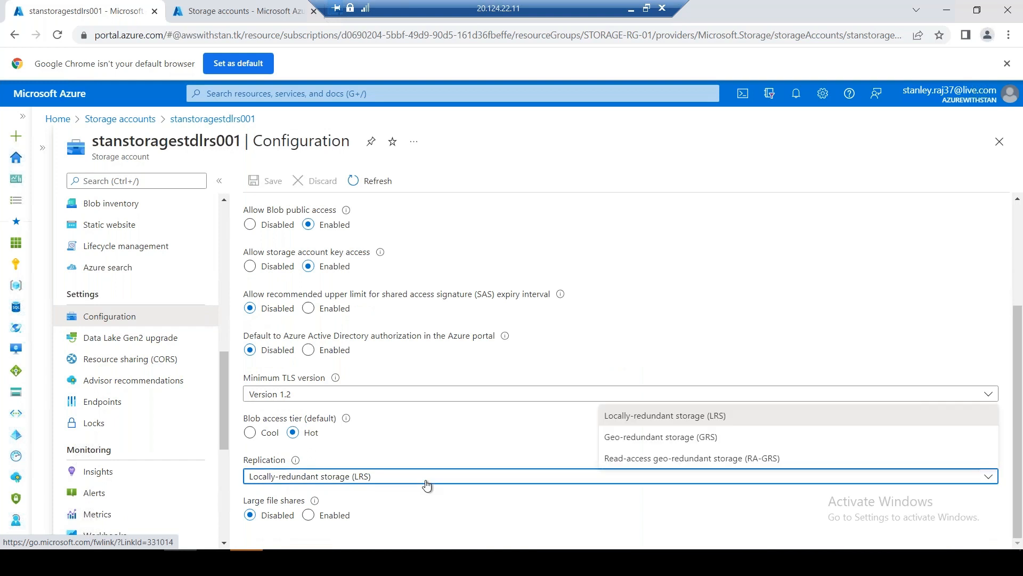
click(633, 460)
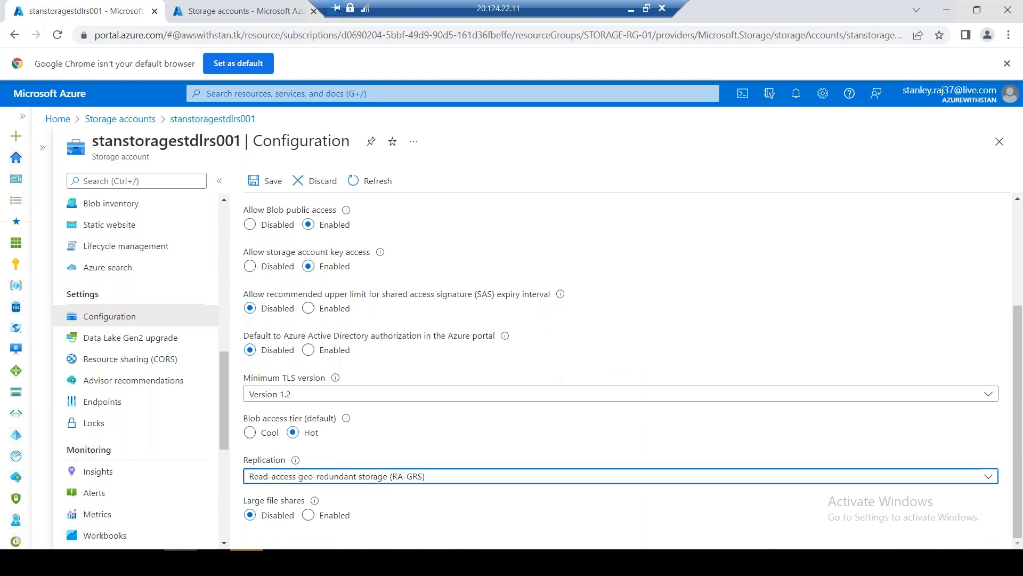
scroll(544, 351, up, 3)
scroll(544, 352, down, 3)
click(269, 181)
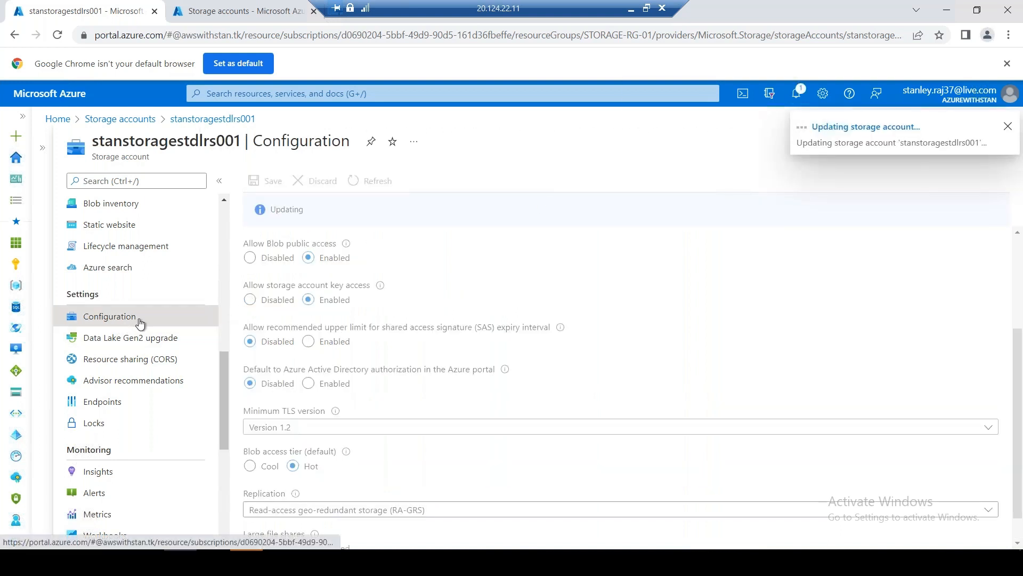
Open the Geo-replication page to see the new East US secondary location
scroll(145, 326, up, 3)
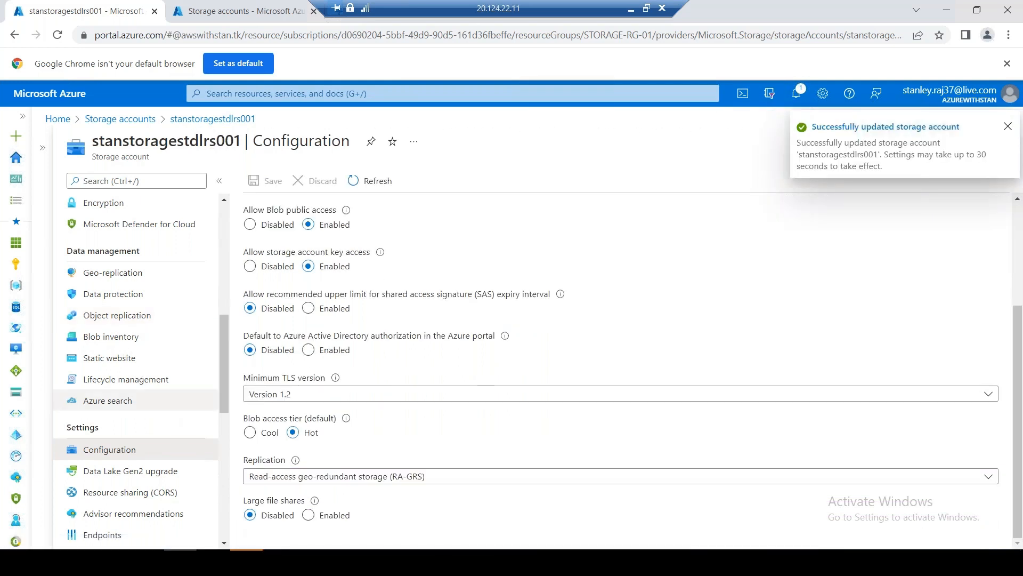
scroll(133, 315, up, 3)
click(137, 405)
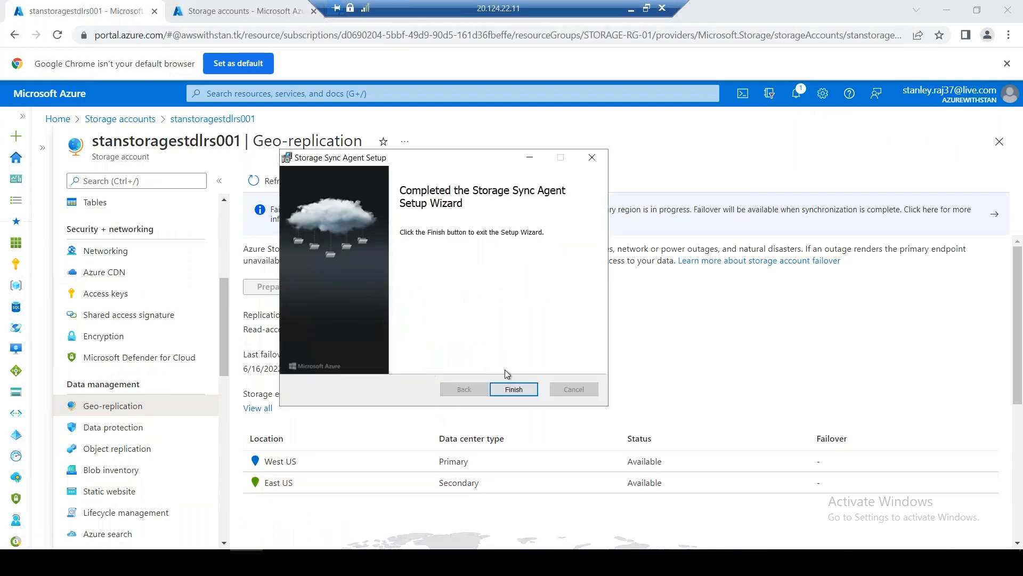
Finish the Storage Sync Agent setup, dismiss the agent-up-to-date notice, and return to the Storage accounts tab
click(512, 389)
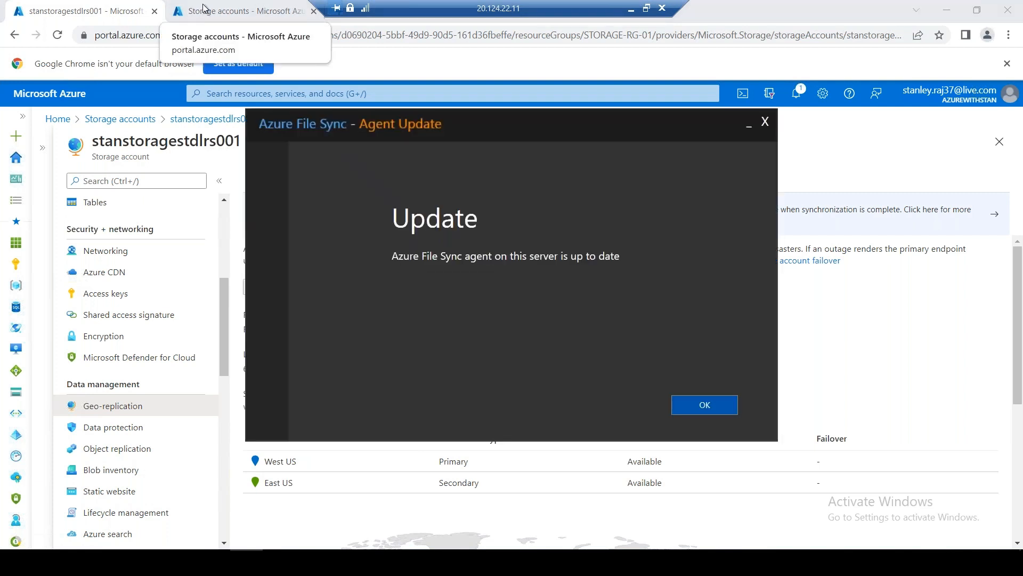
click(705, 405)
click(240, 11)
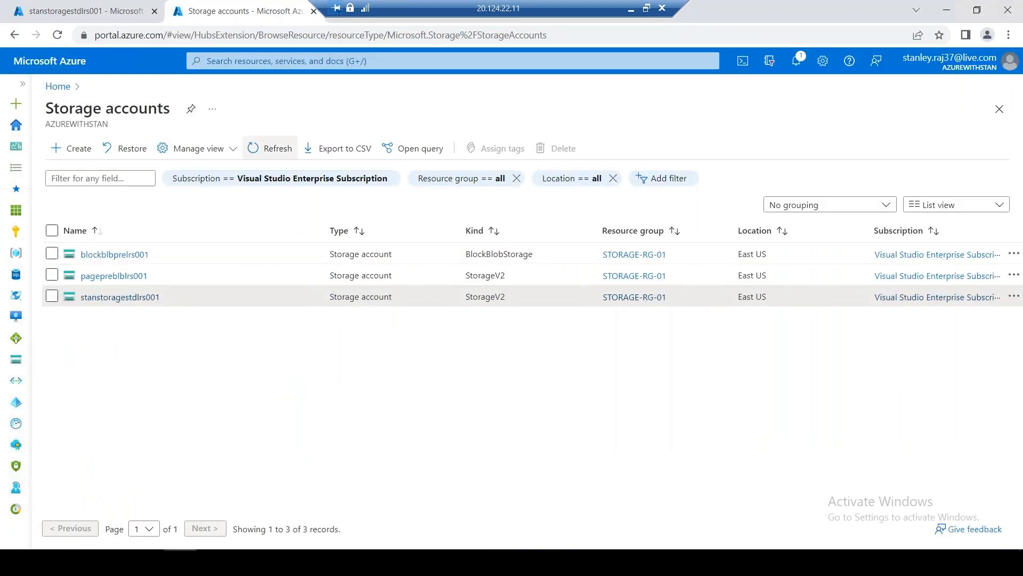
Refresh the storage accounts list and glance over the recent notifications
click(273, 151)
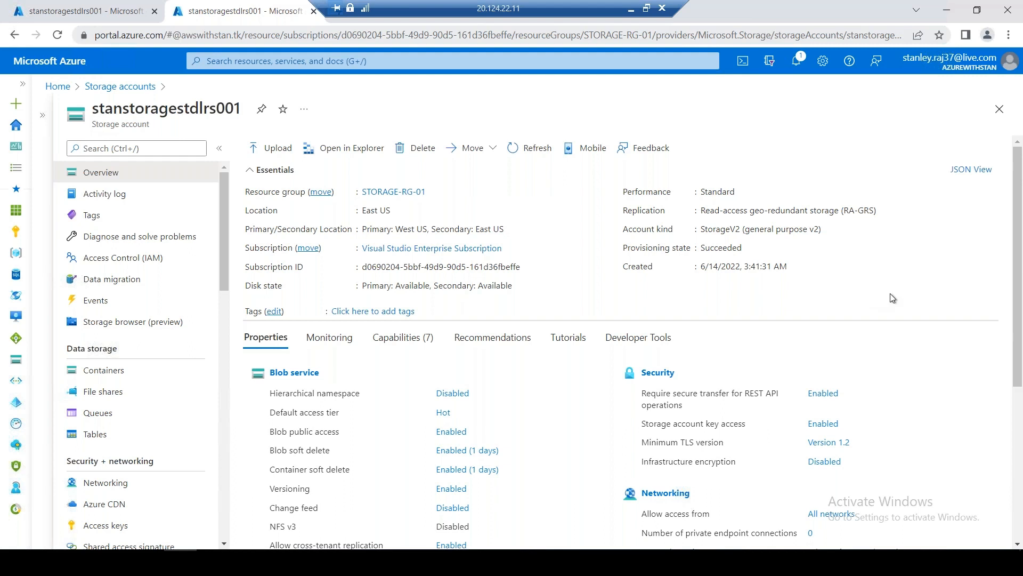
click(796, 60)
click(999, 90)
Revisit stanstoragestdlrs001, then go Home and open the Storage Sync Services list
click(80, 12)
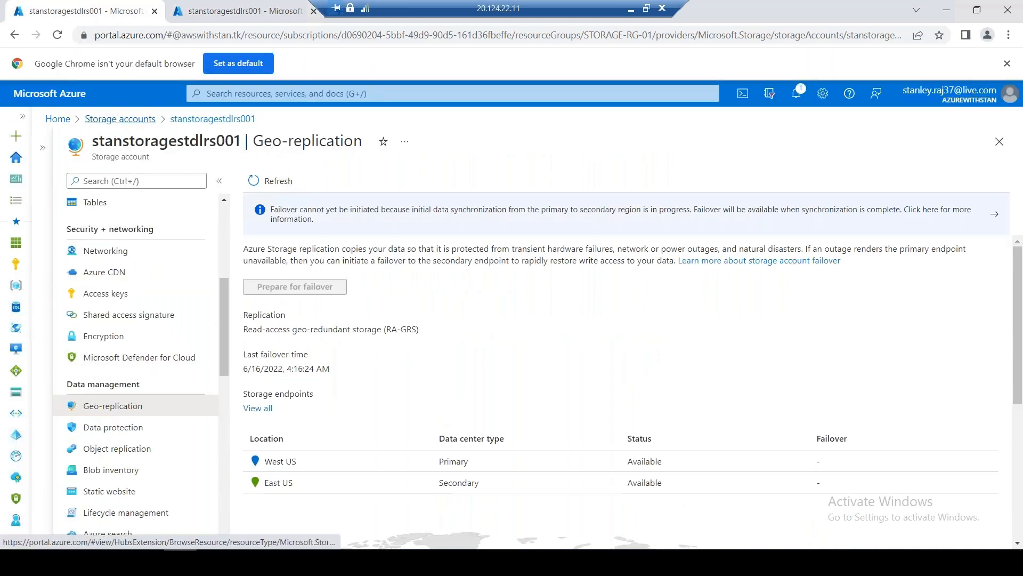
click(120, 118)
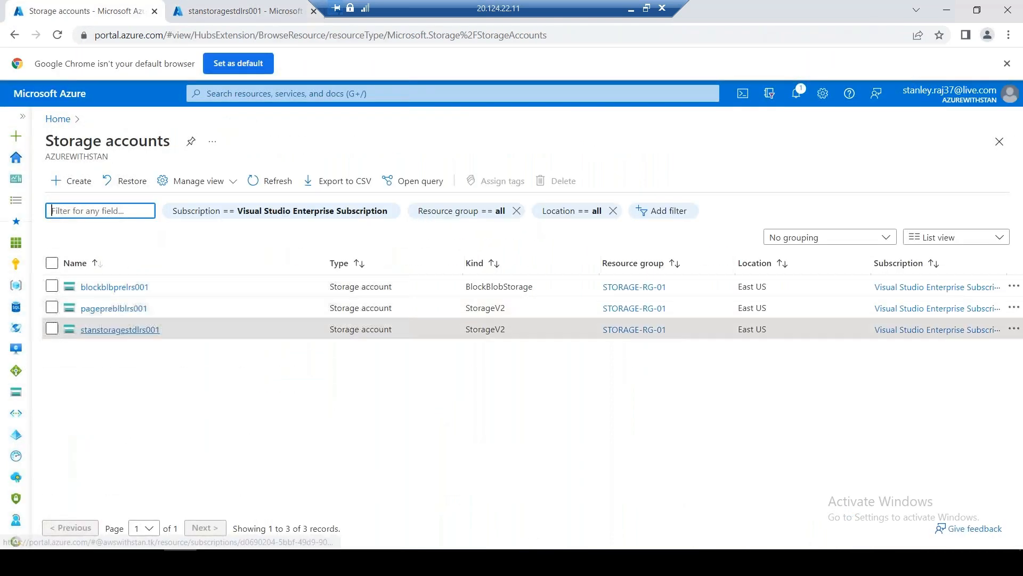
click(104, 328)
click(57, 118)
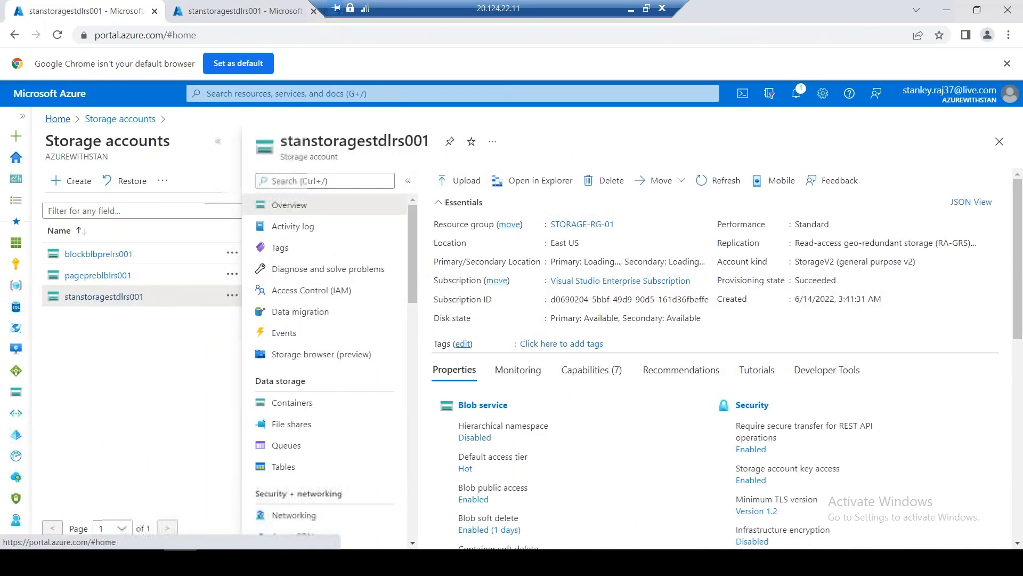
click(329, 193)
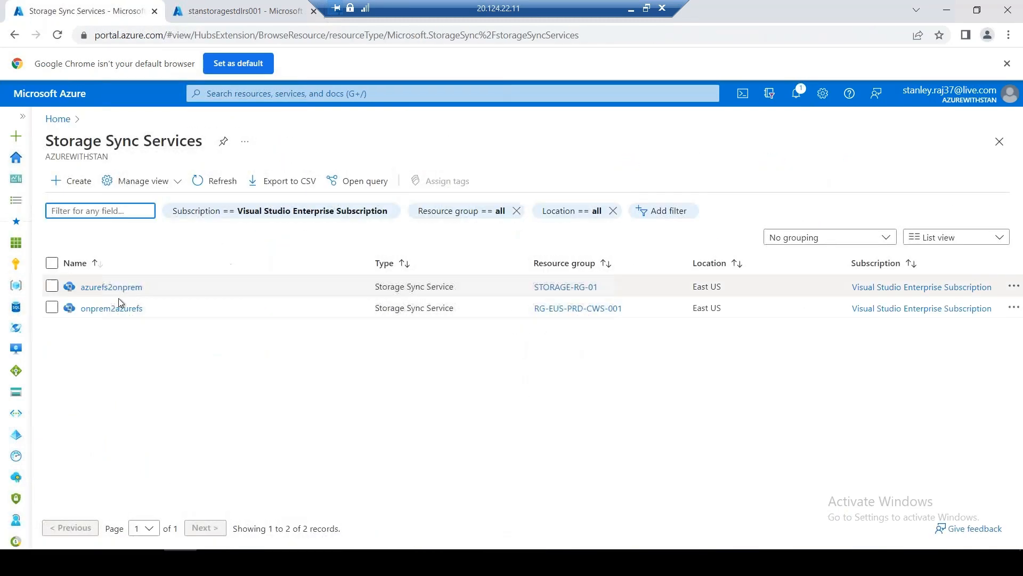
View azurefs2onprem's sync groups, then switch to the stanstoragestdlrs001 overview tab
click(111, 286)
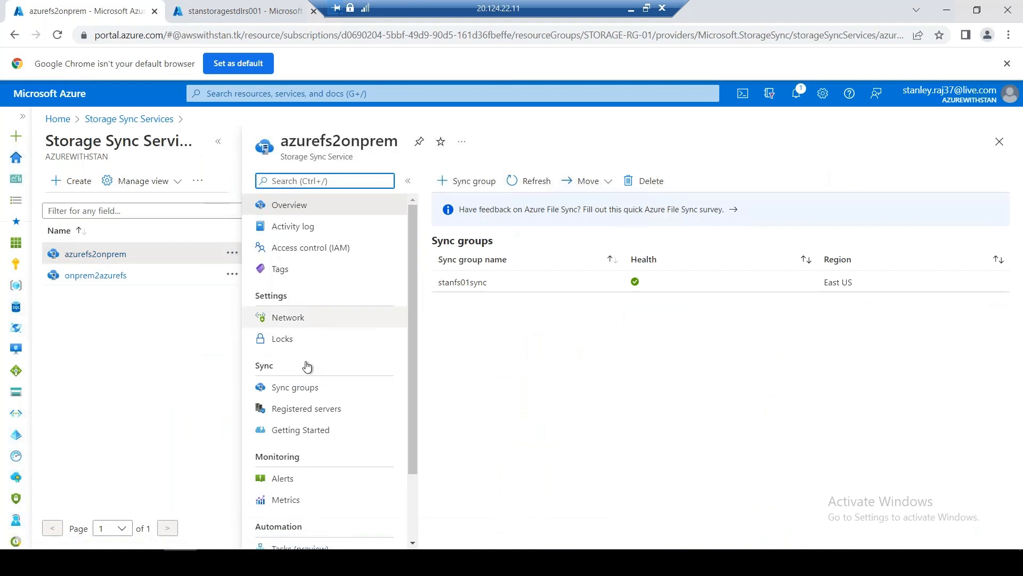
click(295, 387)
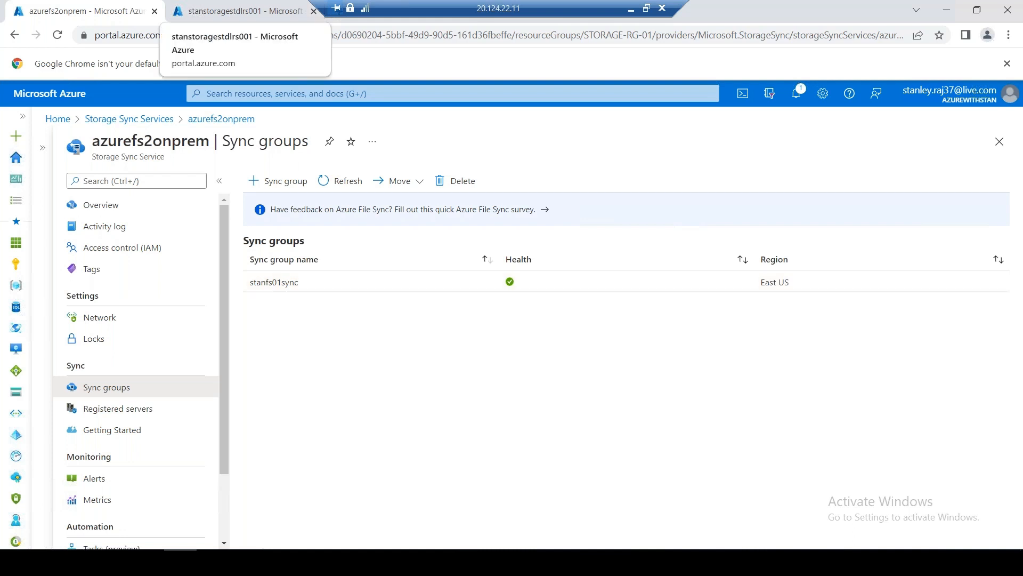
click(230, 12)
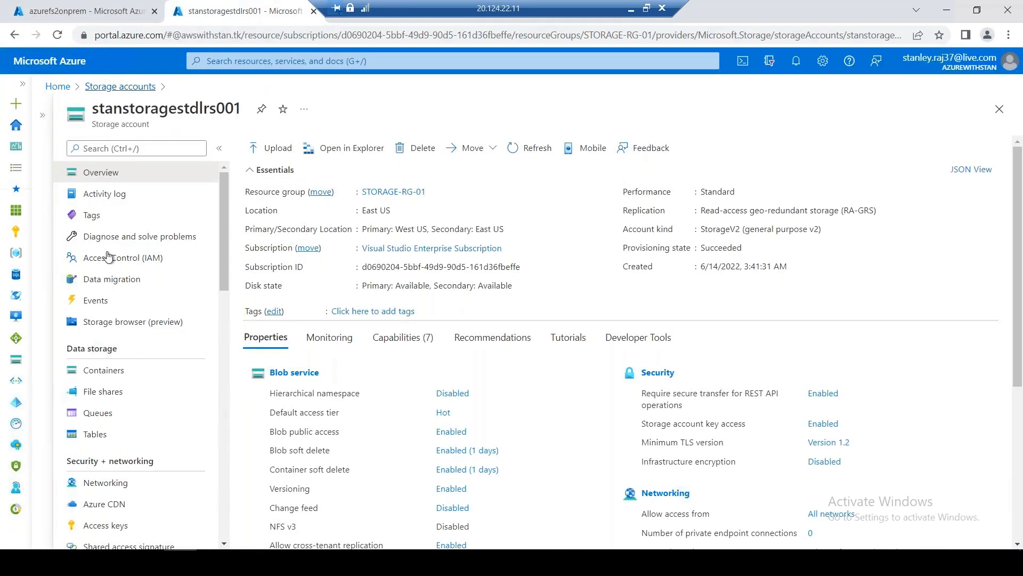
Look at stanstoragestdlrs001's containers and open its Geo-replication page
click(103, 370)
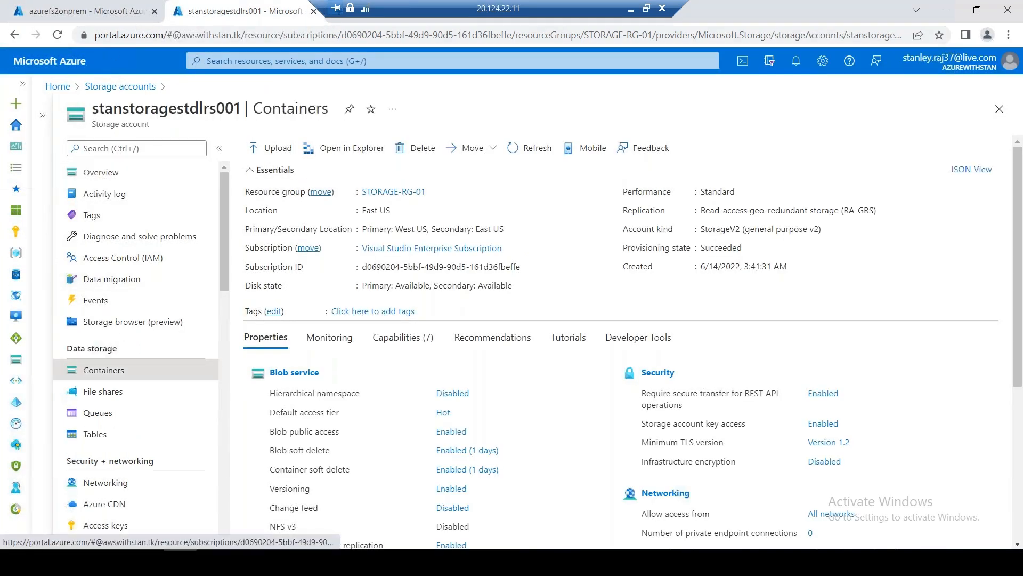
scroll(218, 335, down, 2)
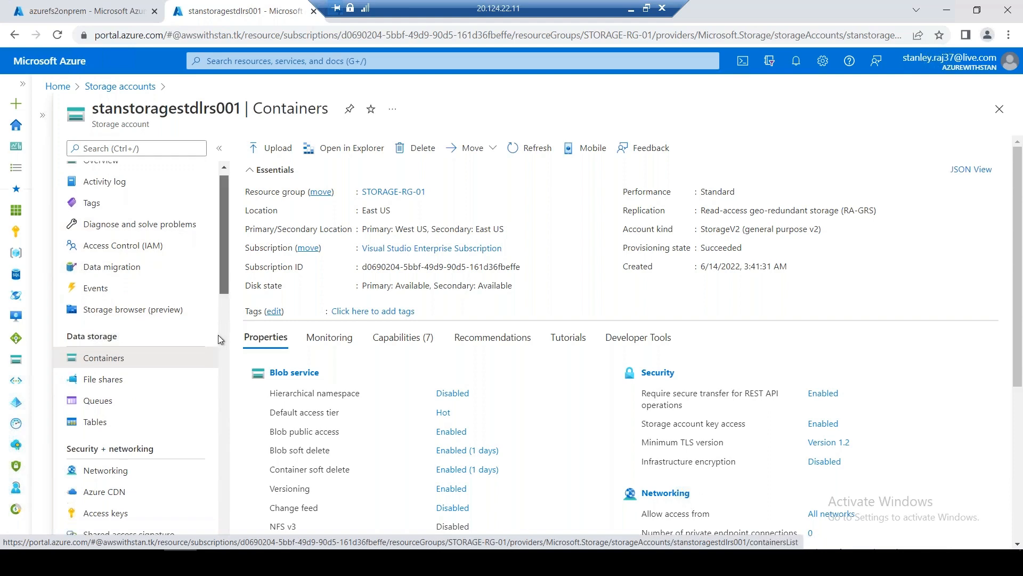
scroll(218, 335, down, 6)
click(131, 299)
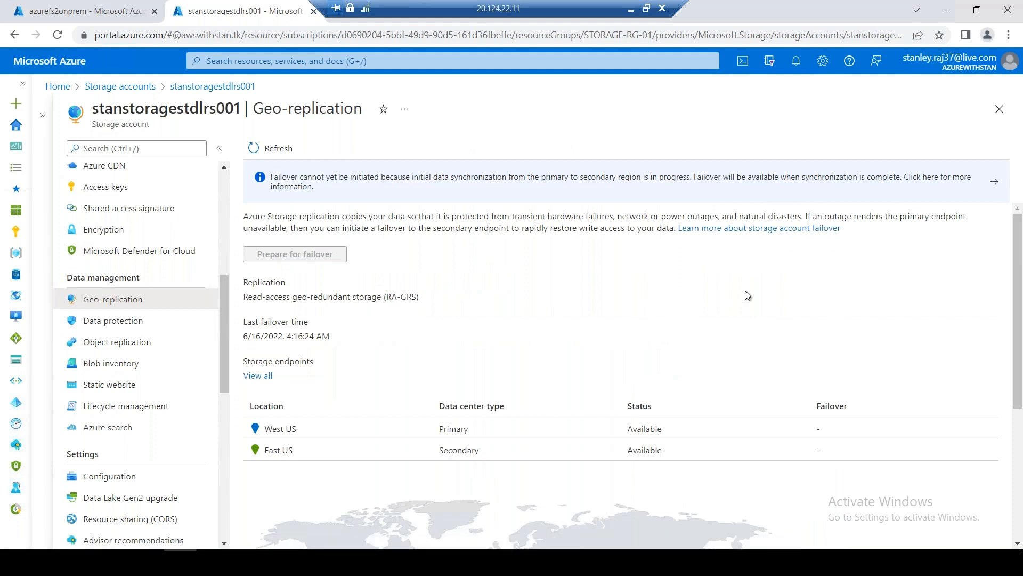
key(alt+Left)
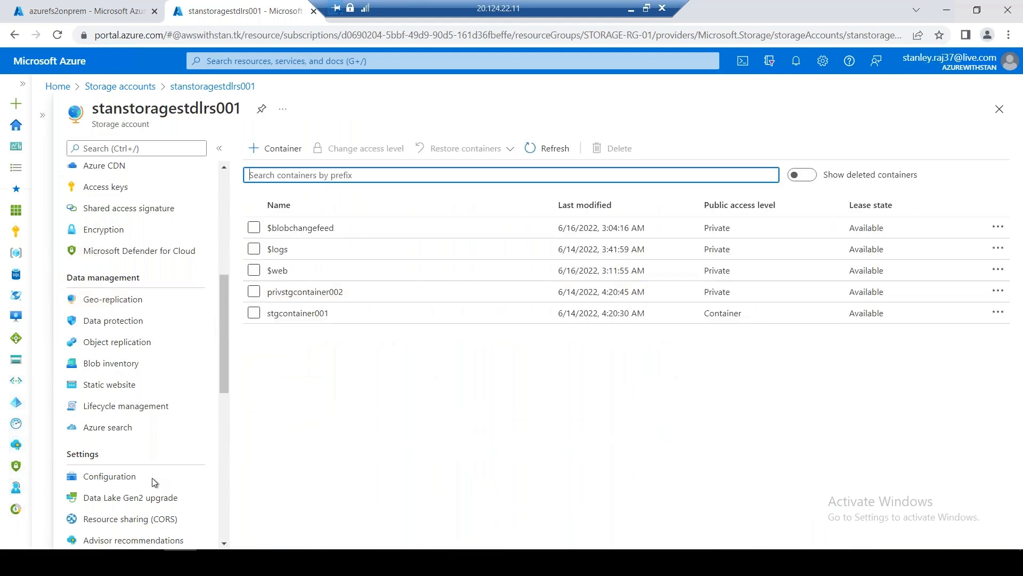
click(158, 304)
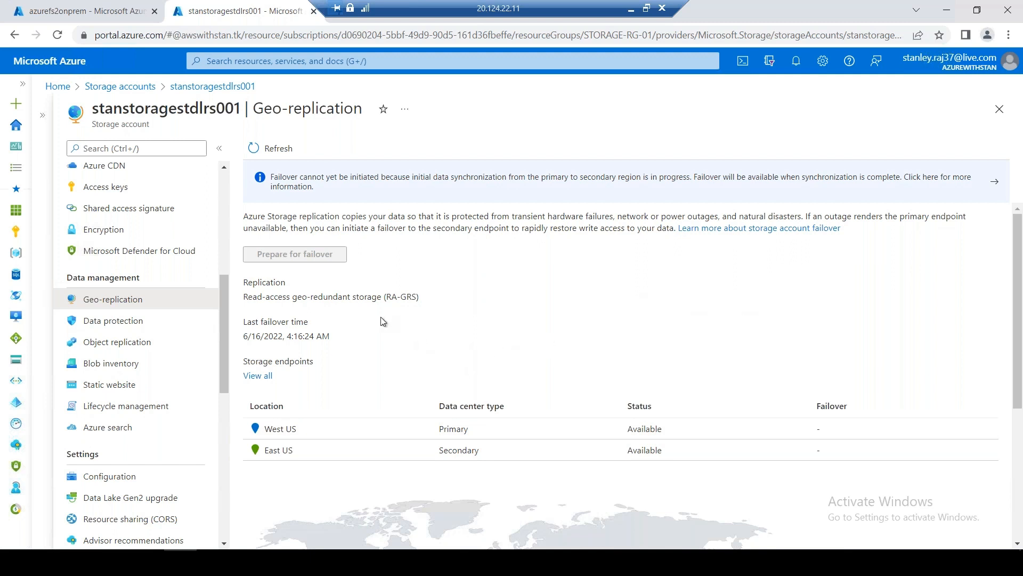
Highlight the RA-GRS replication type, then return to the Storage accounts list
drag(245, 296, 433, 297)
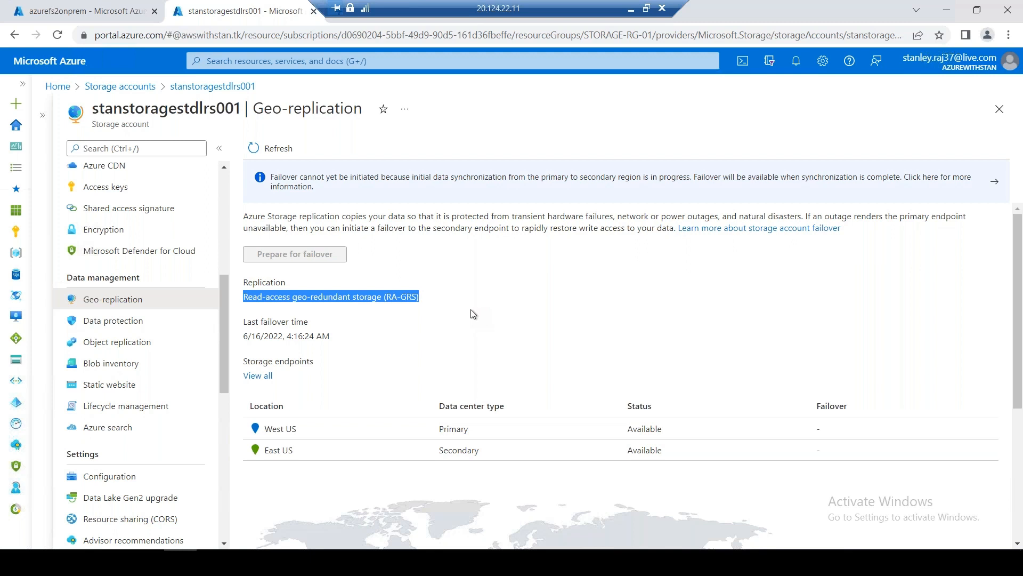
click(636, 278)
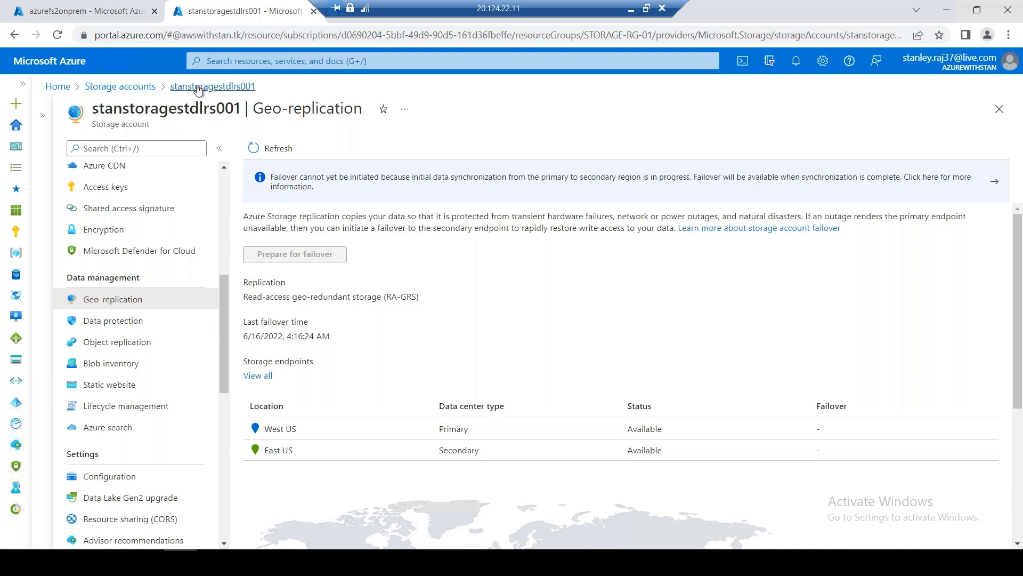
click(137, 87)
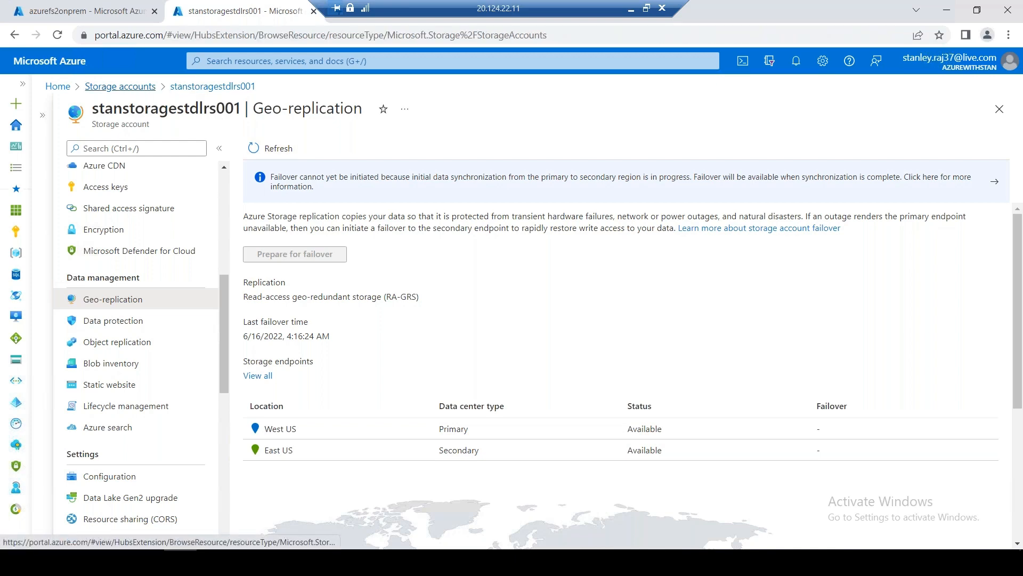
On azurefs2onprem, check sync group stanfs01sync, then view Registered servers, which lists none
click(86, 12)
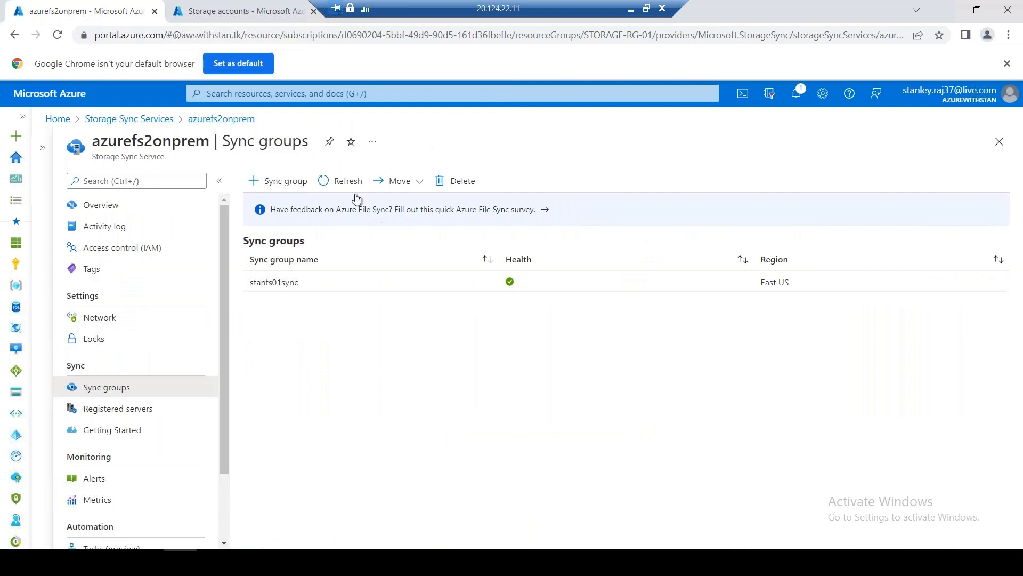
click(293, 286)
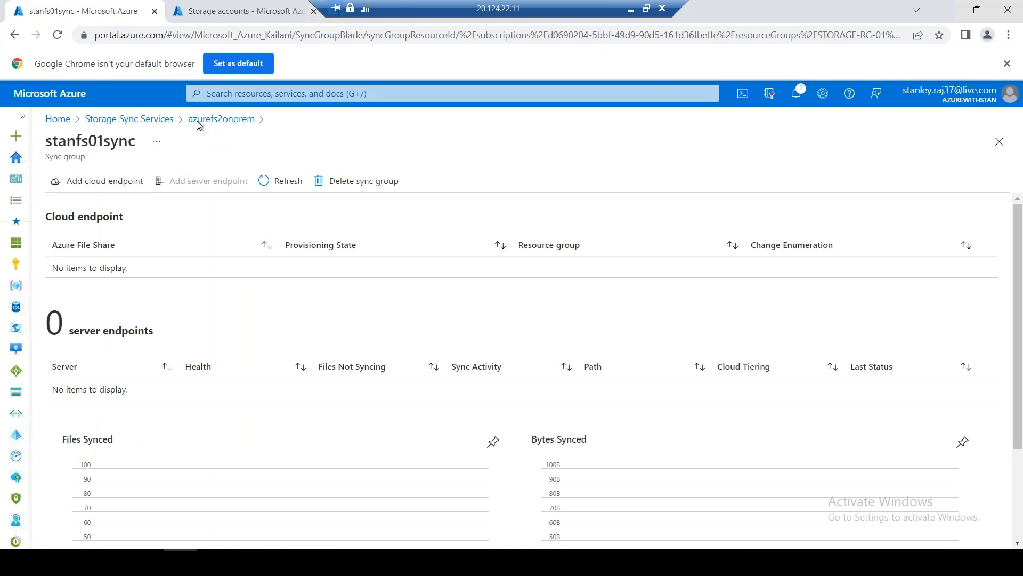
click(210, 120)
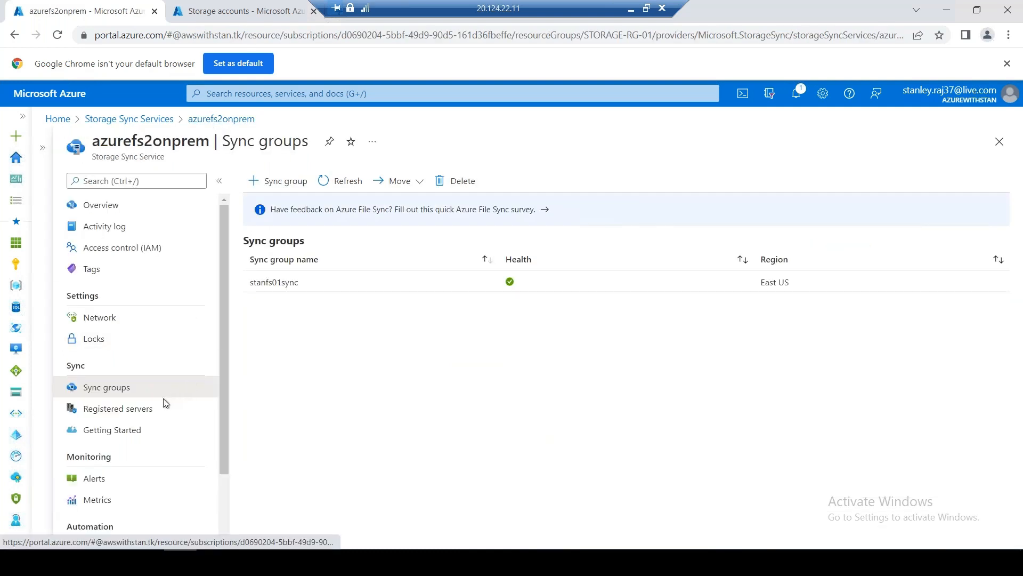
click(153, 410)
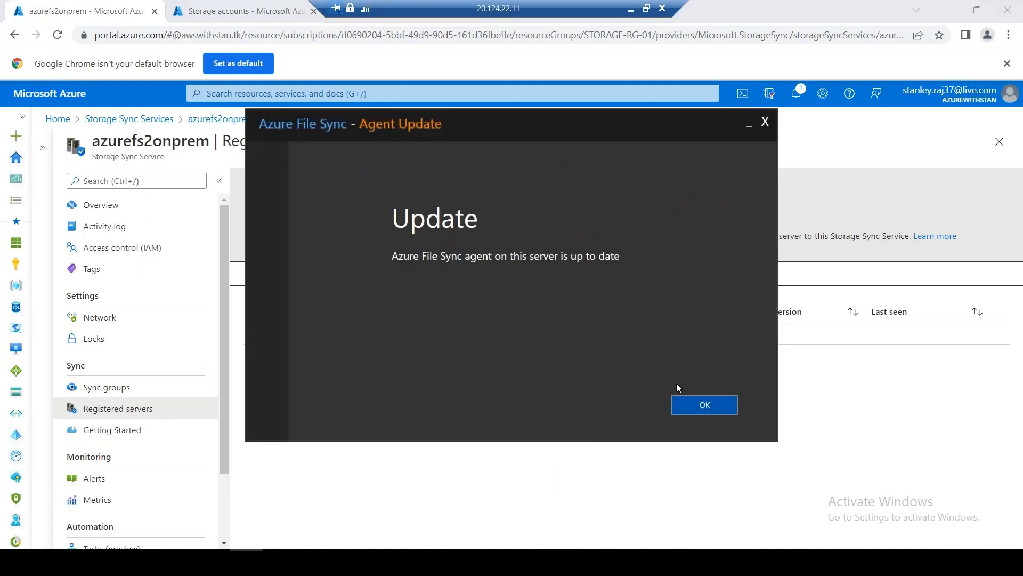
Dismiss the agent update notice, keep AzureCloud as the environment and begin signing in
click(696, 407)
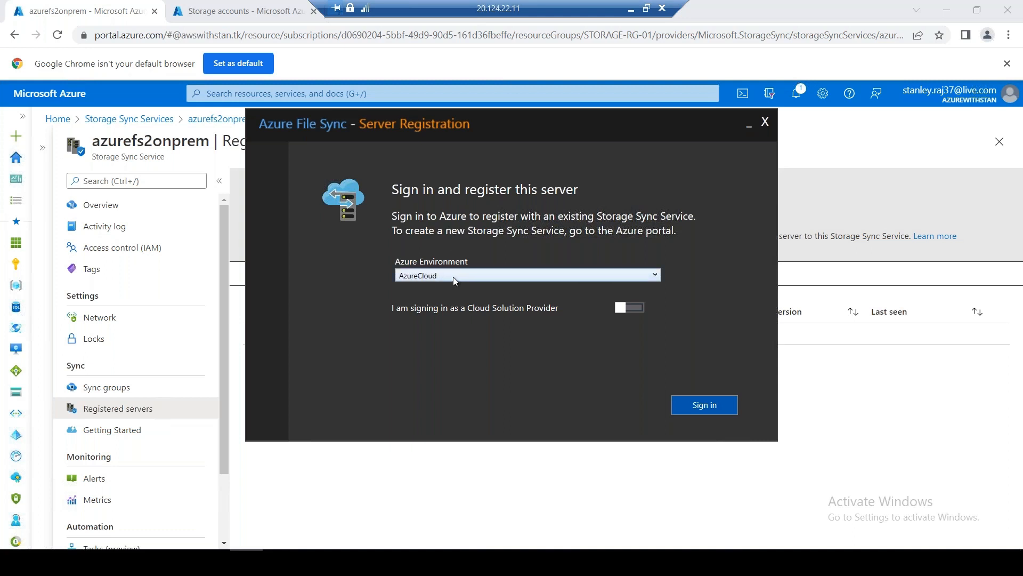
click(453, 277)
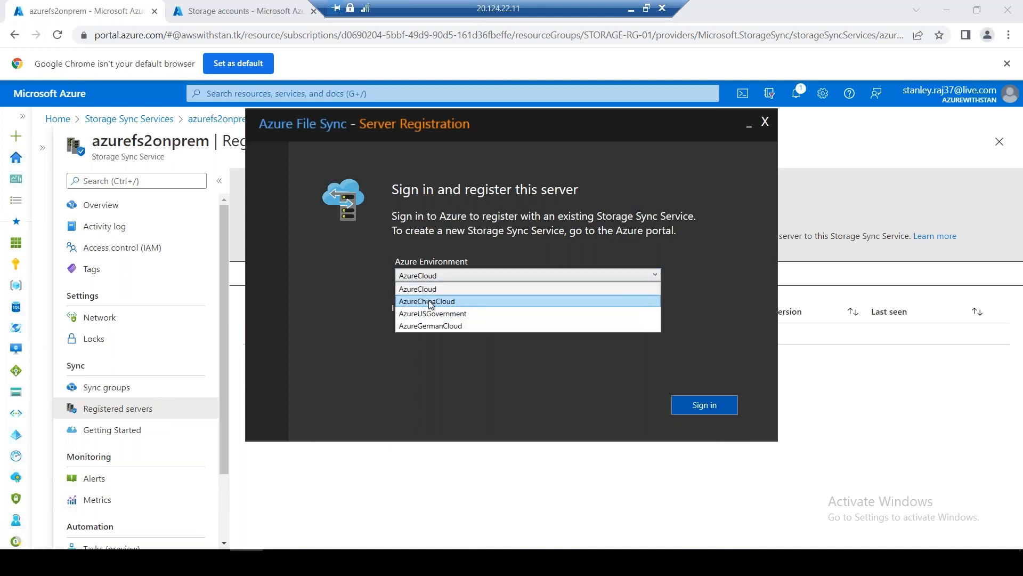
click(418, 289)
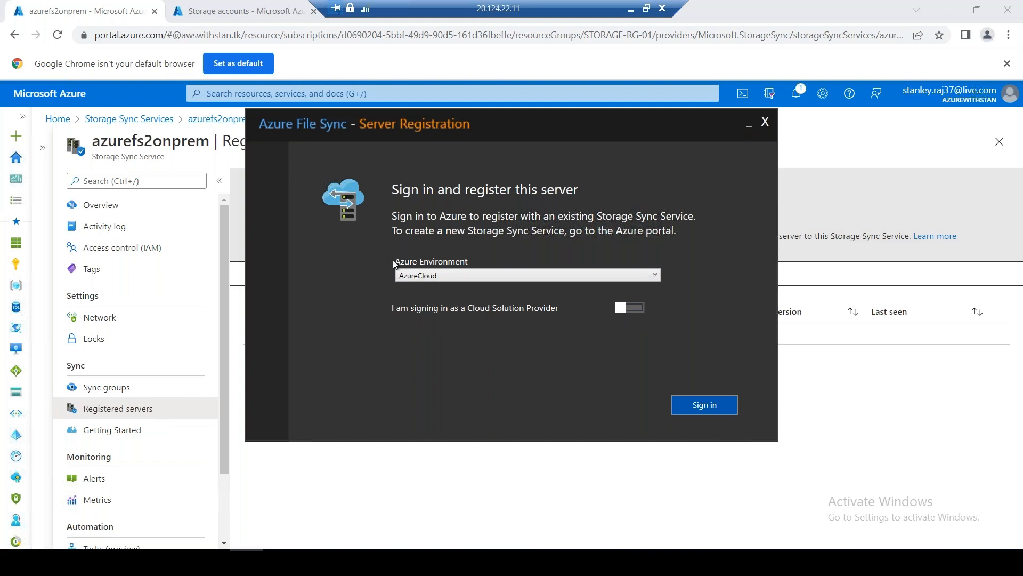
click(439, 271)
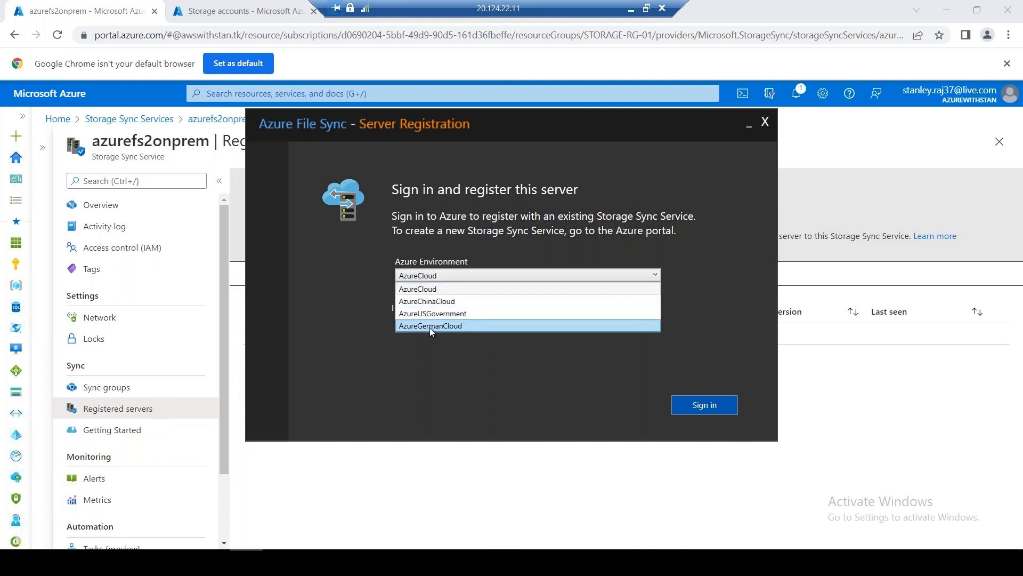
click(337, 299)
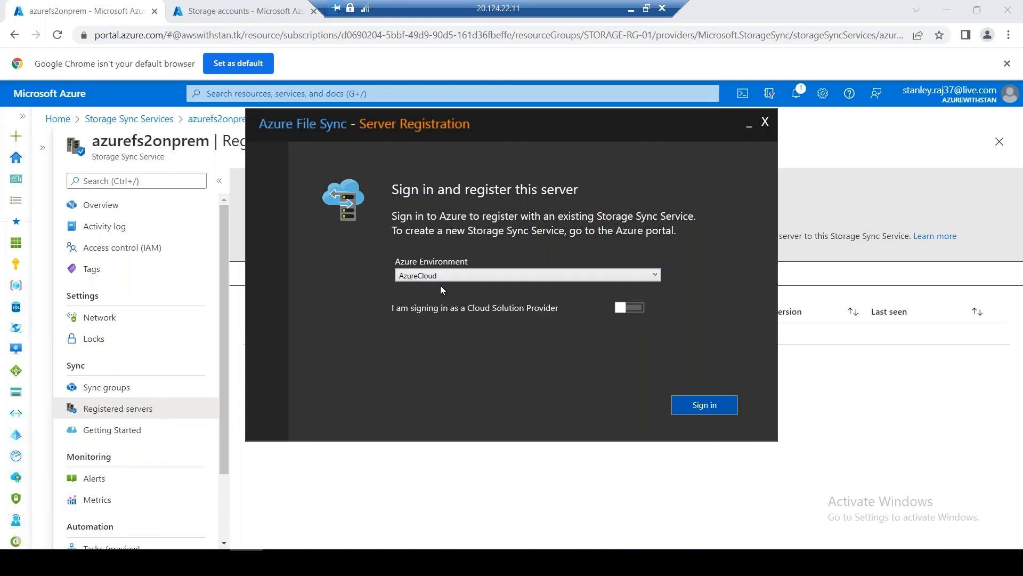
click(699, 406)
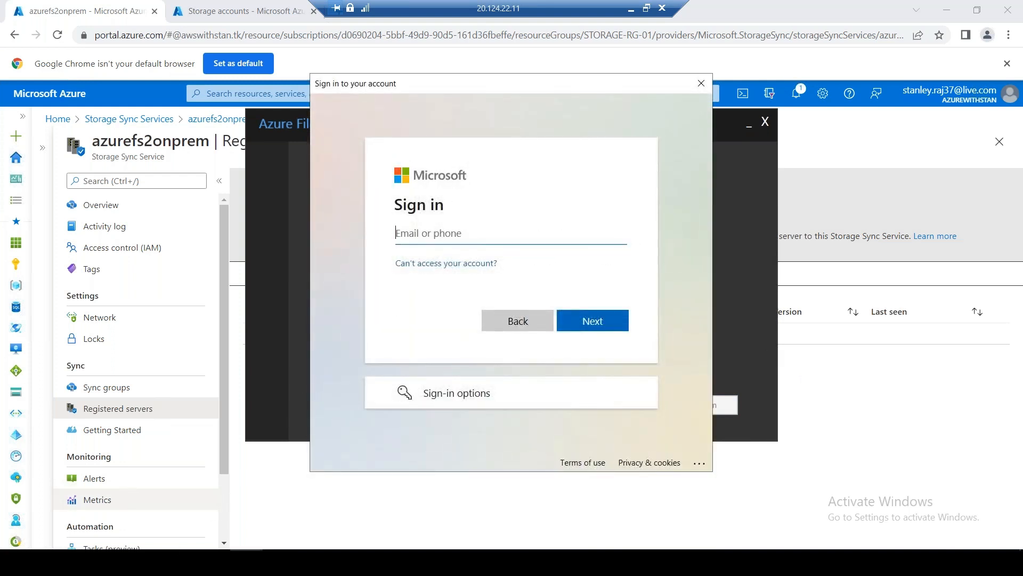
Enter the personal account e-mail, then cancel the sign-in window once it is rejected
click(147, 562)
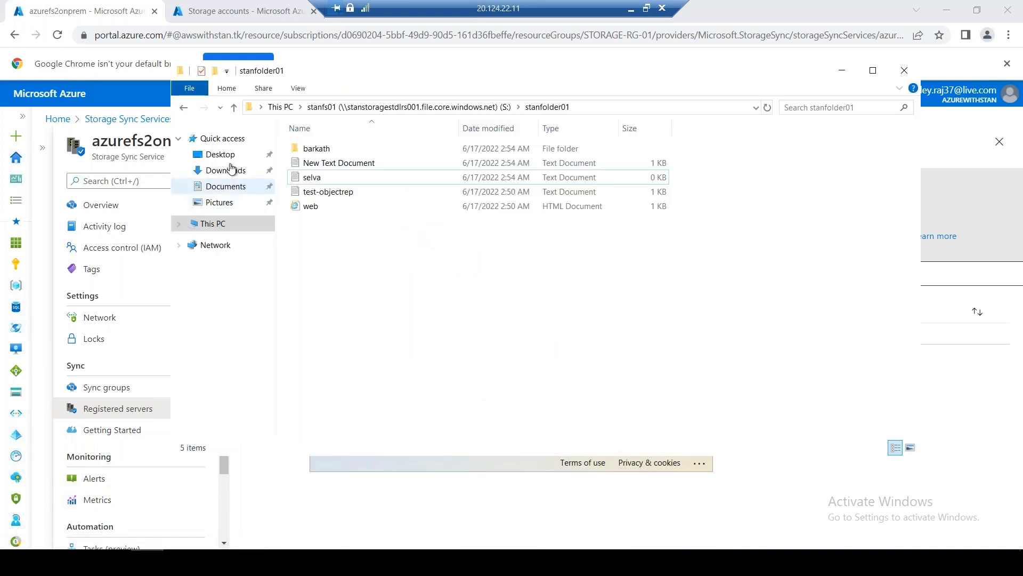
click(231, 171)
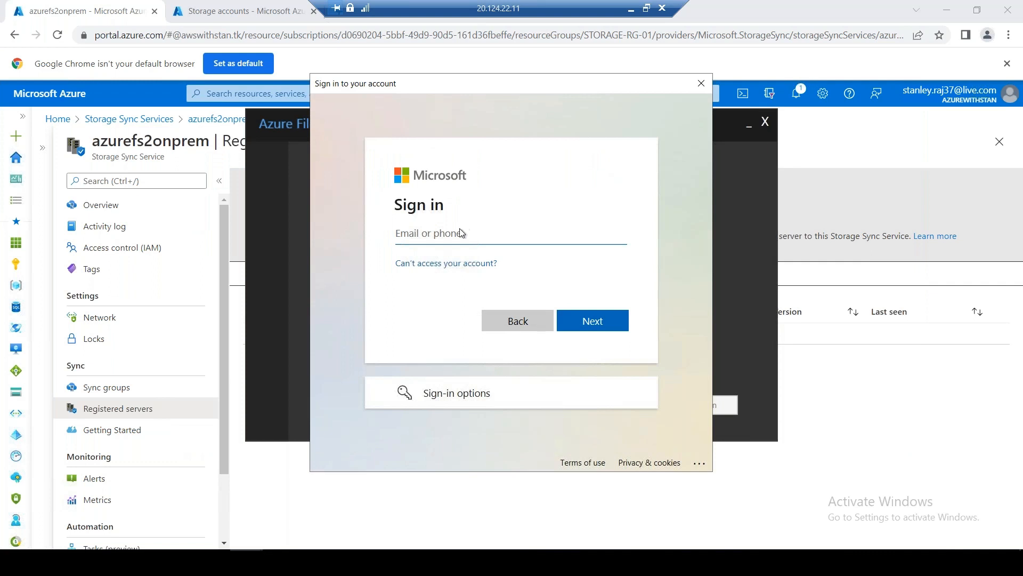
key(Return)
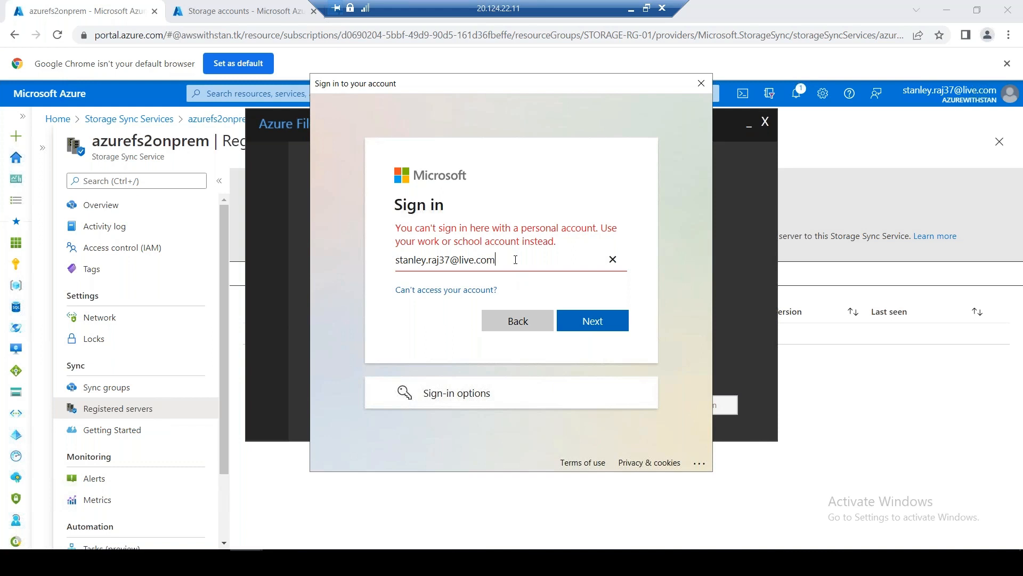
key(ctrl+a)
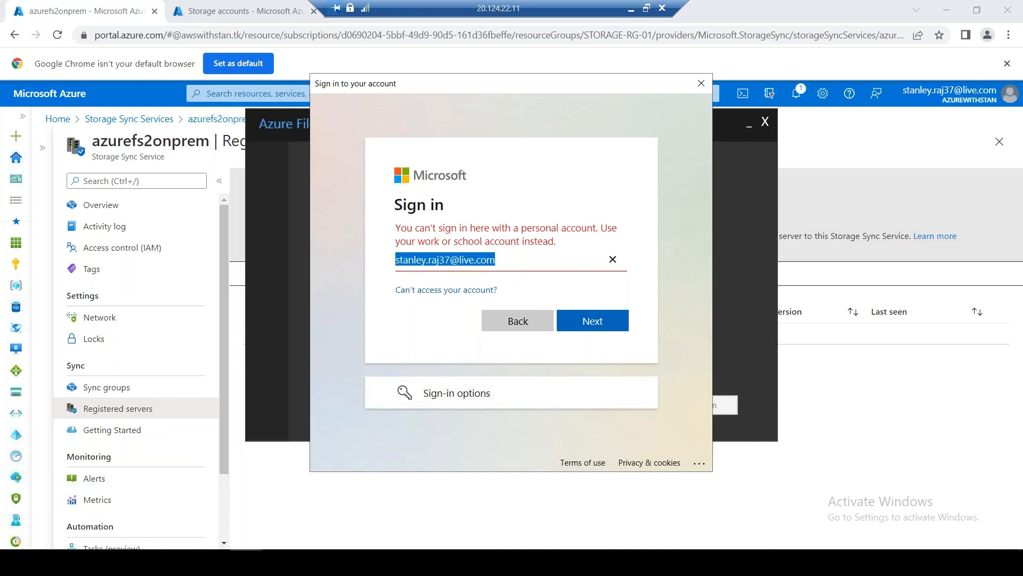
click(700, 83)
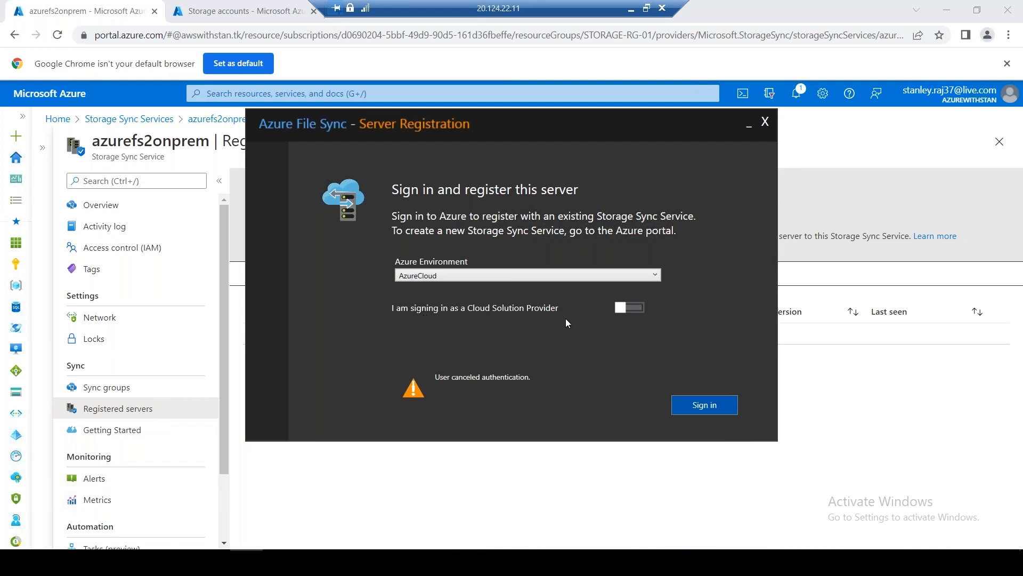
Retry signing in with the corrected personal account e-mail, then cancel the sign-in window
click(712, 407)
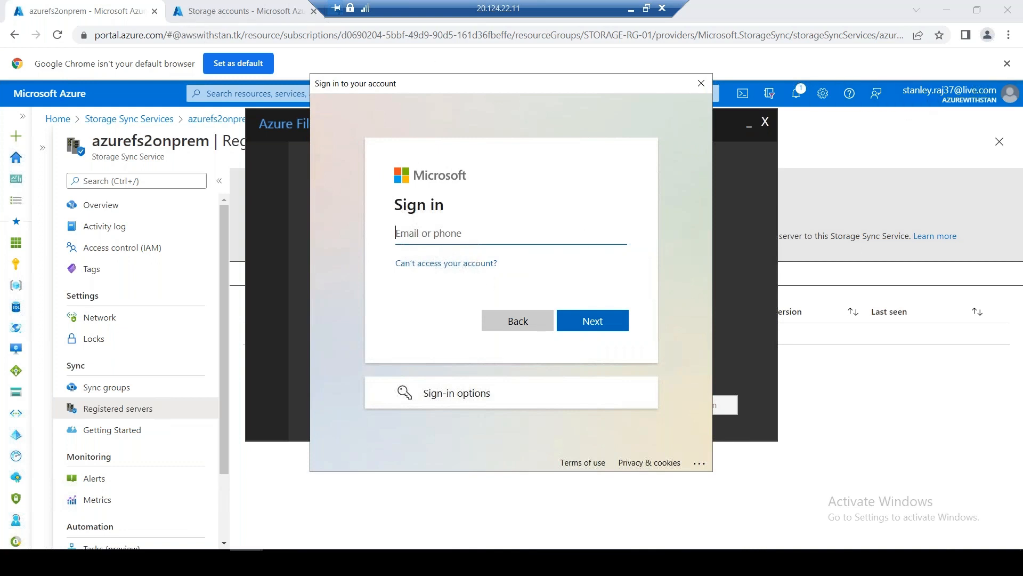
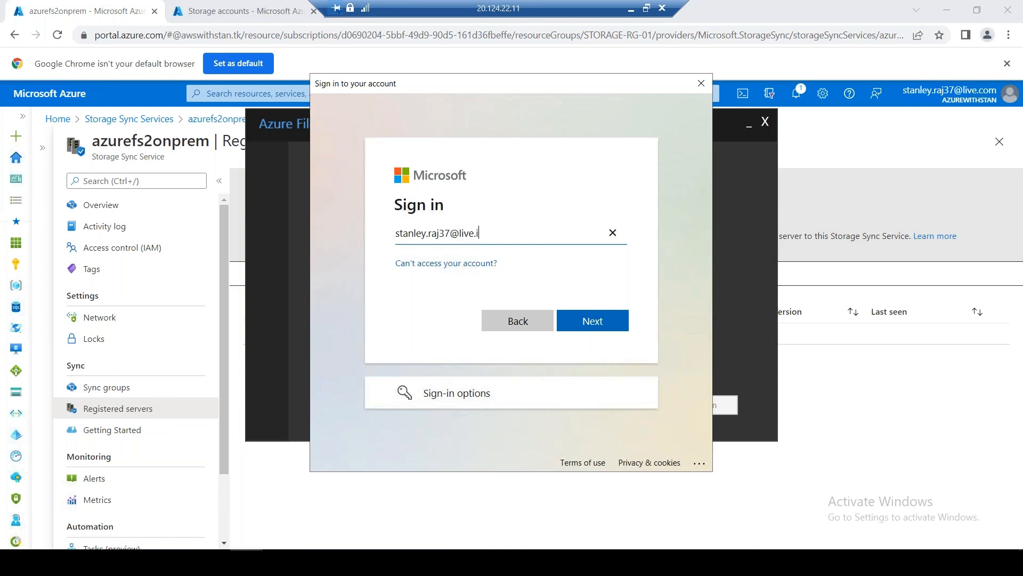
key(Return)
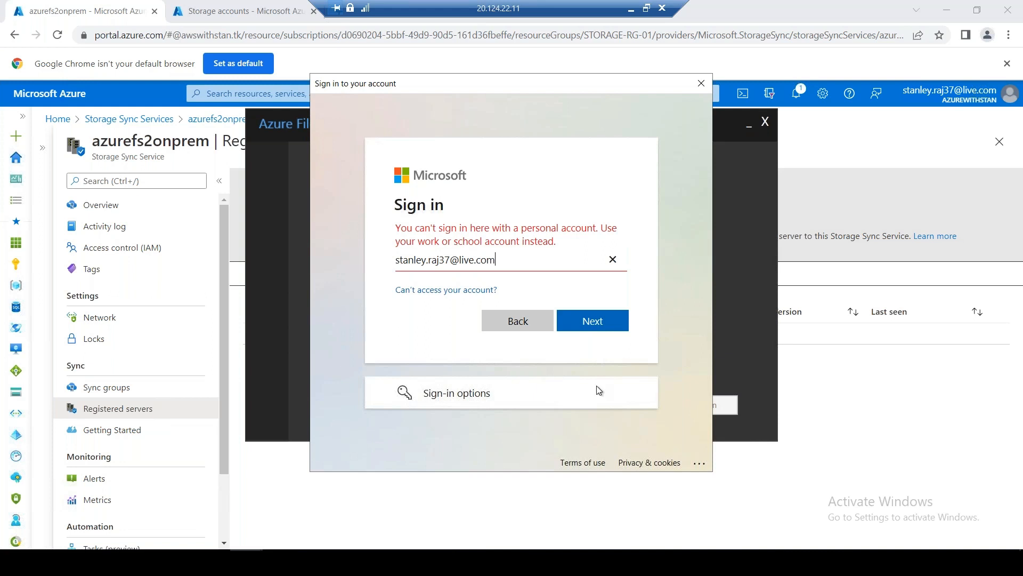
click(474, 393)
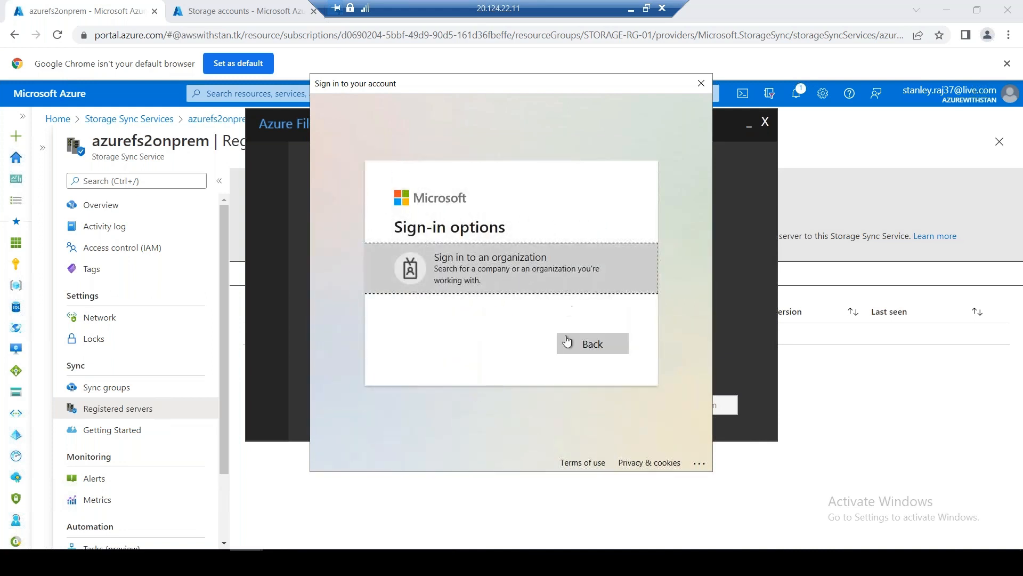
click(701, 83)
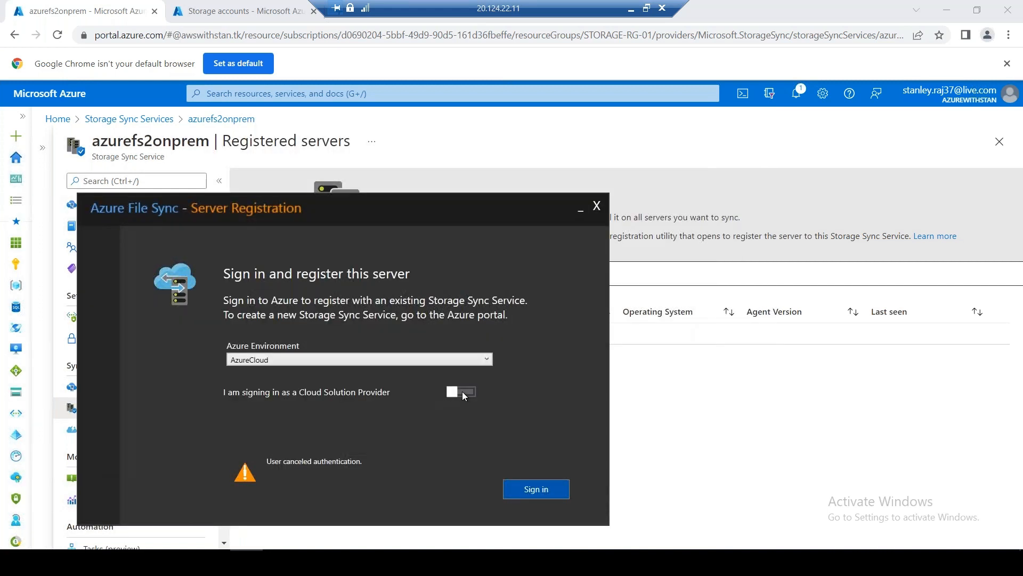
Toggle CSP on and off, keep AzureCloud, retry sign-in, then close the registration window
click(462, 391)
click(452, 391)
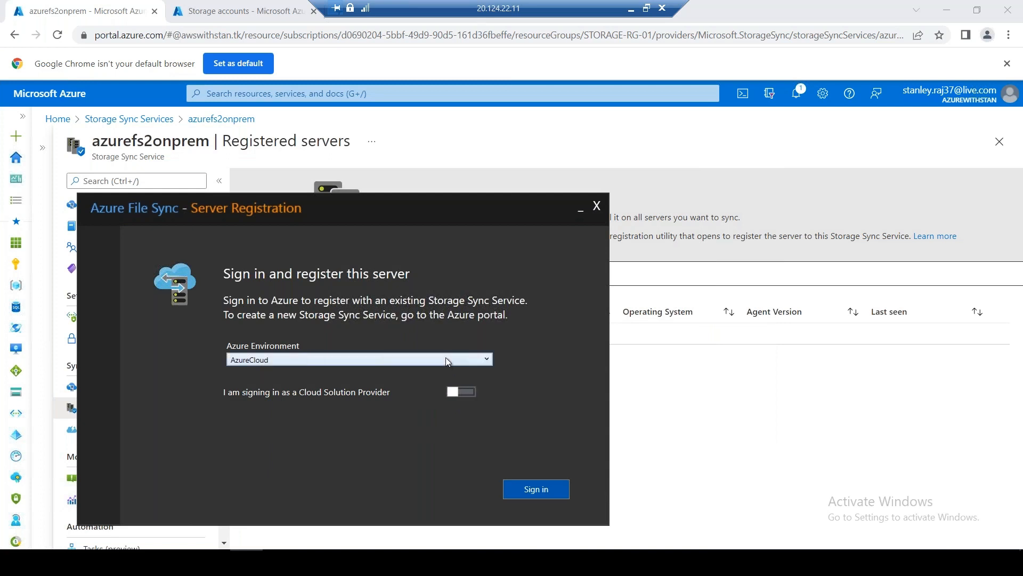
click(445, 357)
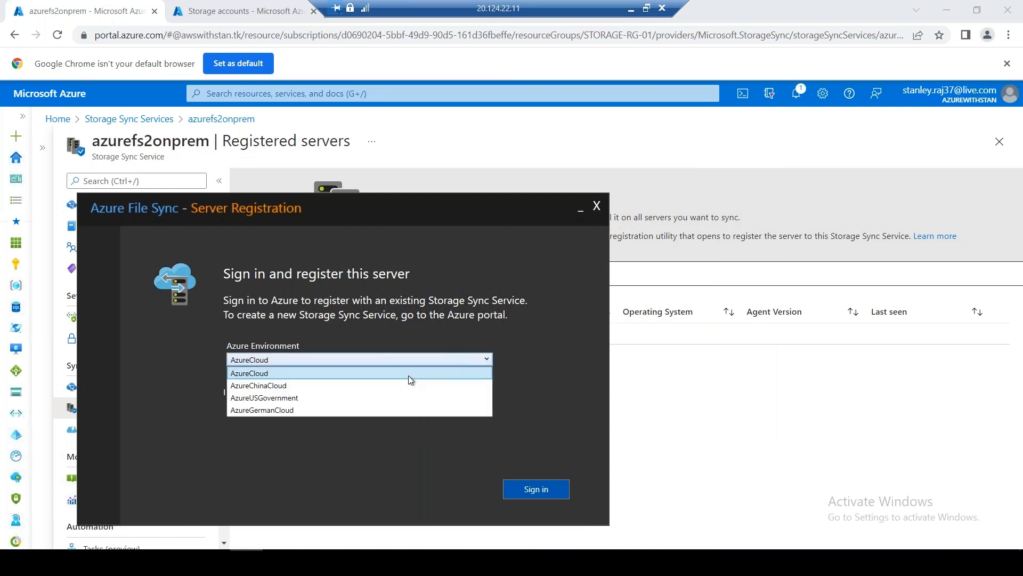
click(356, 372)
click(518, 491)
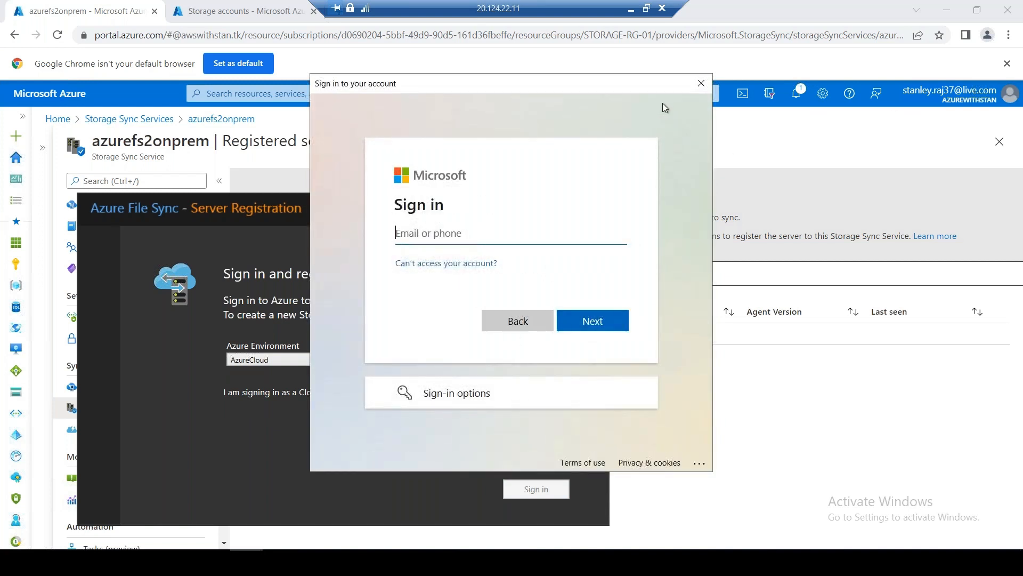
key(Return)
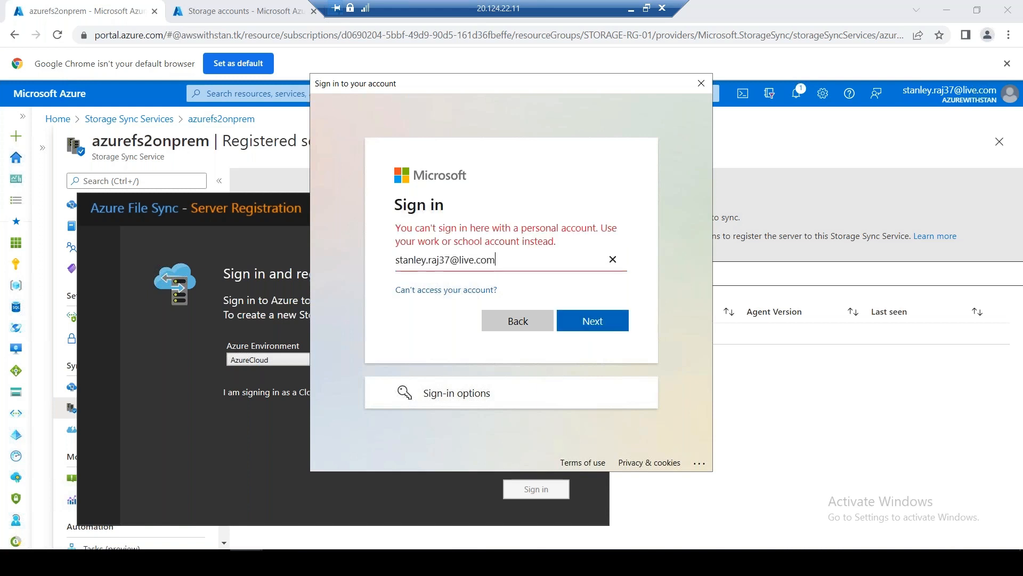
click(701, 85)
click(596, 208)
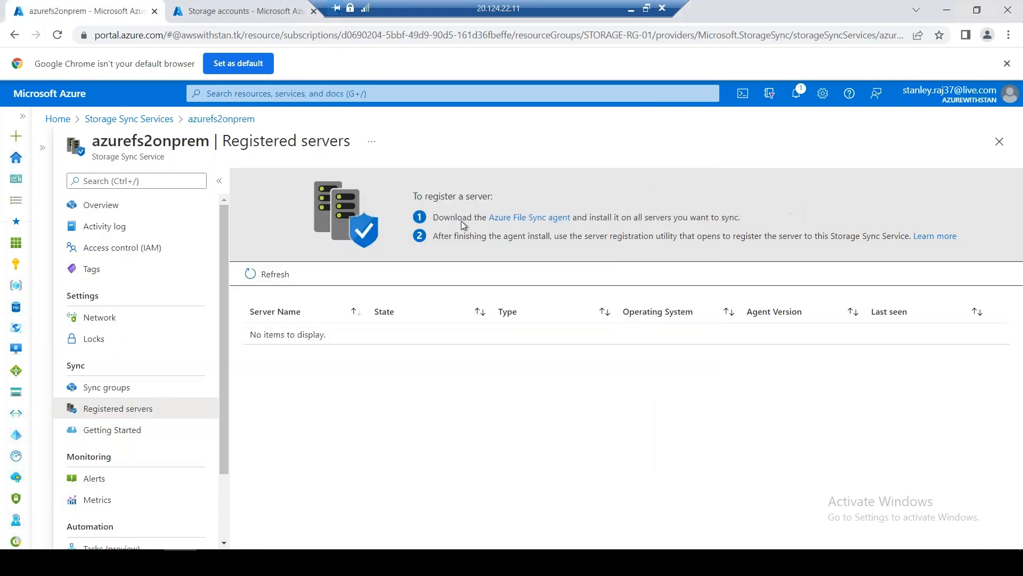
Show the sync groups and run the Azure Storage Sync Agent Updater check
click(107, 389)
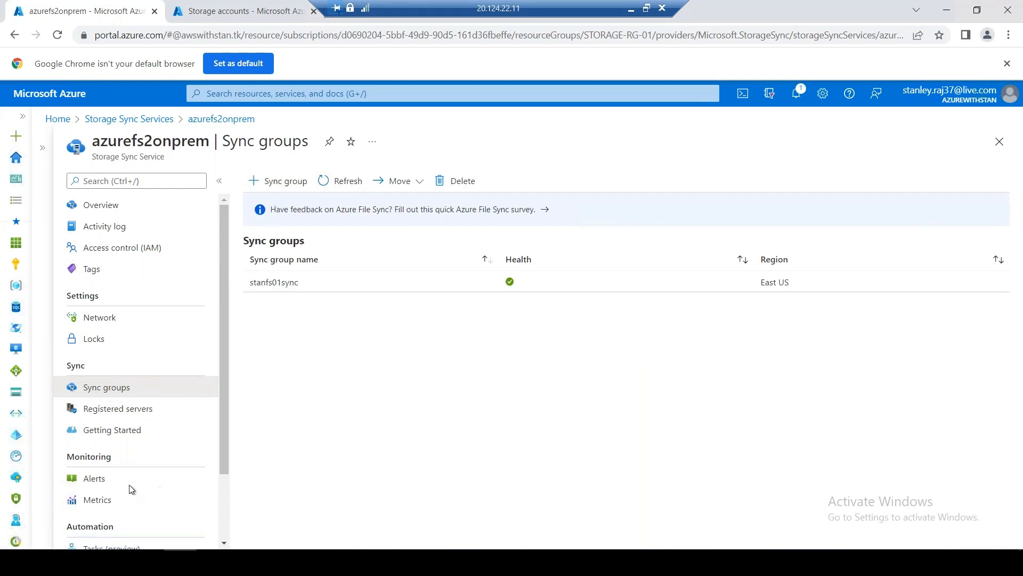
click(16, 550)
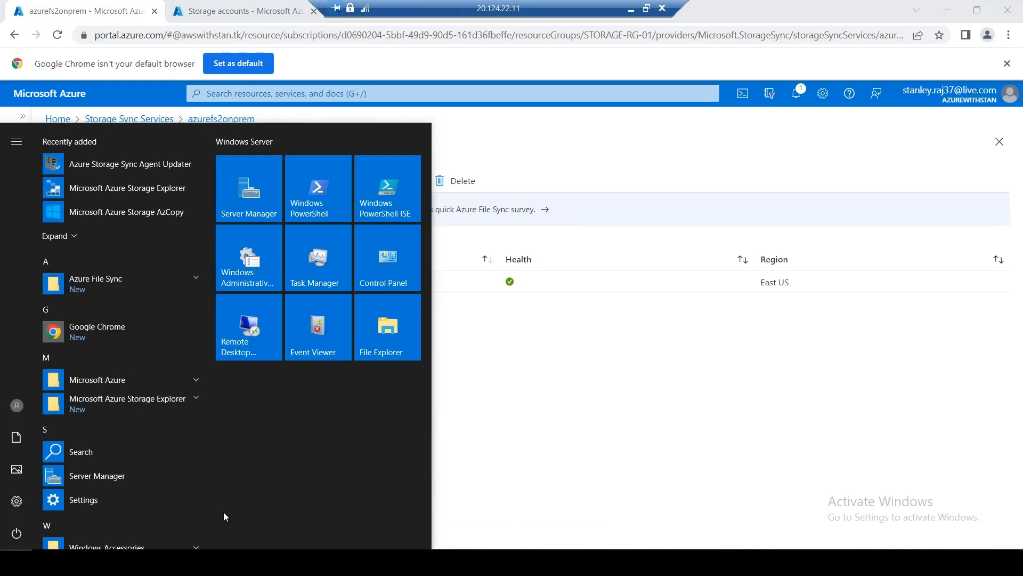
click(151, 168)
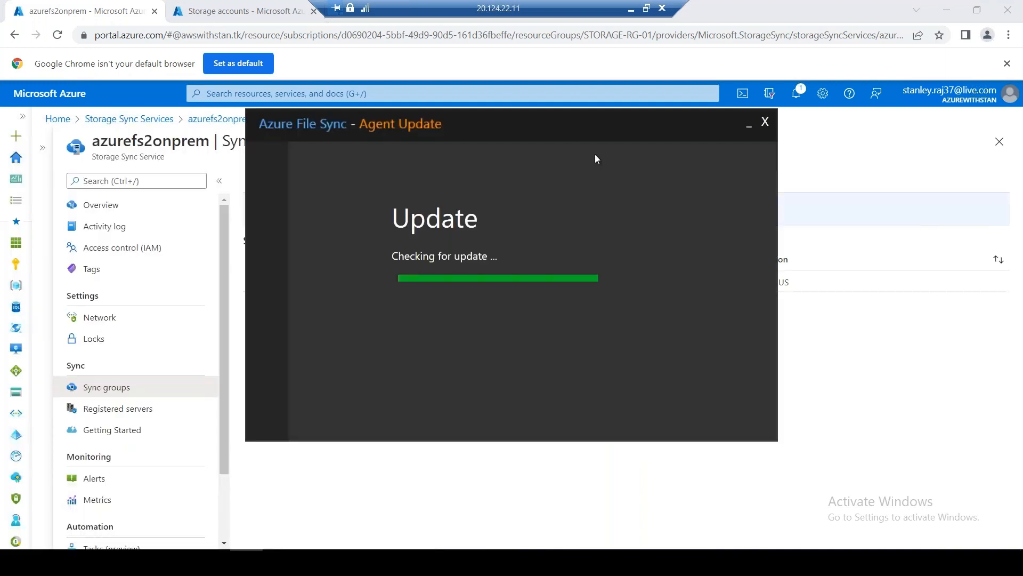
click(705, 406)
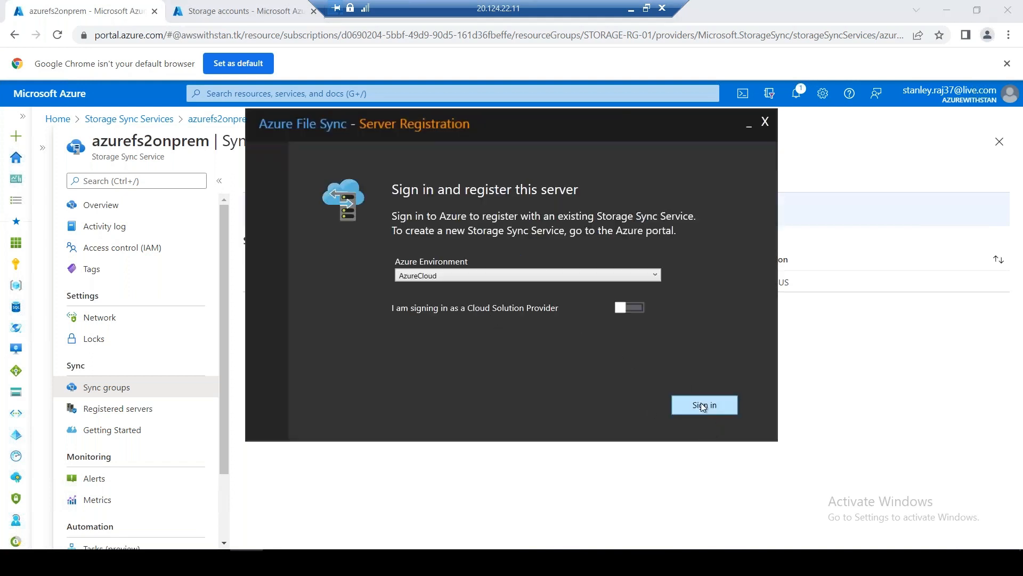
Attempt sign-in via the organization option with the personal e-mail, then cancel and move the window aside
click(701, 402)
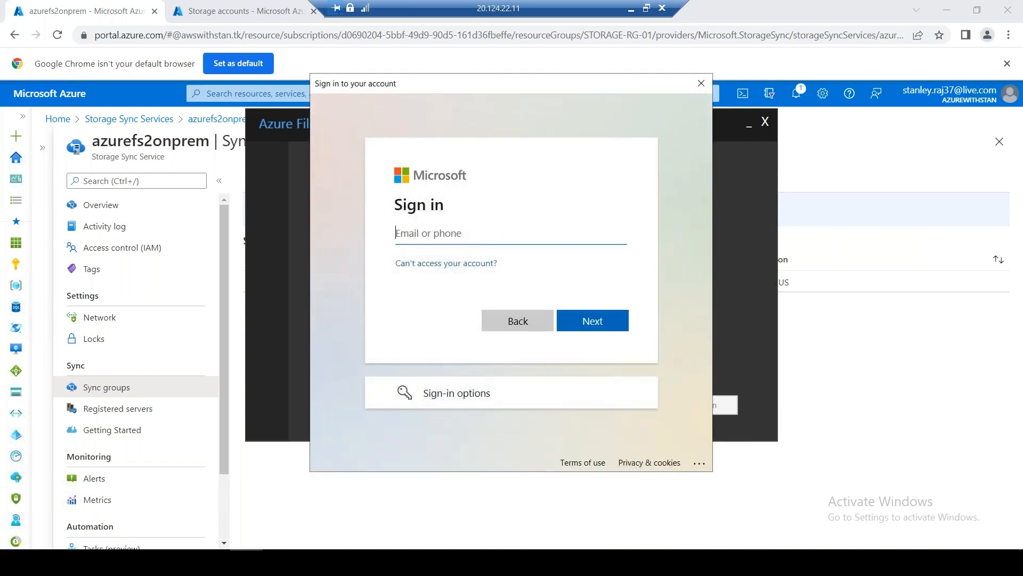
click(473, 391)
click(479, 285)
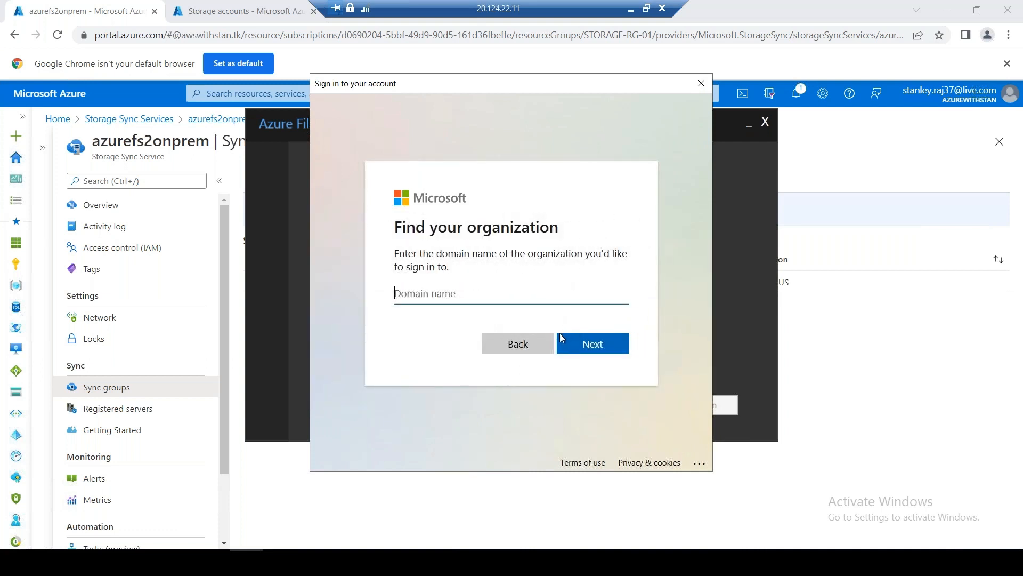
click(517, 344)
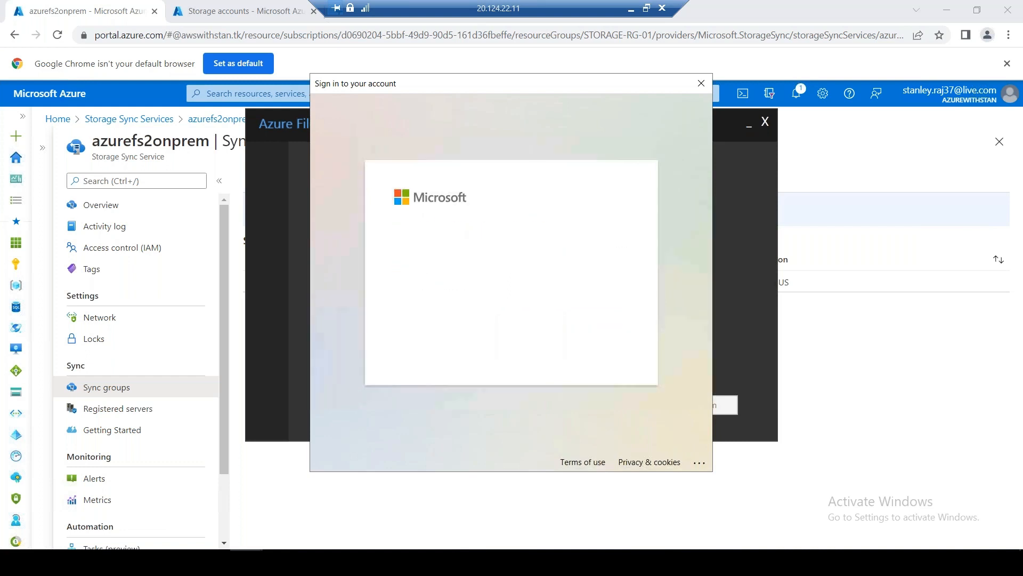
click(599, 344)
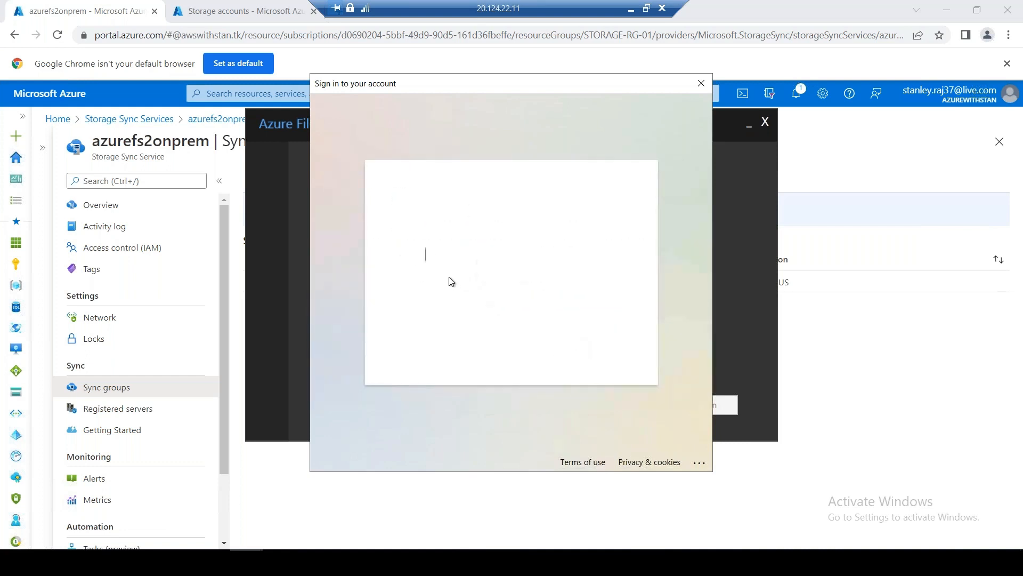
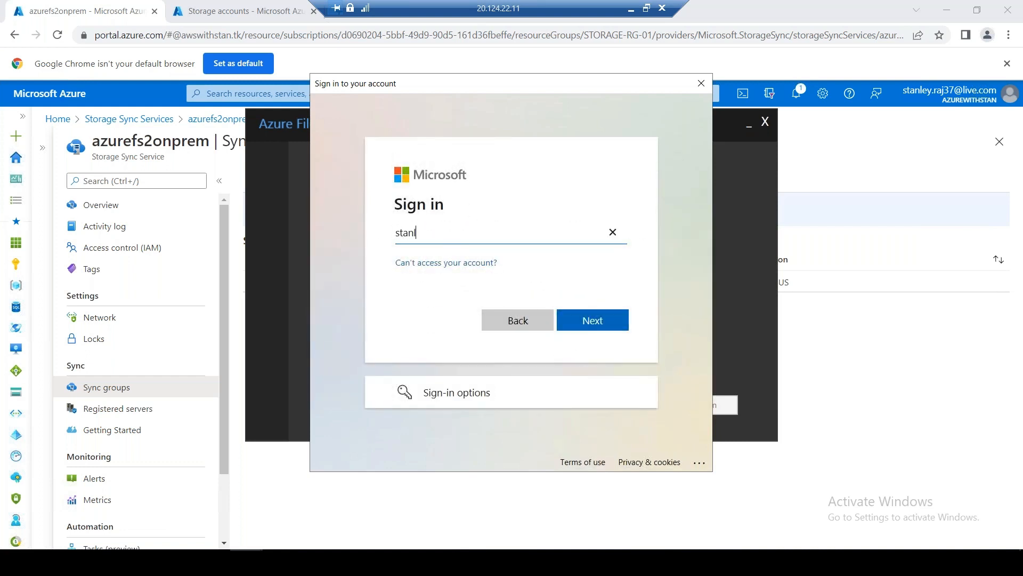
key(Return)
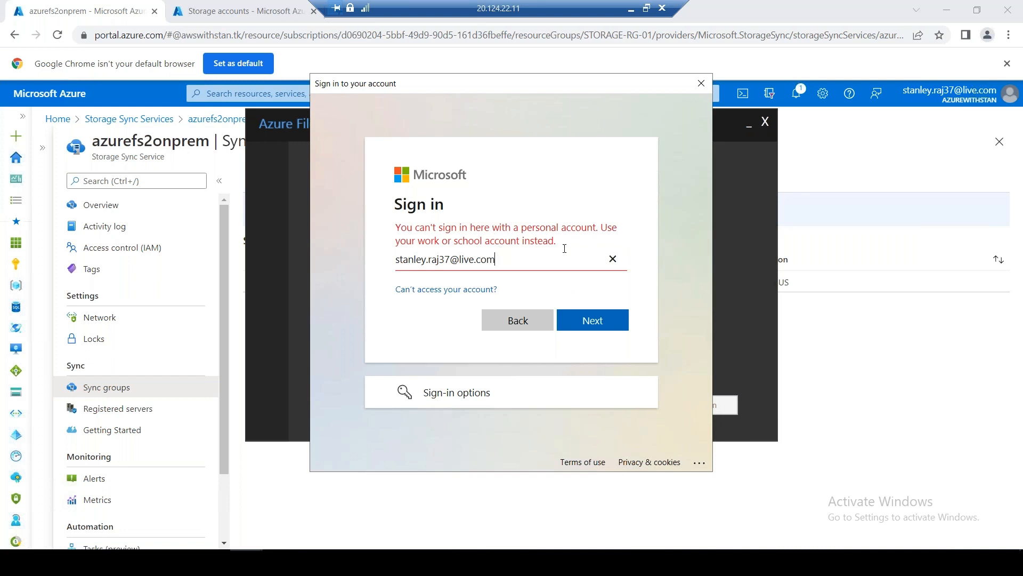
click(612, 260)
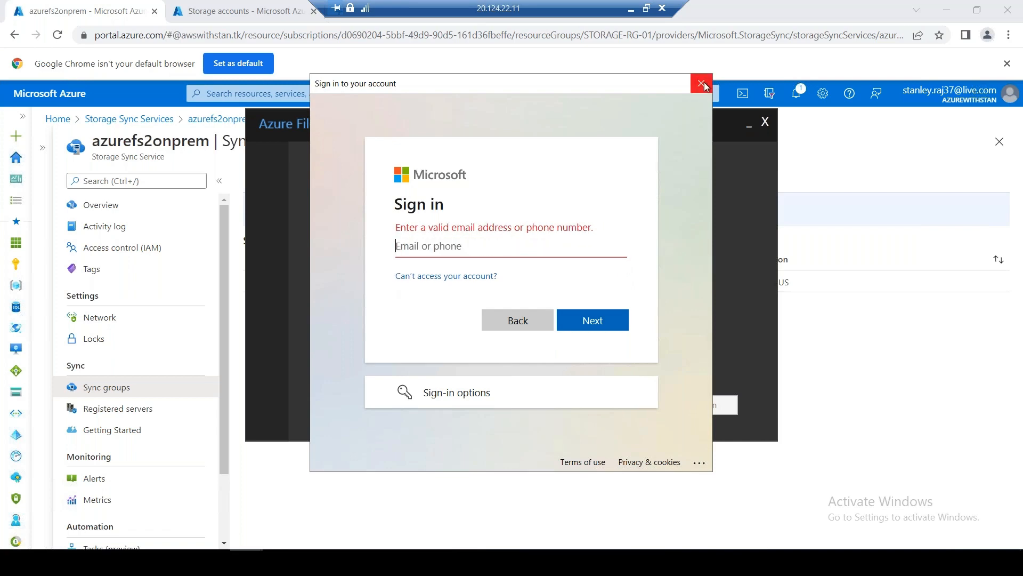
click(701, 83)
drag(637, 122, 705, 165)
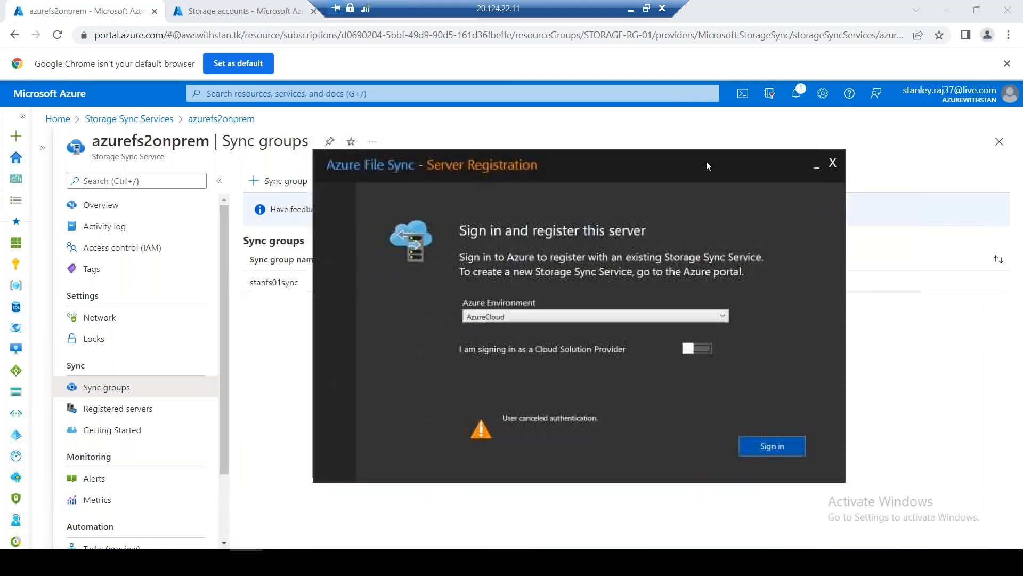
Turn on CSP sign-in, view the My Microsoft account overview, then return to the portal tab
click(705, 349)
click(973, 94)
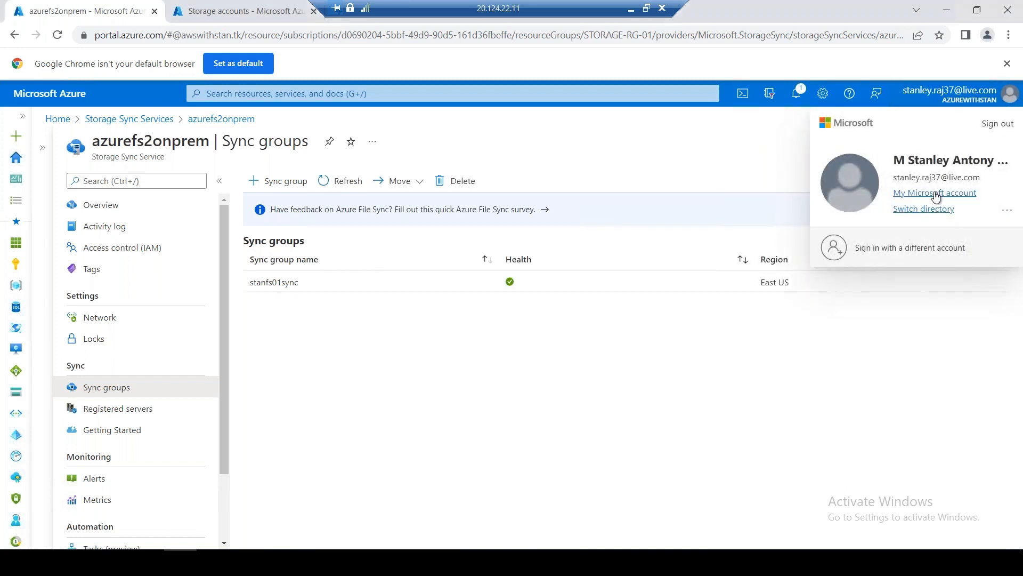
click(936, 193)
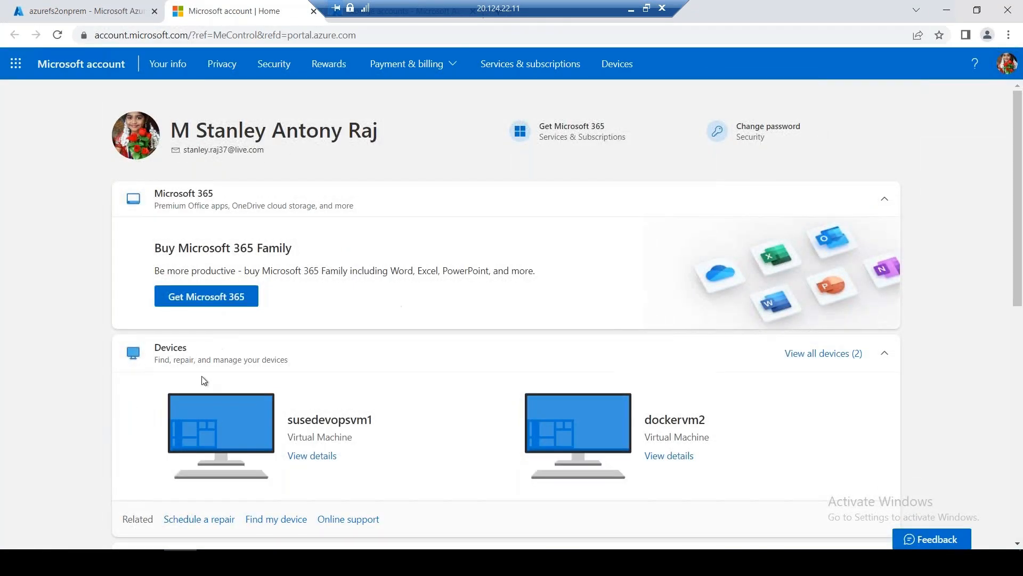
scroll(141, 201, down, 5)
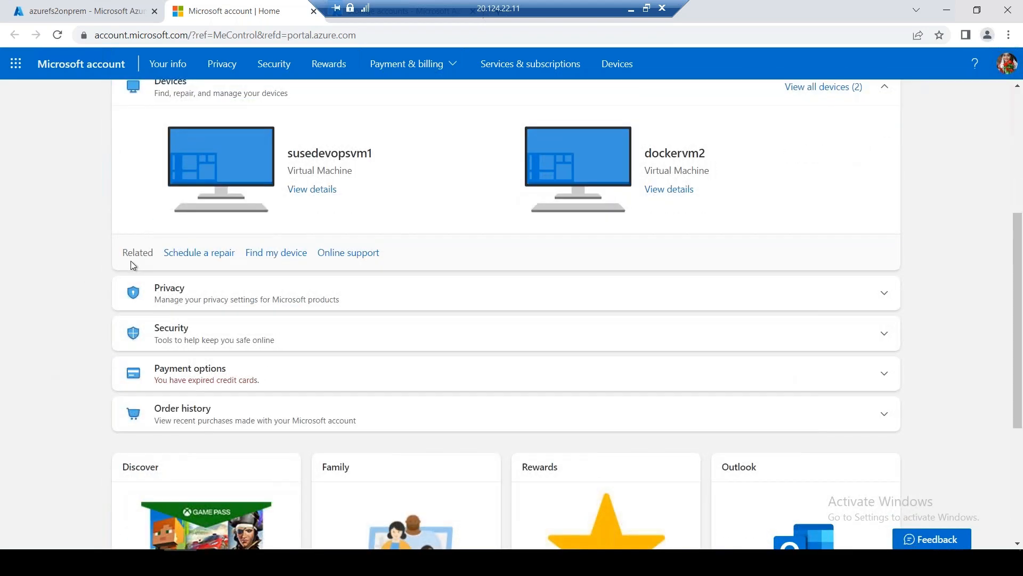
scroll(130, 261, up, 5)
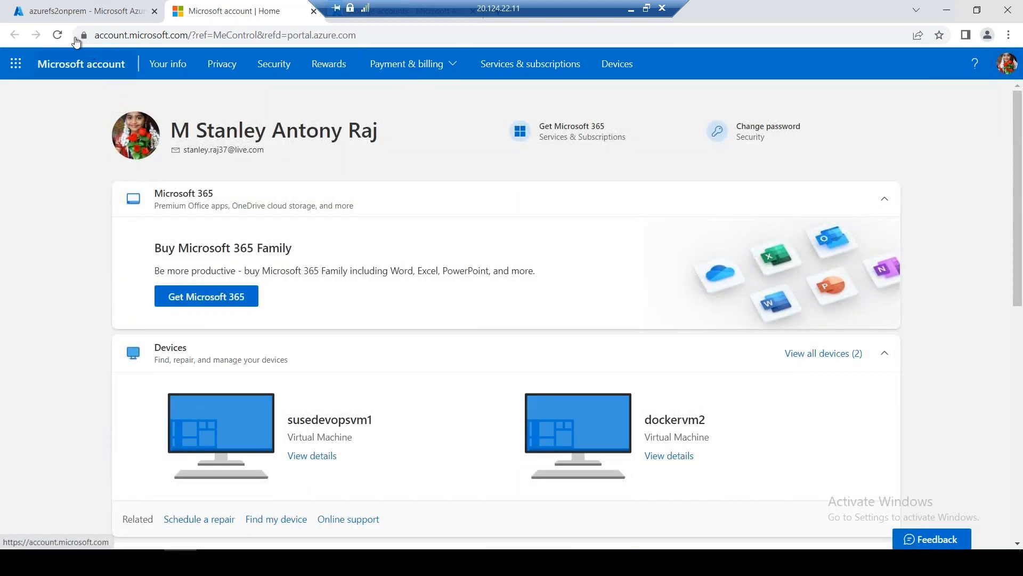
click(118, 13)
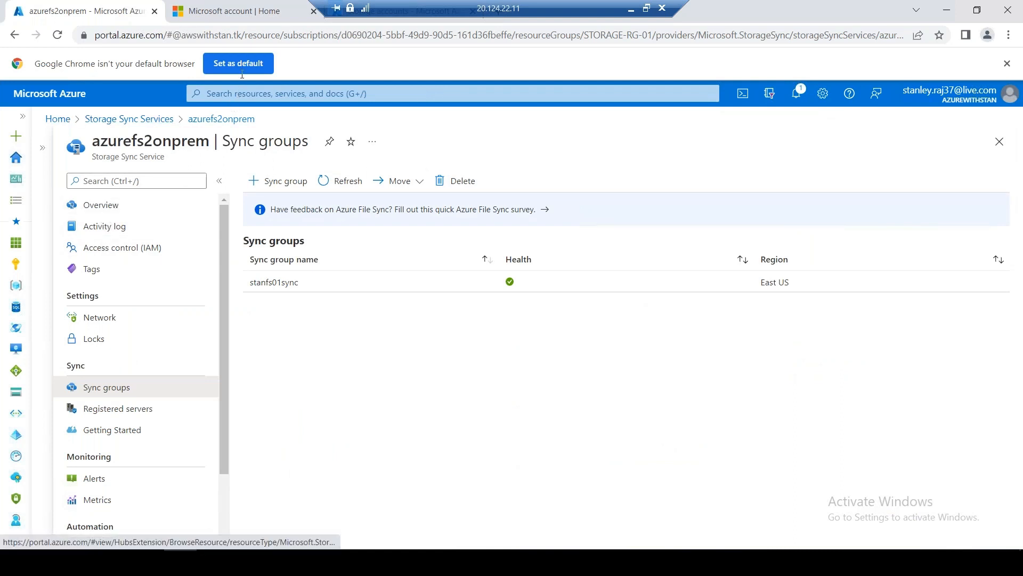
Search 'Azure Active directory' and copy the AZUREWITHSTAN Tenant ID from its overview
click(232, 91)
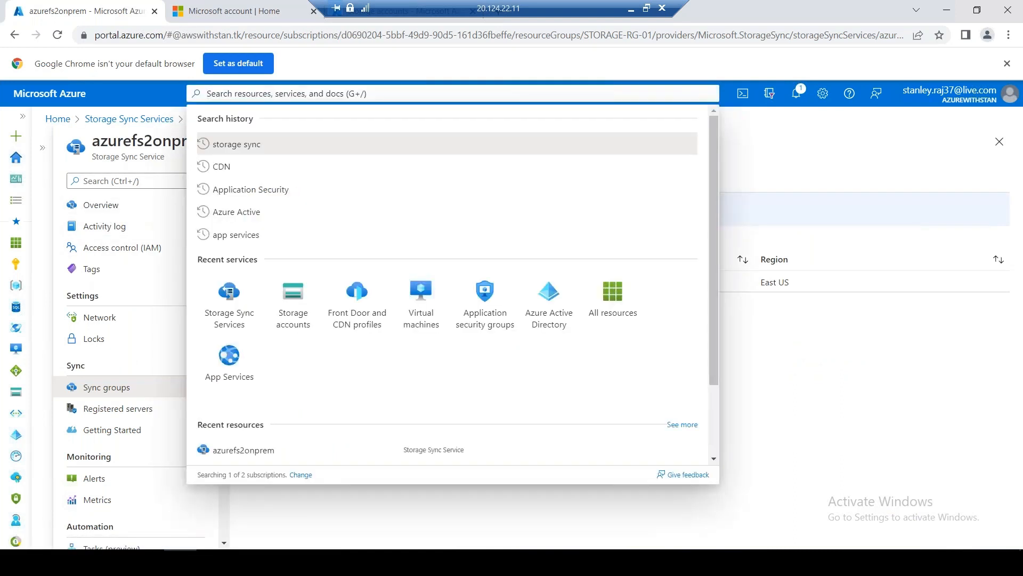
text(A)
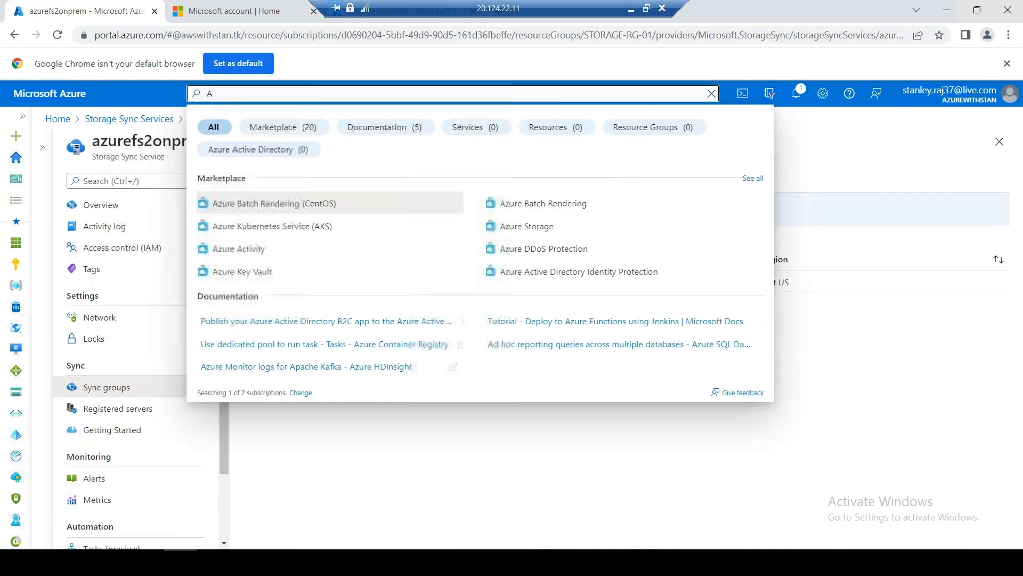
key(BackSpace)
text(Azure )
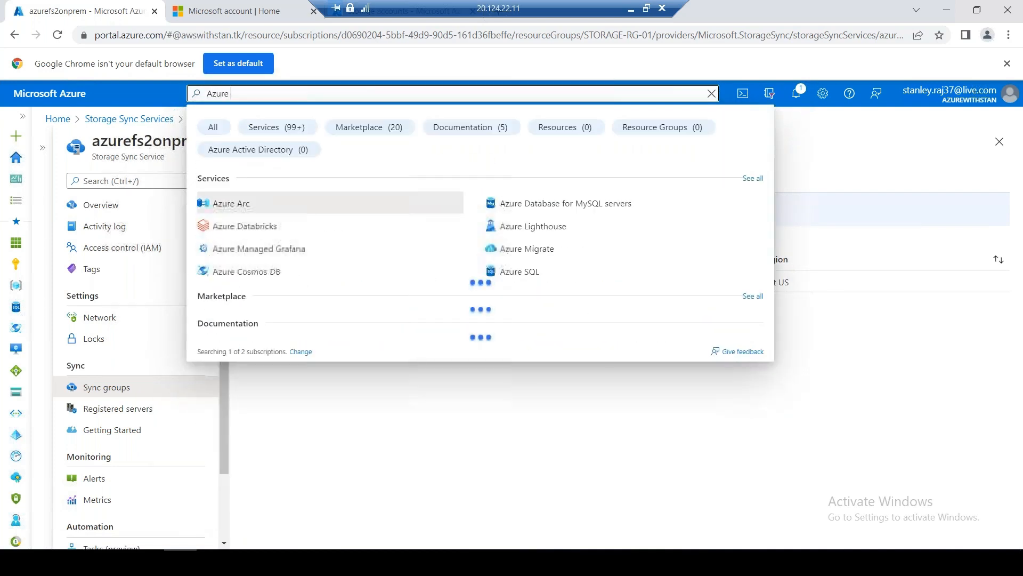
text(Active directory)
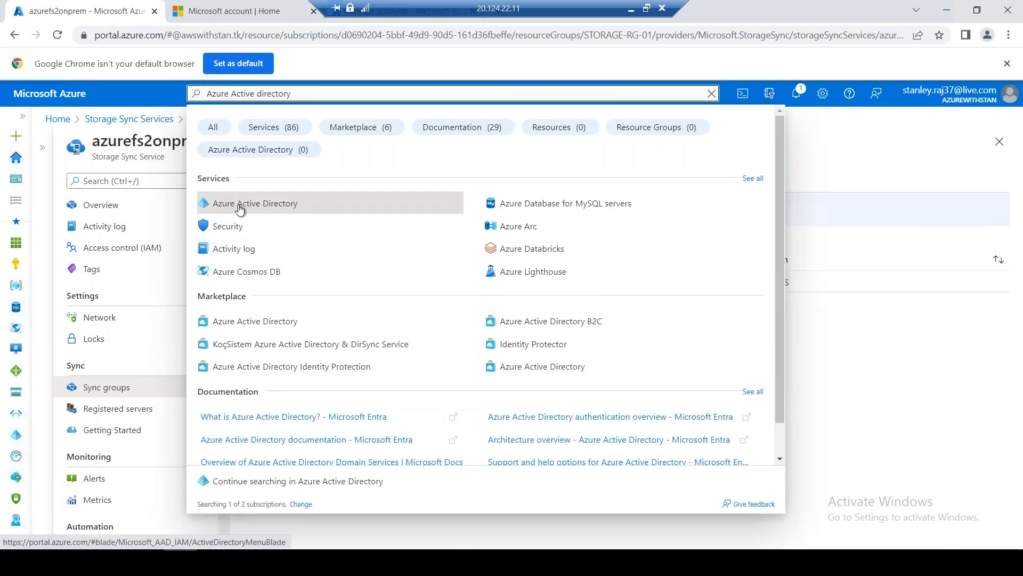
click(238, 205)
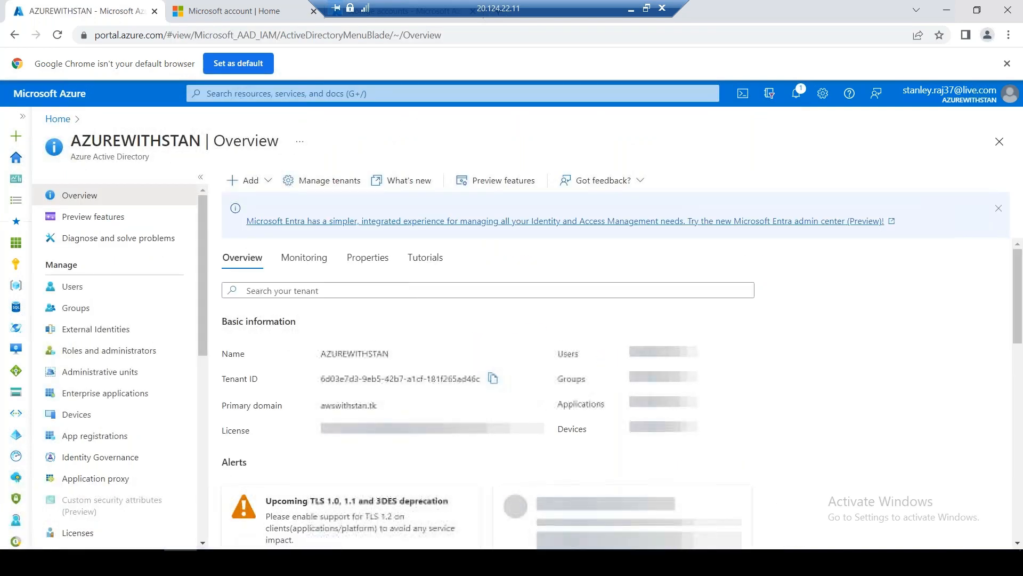
click(493, 378)
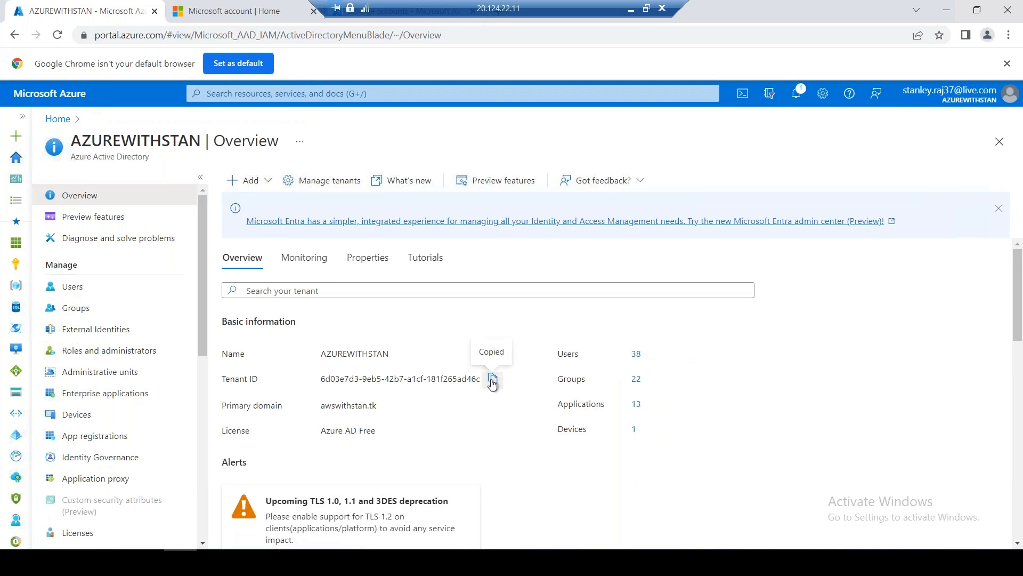
click(246, 560)
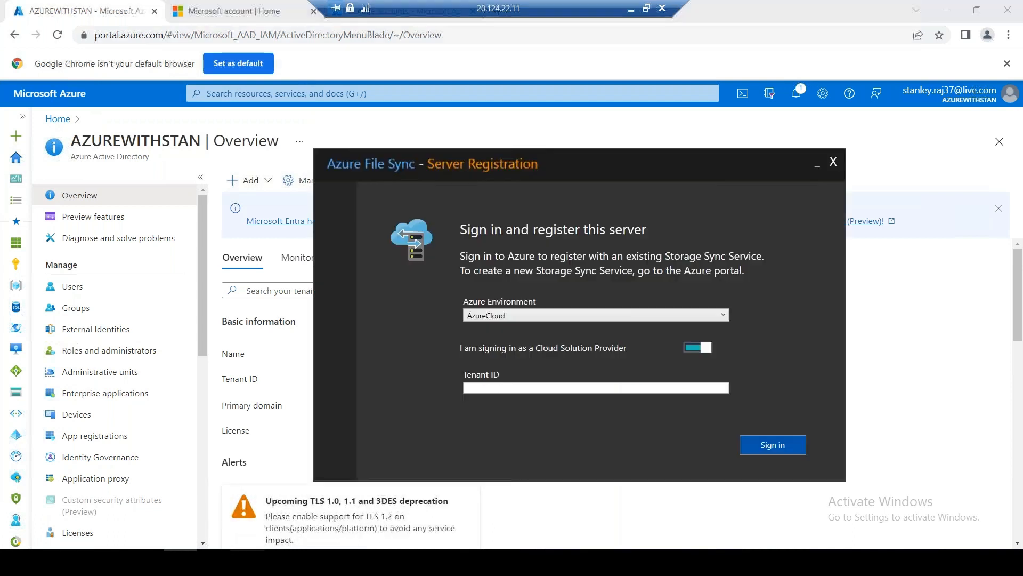
Paste the Tenant ID, sign in with the account e-mail and approve via phone notification
click(510, 389)
key(ctrl+v)
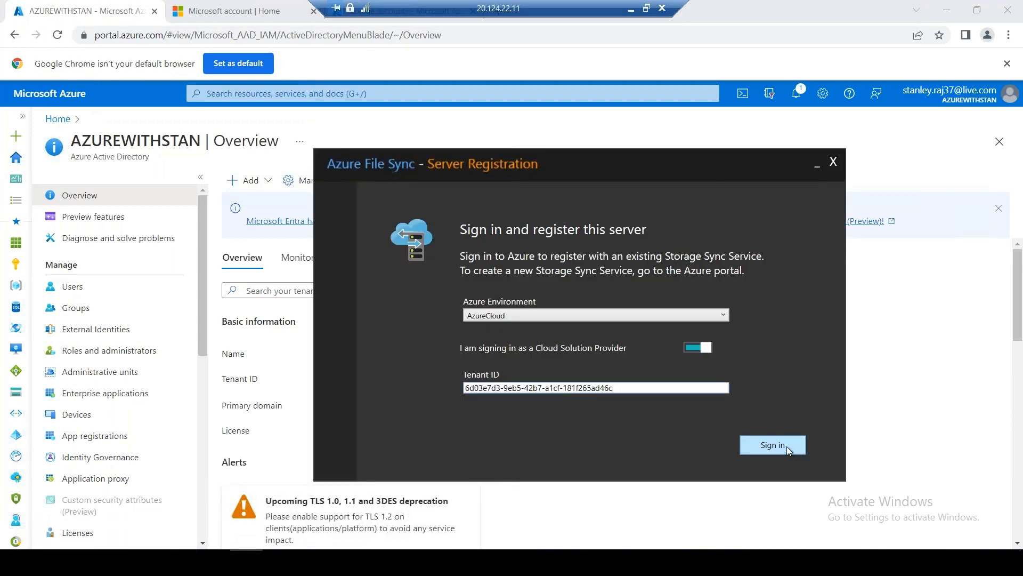
click(785, 448)
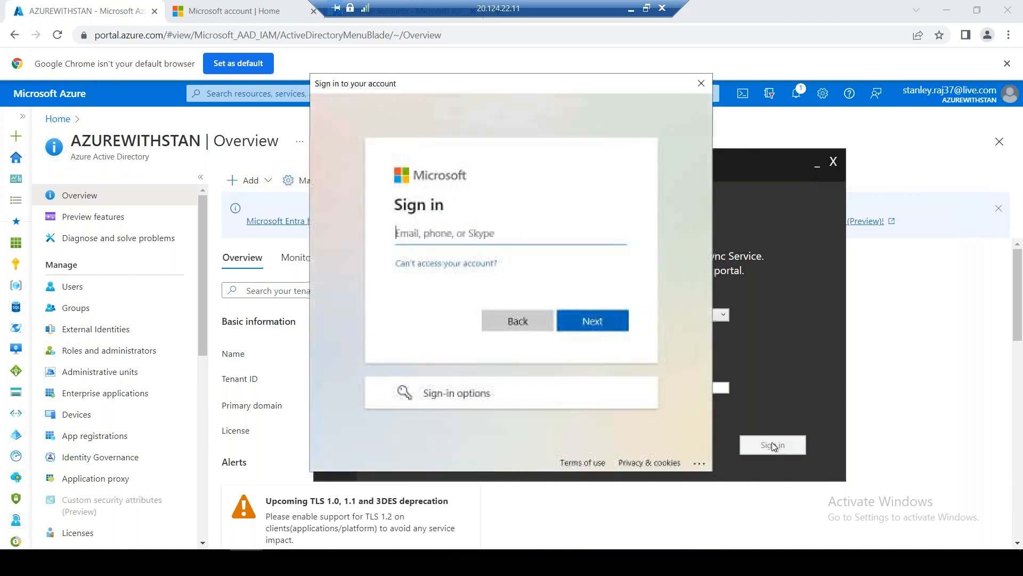
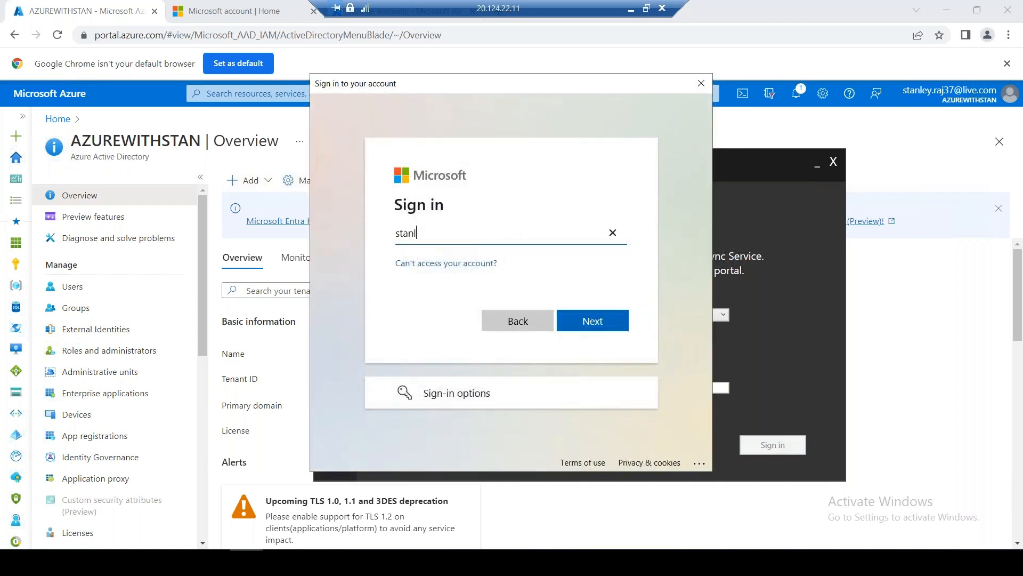
key(Return)
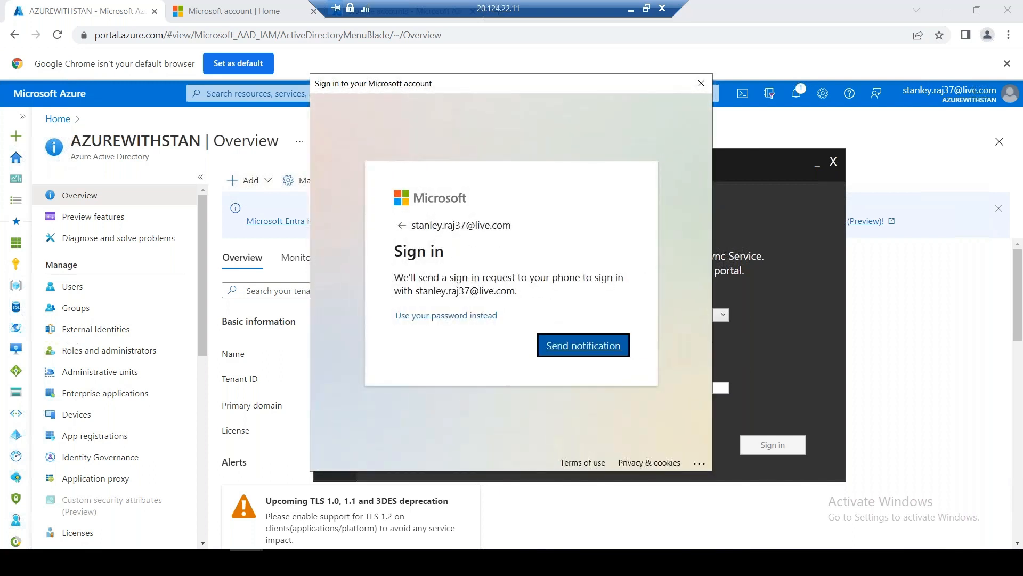
click(586, 346)
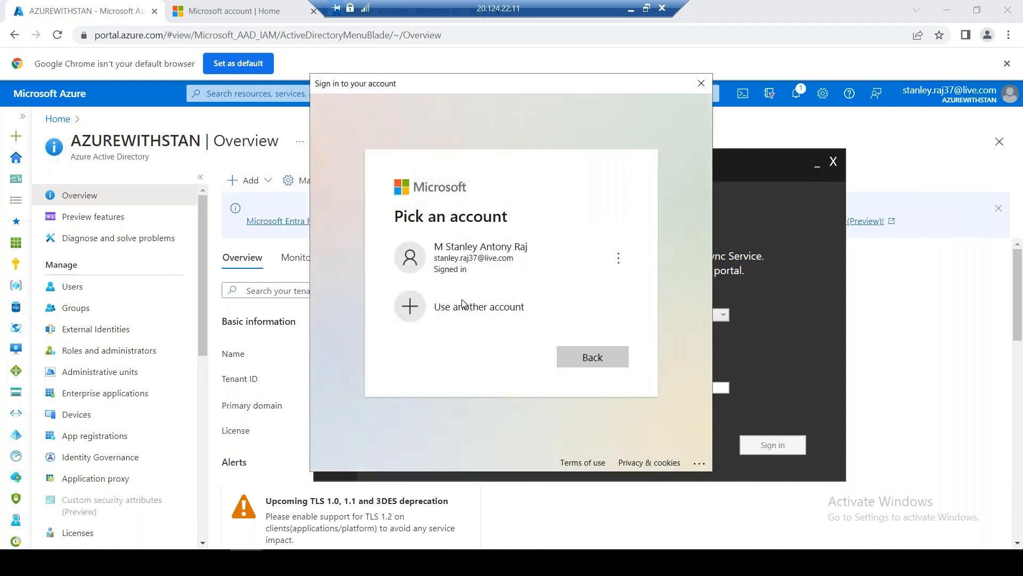
click(562, 281)
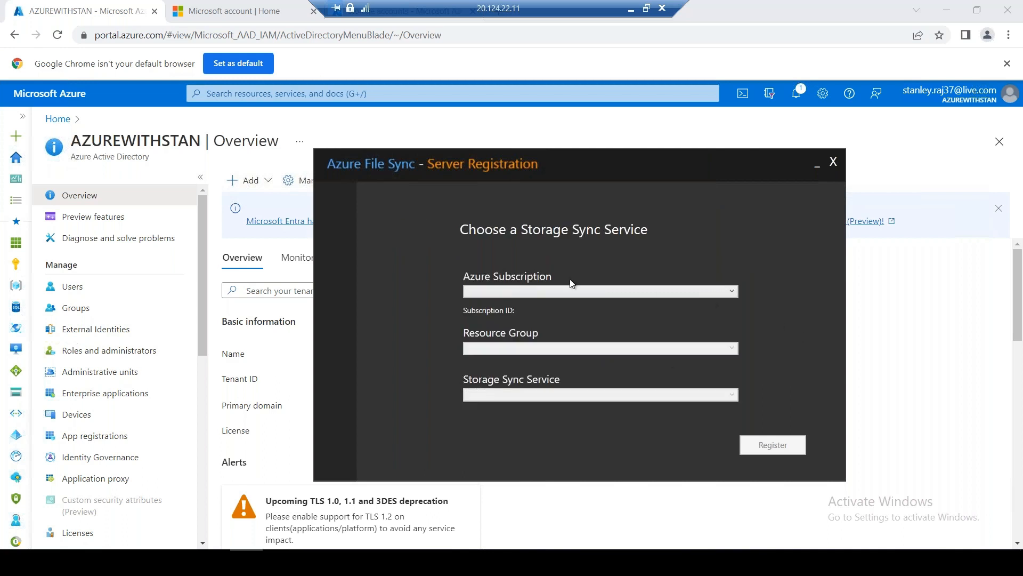
Choose Visual Studio Enterprise Subscription, STORAGE-RG-01 and azurefs2onprem, then register the server
click(514, 295)
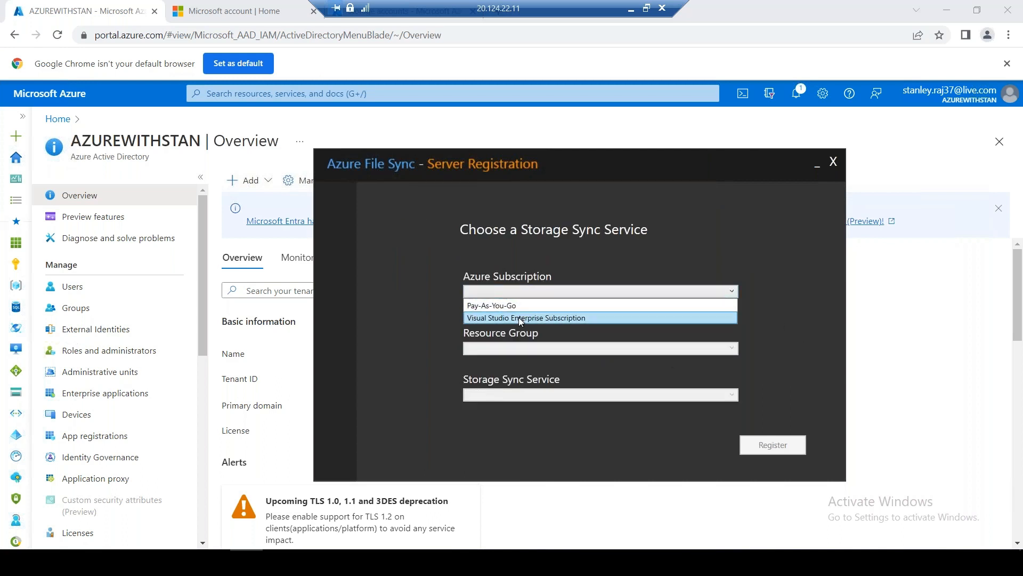
click(519, 318)
click(531, 350)
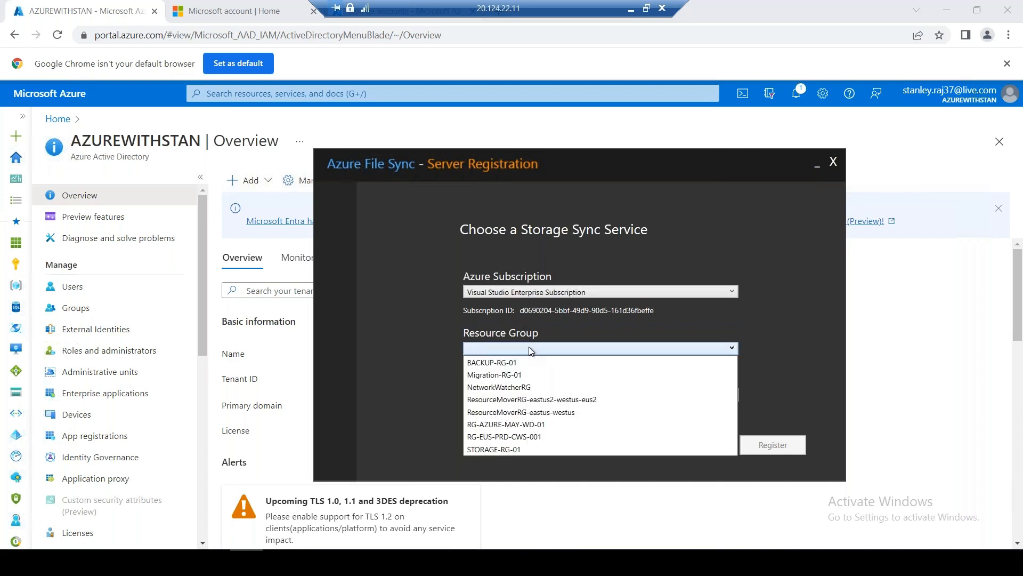
click(505, 451)
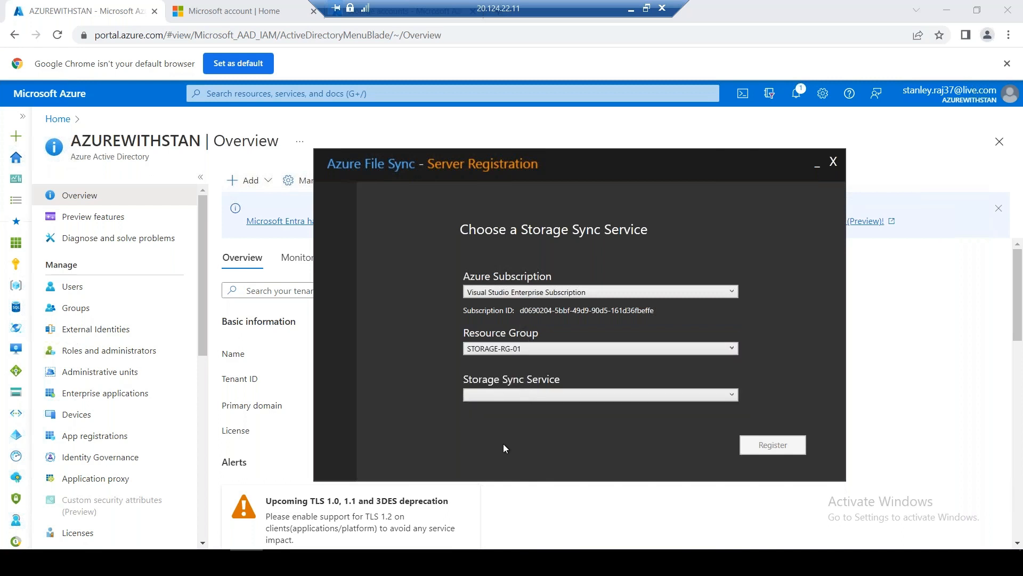
click(523, 395)
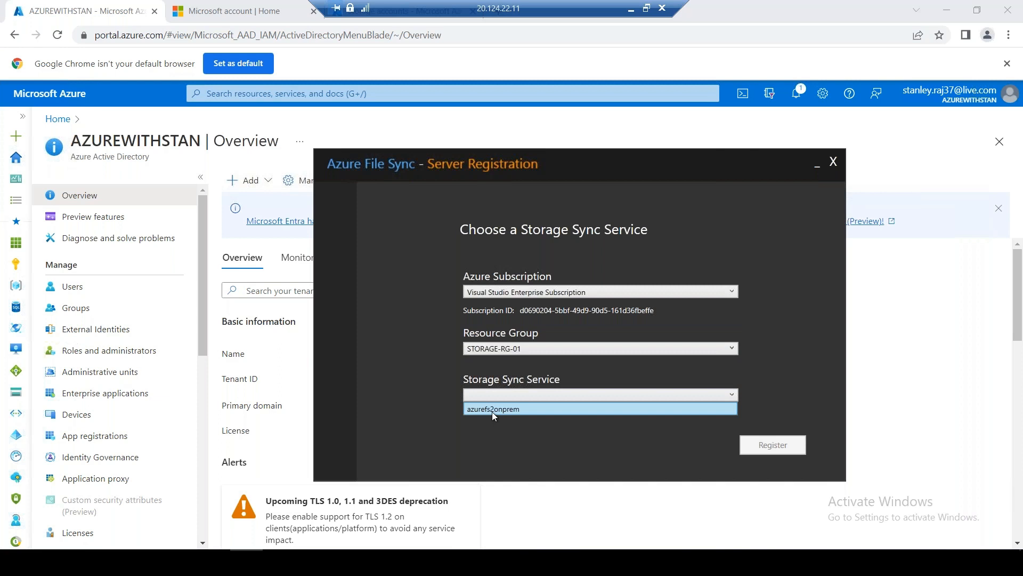
click(509, 411)
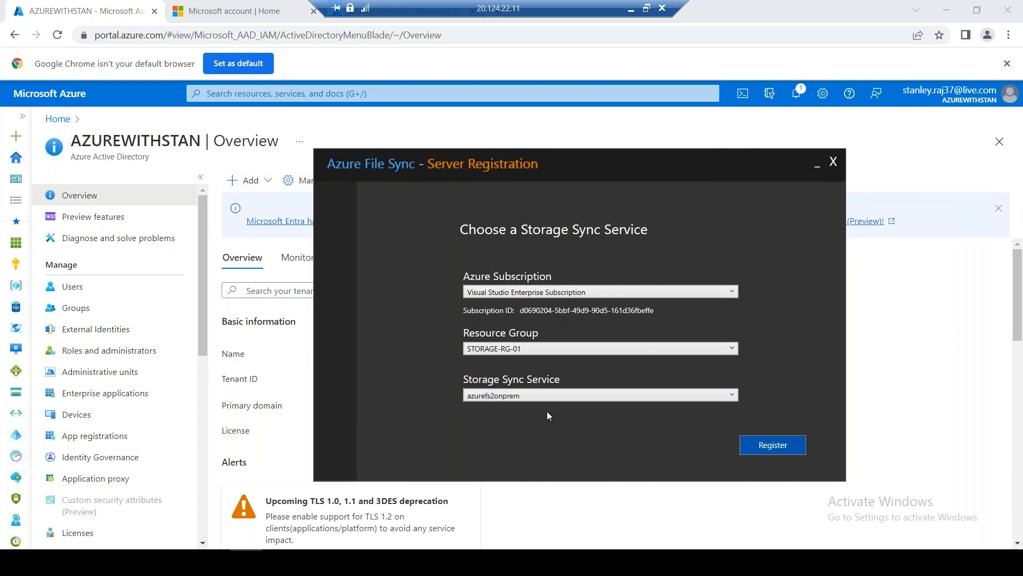
click(770, 447)
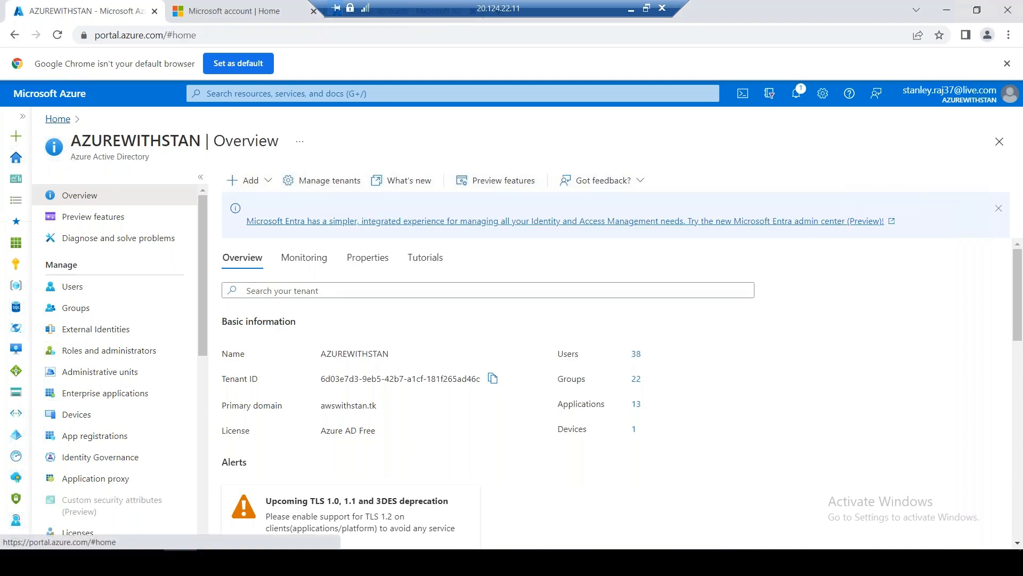
Open azurefs2onprem's Registered servers list in the portal
click(58, 118)
click(340, 176)
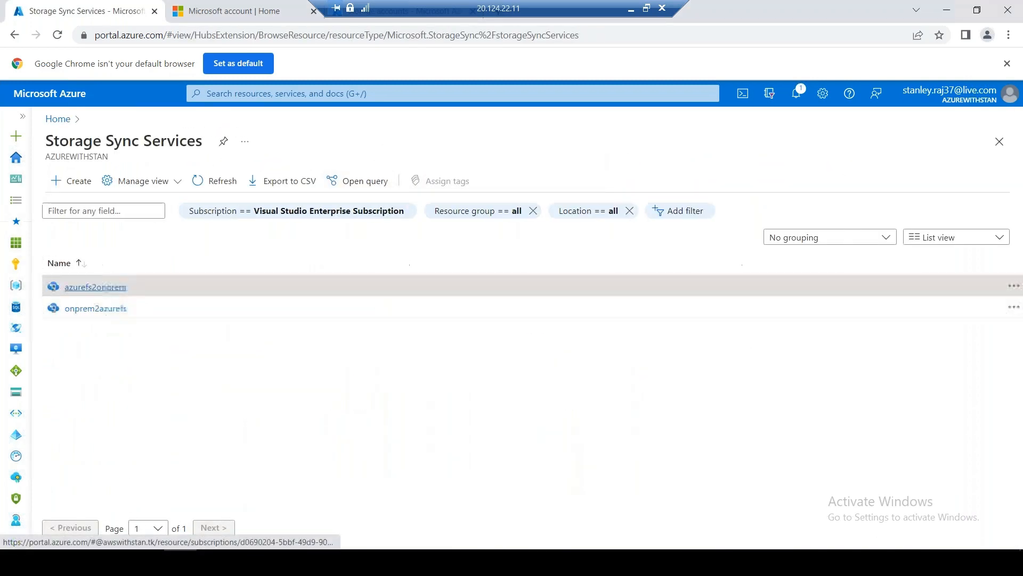
click(102, 287)
click(308, 411)
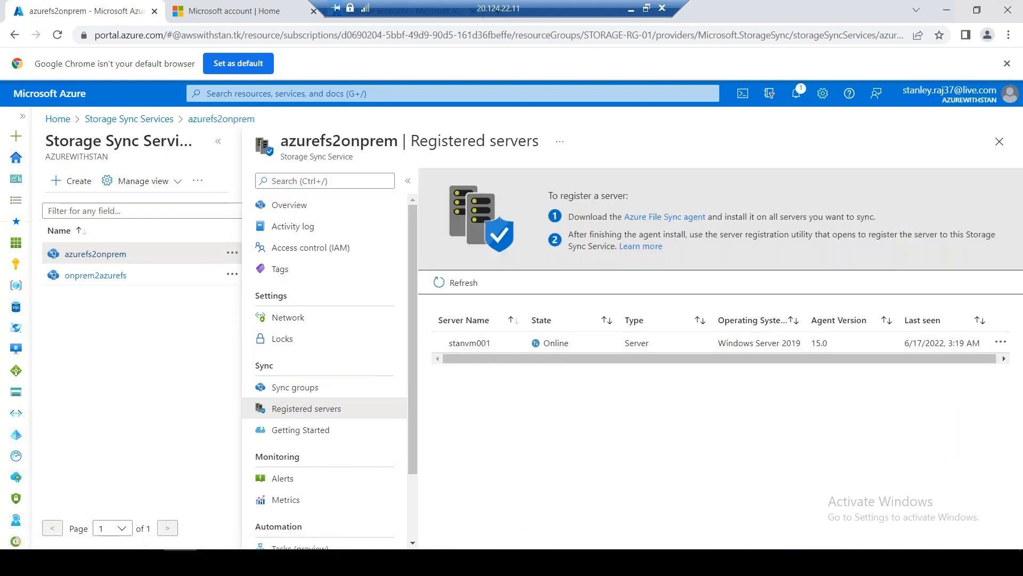
Run hostname in an administrator Command Prompt to confirm the registered server is stanvm001
key(super+x)
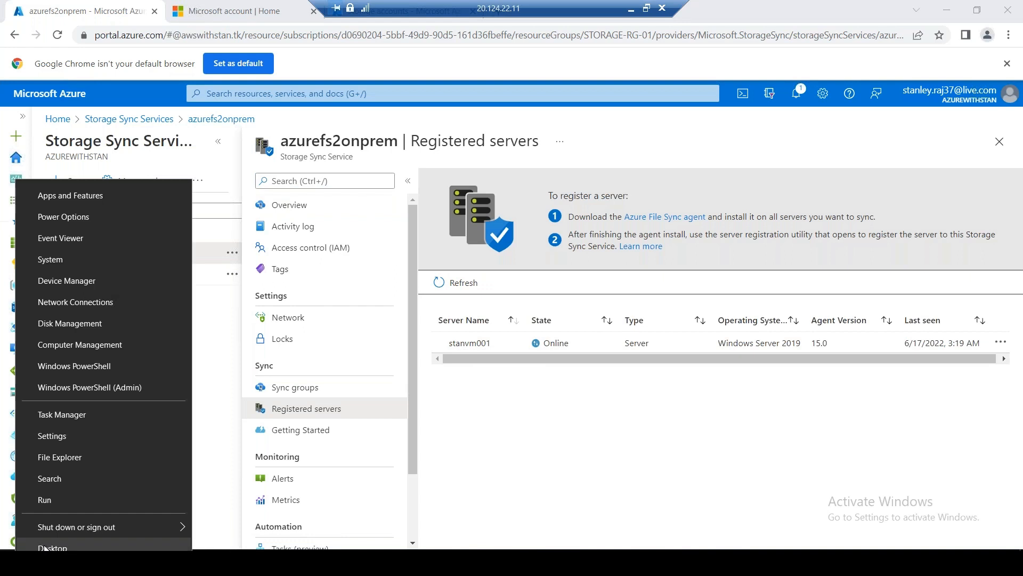
click(70, 499)
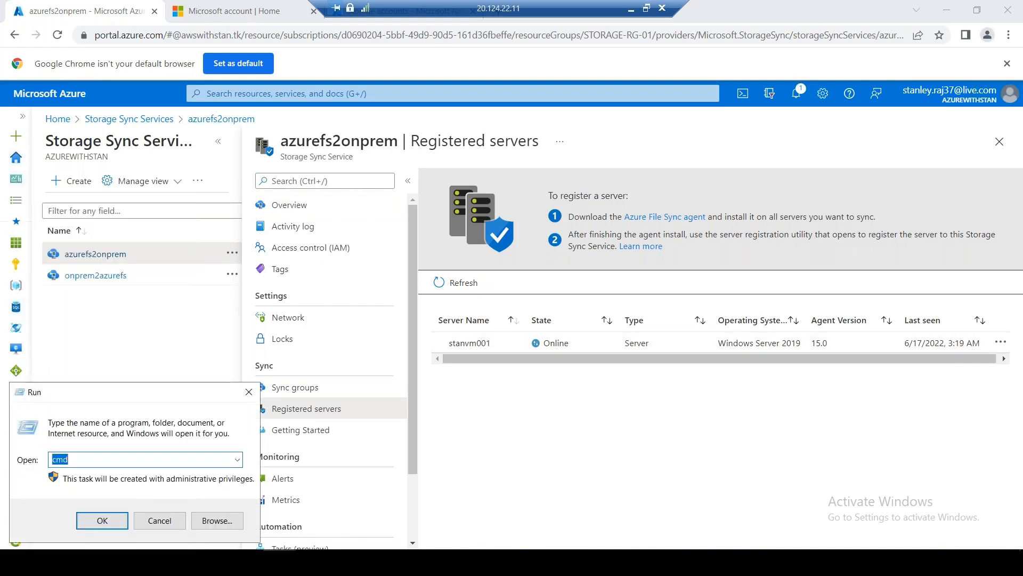
key(Return)
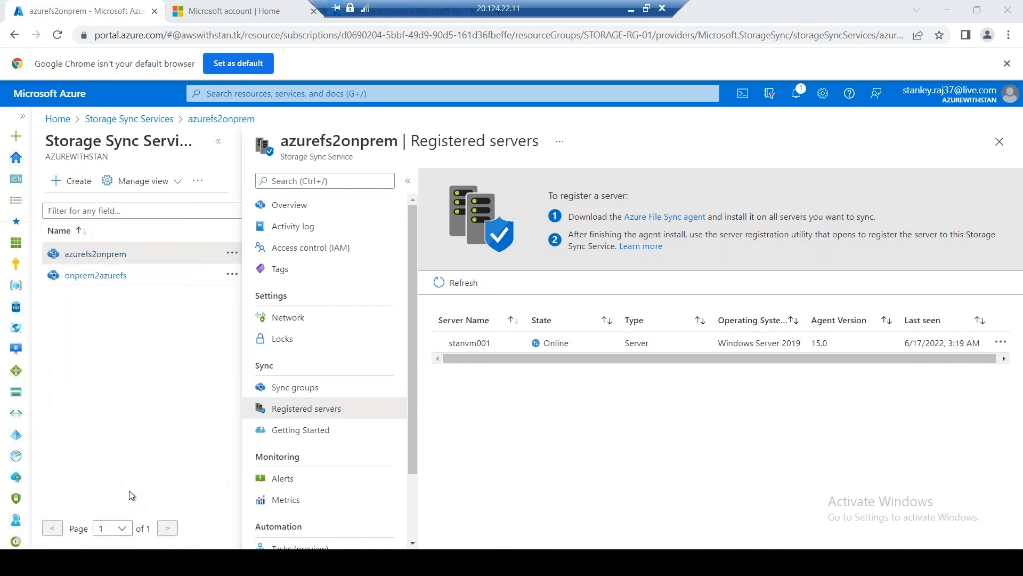
text(hostna)
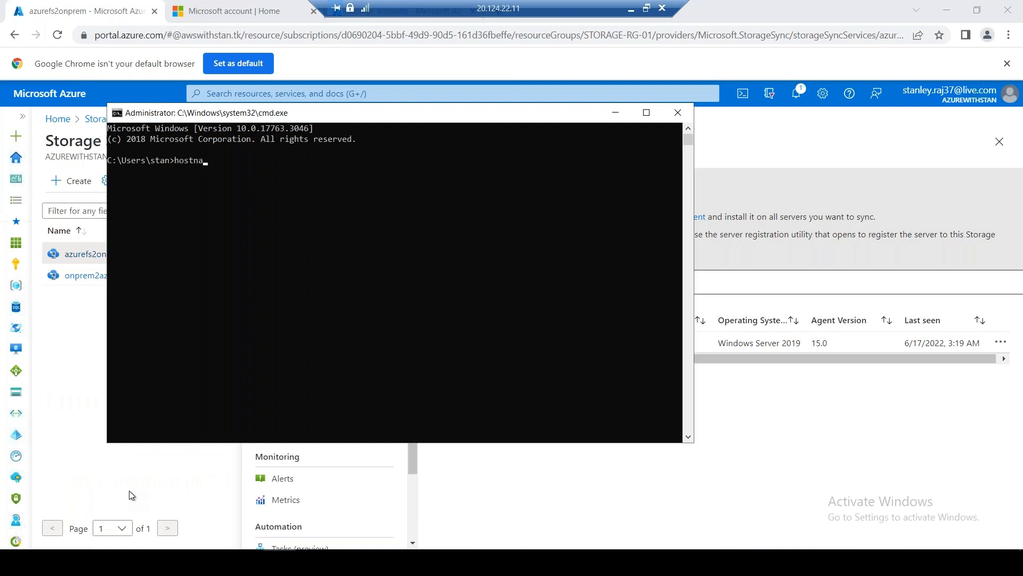
text(me)
key(Return)
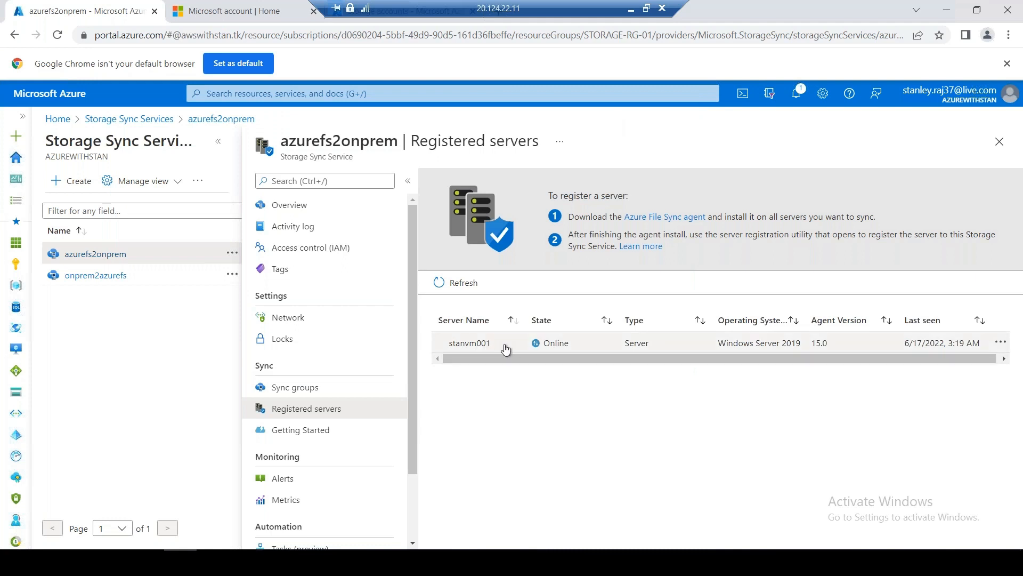
click(319, 387)
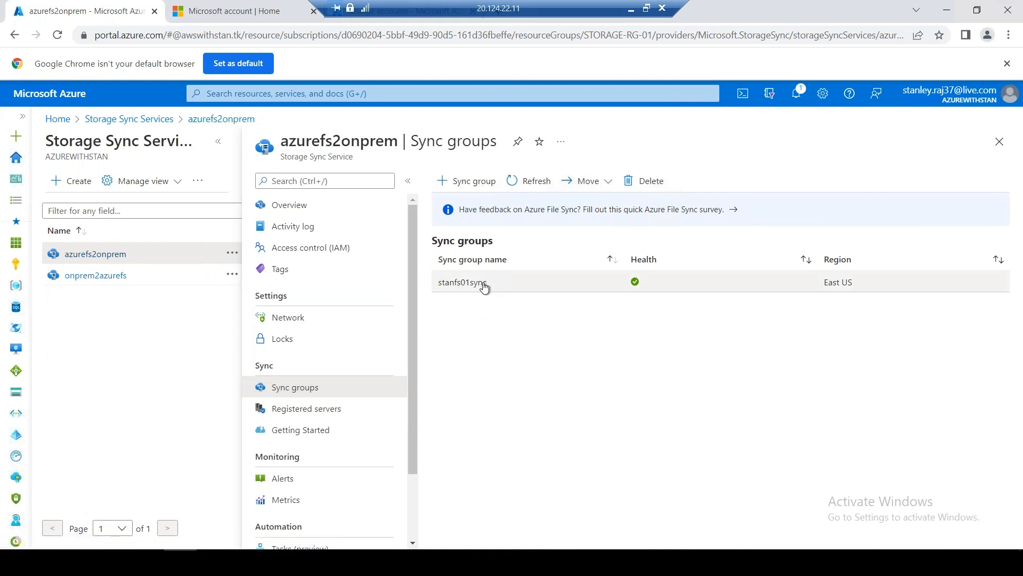
Inspect the stanfs01sync sync group's endpoints, then return to the portal home page
click(484, 287)
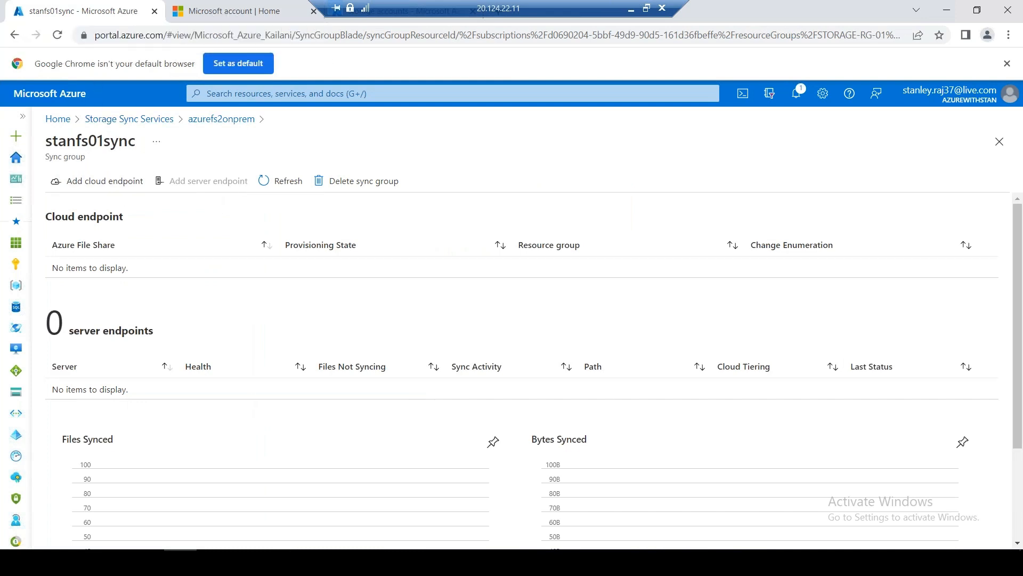
click(58, 118)
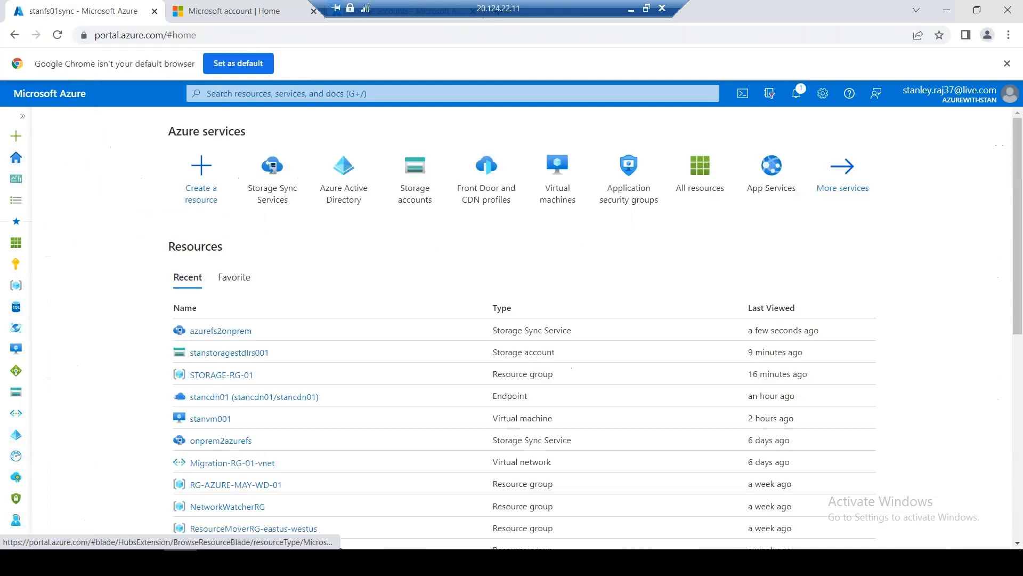
View stanstoragestdlrs001's Geo-replication (West US primary, East US secondary), then go back to storage accounts
click(413, 198)
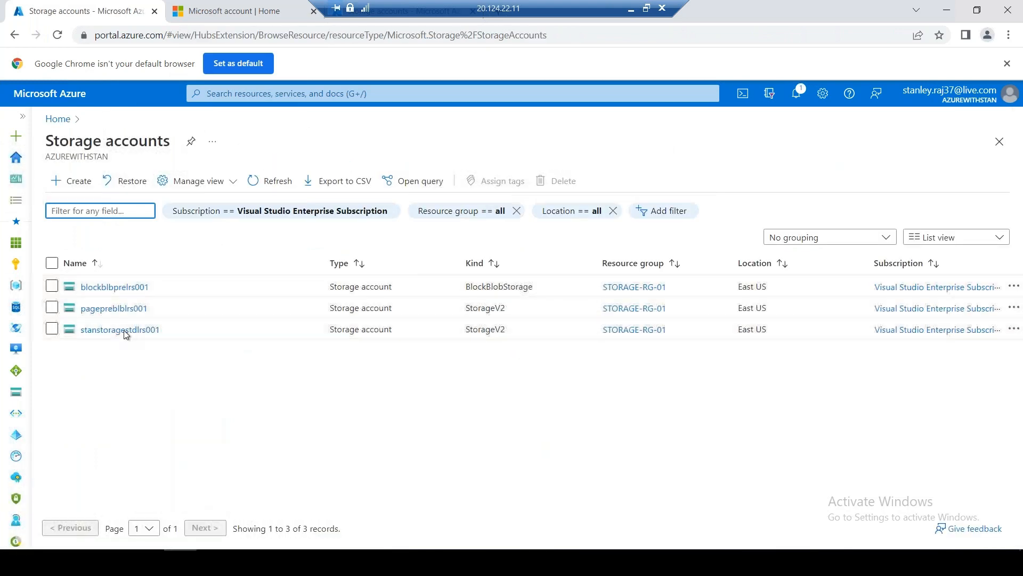
click(124, 330)
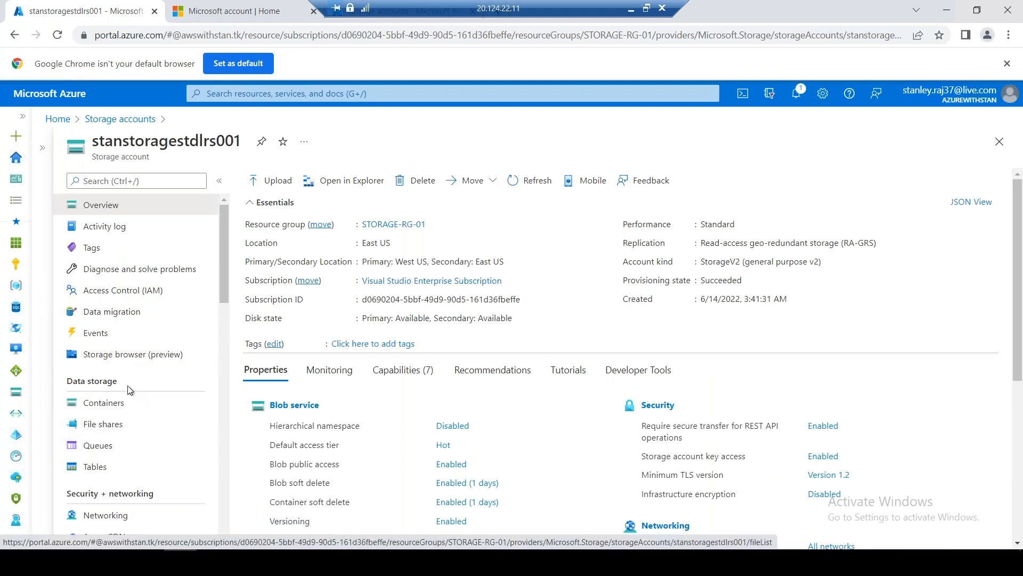
scroll(134, 394, down, 1)
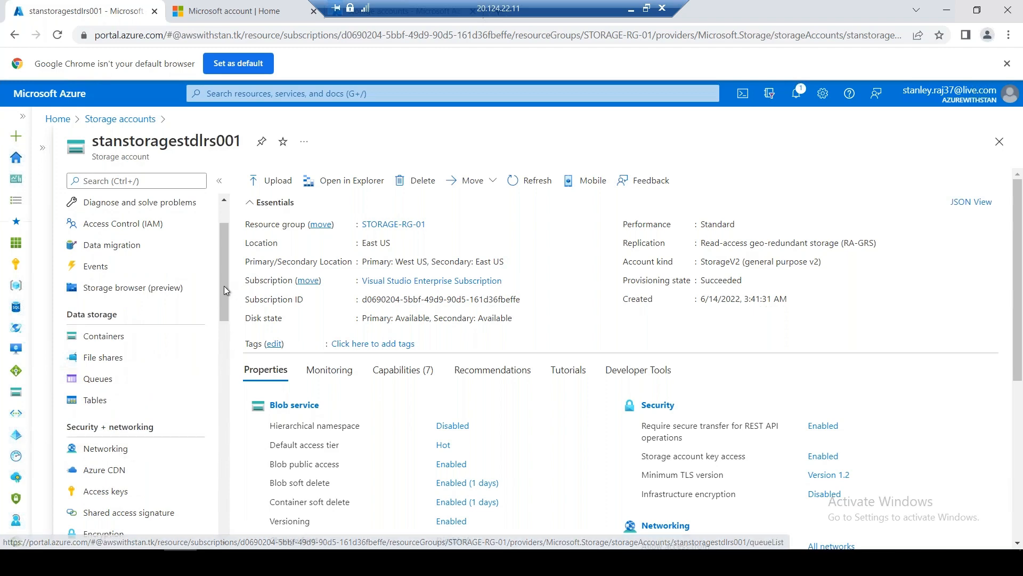
drag(225, 294, 225, 390)
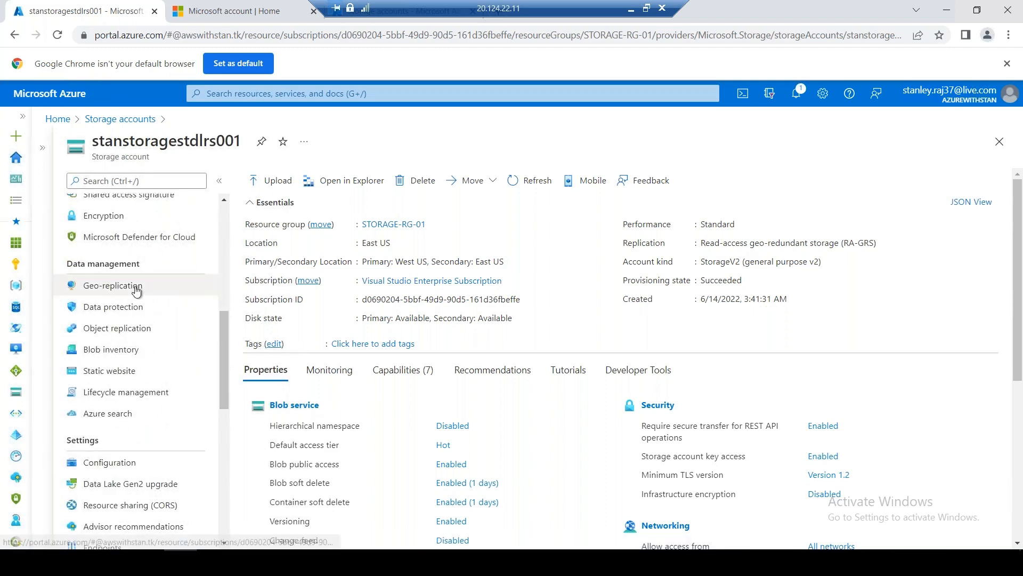
click(135, 289)
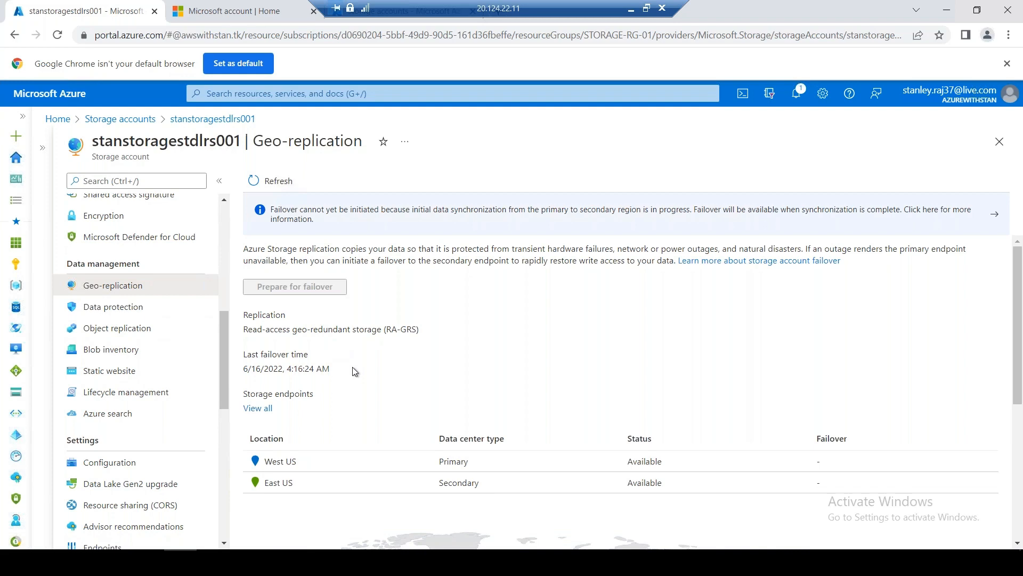
click(202, 121)
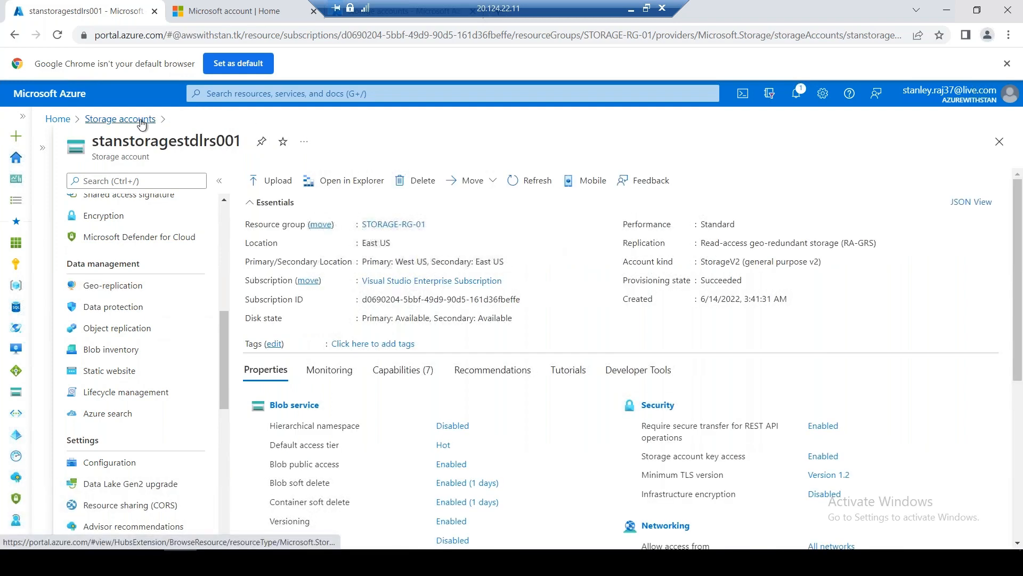
click(152, 118)
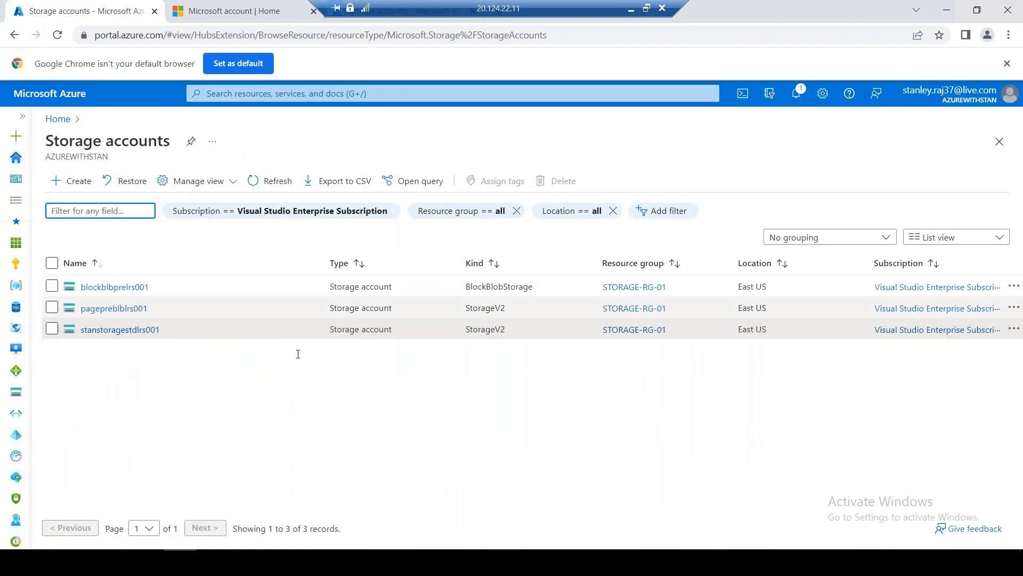
Open the stanfs01 file share from stanstoragestdlrs001's File shares to see stanfolder01 and stanfolder02
click(145, 331)
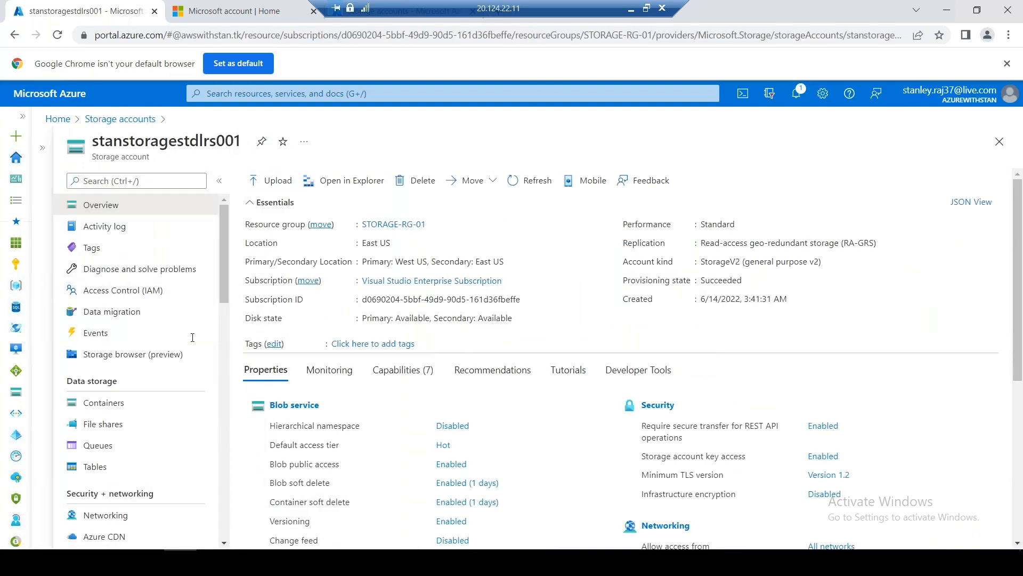
click(121, 427)
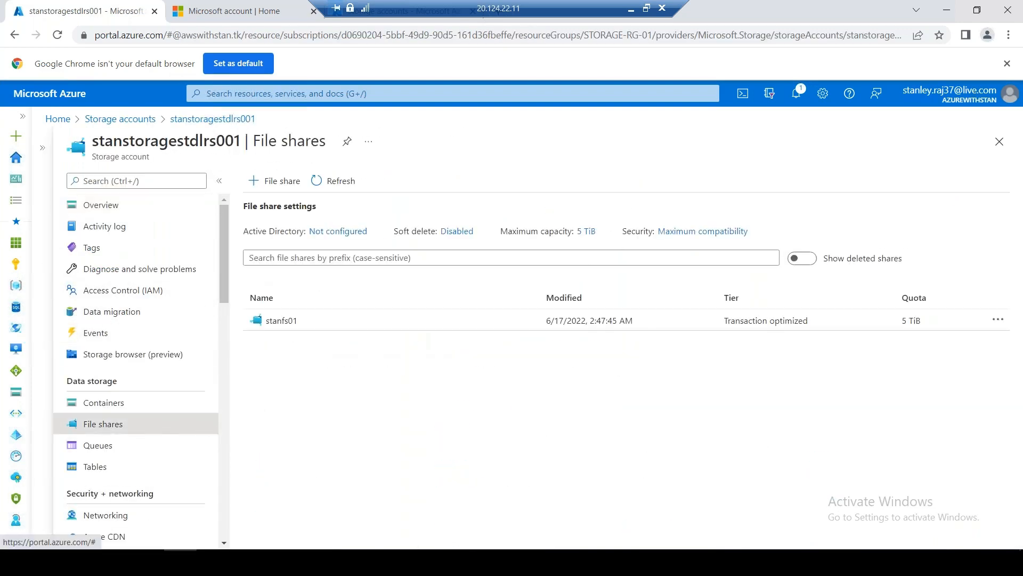
click(281, 321)
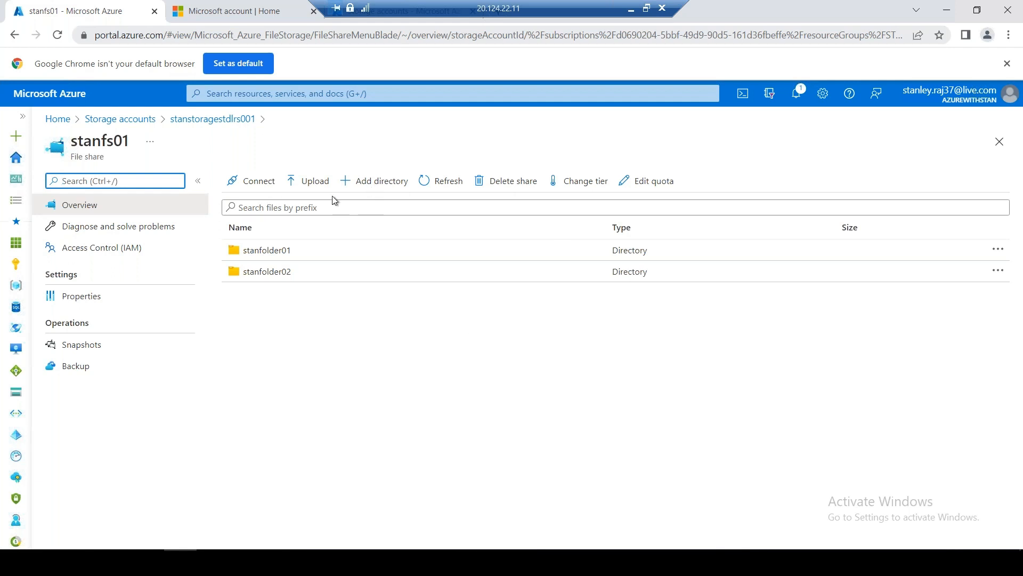
View stanfs01's properties and its connection instructions using Active Directory authentication
click(101, 299)
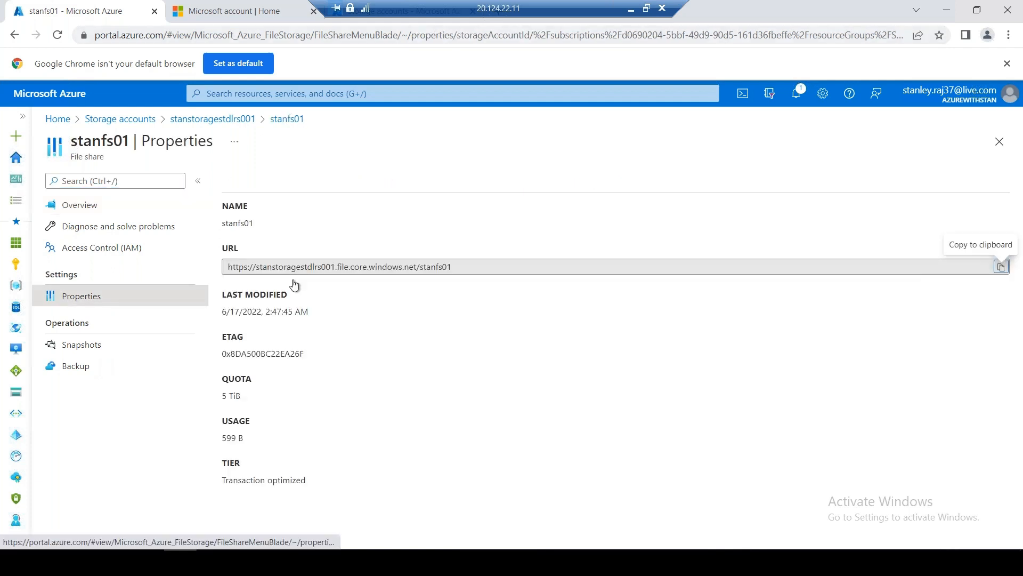
click(286, 121)
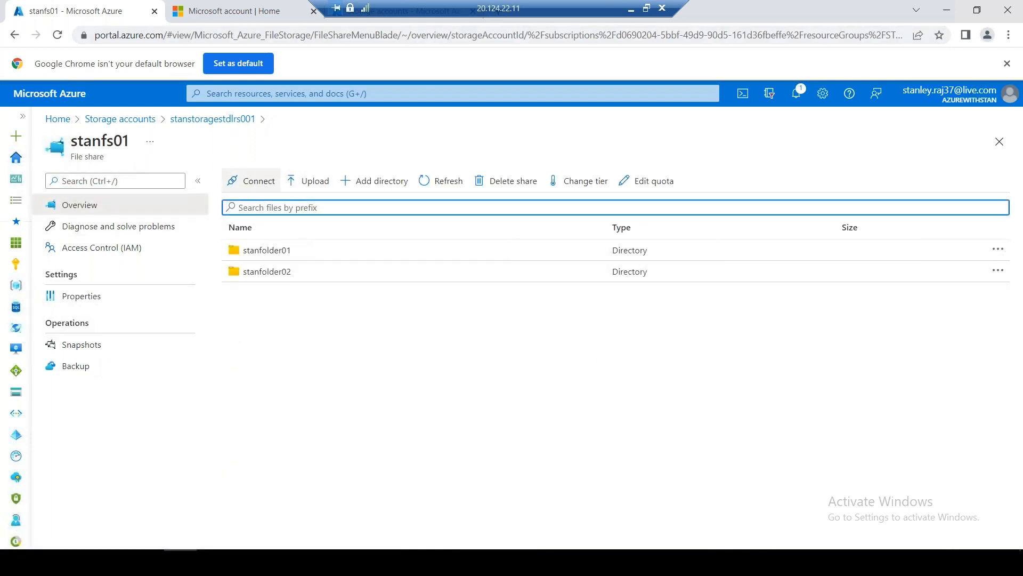
click(257, 184)
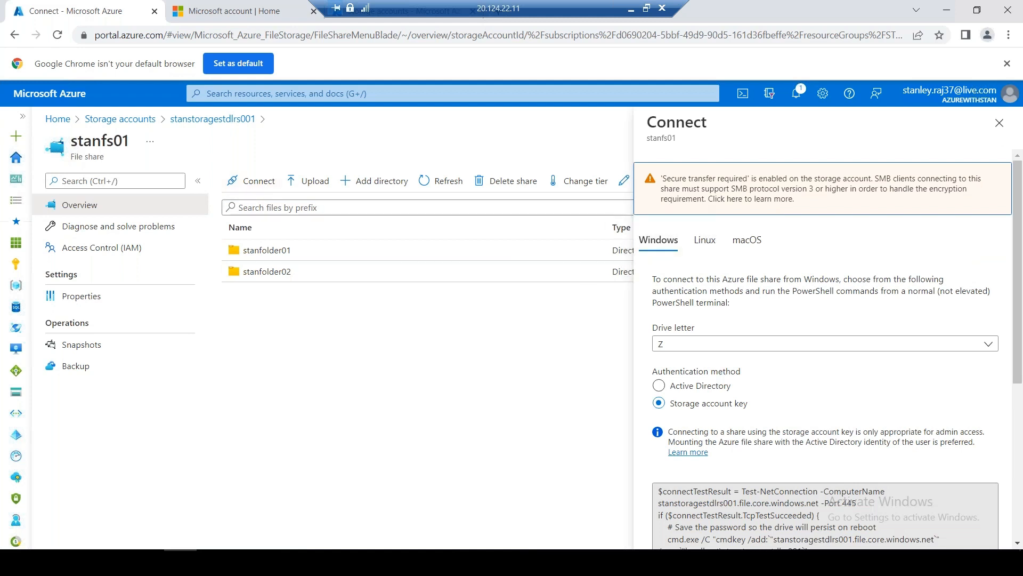
click(696, 387)
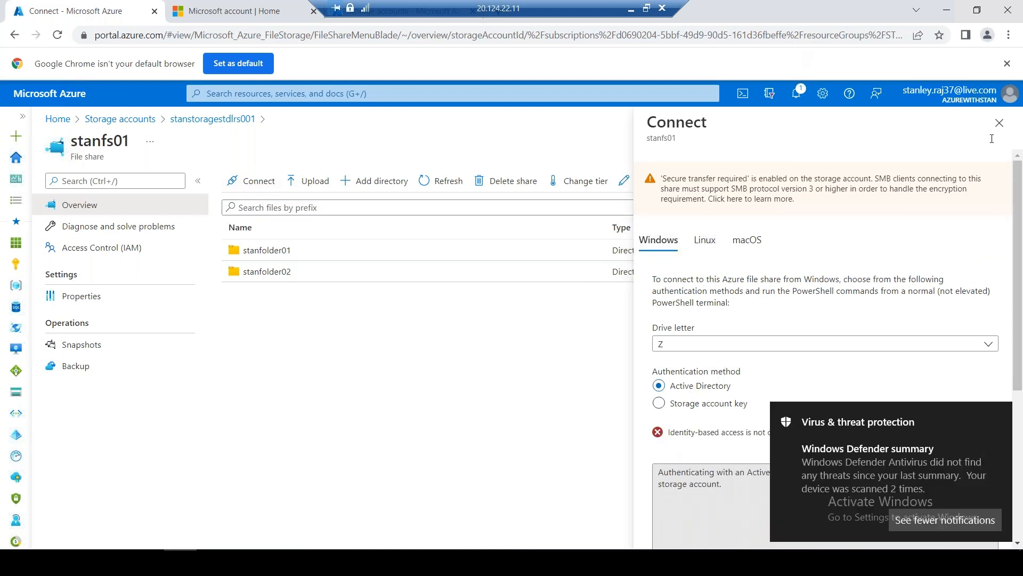
click(998, 124)
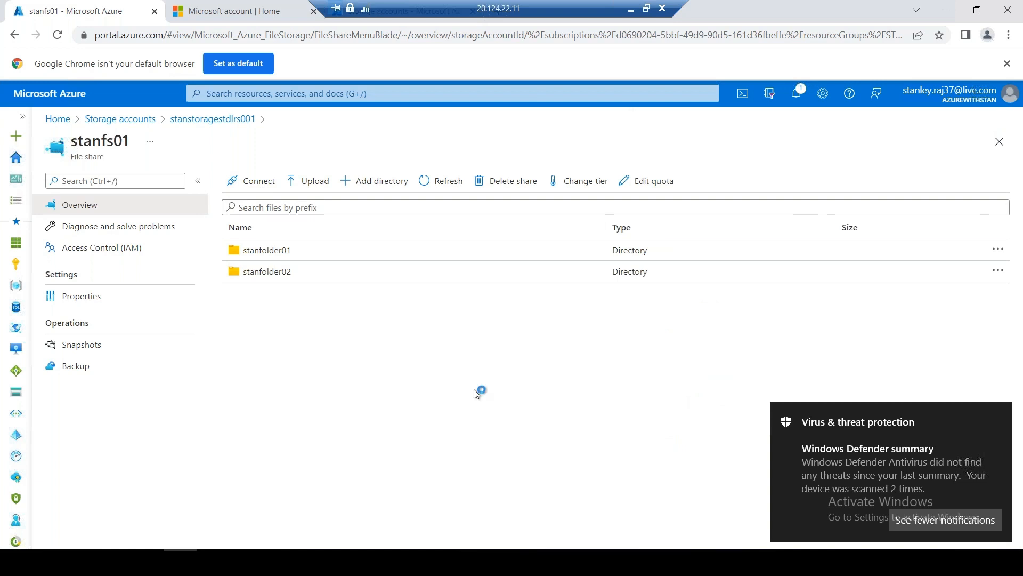
Check stanfolder01's actions, revisit the share's connection and properties, then return to stanstoragestdlrs001's file shares
click(998, 249)
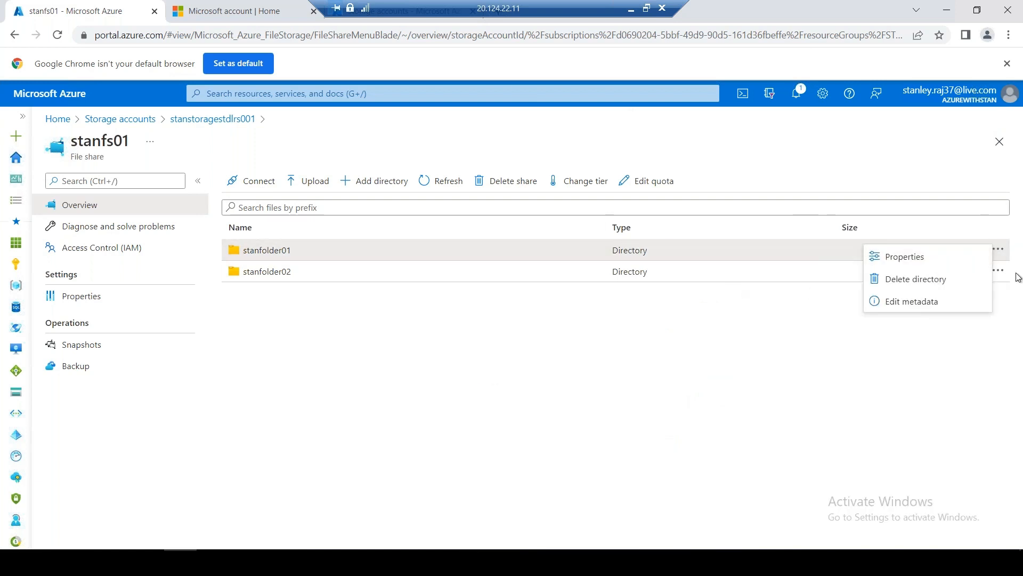
click(356, 337)
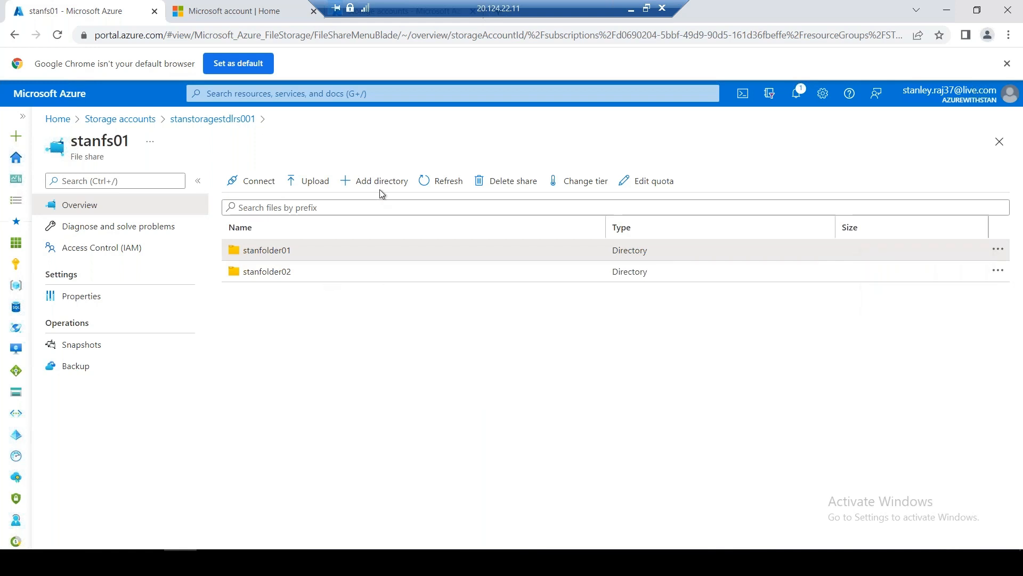
click(254, 184)
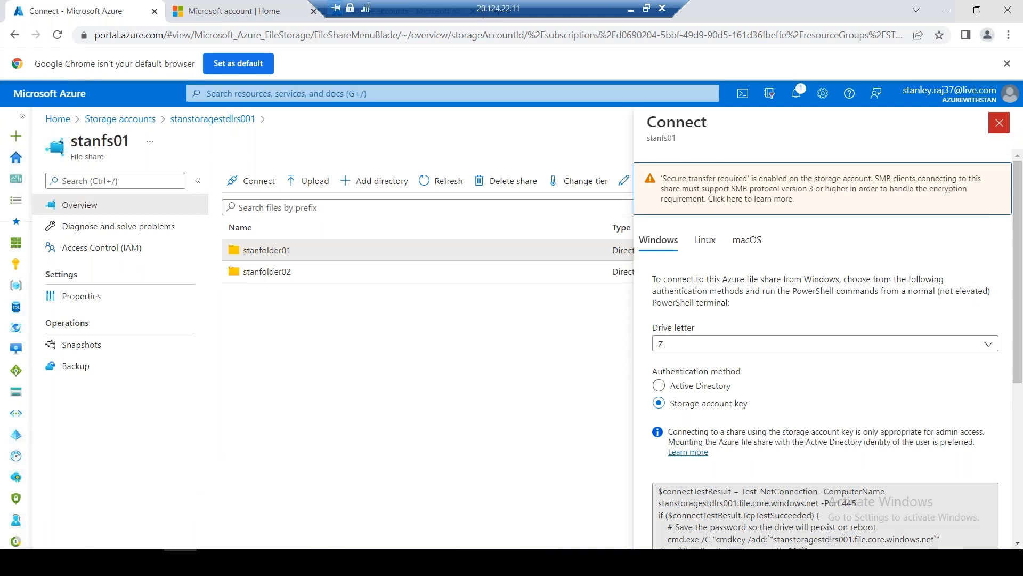
click(1000, 123)
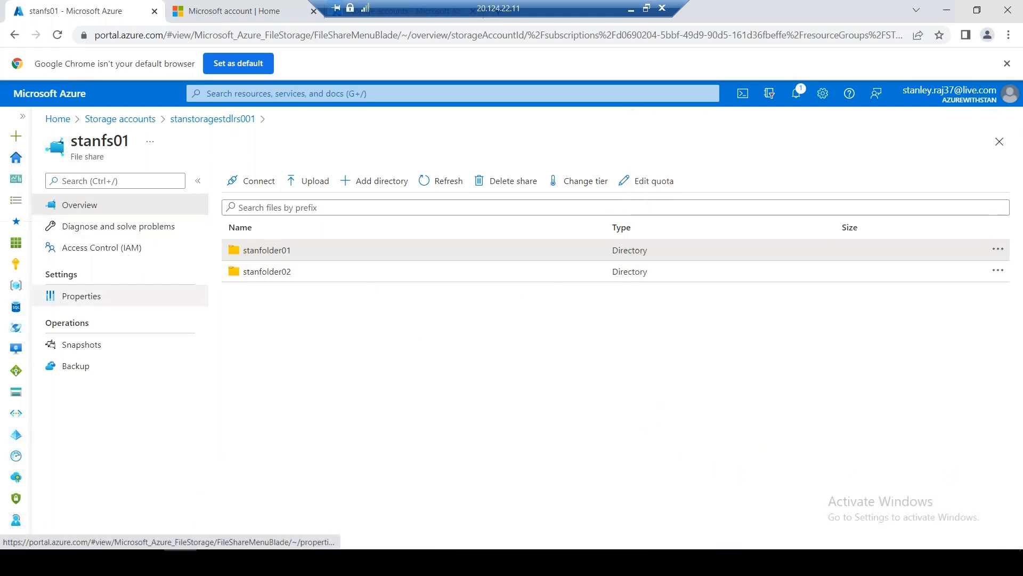
click(199, 296)
click(230, 119)
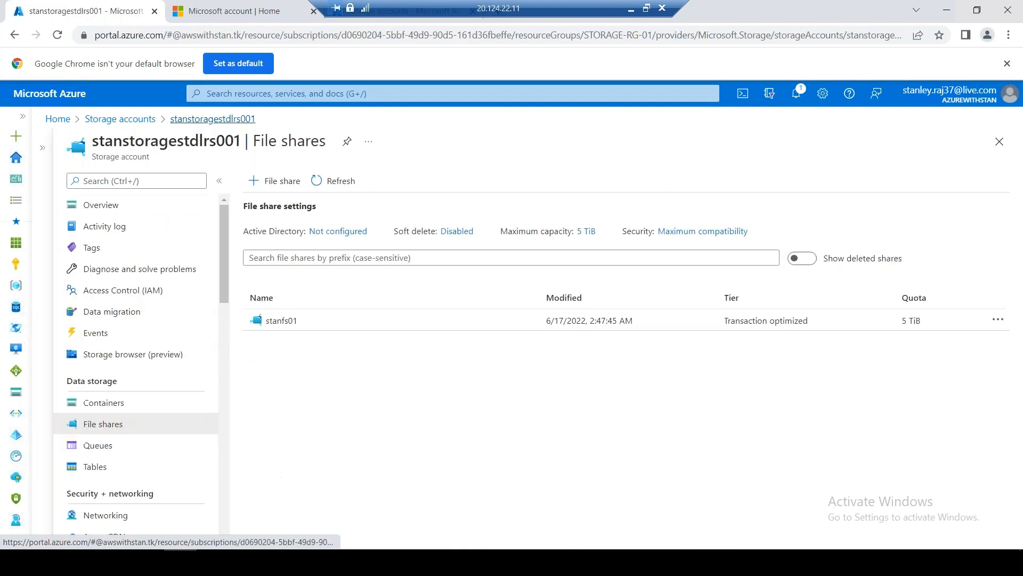
click(331, 232)
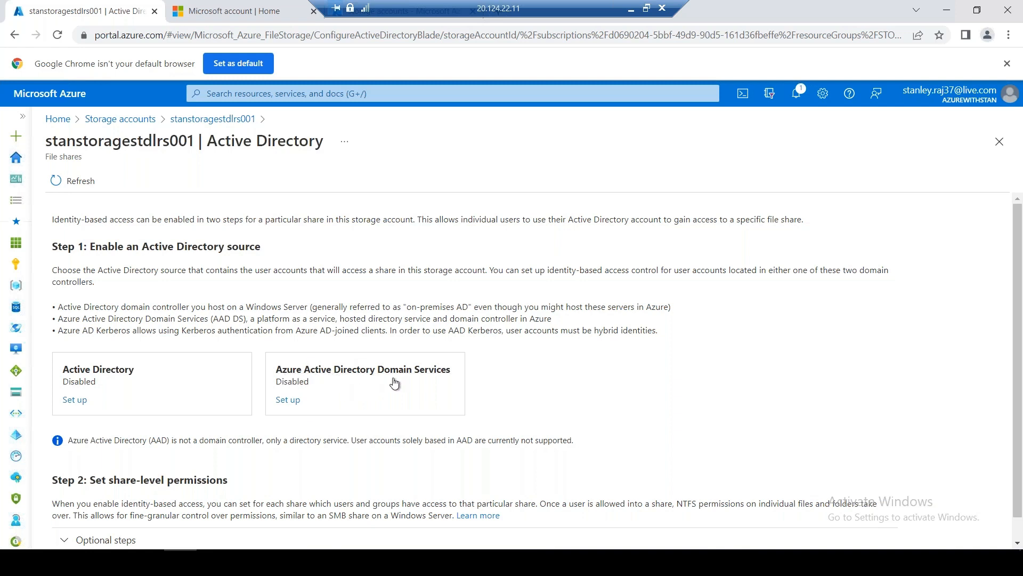
click(226, 124)
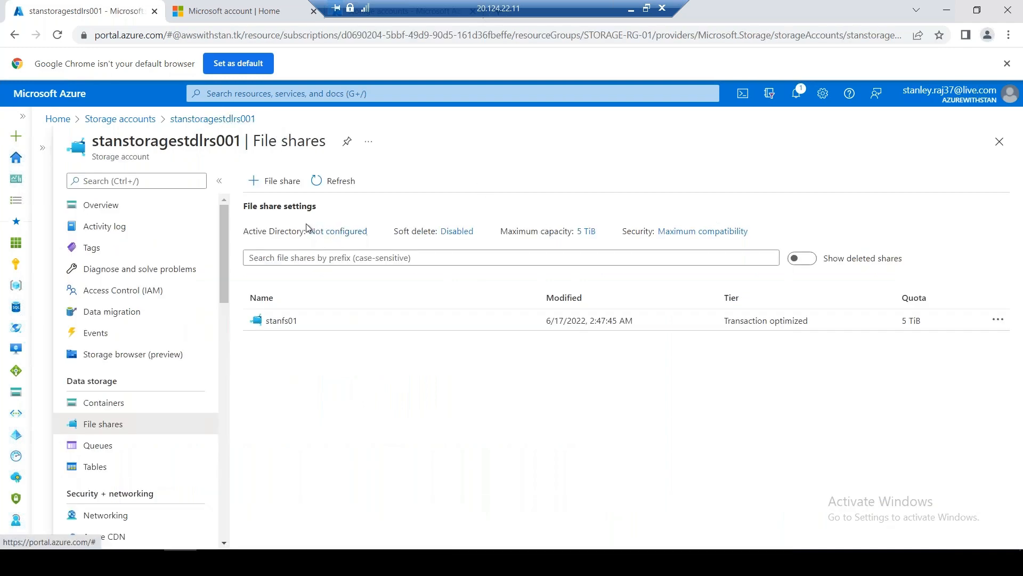
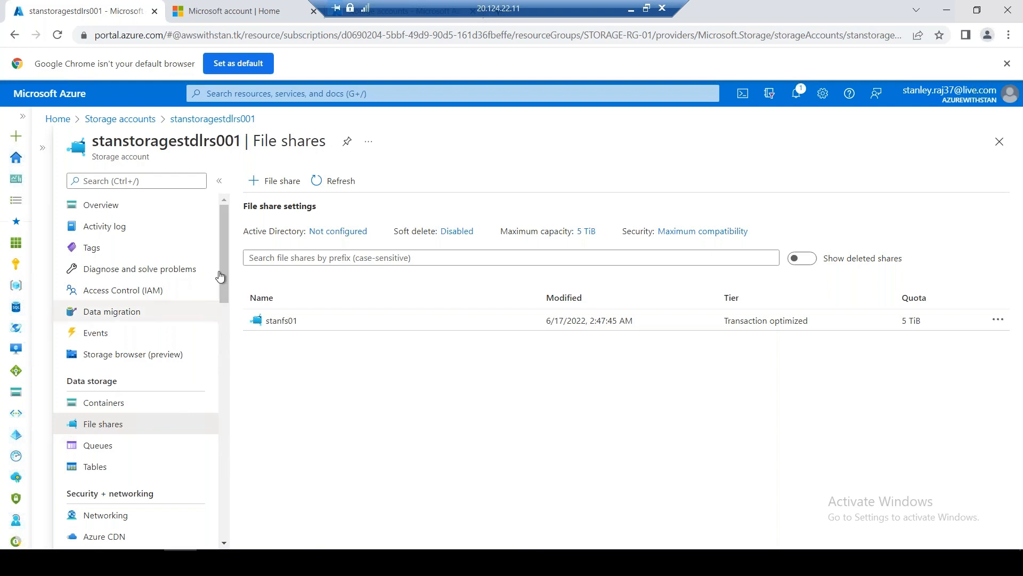
Review the storage account's Geo-replication details, then return to its file shares list
drag(221, 276, 228, 369)
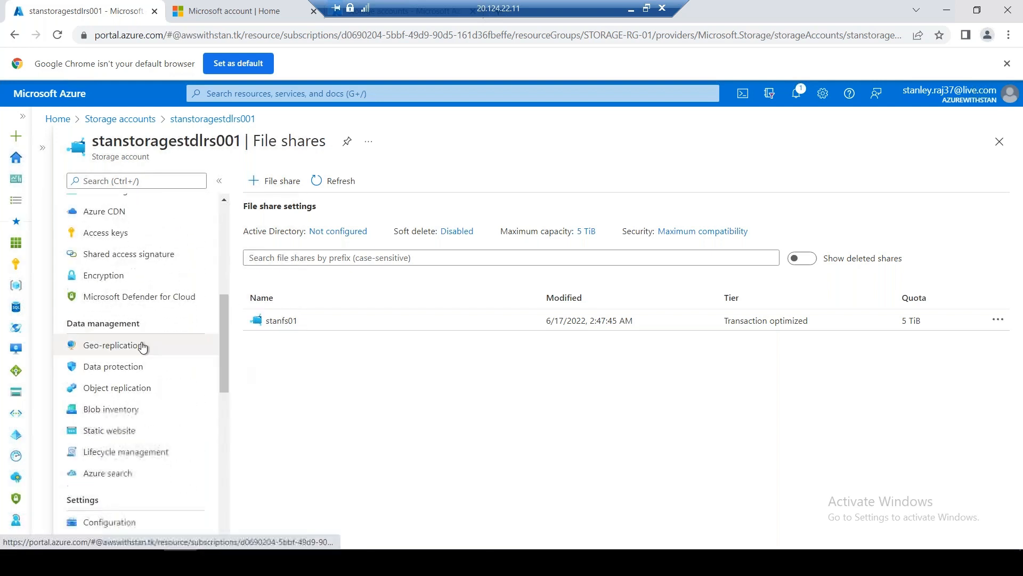
click(142, 346)
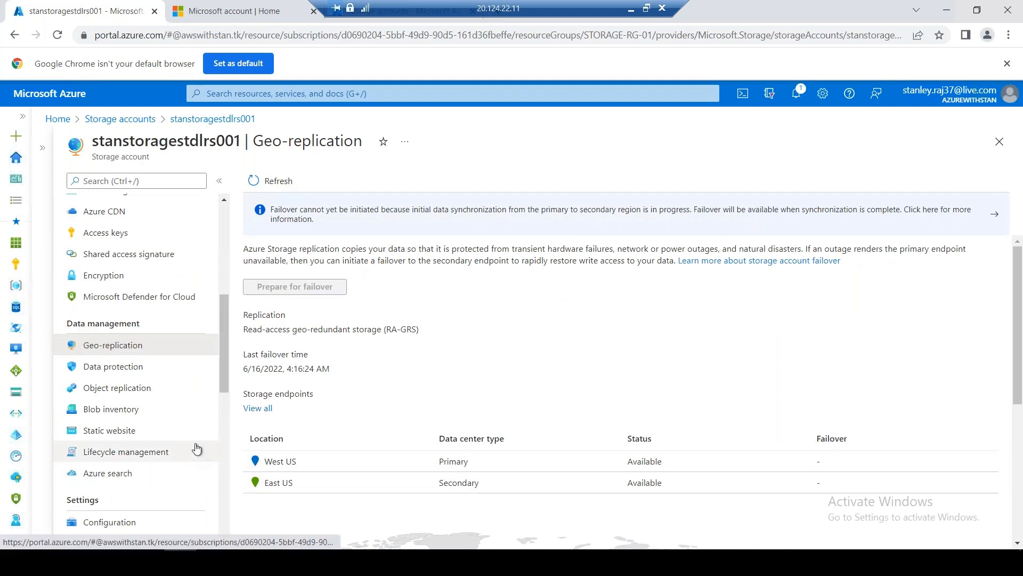
scroll(192, 452, down, 3)
scroll(193, 479, down, 3)
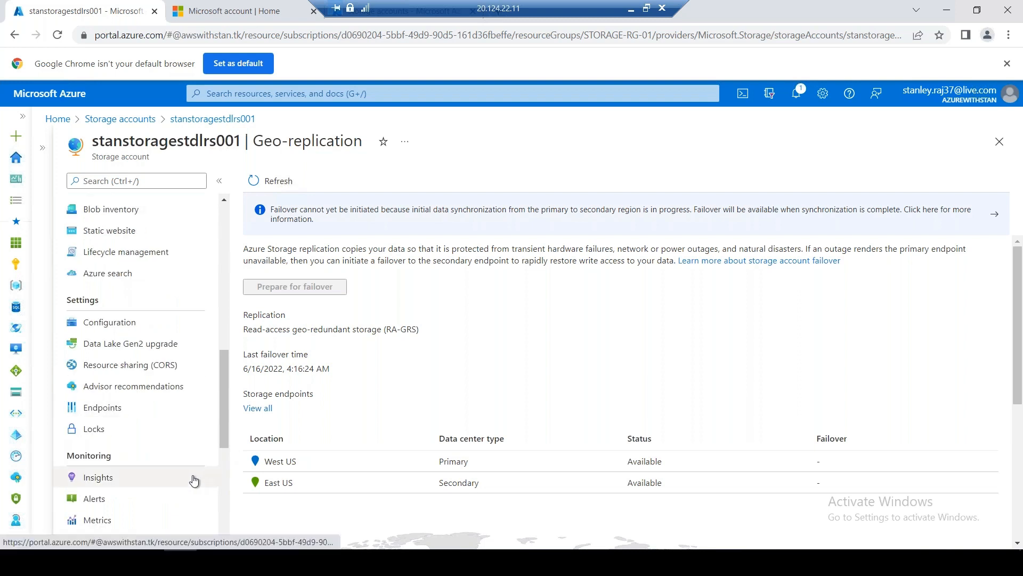
scroll(194, 480, down, 2)
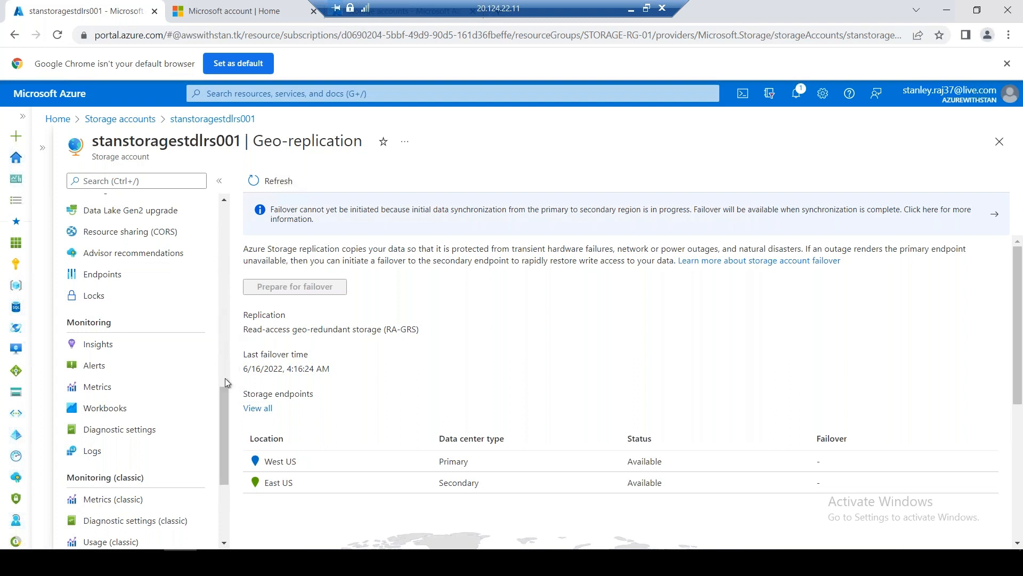
drag(222, 385, 224, 198)
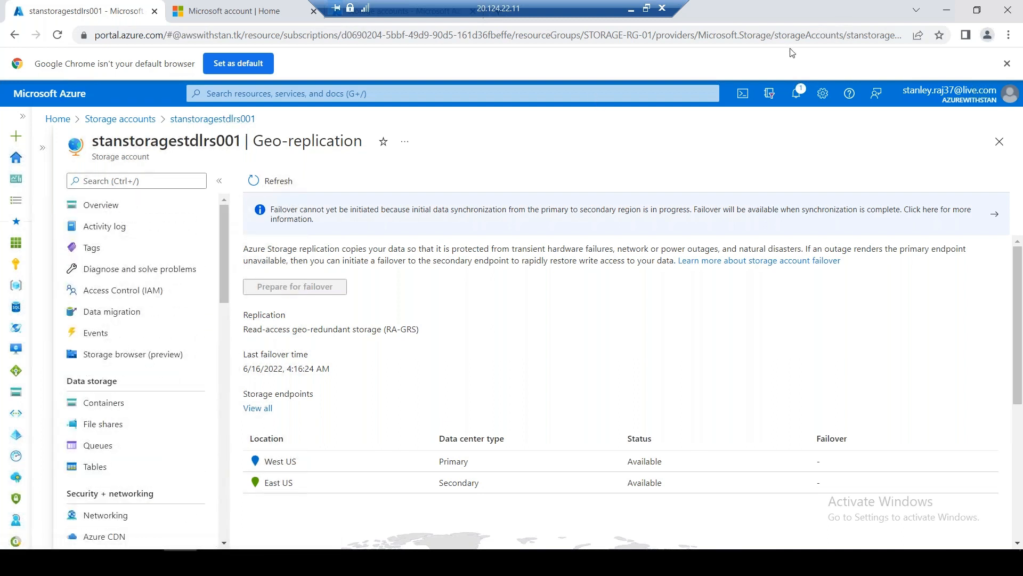
click(109, 423)
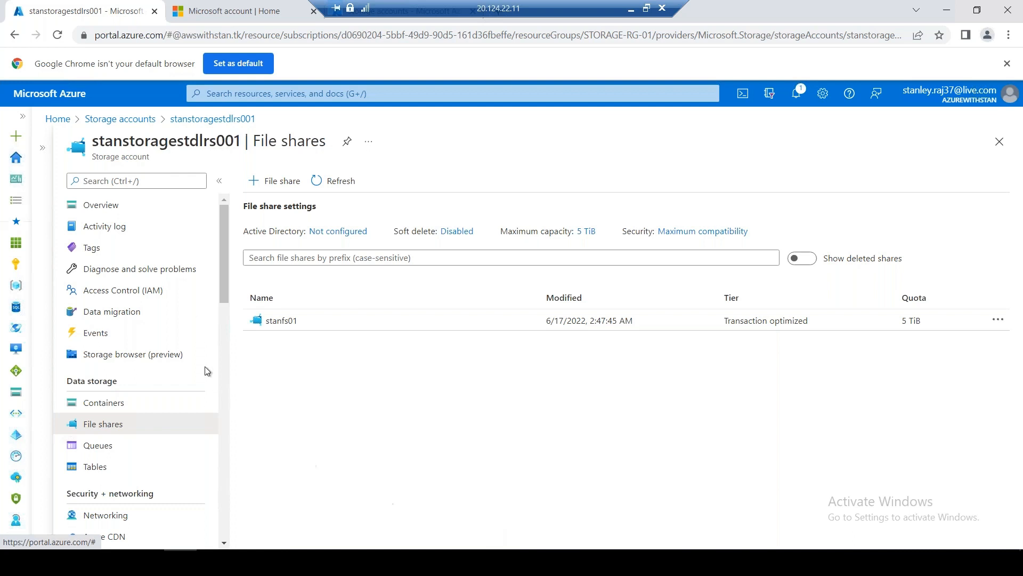
Look over blockblbprelrs001 and pagepreblblrs001 in Storage accounts, then start a new storage account
click(136, 120)
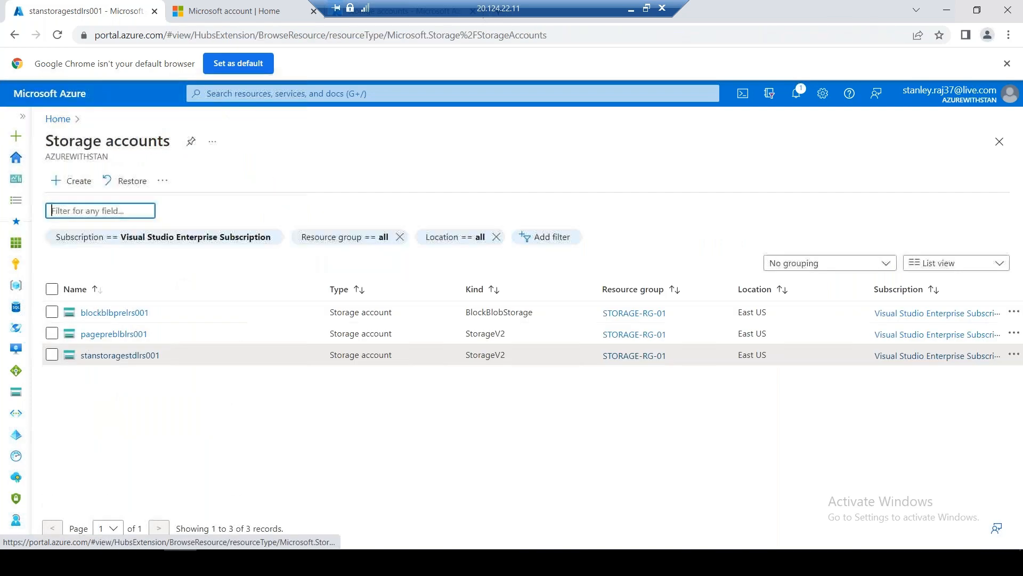
click(114, 287)
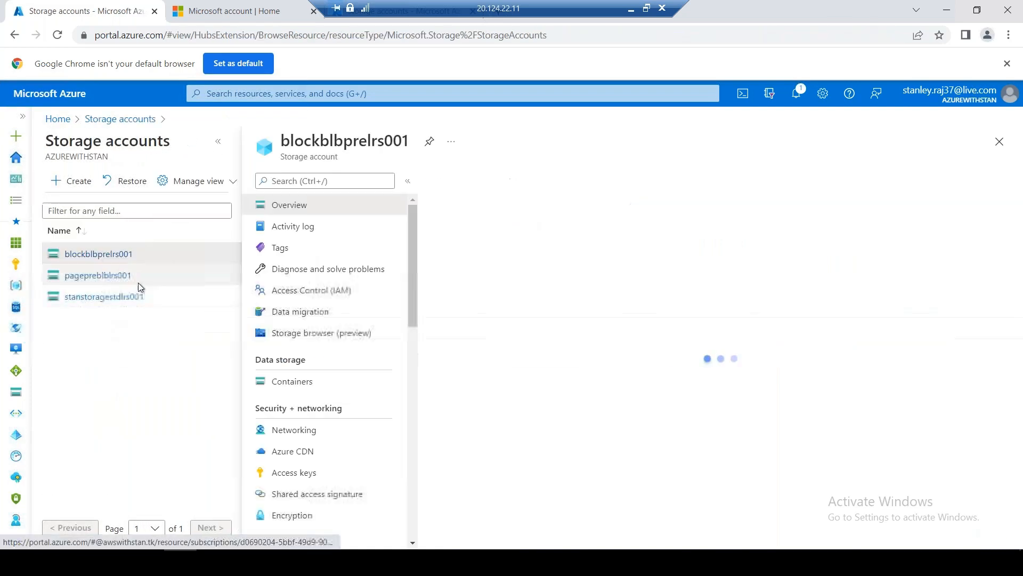
click(109, 276)
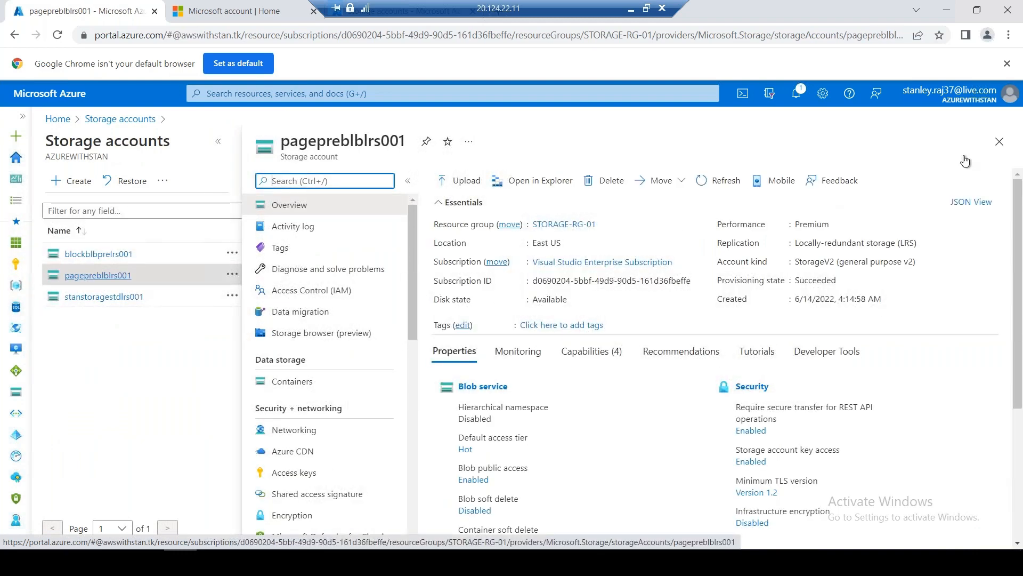
click(999, 141)
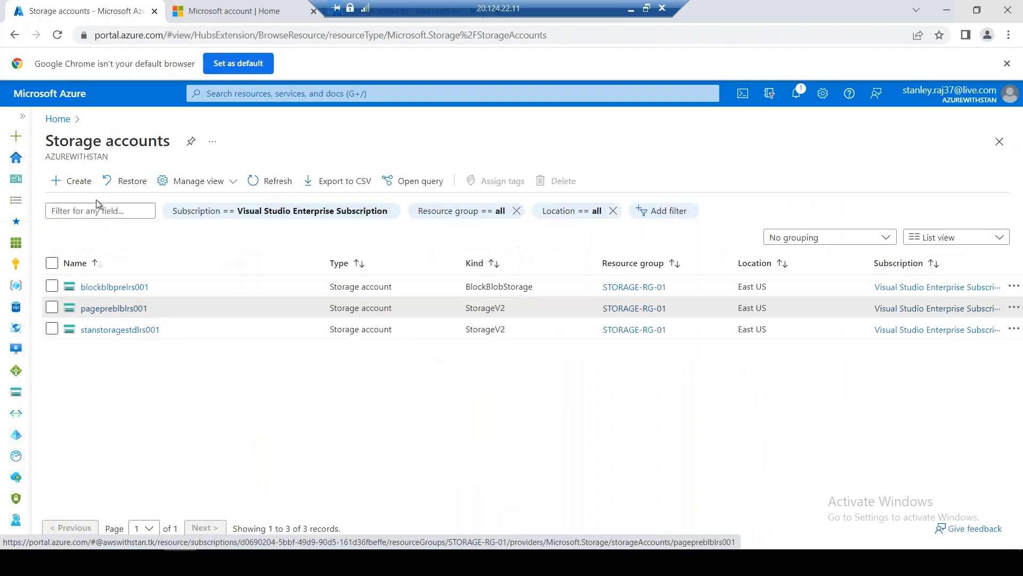
click(70, 178)
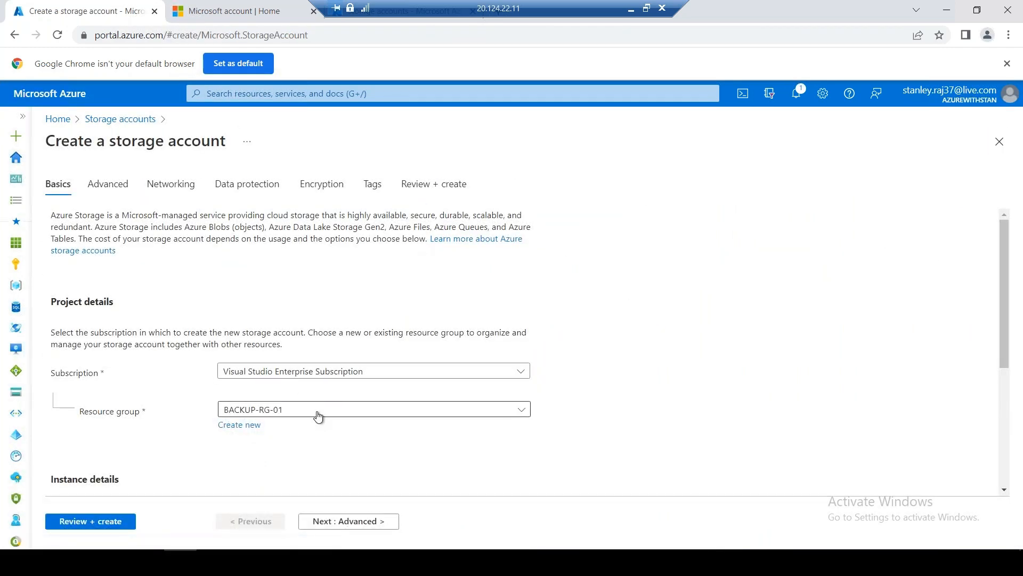
Choose resource group STORAGE-RG-01, Premium performance and the File shares account type
click(382, 416)
click(335, 395)
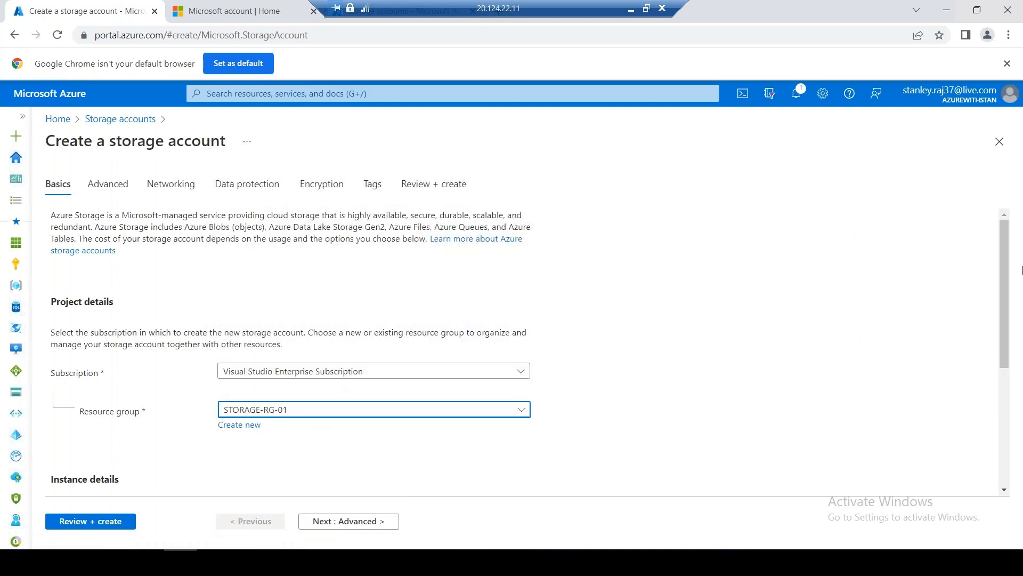
drag(1006, 261, 996, 444)
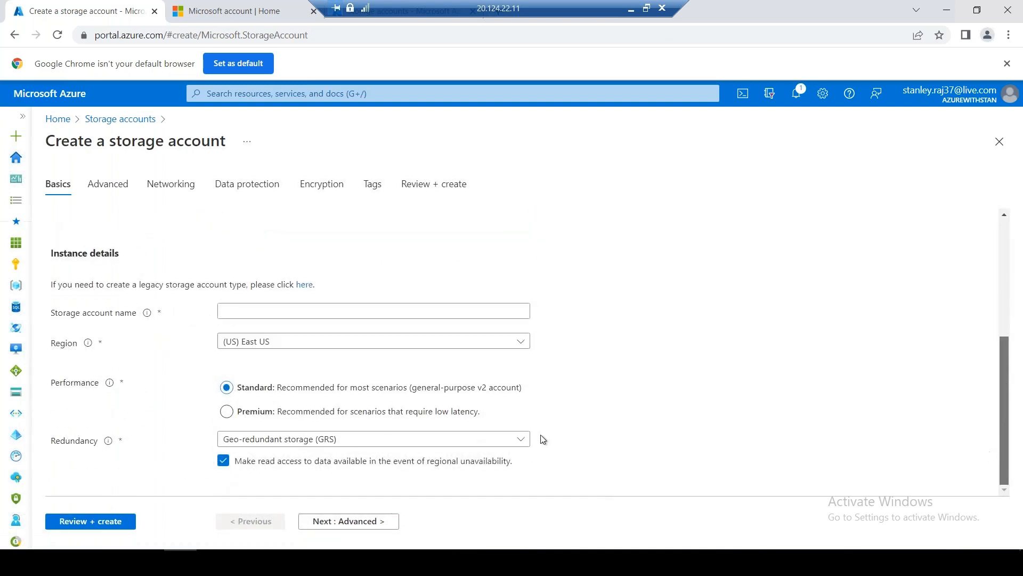
click(226, 411)
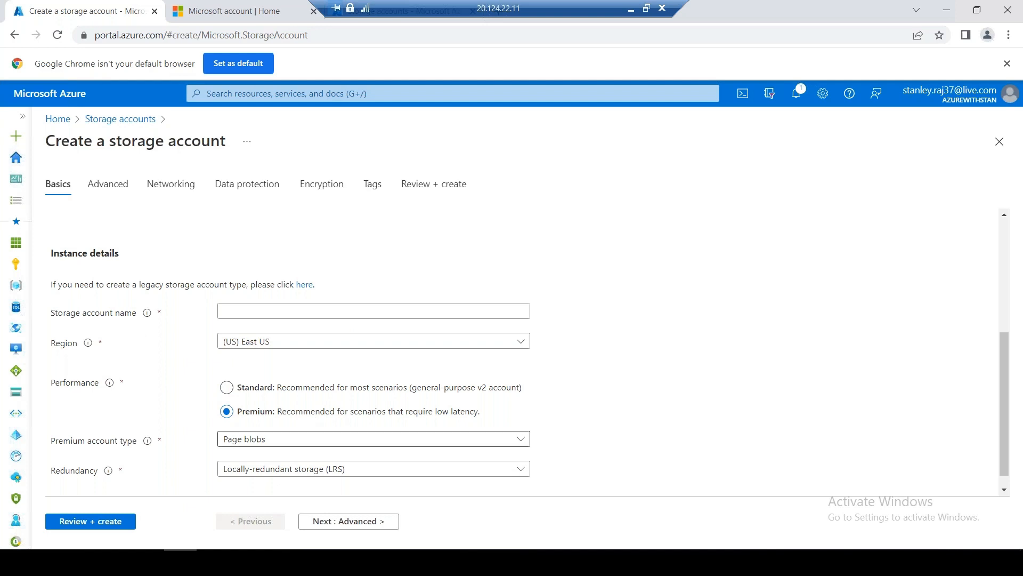
click(303, 439)
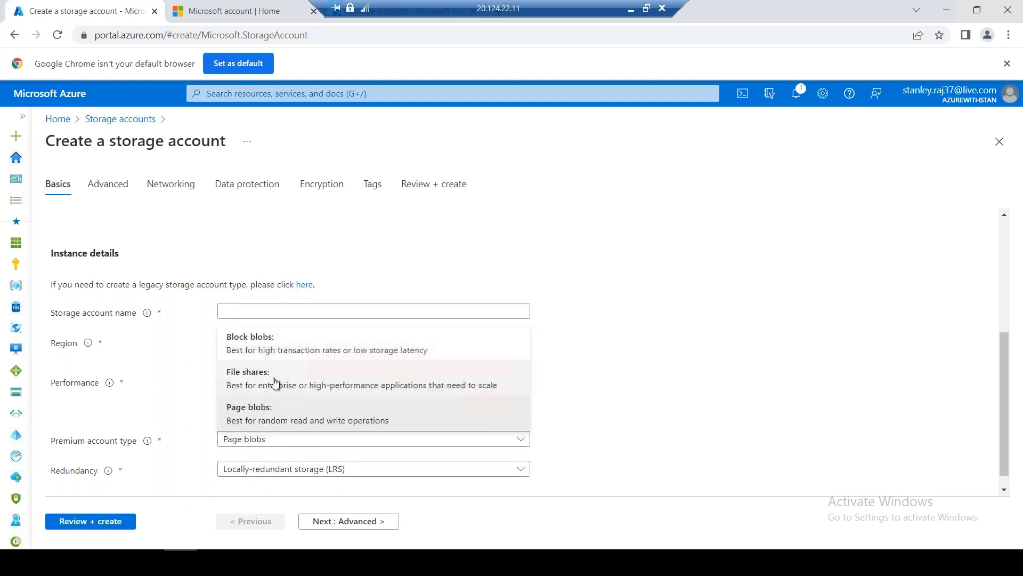
click(288, 384)
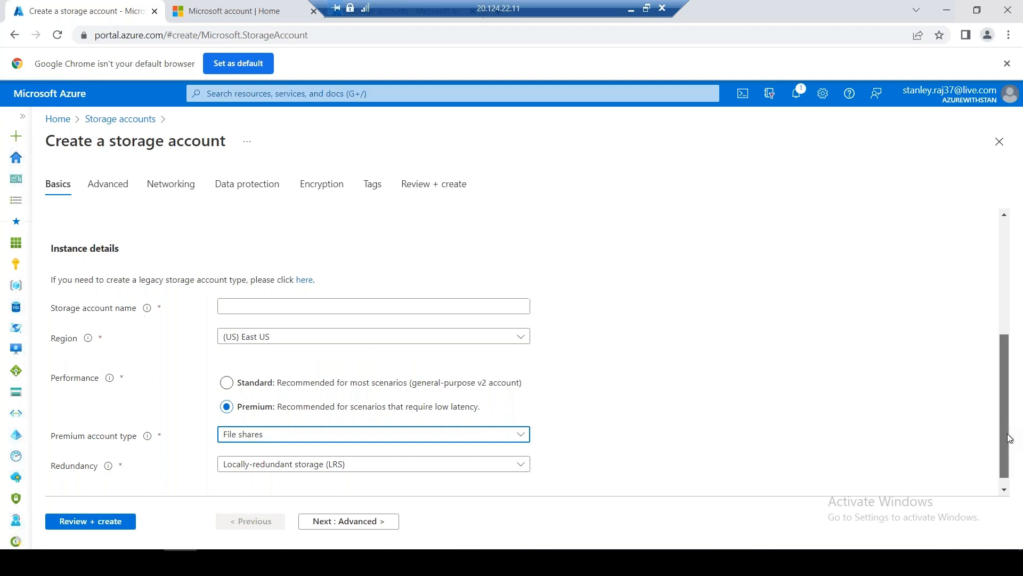
scroll(1005, 384, down, 1)
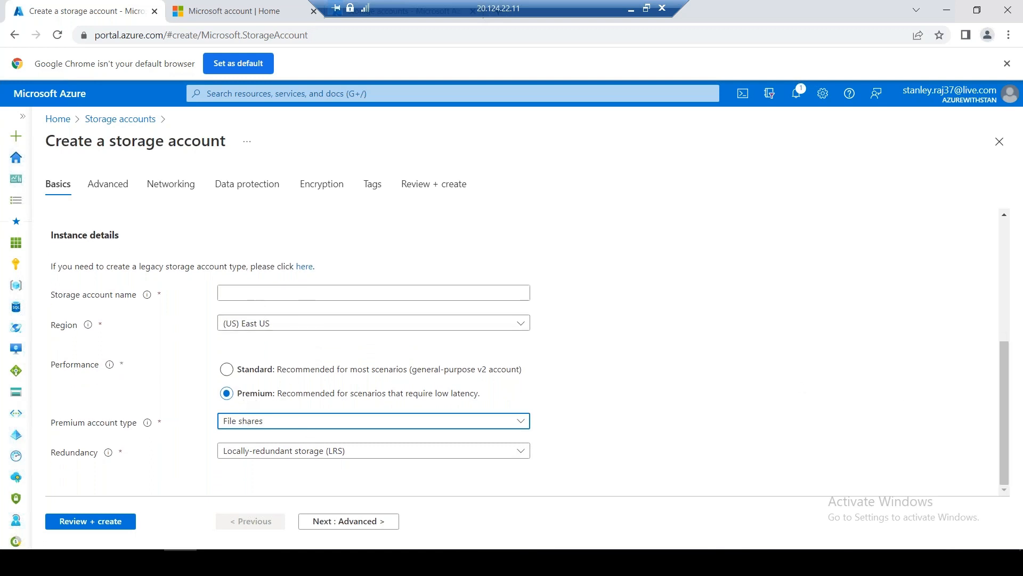
Name the account stgprefs001 and keep locally-redundant storage (LRS) as its redundancy
click(264, 292)
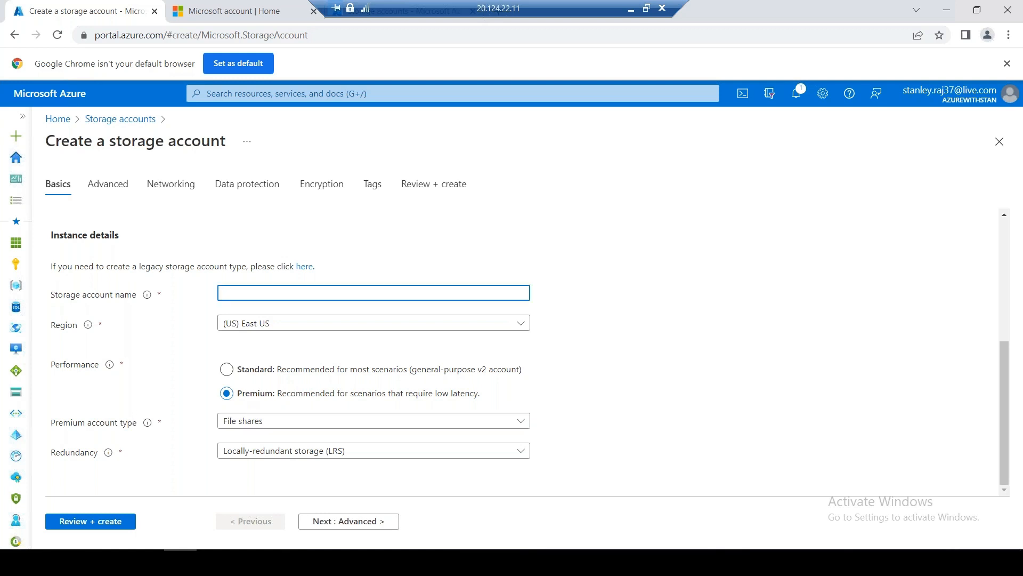
text(stgprefs001)
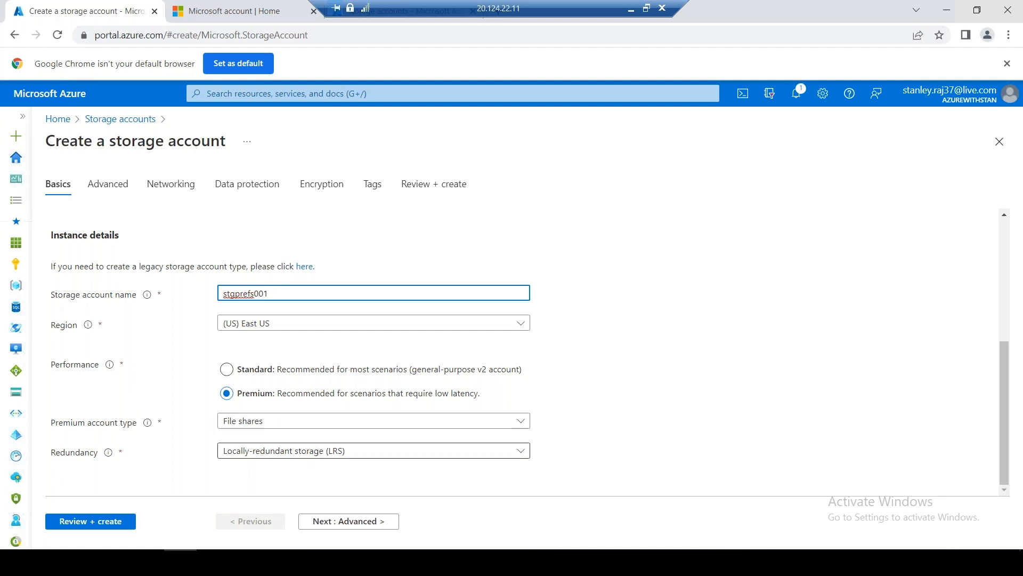
click(312, 456)
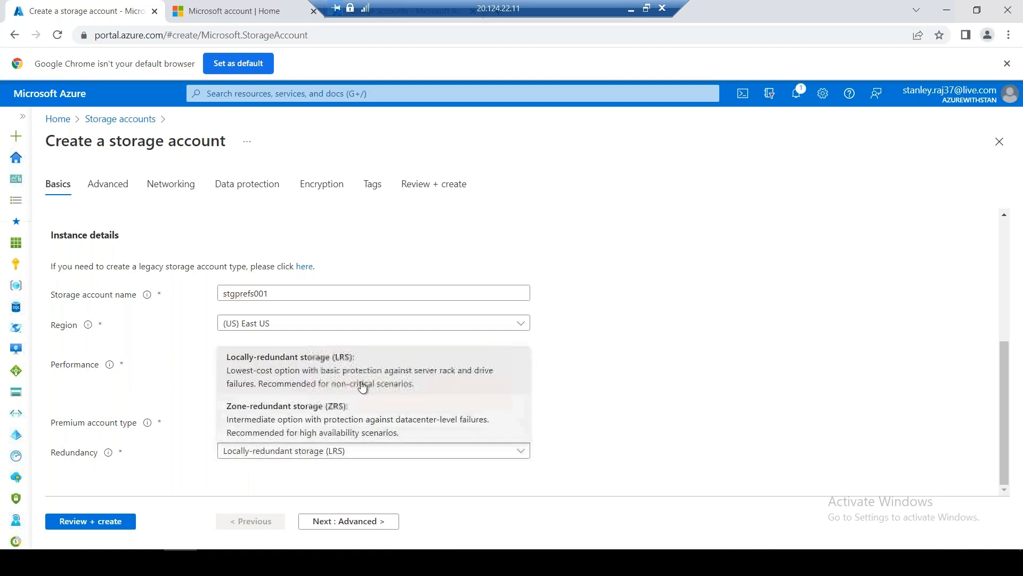
click(644, 373)
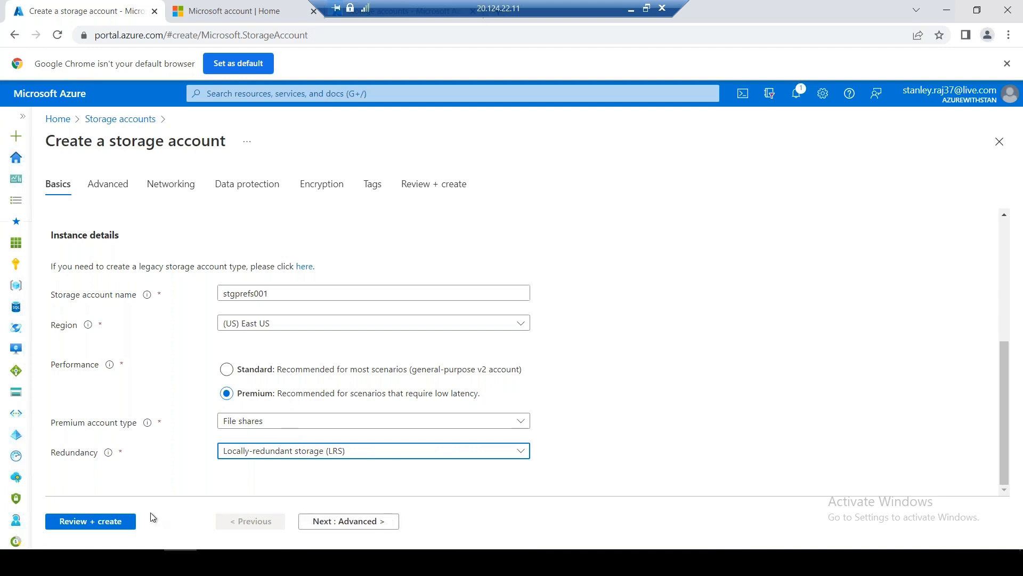
click(348, 520)
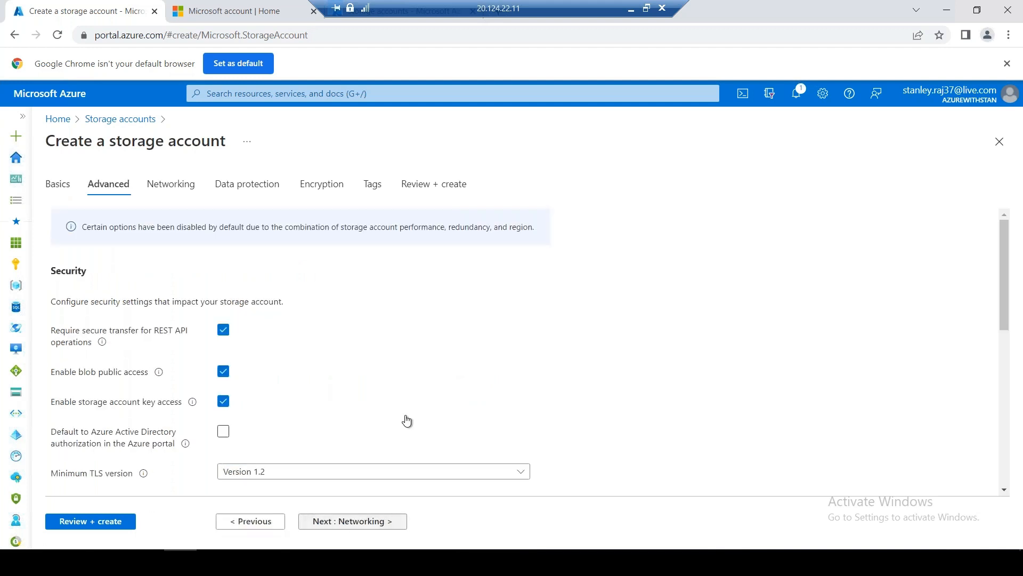
Select the Blob storage note 'To enable SFTP, hierarchical namespace must be enabled.'
scroll(408, 421, down, 1)
scroll(408, 418, down, 5)
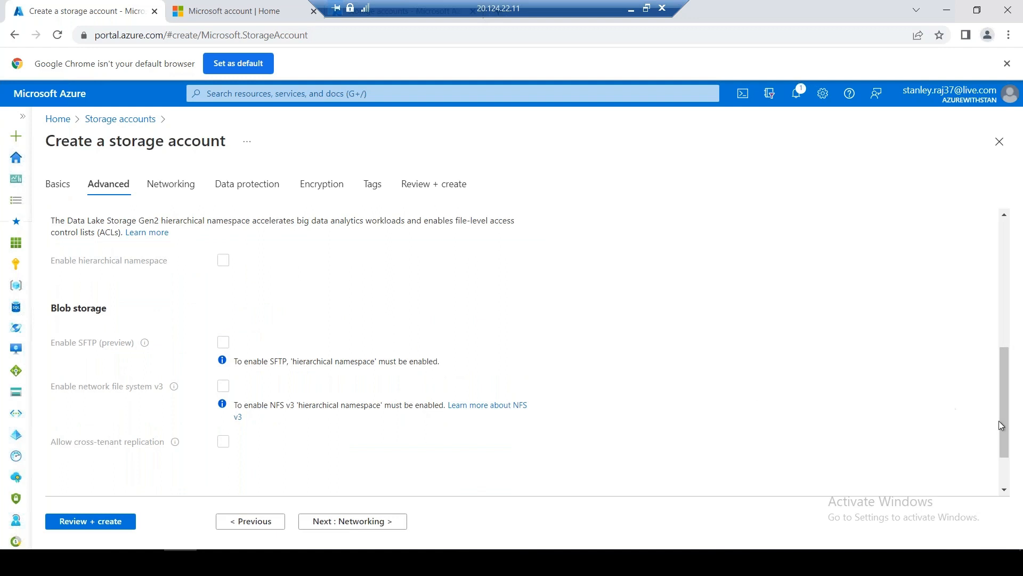
drag(998, 421, 1008, 464)
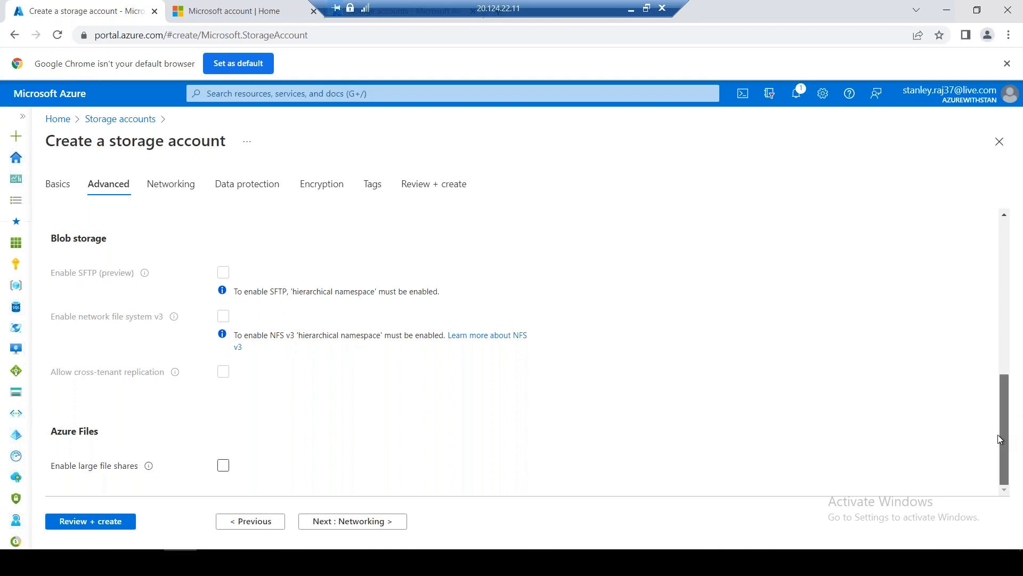
scroll(1000, 391, up, 2)
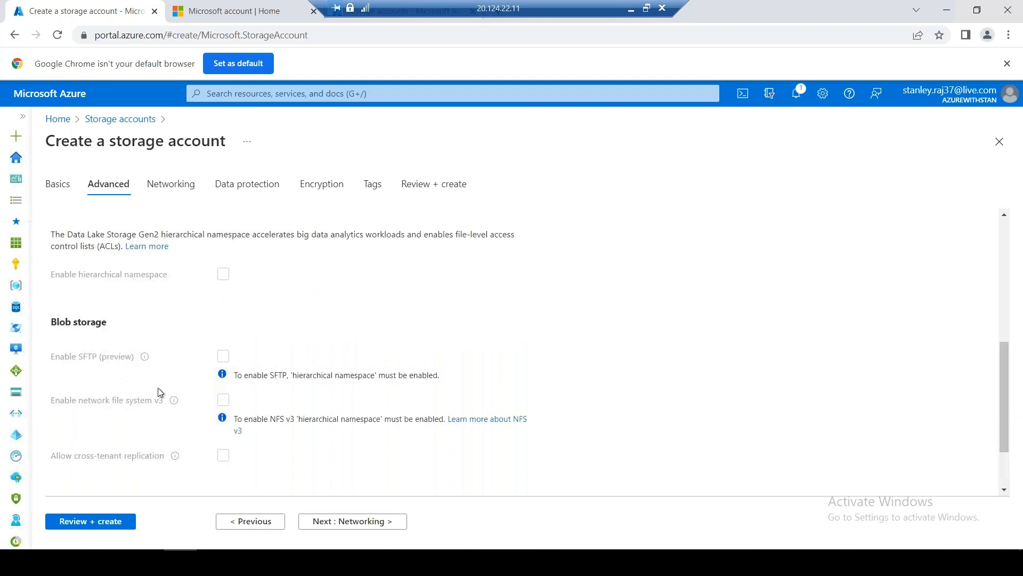
drag(440, 375, 235, 384)
key(ctrl+c)
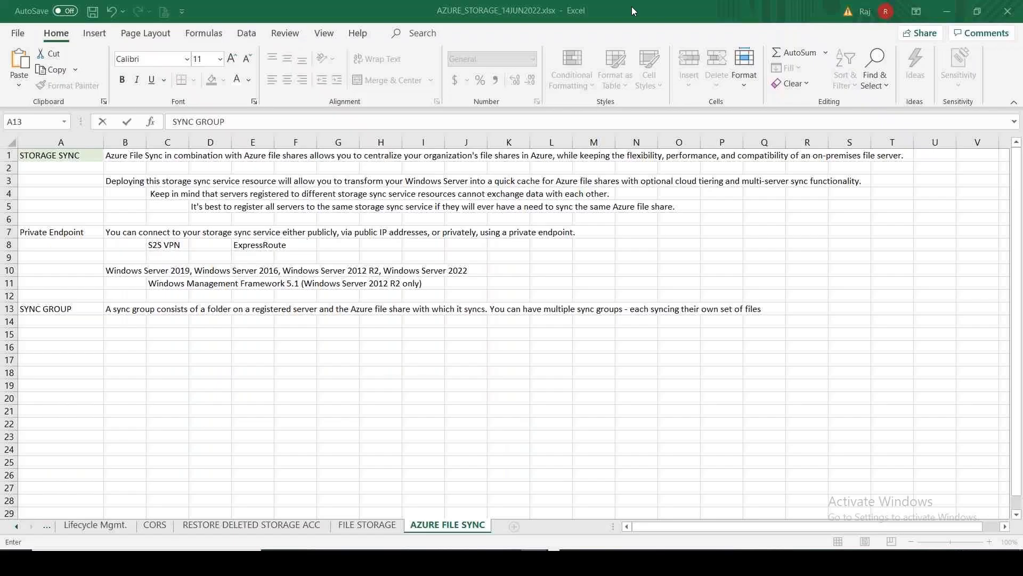
Paste the SFTP hierarchical-namespace note into cell B16 and enter NFS in B17
click(631, 8)
click(110, 345)
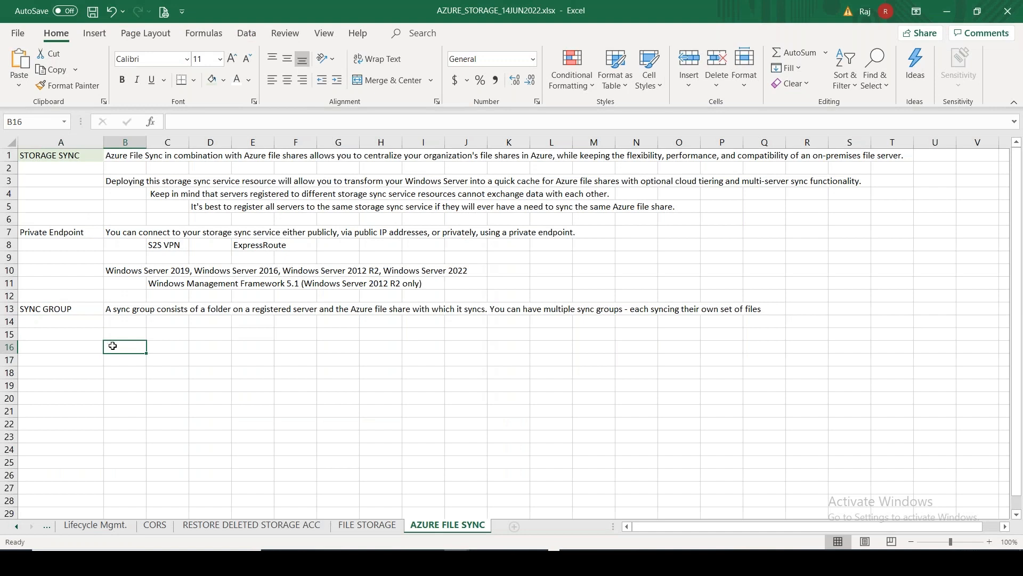
key(ctrl+v)
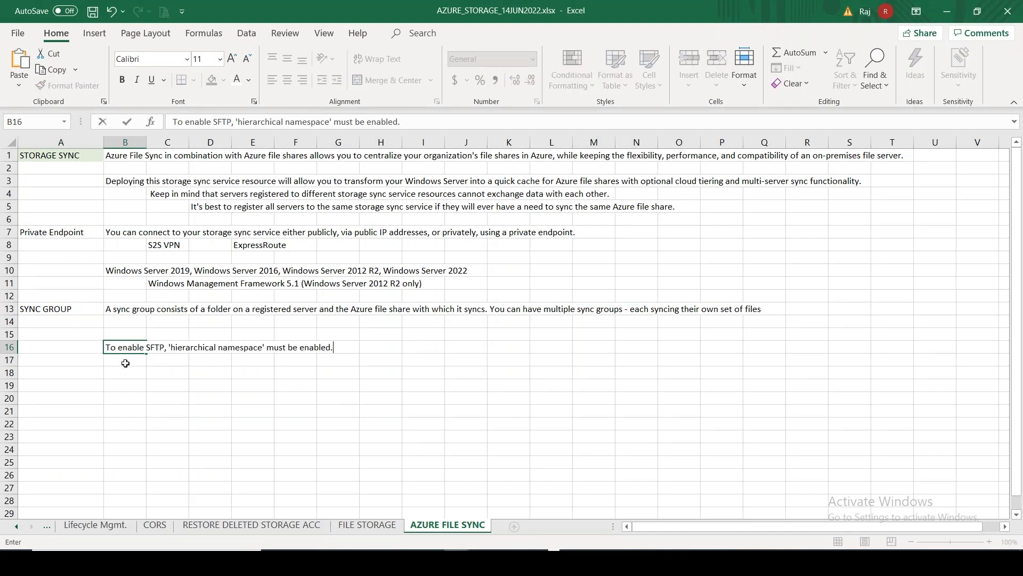
click(125, 363)
text(NFS)
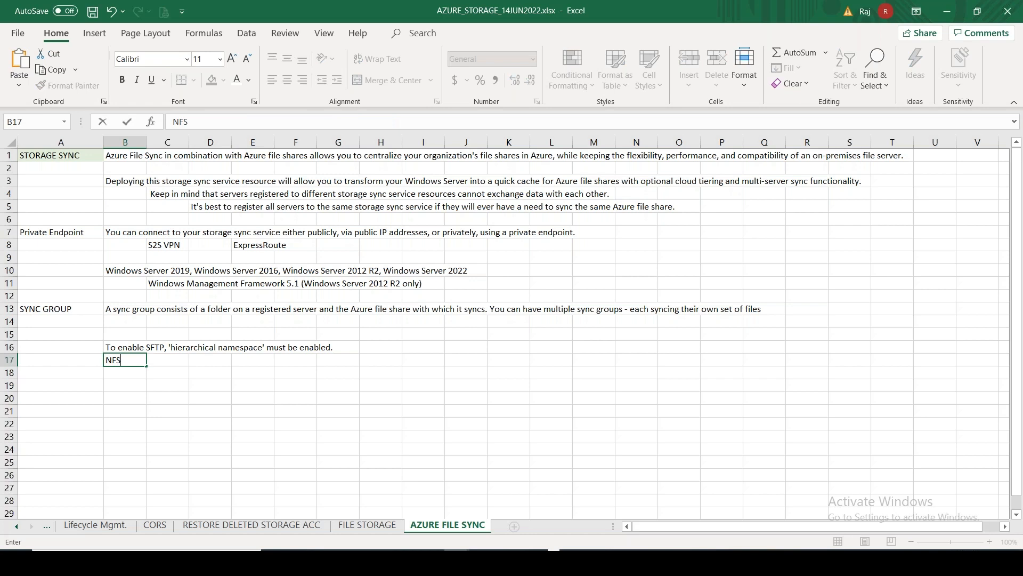
key(alt+Tab)
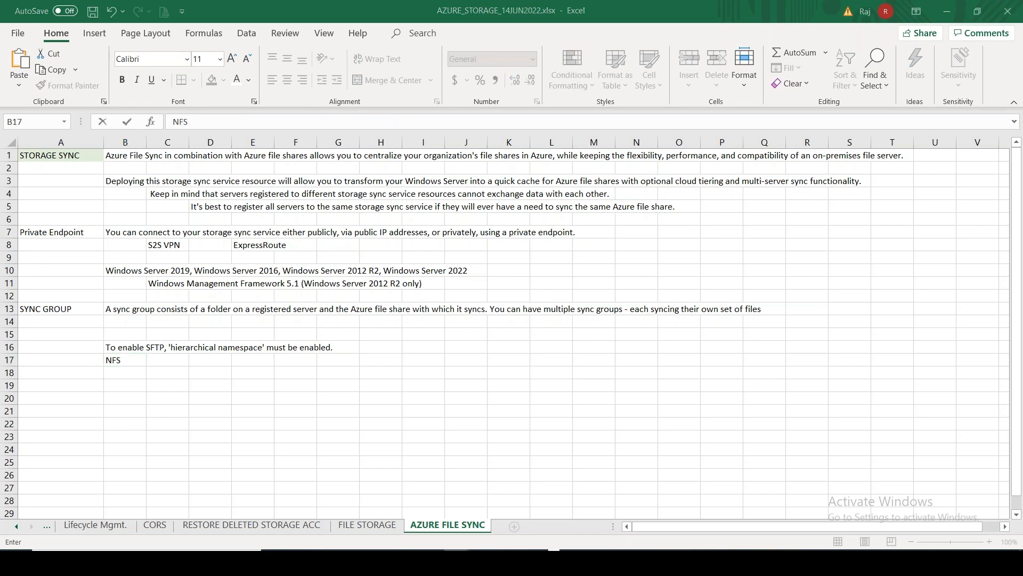
key(alt+Tab)
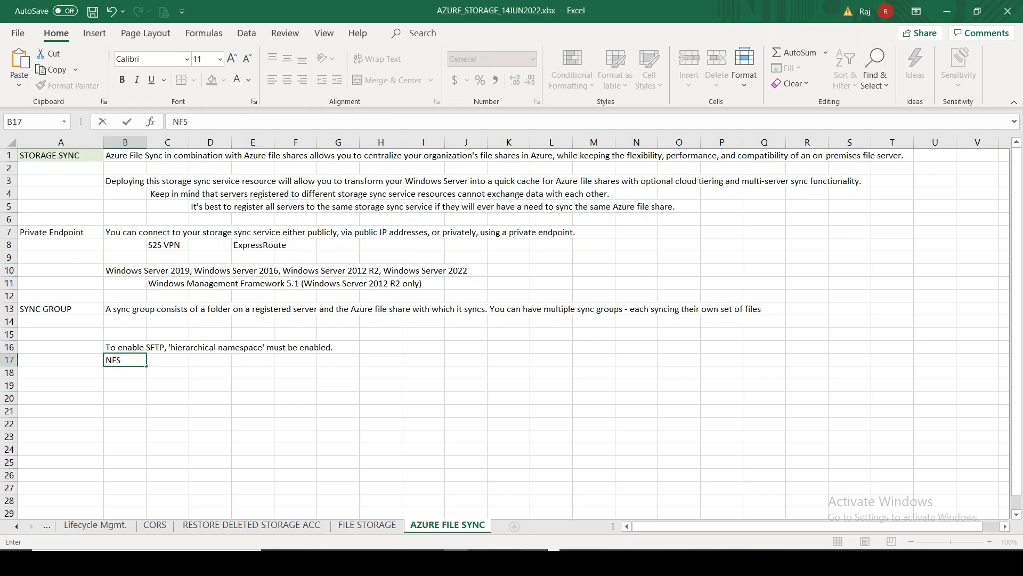
key(alt+Tab)
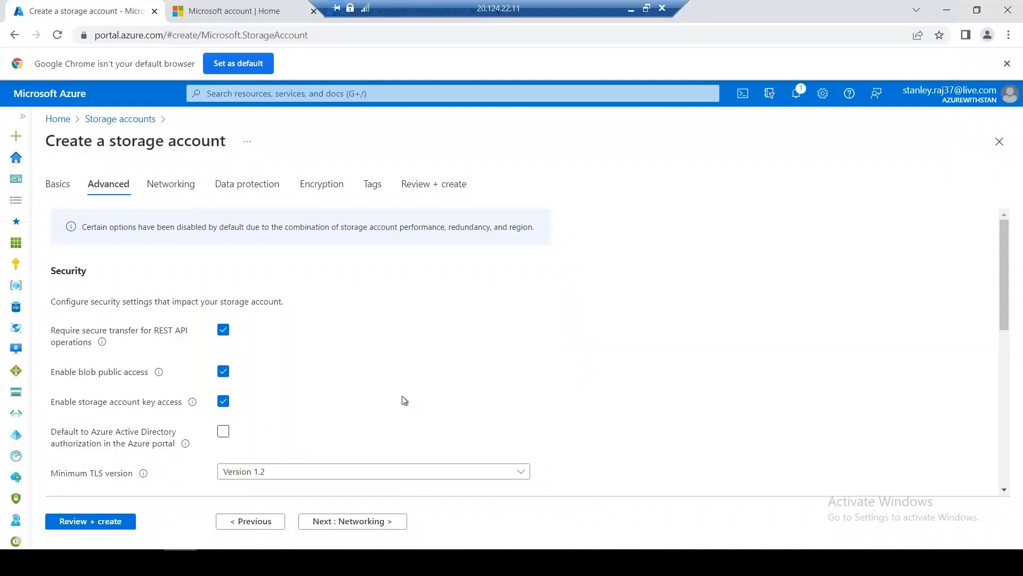
Turn on Enable large file shares on the Advanced tab after reading its help text
drag(1010, 261, 1006, 333)
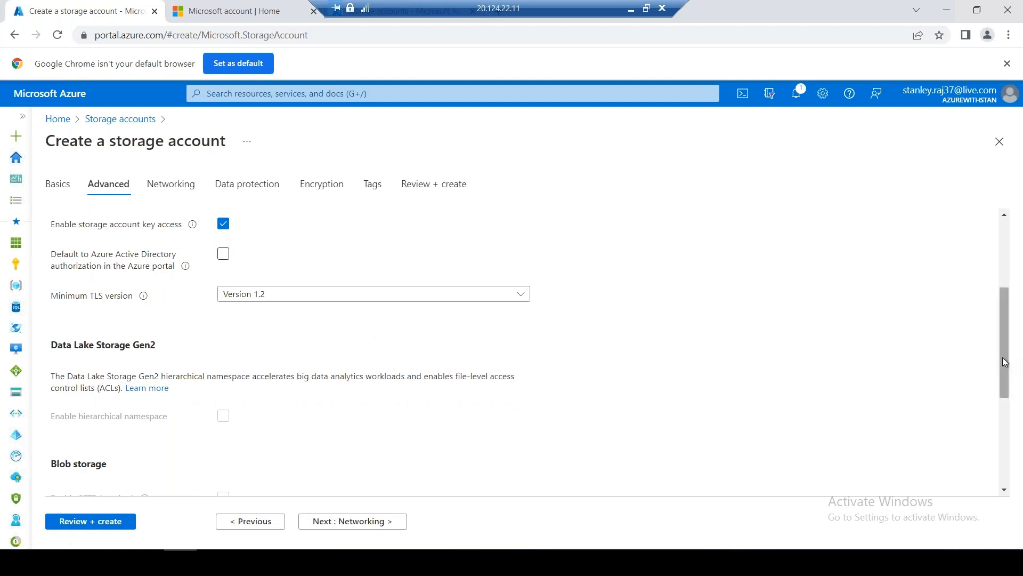
drag(1002, 357, 1015, 472)
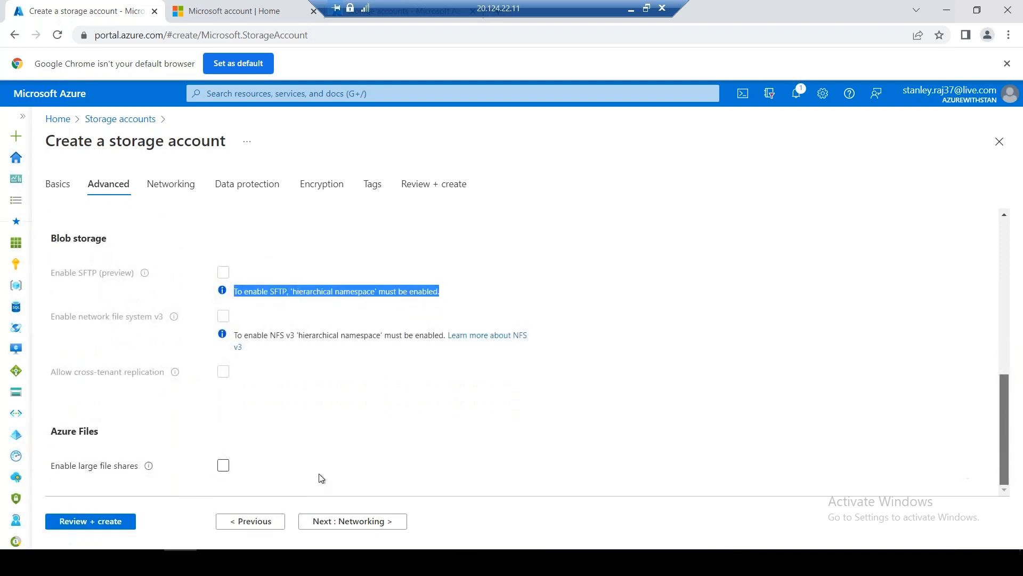
mouse_move(149, 467)
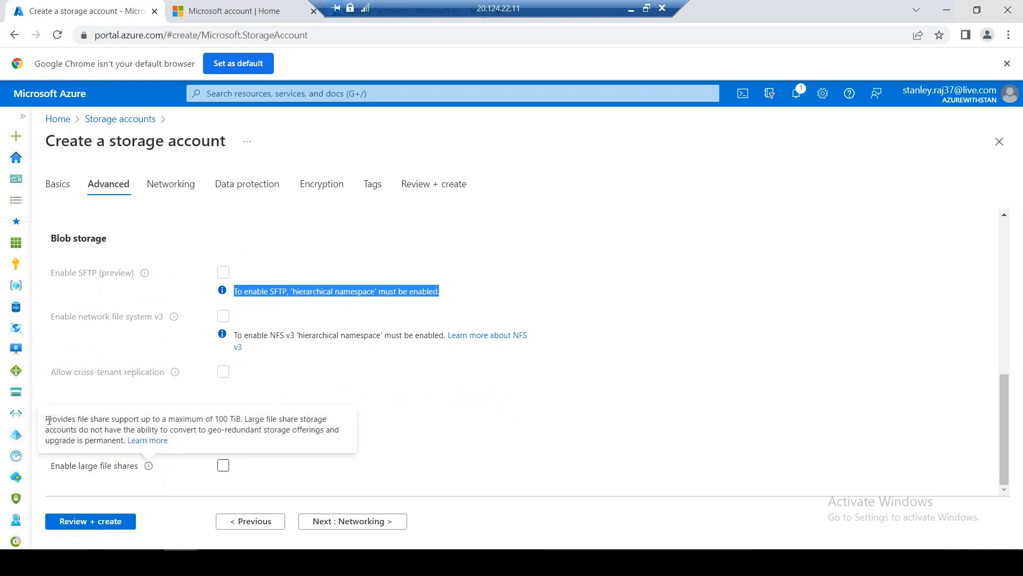
drag(48, 420, 123, 442)
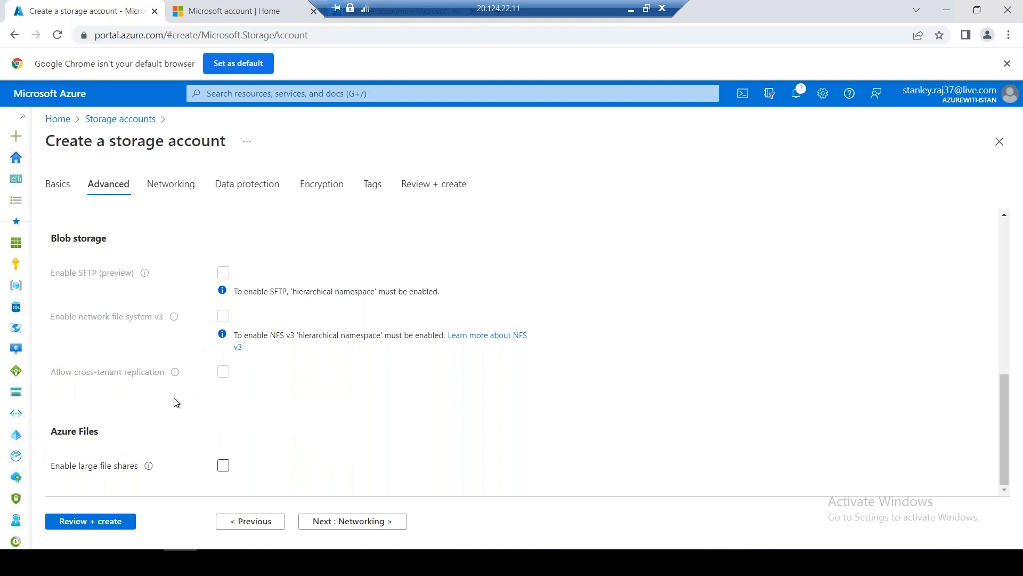
click(223, 465)
drag(51, 471, 137, 466)
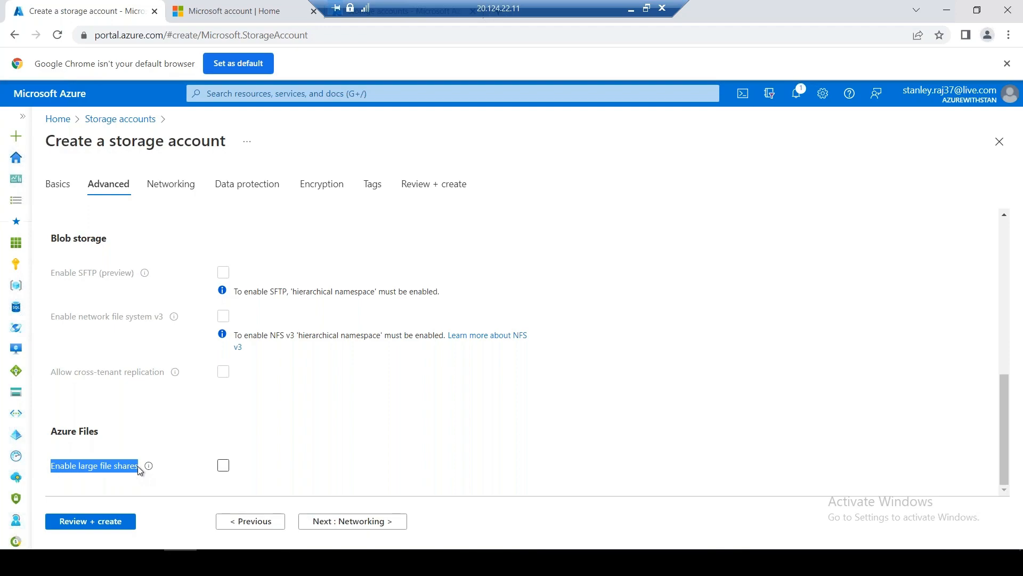
Commit NFS in B17 and type 'Enable large file shares' into Excel cell A19
click(629, 8)
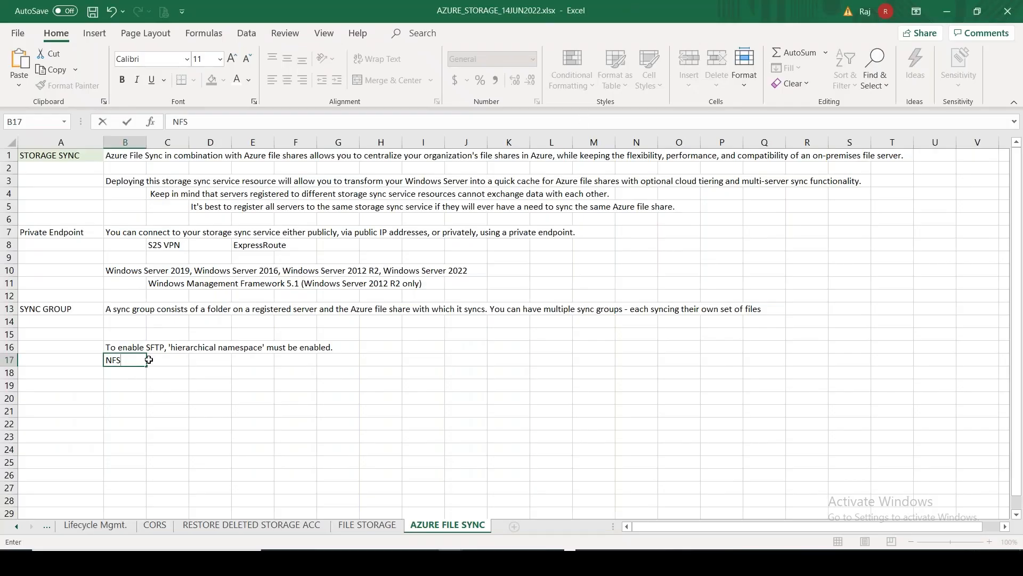
click(124, 388)
click(121, 395)
click(105, 378)
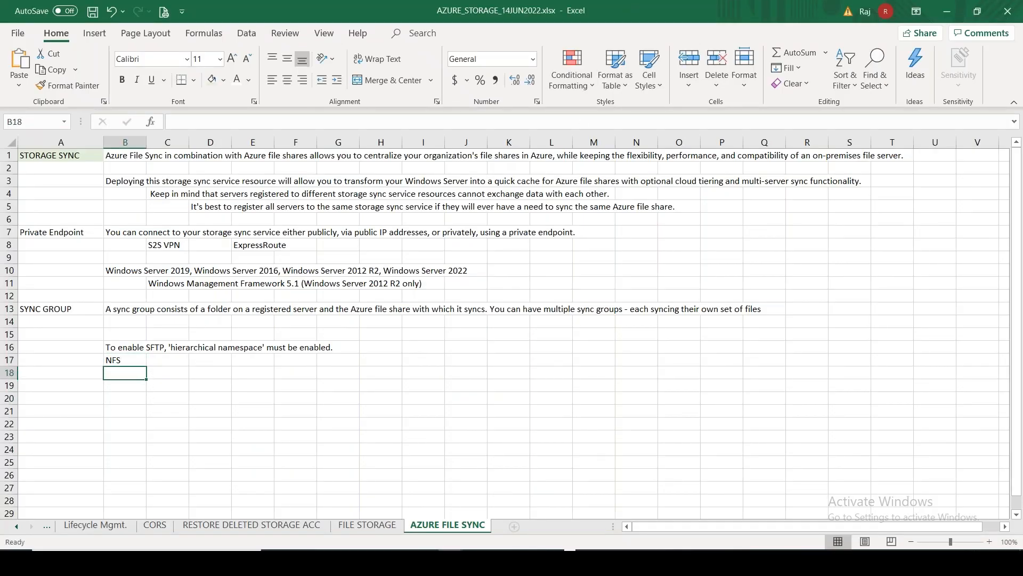
key(Left)
click(79, 384)
text(Enable large file shares)
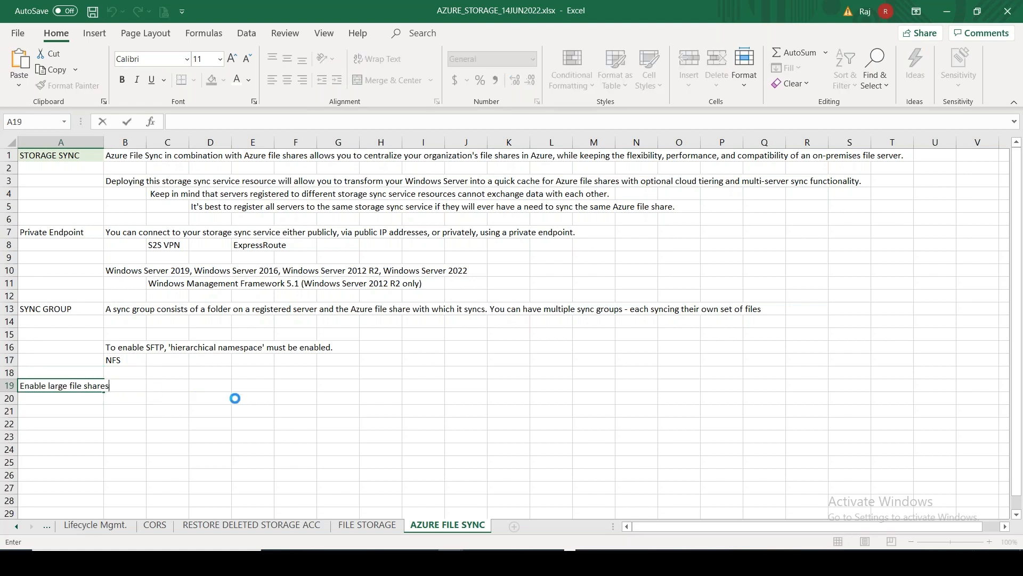
key(alt+Tab)
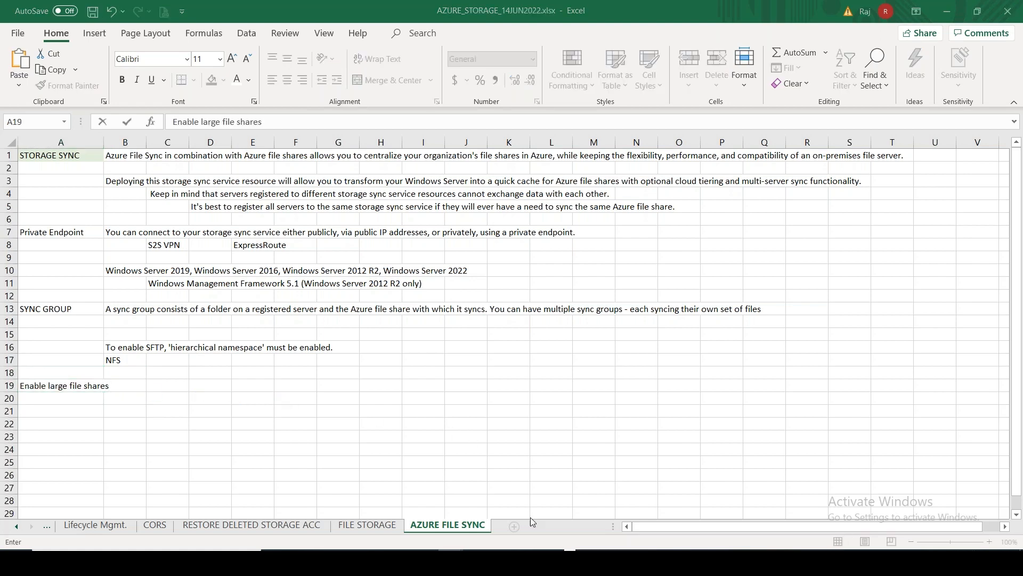
click(516, 562)
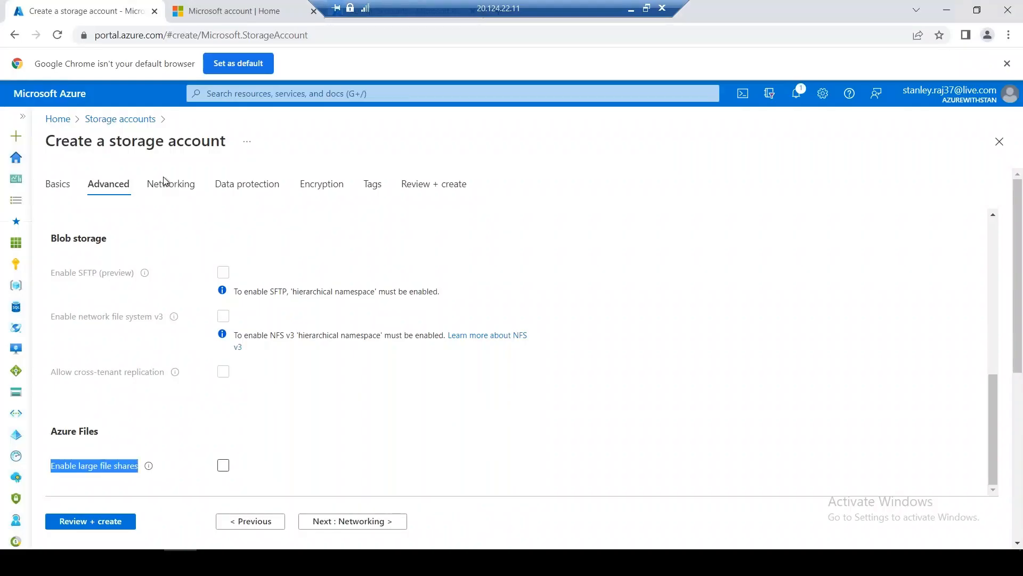
Untick soft delete for file shares on Data protection and run Review + create validation
click(246, 183)
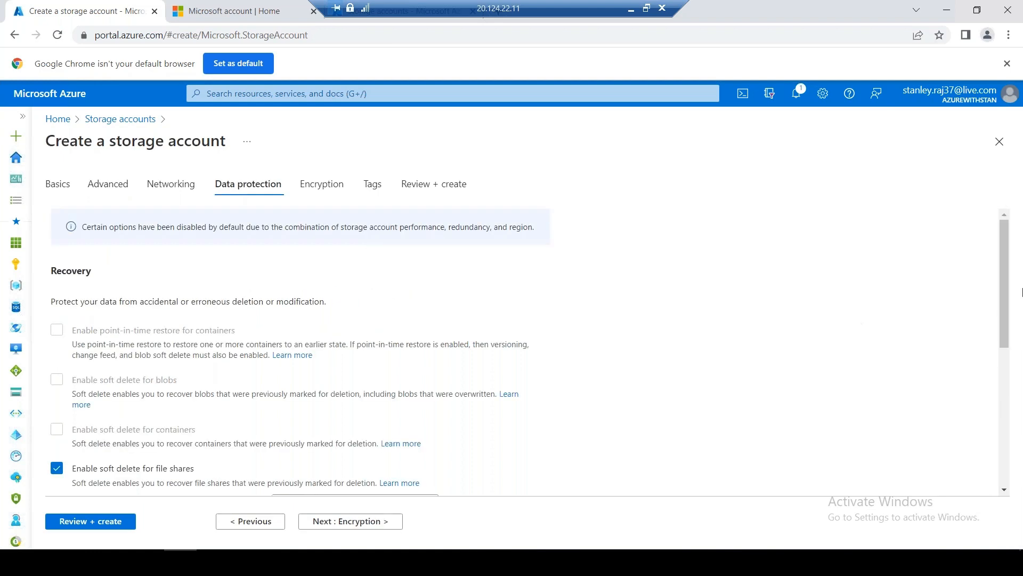
drag(1004, 287, 1008, 406)
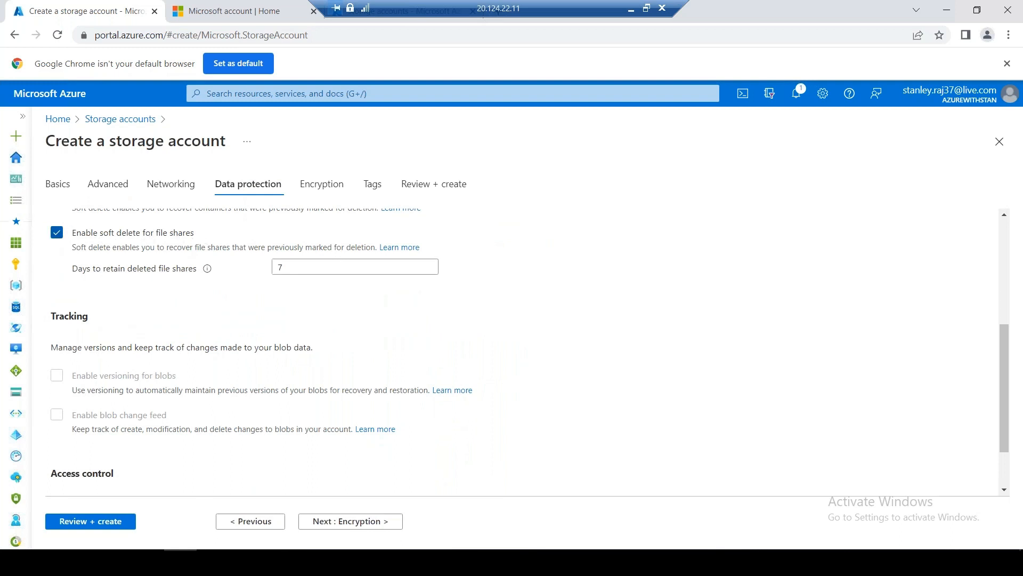
click(56, 232)
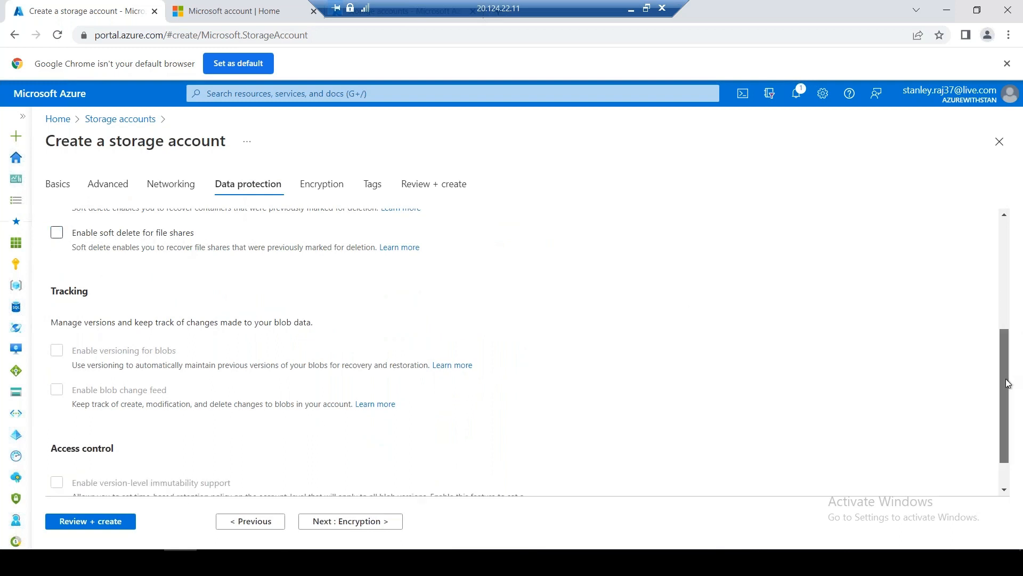
drag(1005, 373, 1012, 446)
drag(1005, 368, 993, 181)
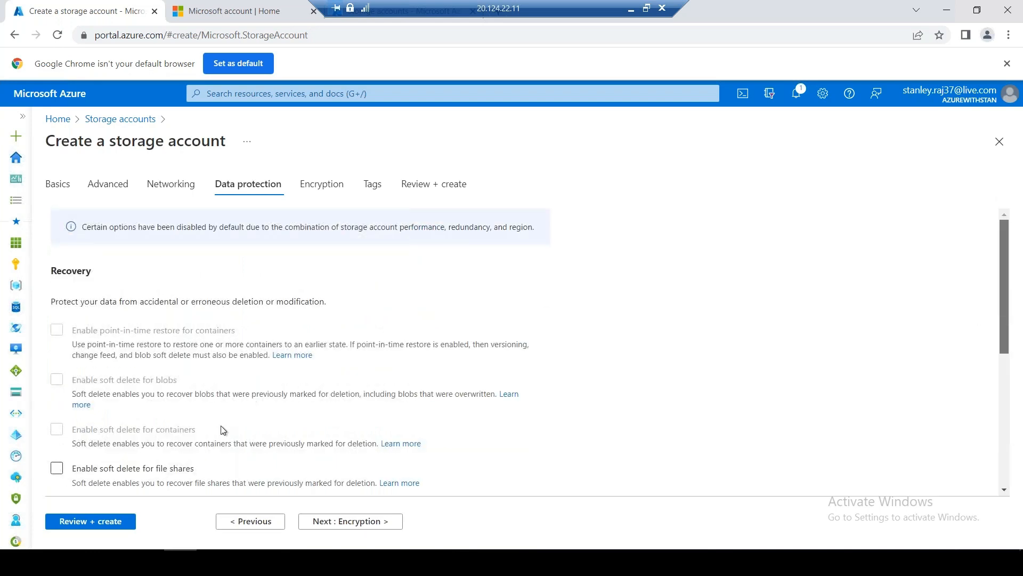
click(116, 524)
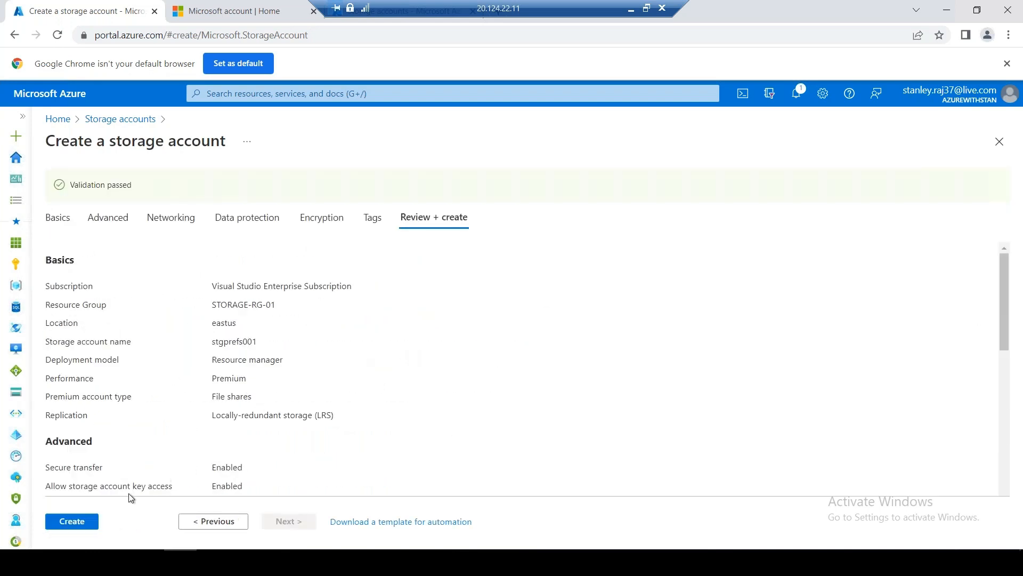
Create stgprefs001 and go to the resource once Deployment succeeded appears
click(71, 517)
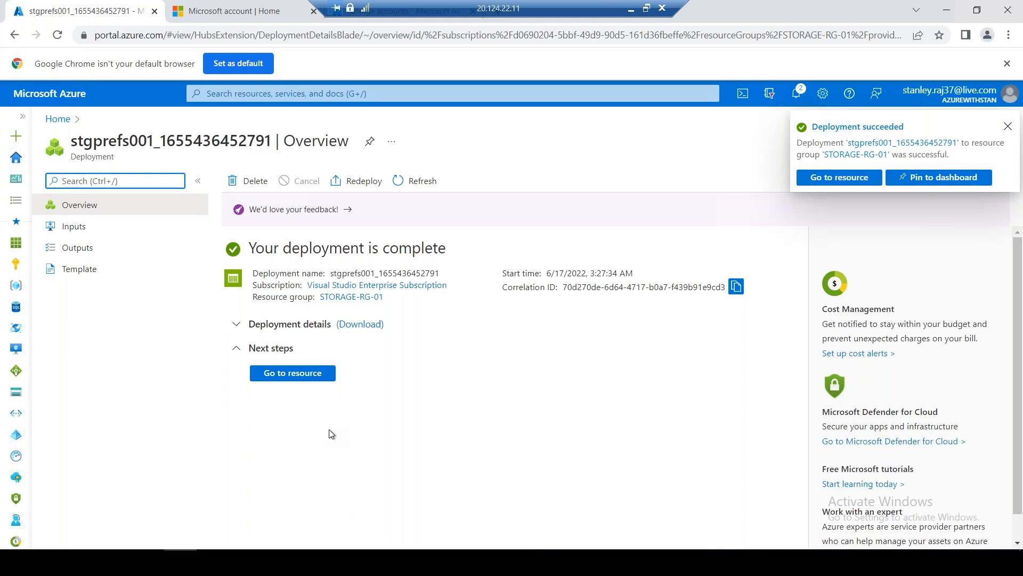
click(847, 179)
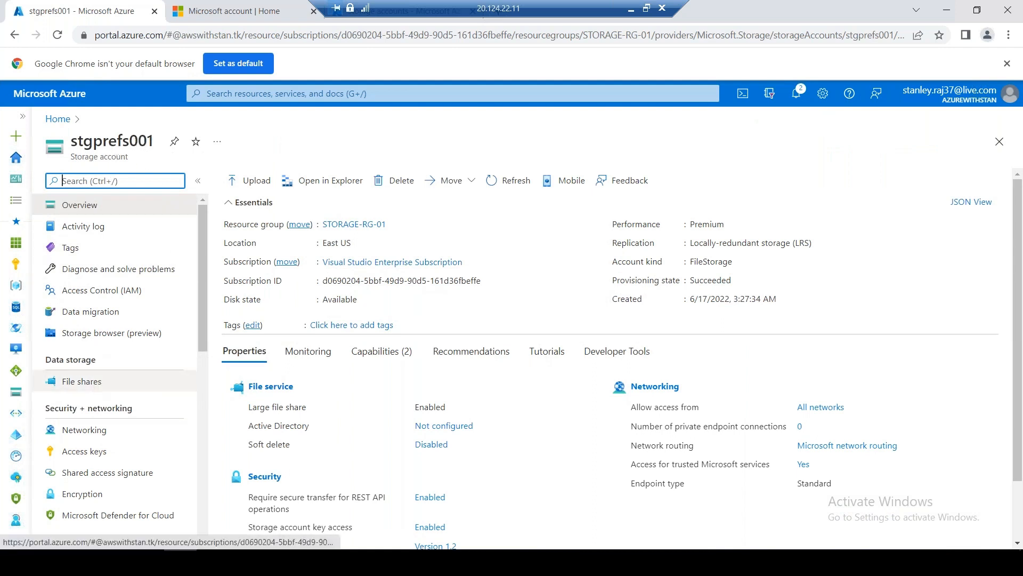
Open a New file share blade in stgprefs001 and select its premium billing notes
click(158, 384)
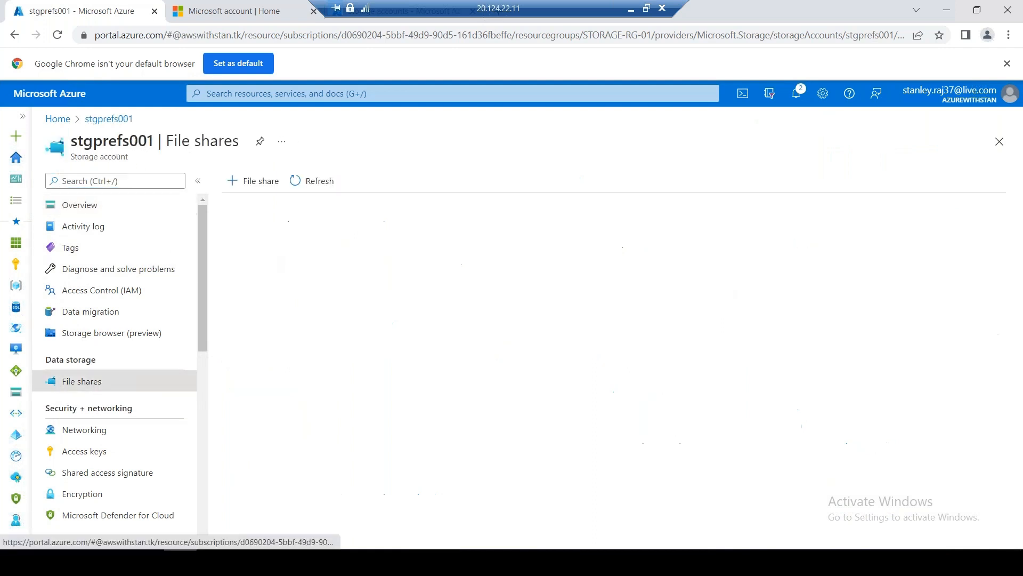
click(246, 183)
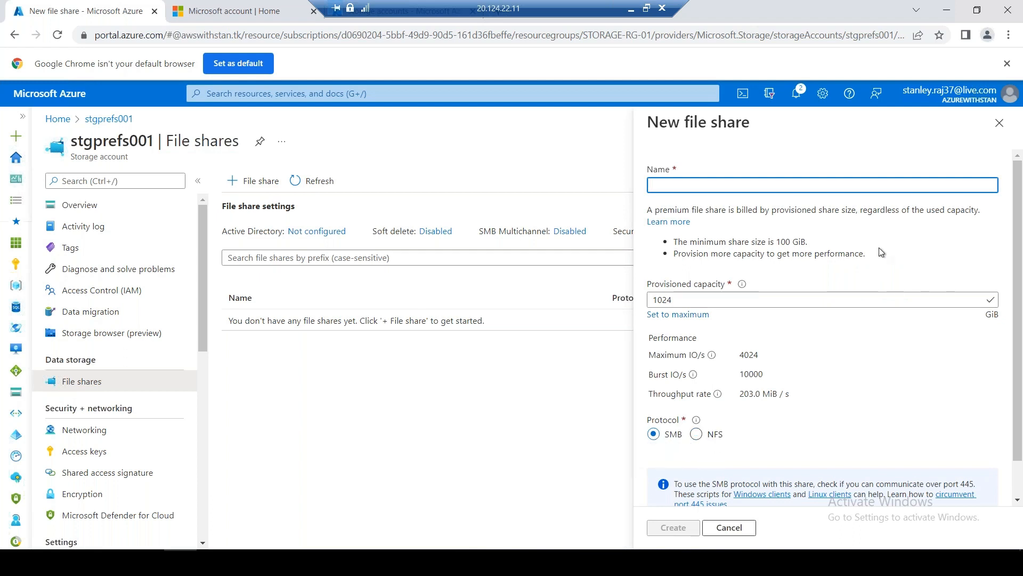
drag(878, 256, 643, 205)
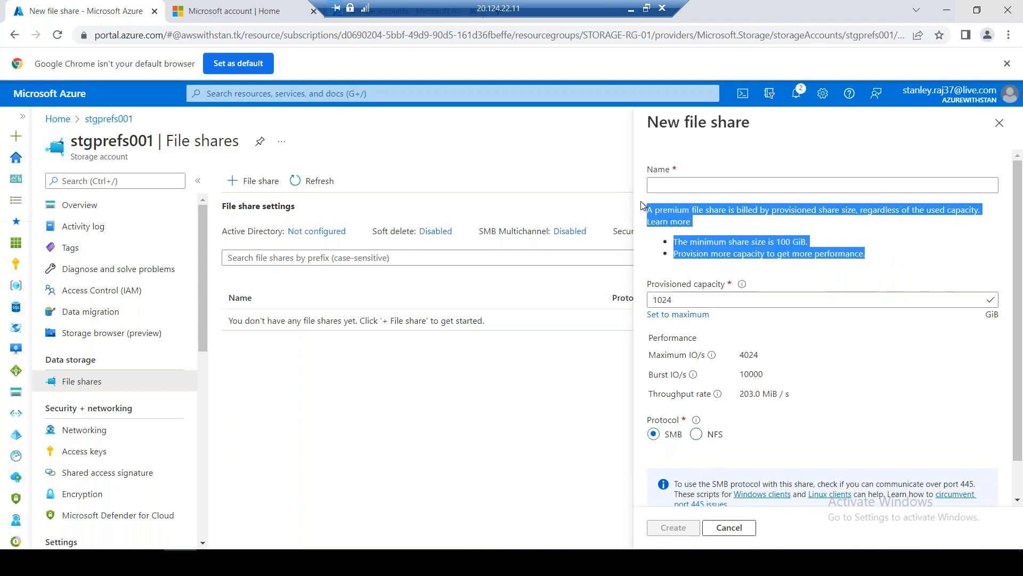
click(629, 10)
click(80, 421)
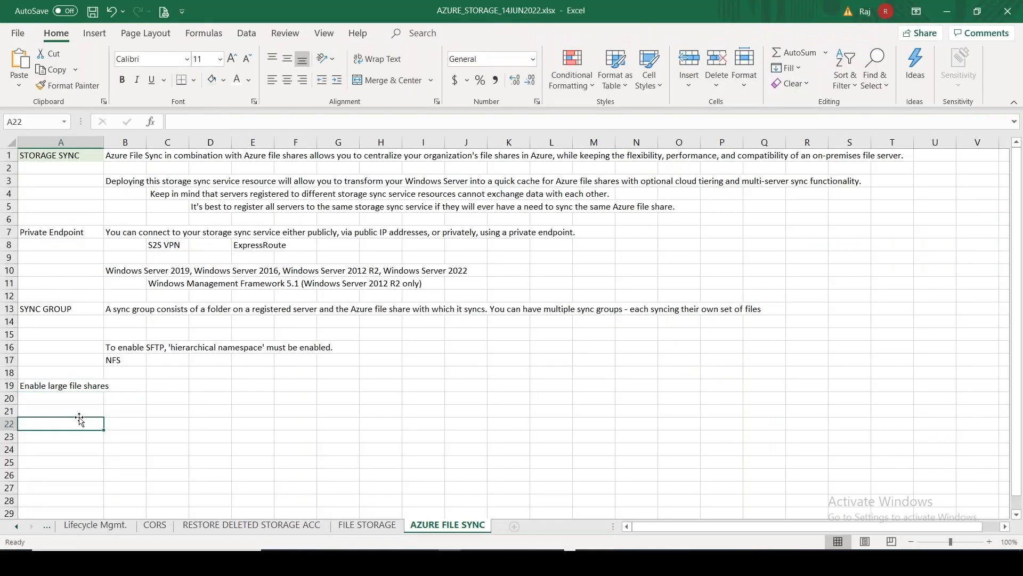
Enter the heading 'Premium - Storage - File Shares' in A27 of the FILE STORAGE sheet
click(79, 412)
text(Premium)
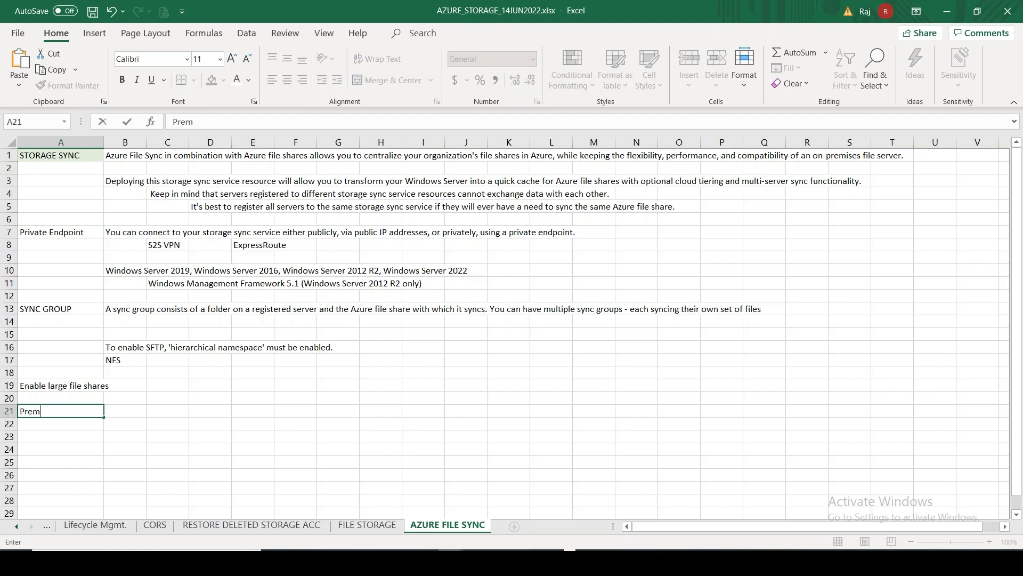
key(BackSpace)
key(BackSpace)
key(BackSpace)
key(BackSpace)
click(367, 525)
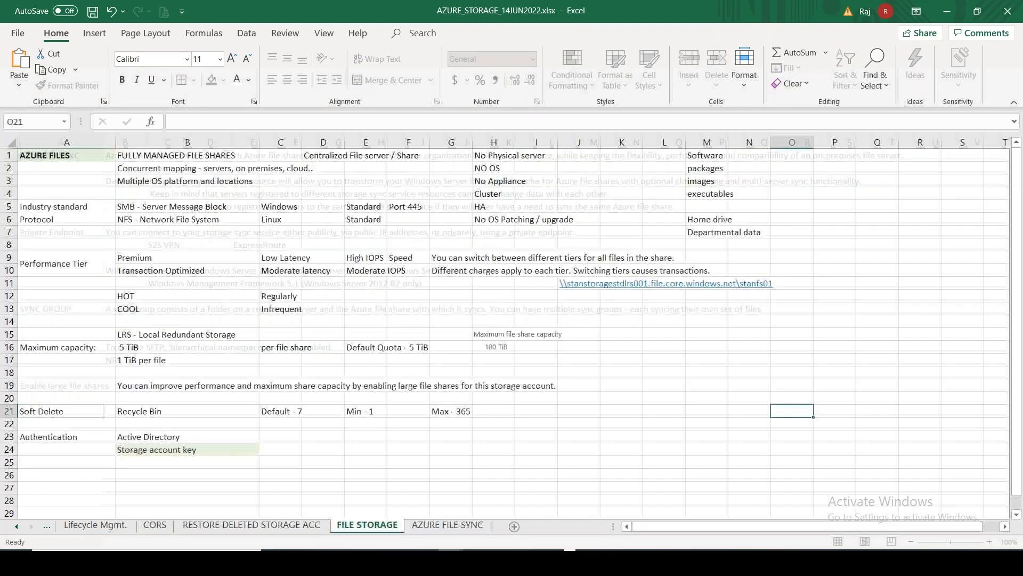
click(97, 484)
text(Premiu)
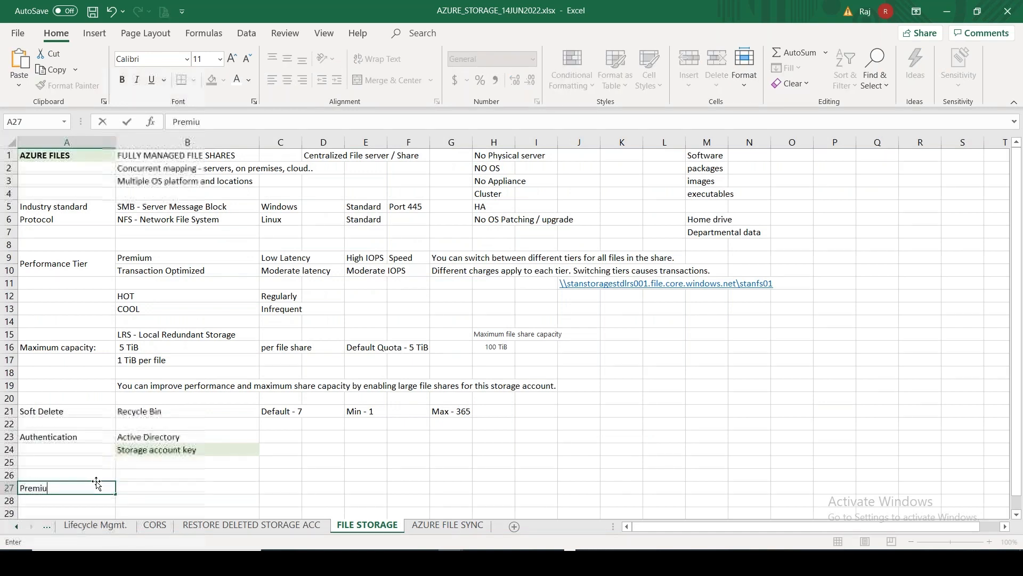
text(m - Storage)
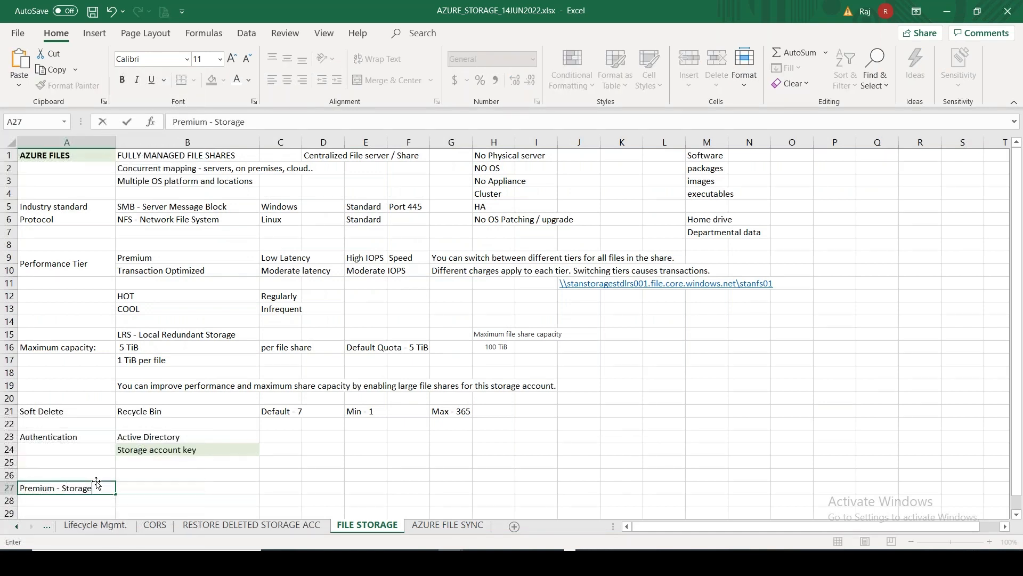
text( - File Shares)
key(Tab)
key(Tab)
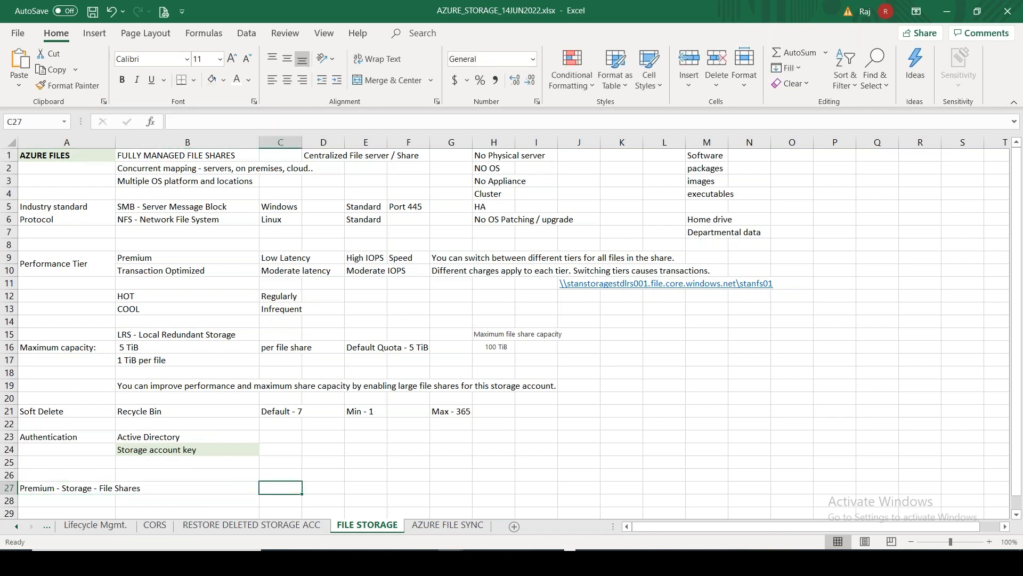
Paste the billing notes into C27 with sheet formatting and move the two bullet lines to C28
key(ctrl+v)
click(340, 510)
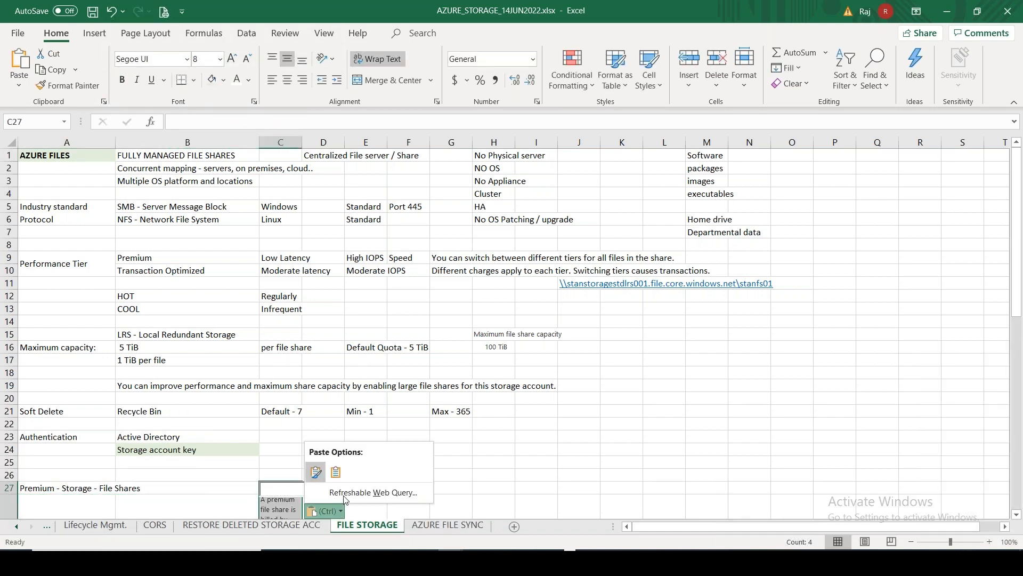
click(335, 472)
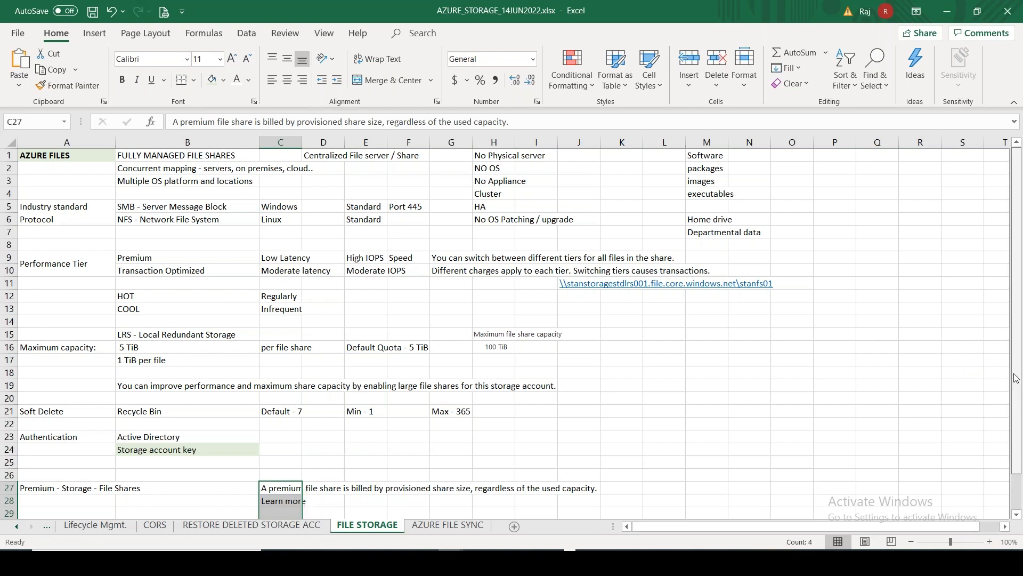
scroll(1016, 378, down, 1)
click(276, 499)
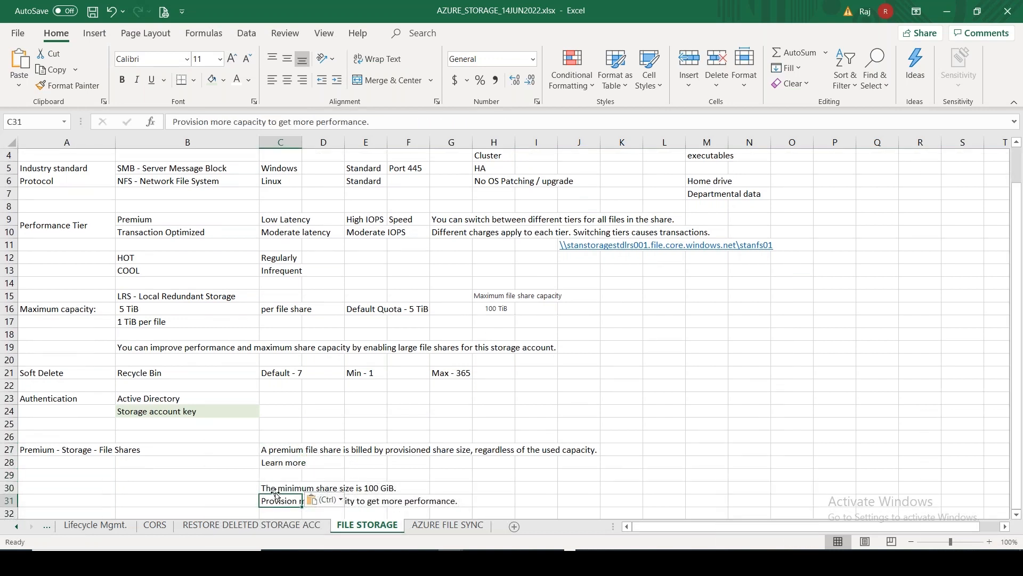
drag(276, 494, 276, 500)
key(ctrl+c)
click(282, 463)
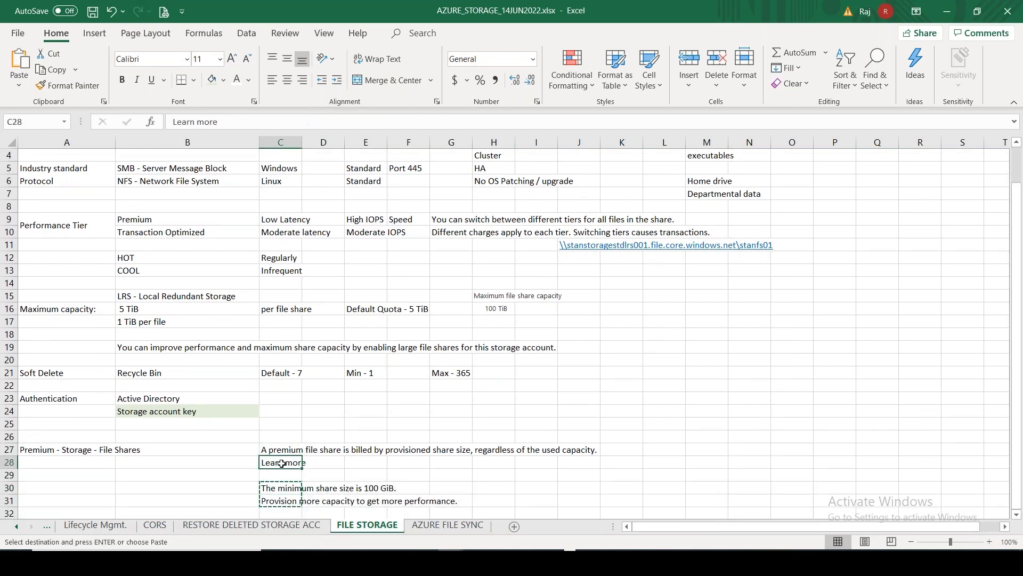
key(ctrl+v)
Enter NFS in B30 and SMB in C30
click(126, 490)
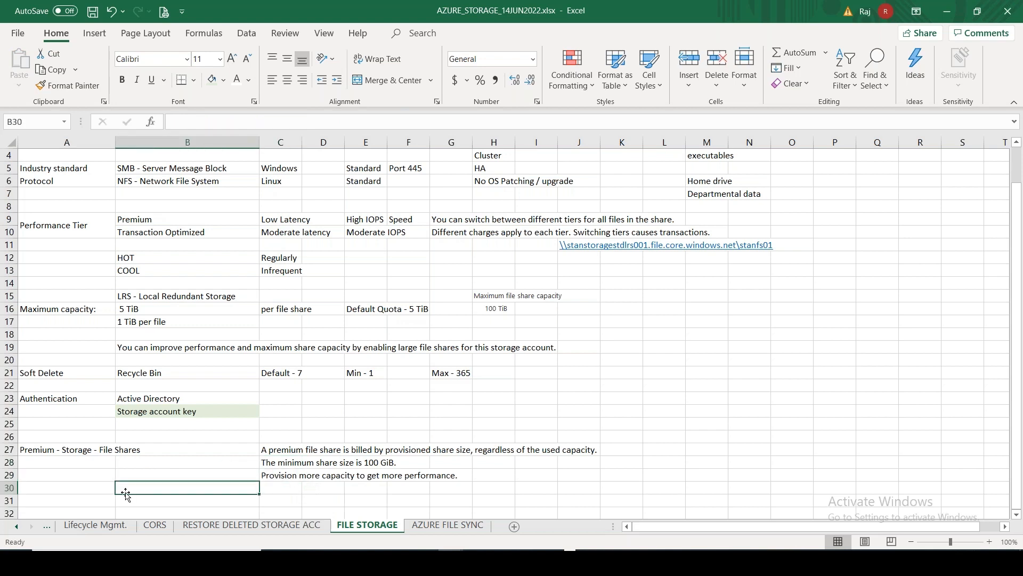
text(NFS)
key(Tab)
text(SMB)
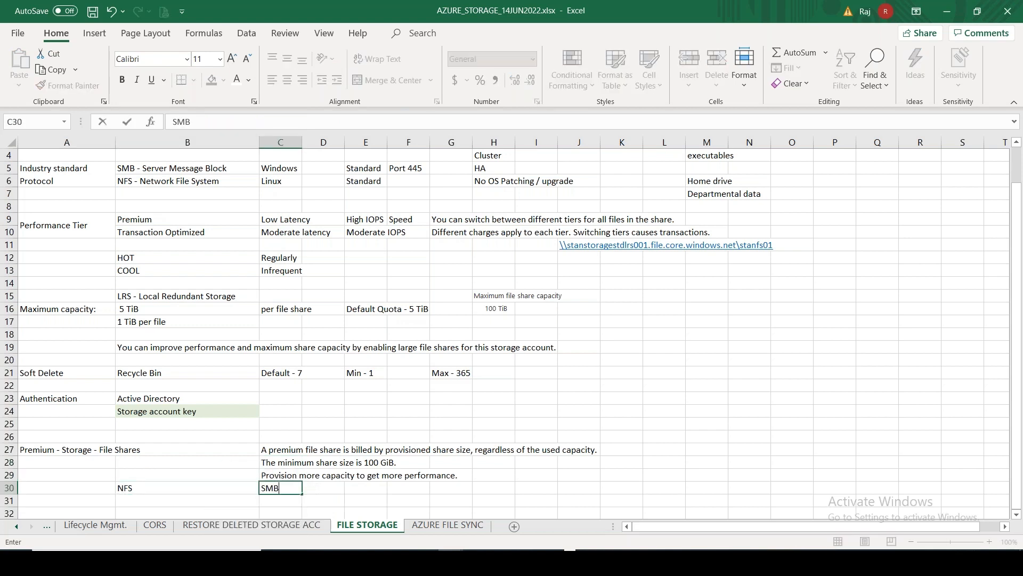
key(alt)
key(alt+Tab)
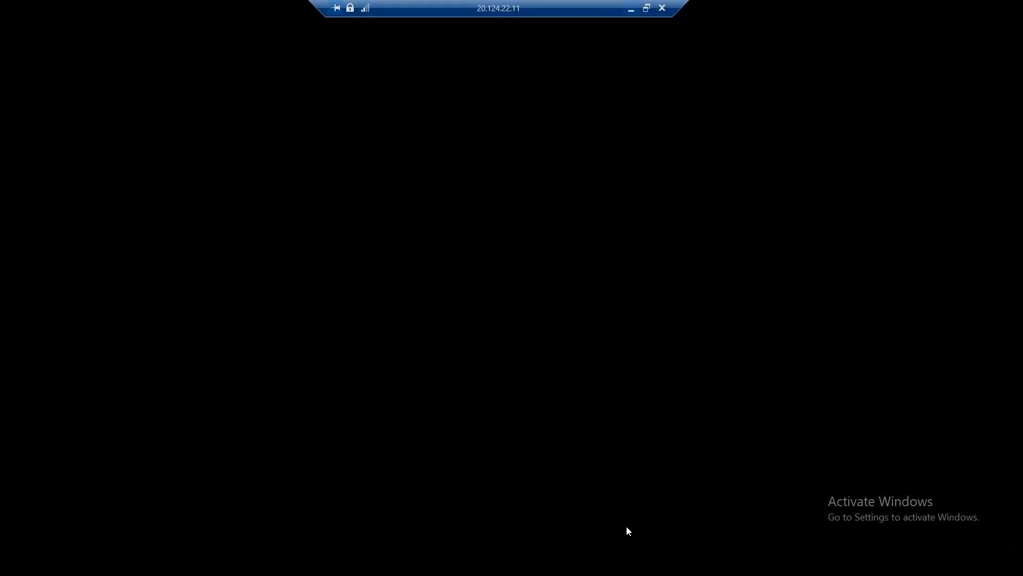
Choose NFS as the new file share's protocol, revealing the Root Squash option
click(710, 437)
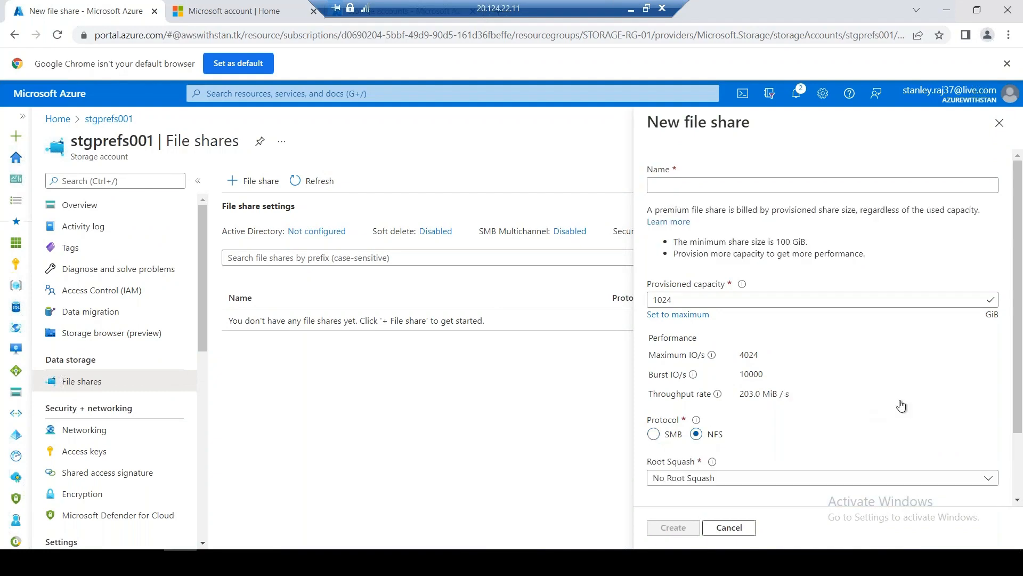
scroll(1022, 405, down, 2)
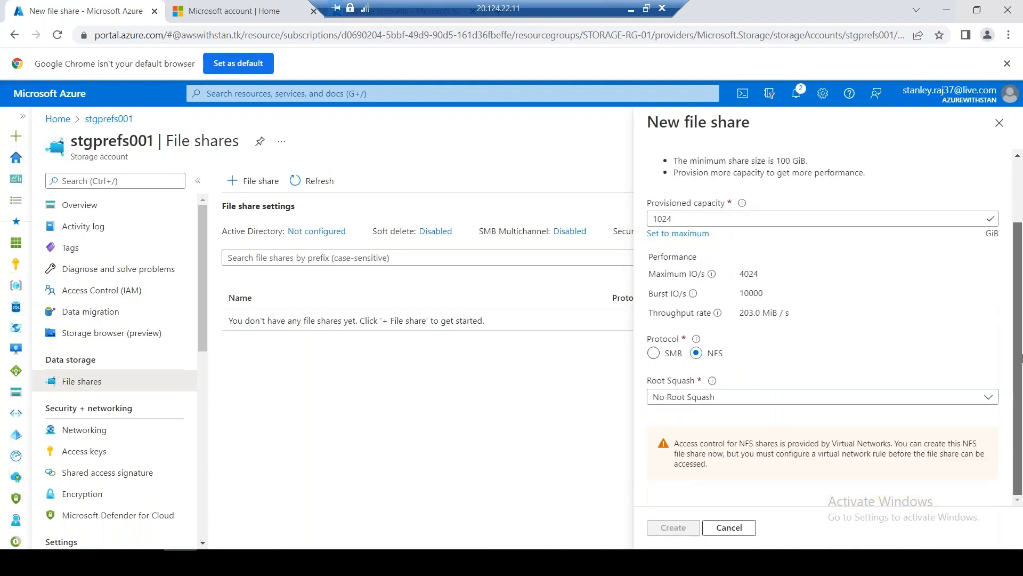
scroll(1022, 357, up, 2)
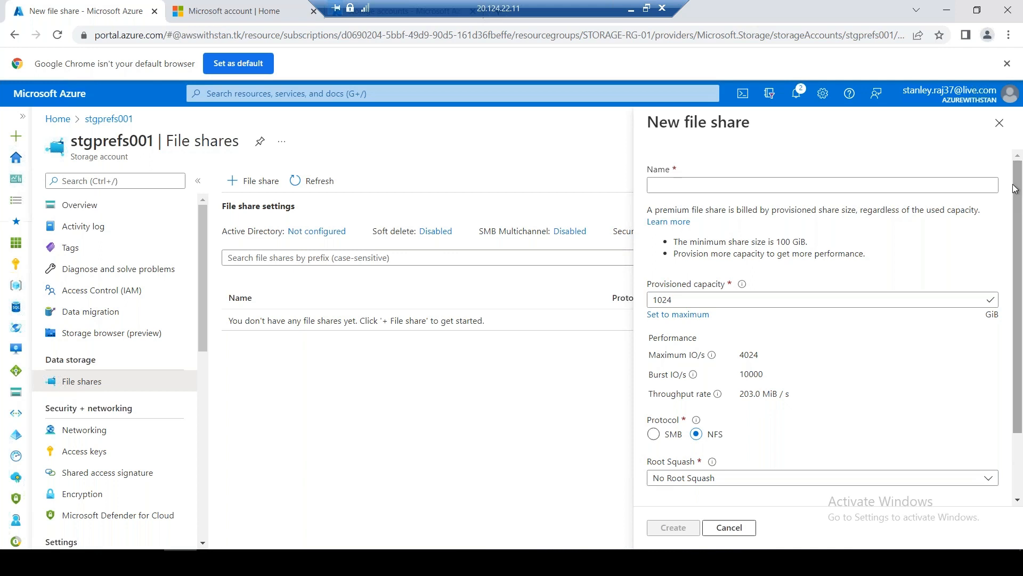
click(631, 10)
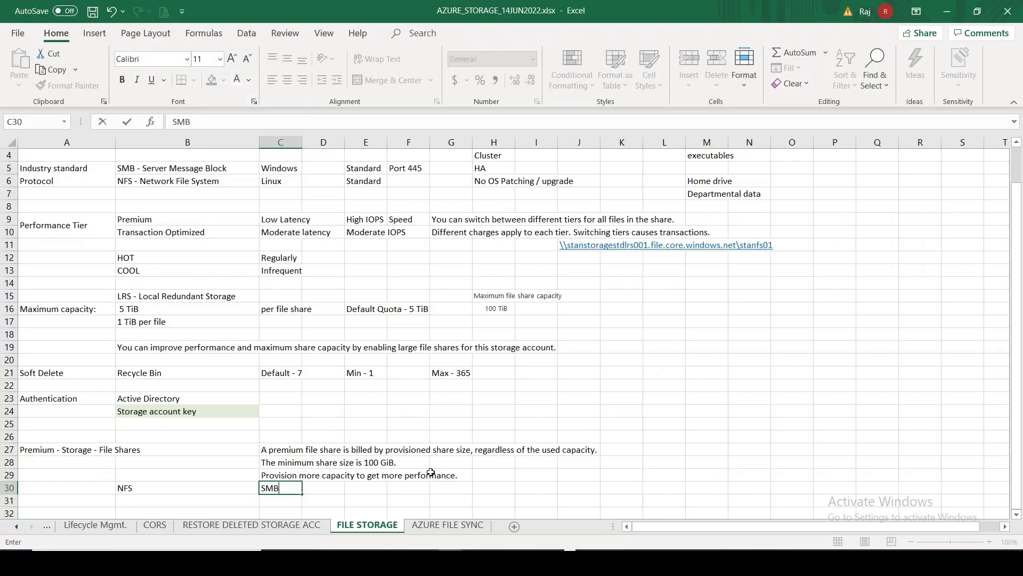
Enter 'POSIX File System / Permissions' in B31, then return to the Azure session
click(193, 499)
text(POS)
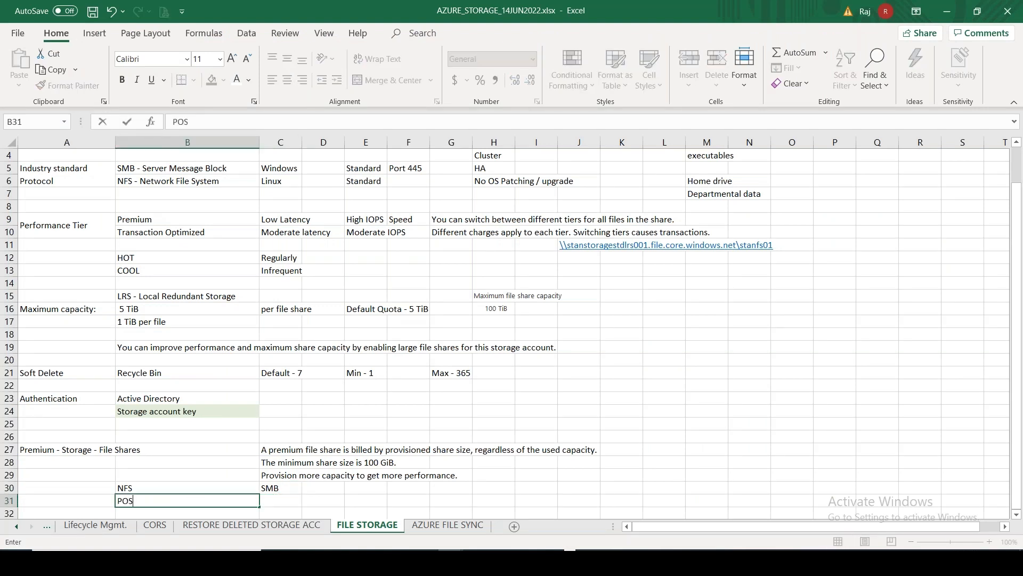
text(IX File System / Permissions)
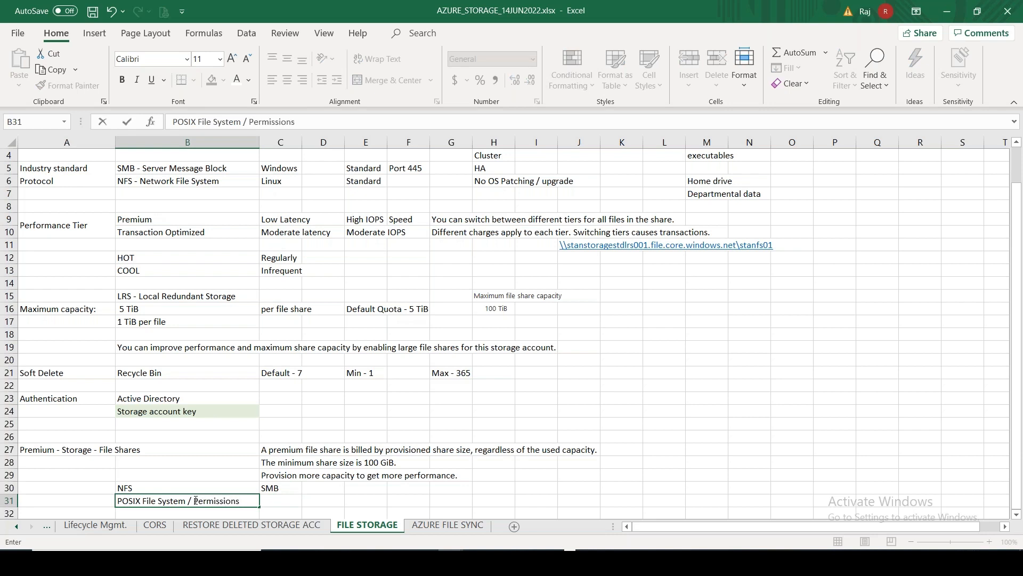
click(516, 562)
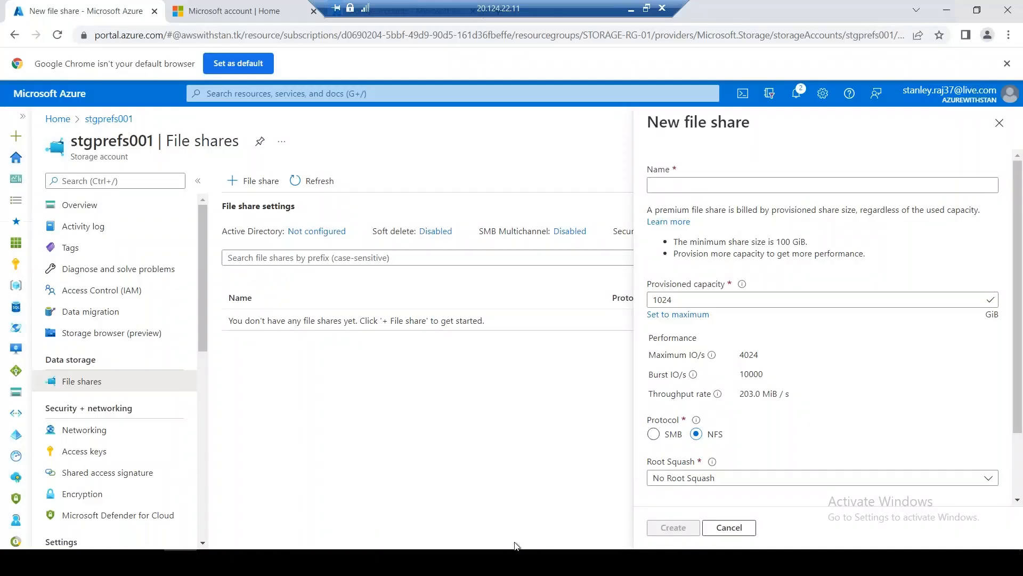
Discard the New file share panel without creating a share and go back to Excel
click(1000, 124)
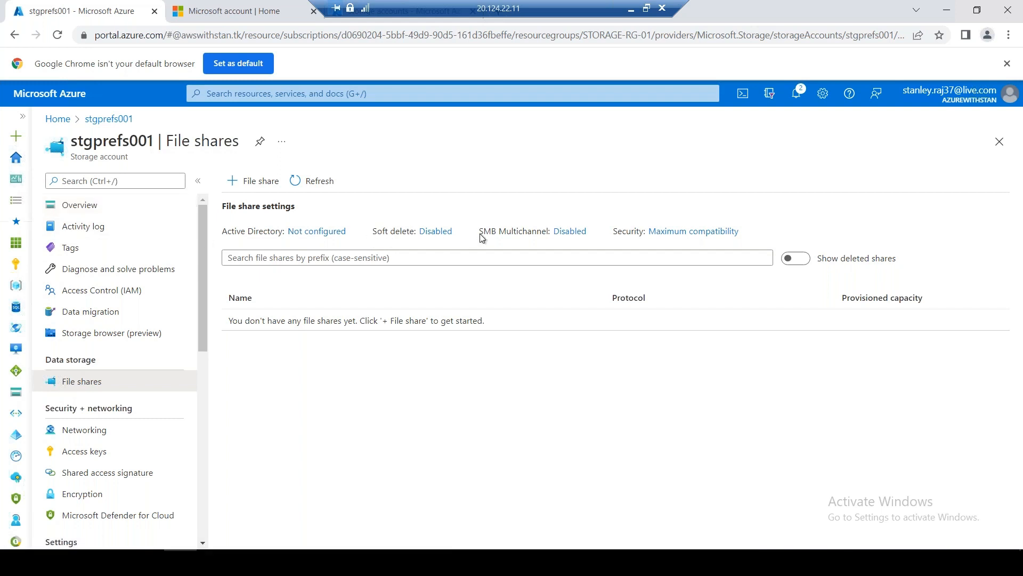
drag(479, 231, 551, 230)
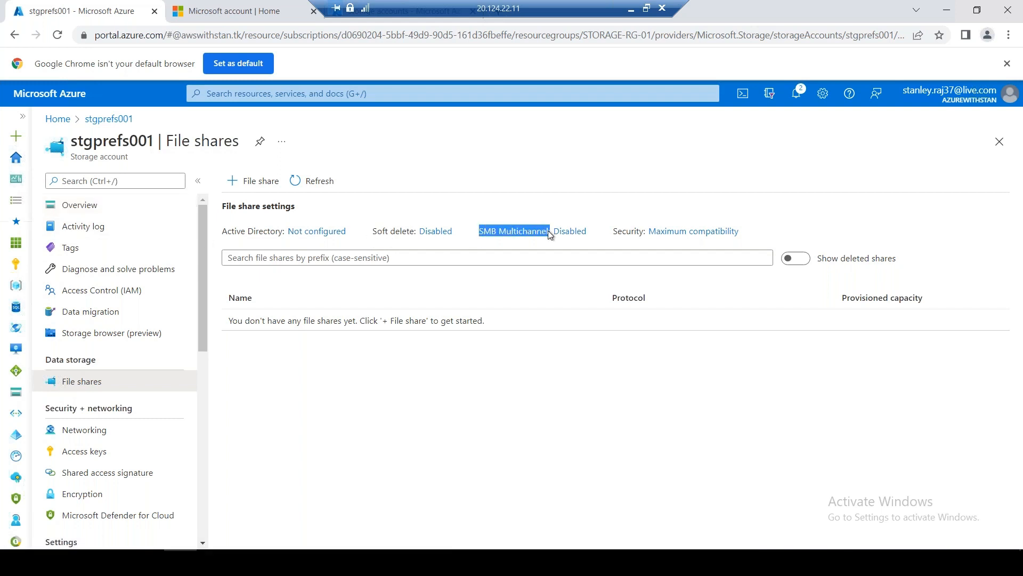
click(630, 9)
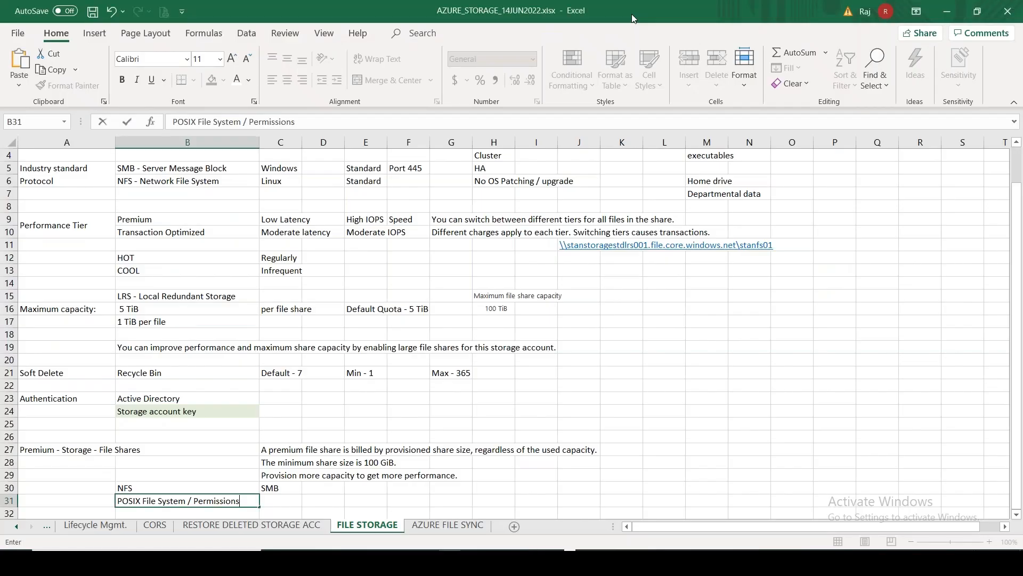
Commit the B31 note and enter the heading 'SMB Multichannel:' in B33
click(412, 497)
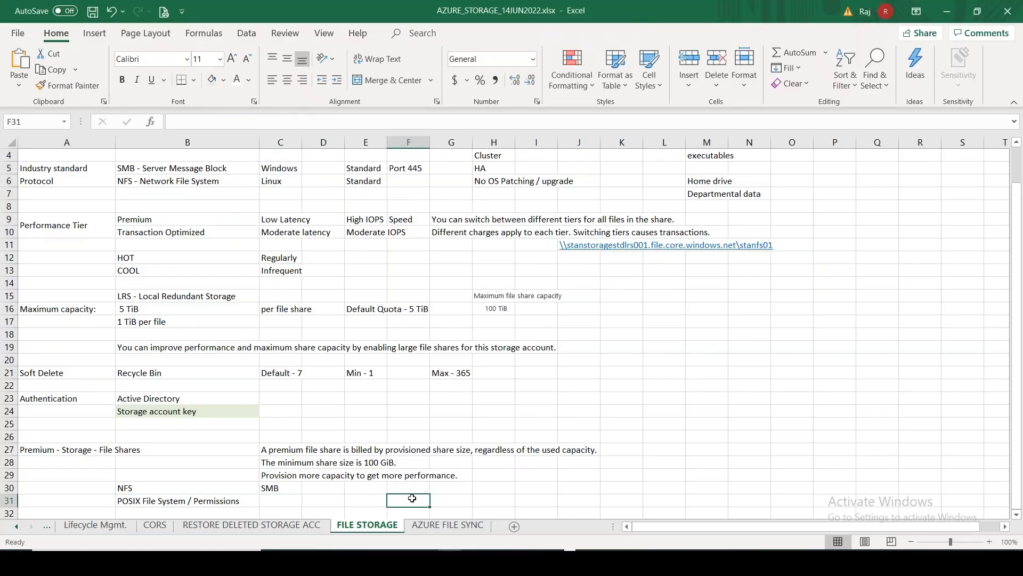
key(Down)
key(Down)
key(Down)
key(Left)
key(Left)
key(Left)
key(Left)
key(Up)
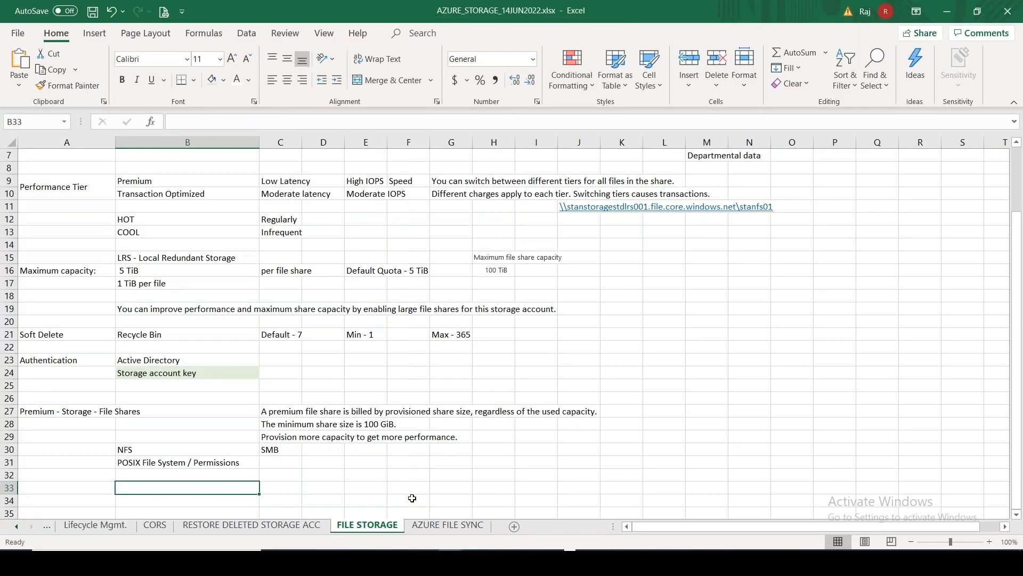
key(Up)
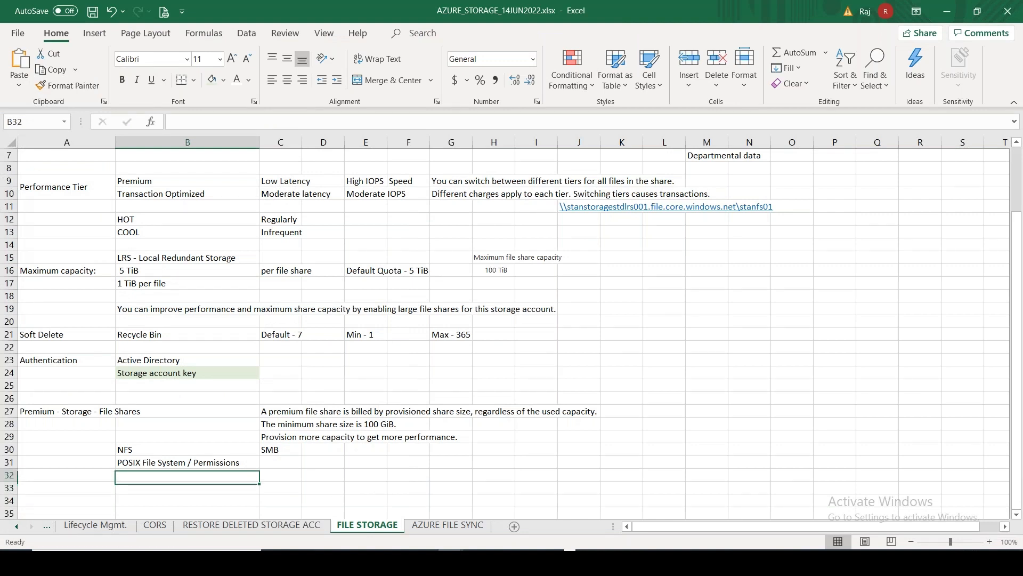
key(Down)
text(SMB Multichannel:)
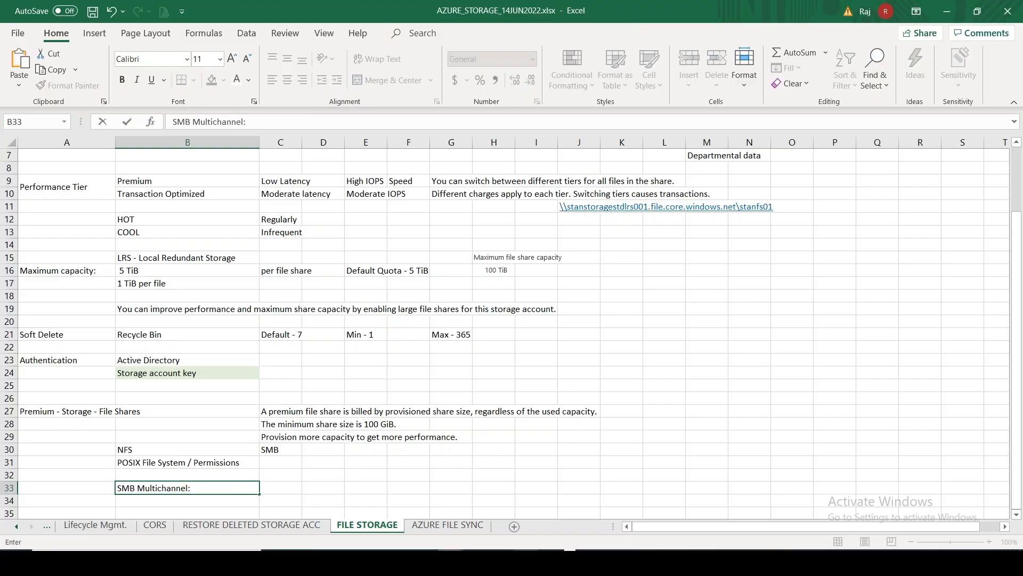
key(alt+Tab)
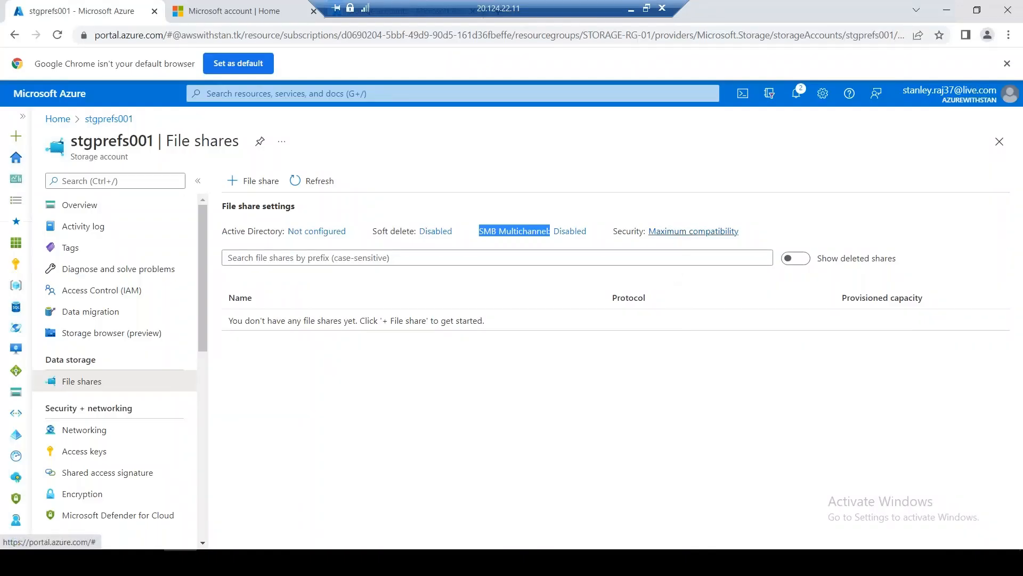
Open the file share security settings and preview the Maximum security profile's SMB 3.1.1 setting
click(693, 231)
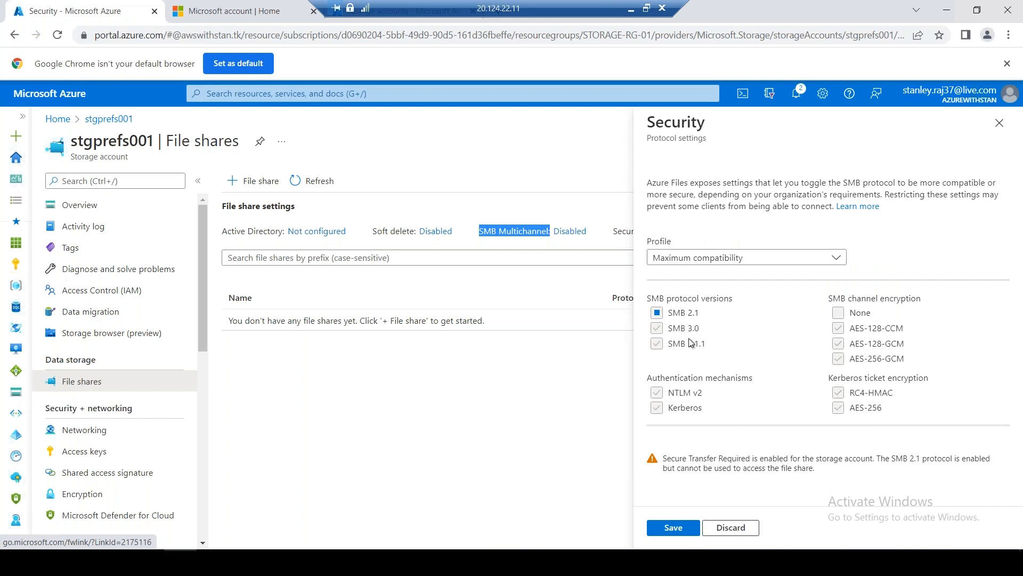
click(740, 261)
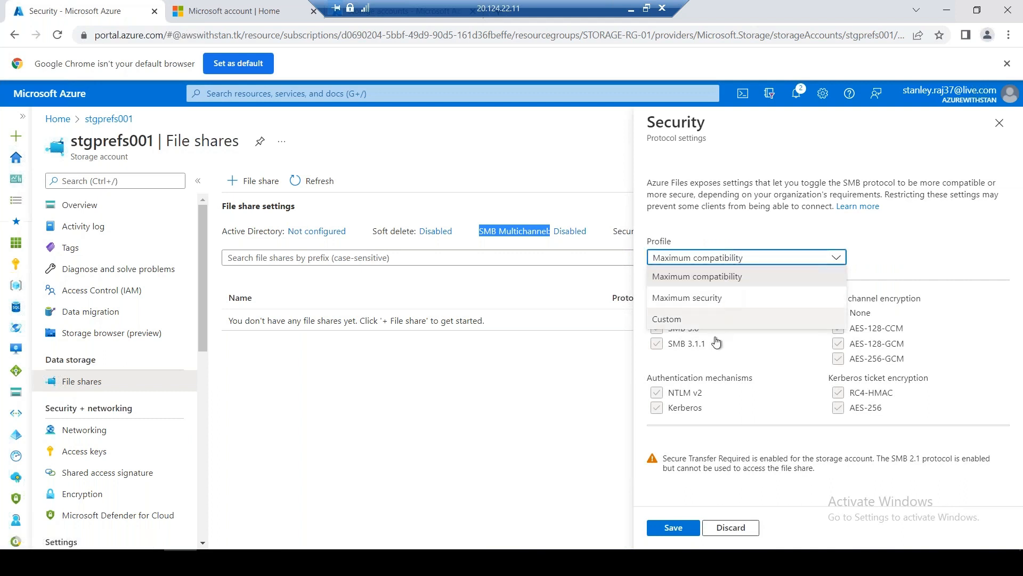
click(717, 299)
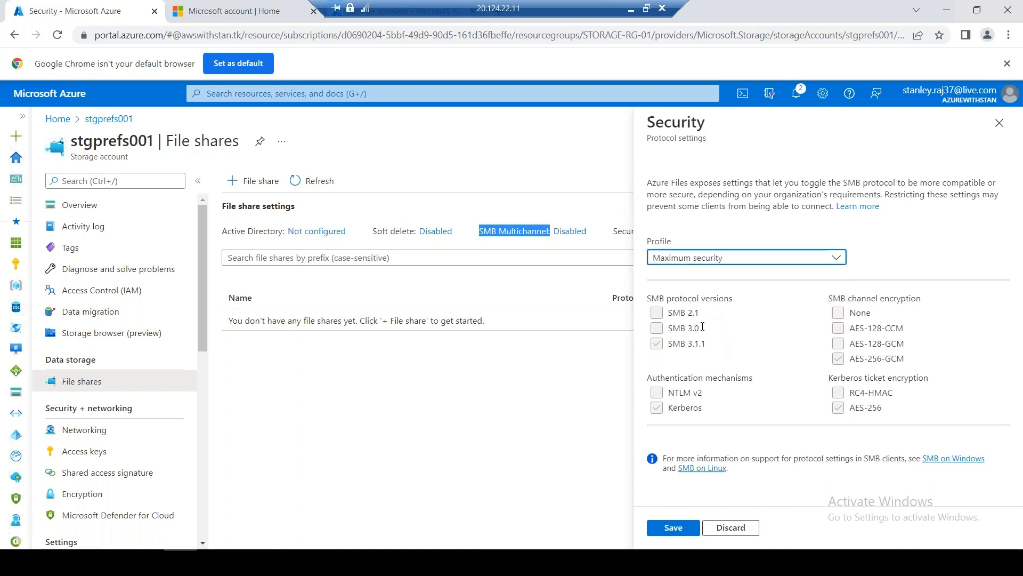
drag(711, 344, 664, 344)
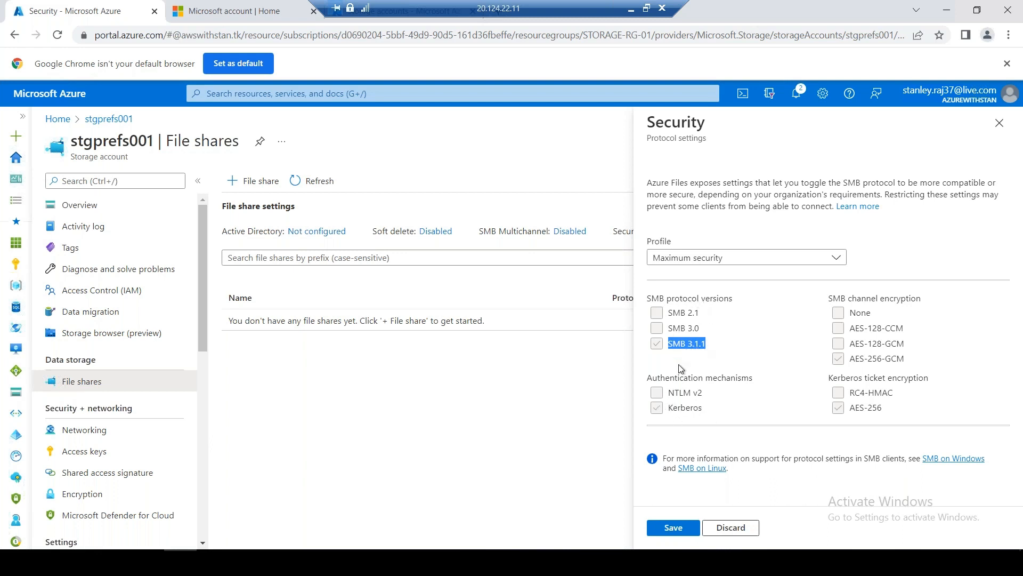
Revert the profile to Maximum compatibility and copy the settings description
click(757, 255)
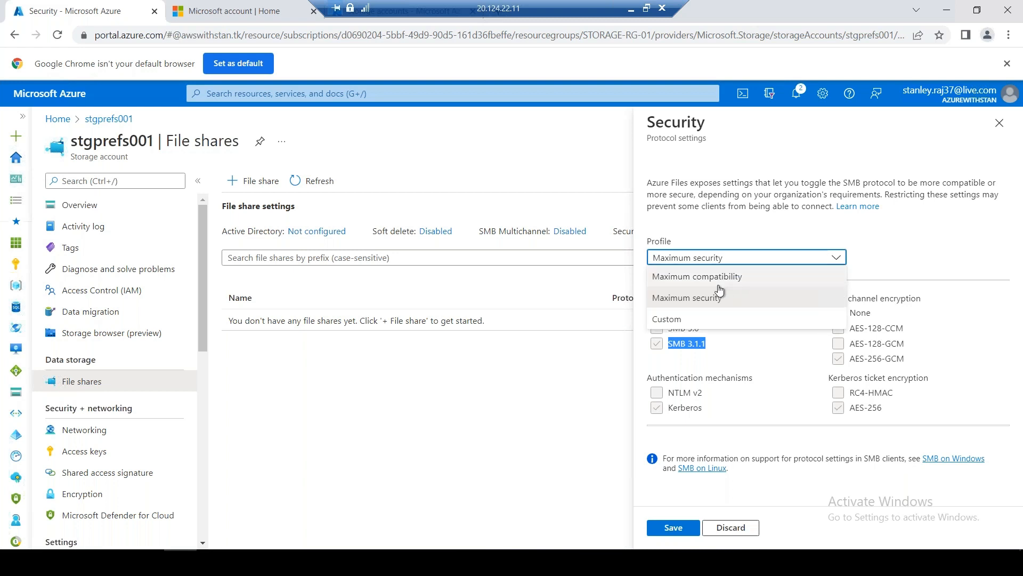
click(720, 273)
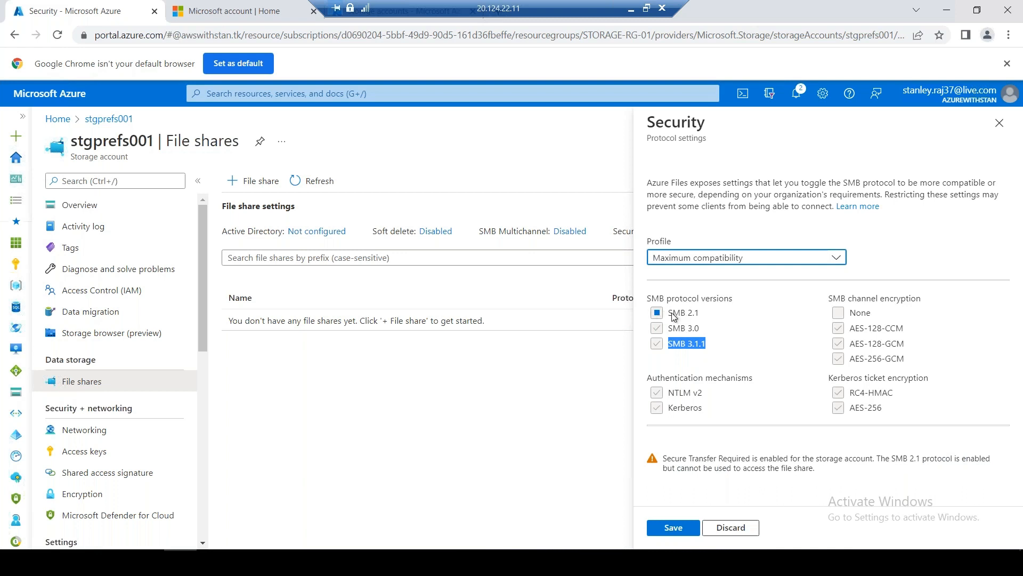
drag(647, 182, 832, 212)
key(ctrl+c)
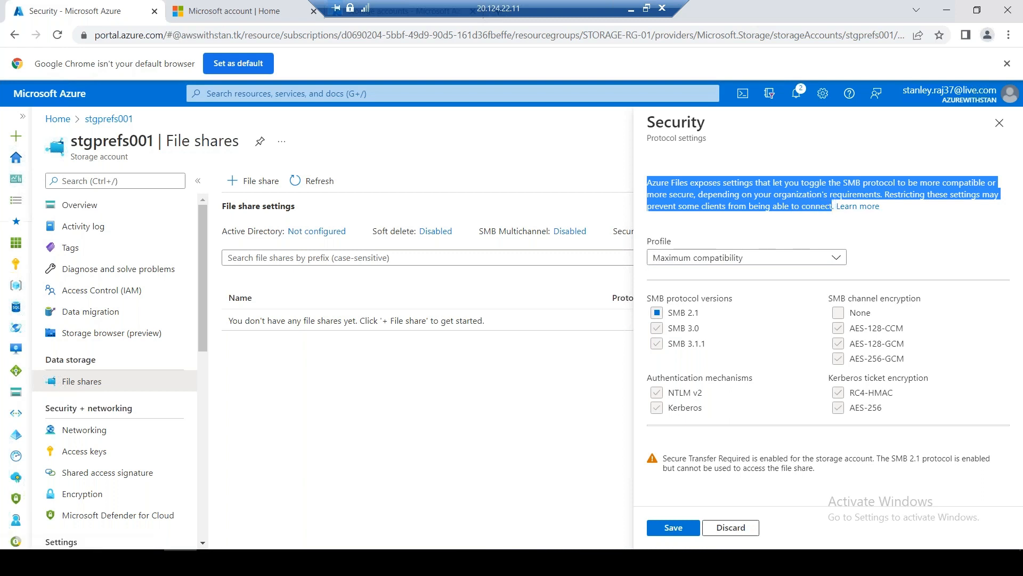
click(631, 12)
Paste the Azure Files SMB settings description into B35
click(331, 485)
scroll(375, 468, down, 4)
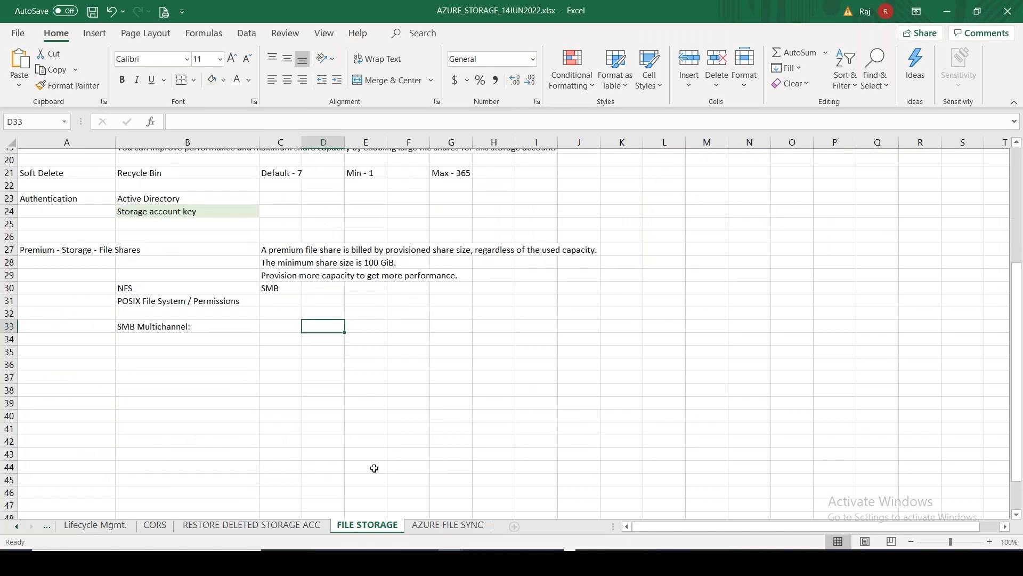
scroll(375, 468, down, 1)
click(165, 296)
key(ctrl+v)
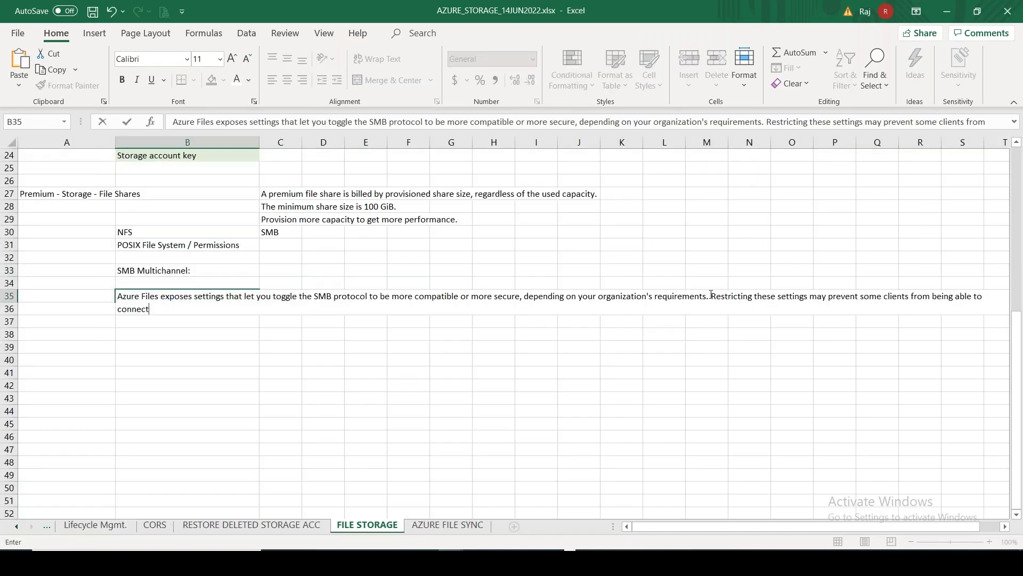
Move the 'Restricting these settings' sentence from B35 into C36
drag(711, 296, 150, 310)
key(ctrl+c)
key(Delete)
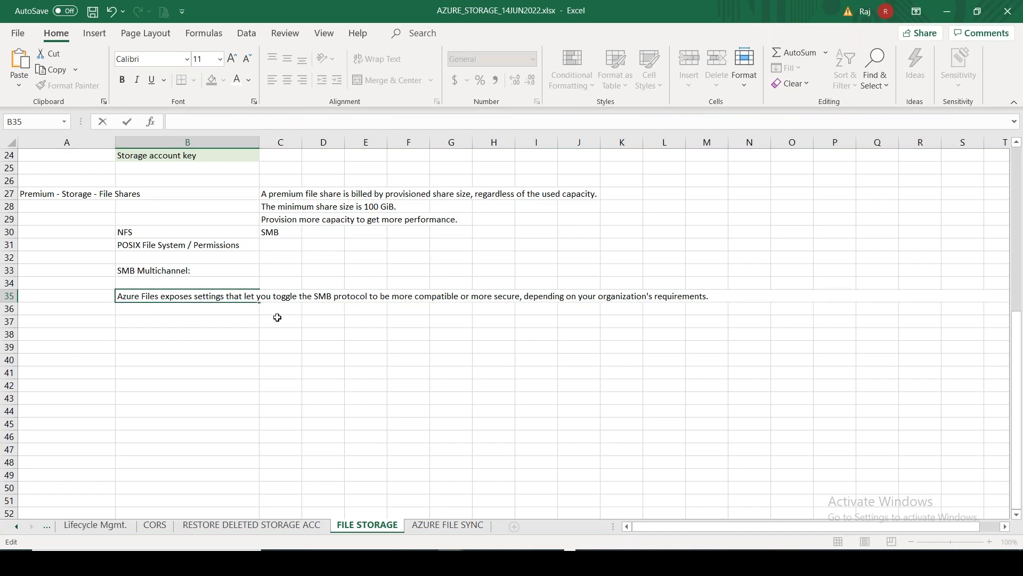
click(277, 309)
key(ctrl+v)
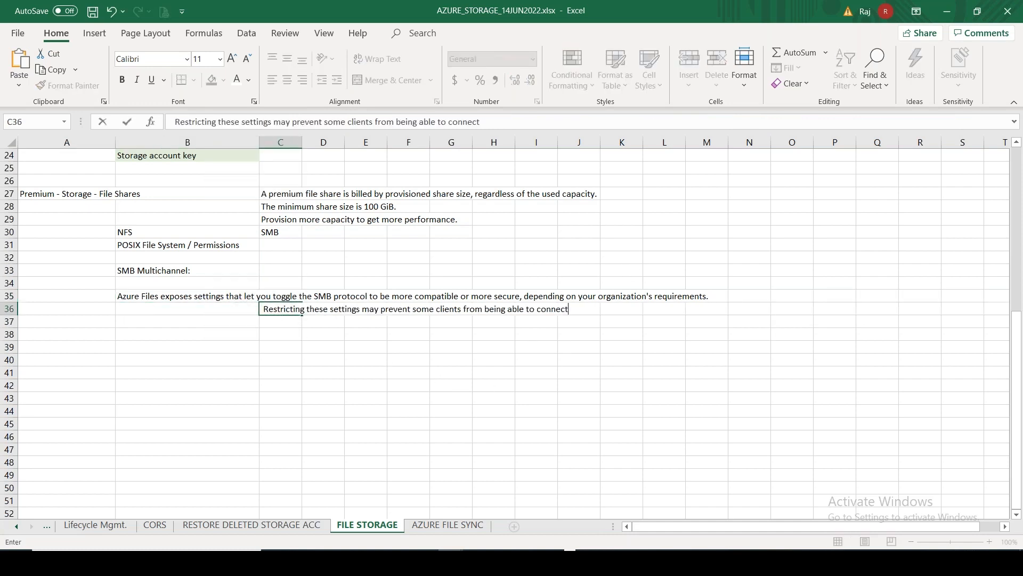
key(alt+Tab)
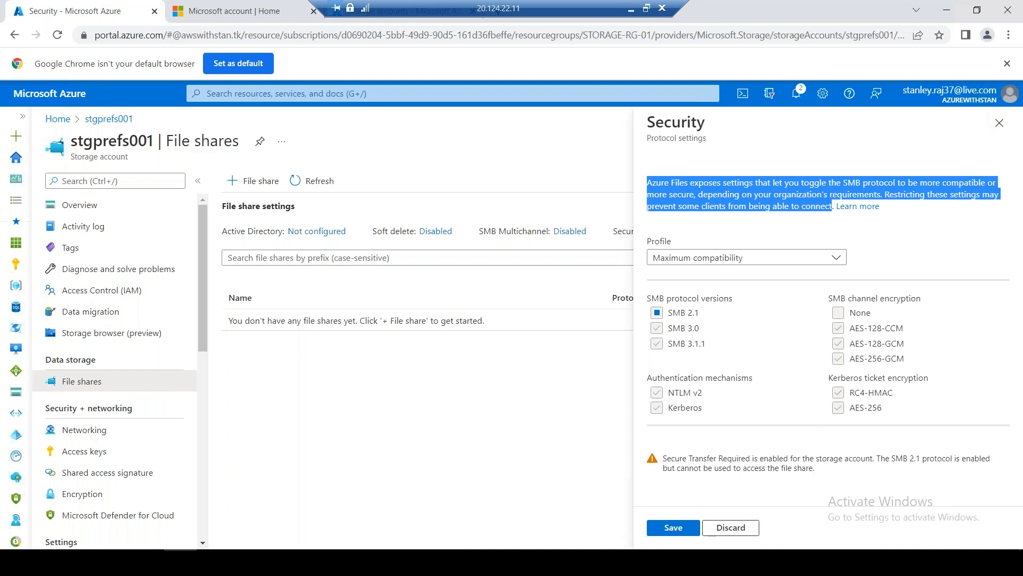
Shrink the remote session to a window and launch Snipping Tool
click(646, 8)
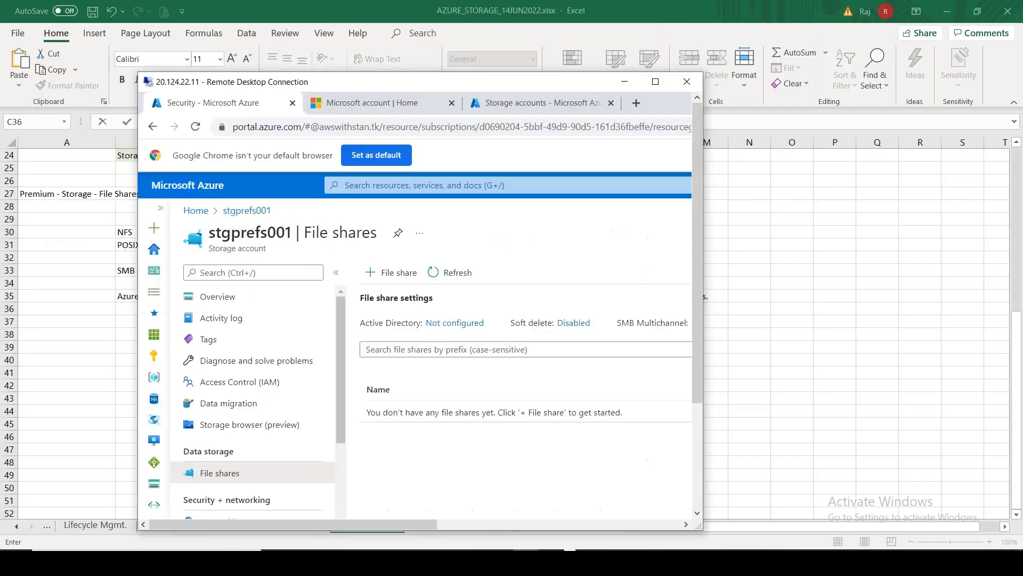
drag(424, 526, 655, 526)
drag(701, 356, 696, 412)
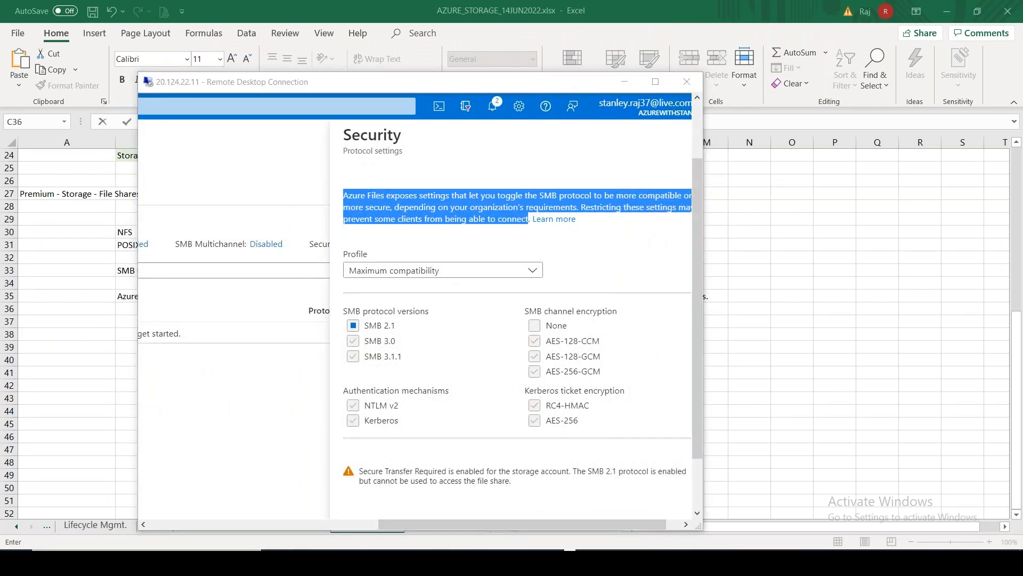
click(147, 562)
text(snipping)
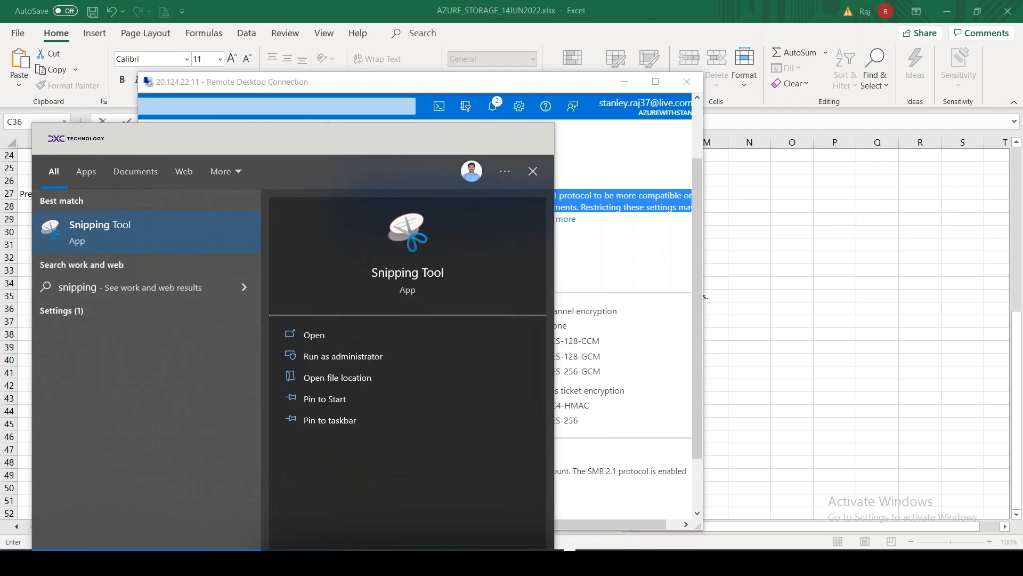
click(323, 340)
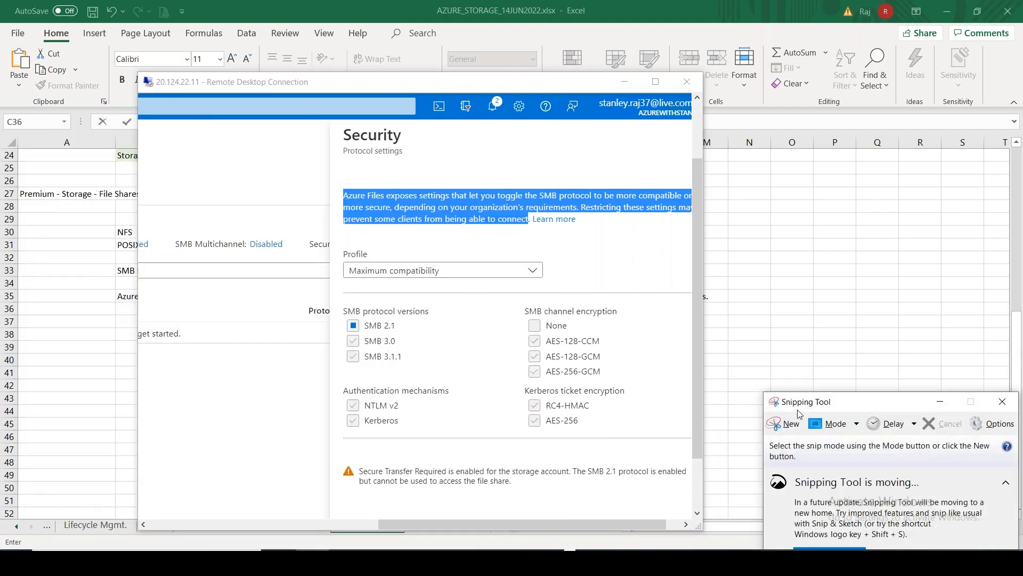
Snip the SMB protocol versions, channel encryption and authentication settings, then hide both windows
click(784, 424)
drag(340, 300, 655, 438)
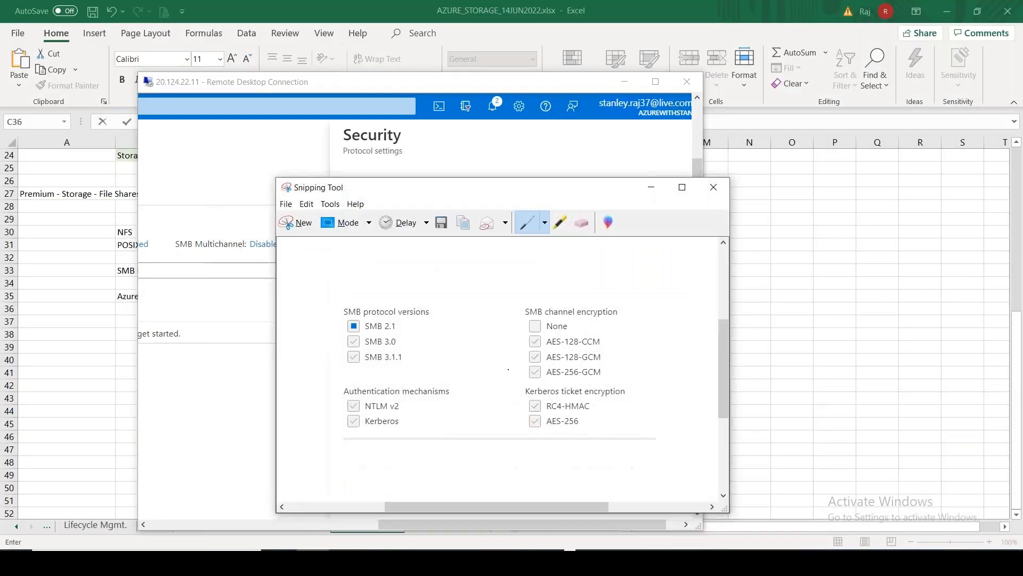
click(652, 187)
click(625, 81)
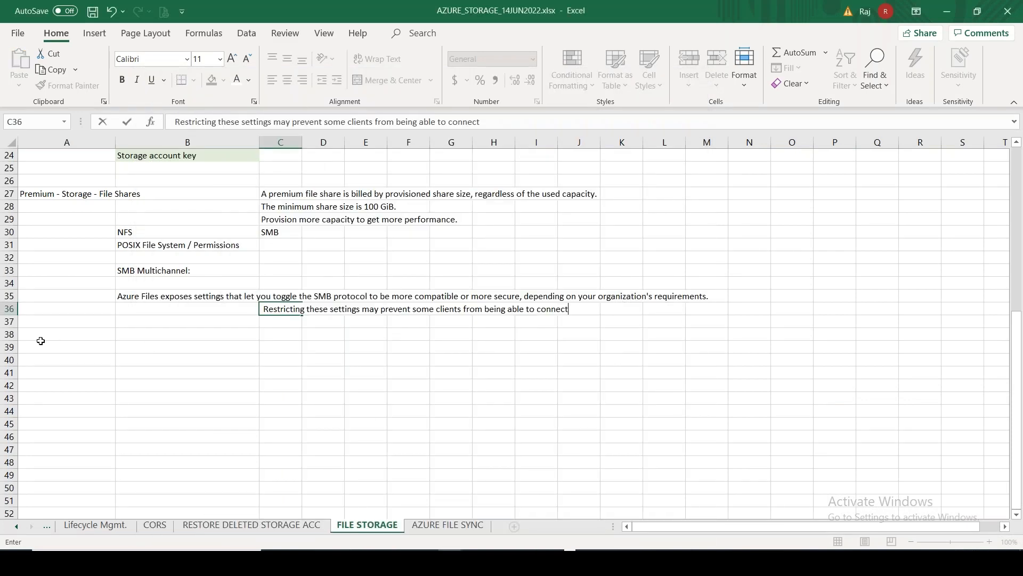
Paste the SMB settings snip at A38, shrink it, and position it just below row 36
click(41, 341)
key(ctrl+v)
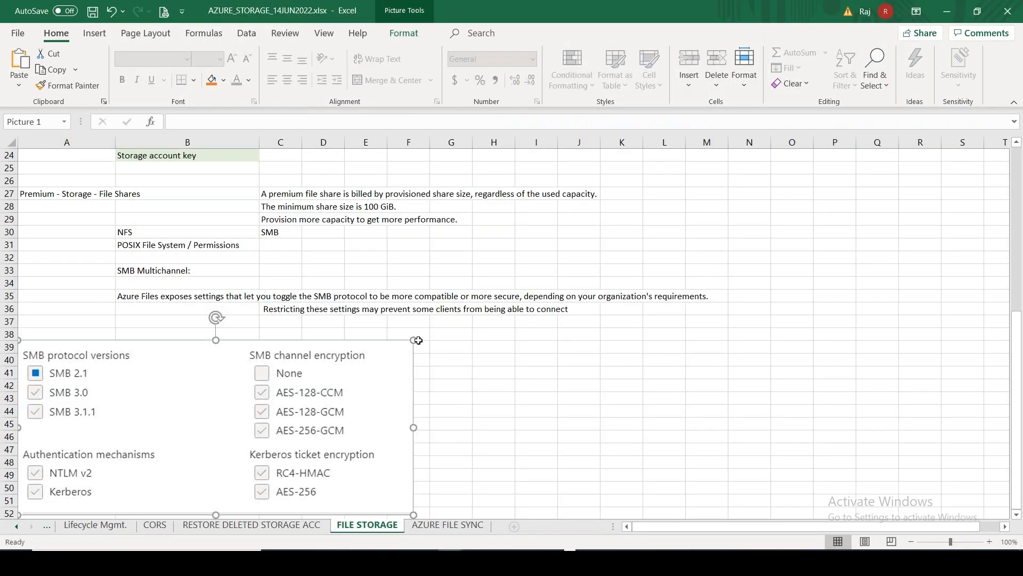
drag(410, 344, 317, 419)
drag(230, 425, 226, 370)
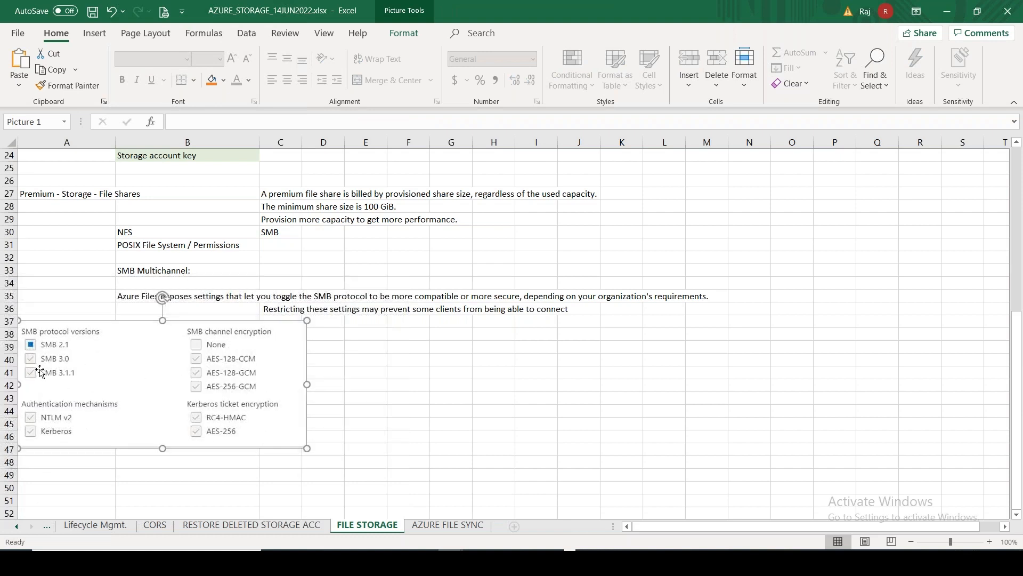
click(501, 391)
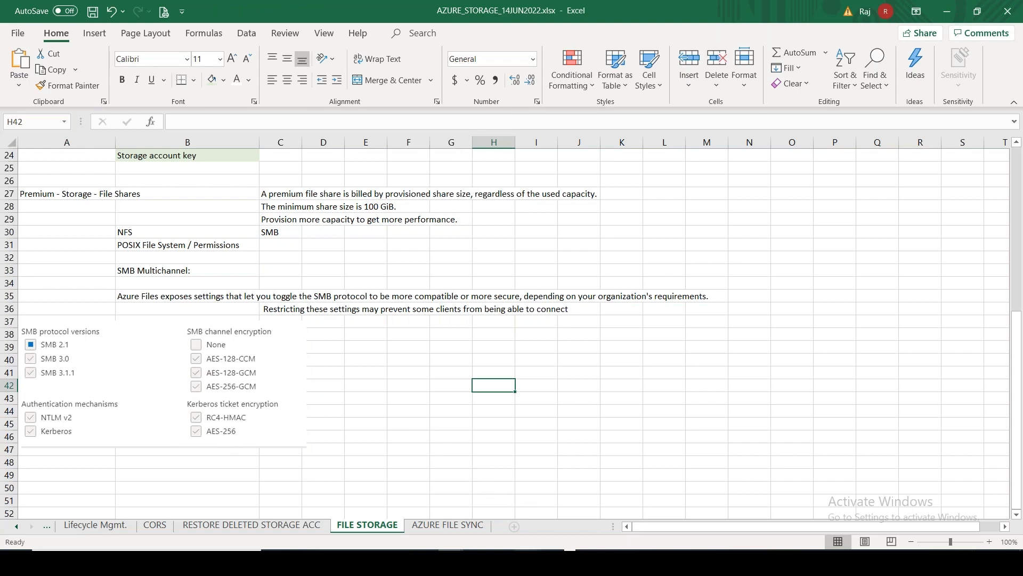
click(526, 562)
click(656, 81)
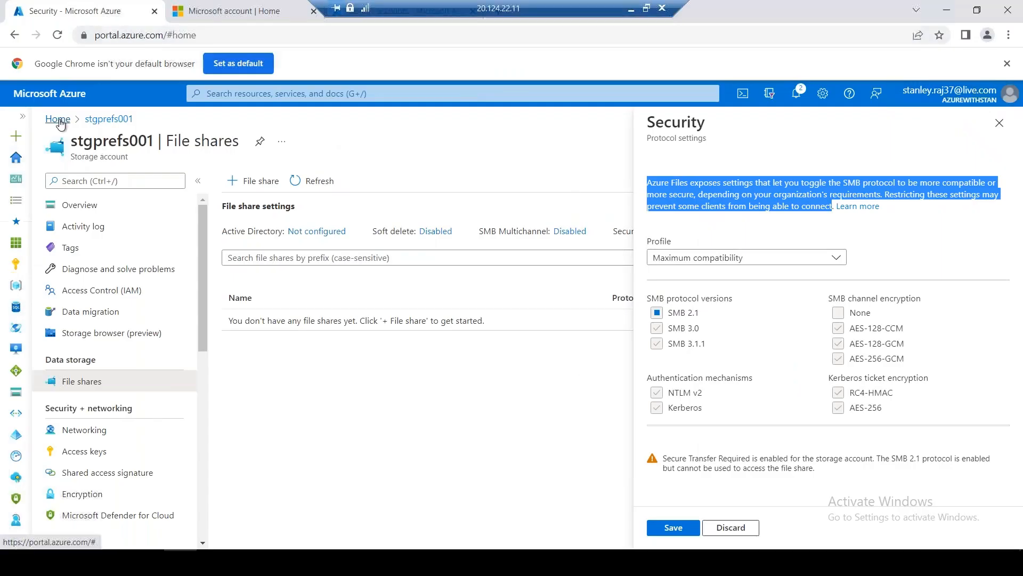
Go from portal Home to storage account stanstoragestdlrs001 and open its Geo-replication page
click(59, 120)
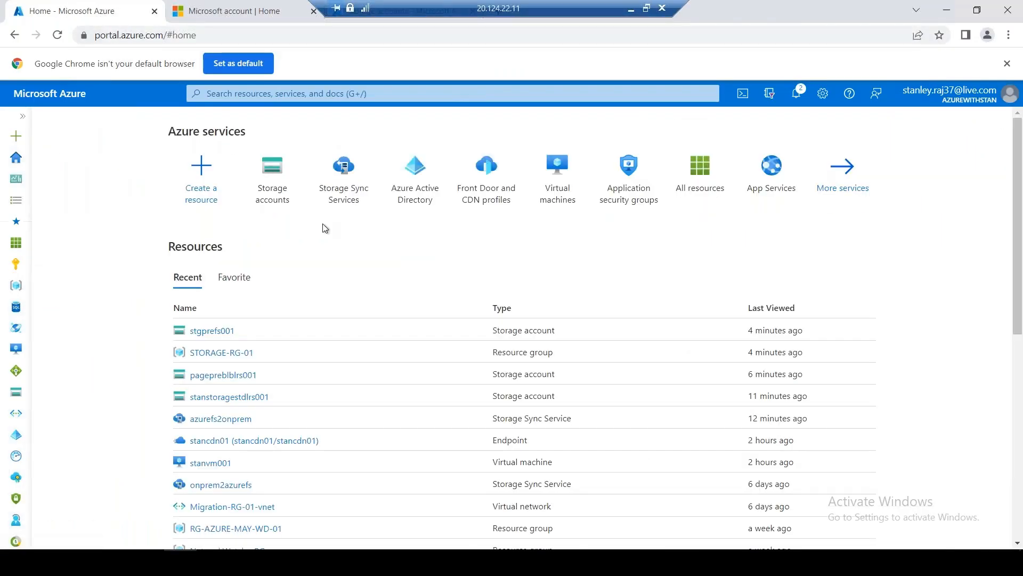
click(274, 194)
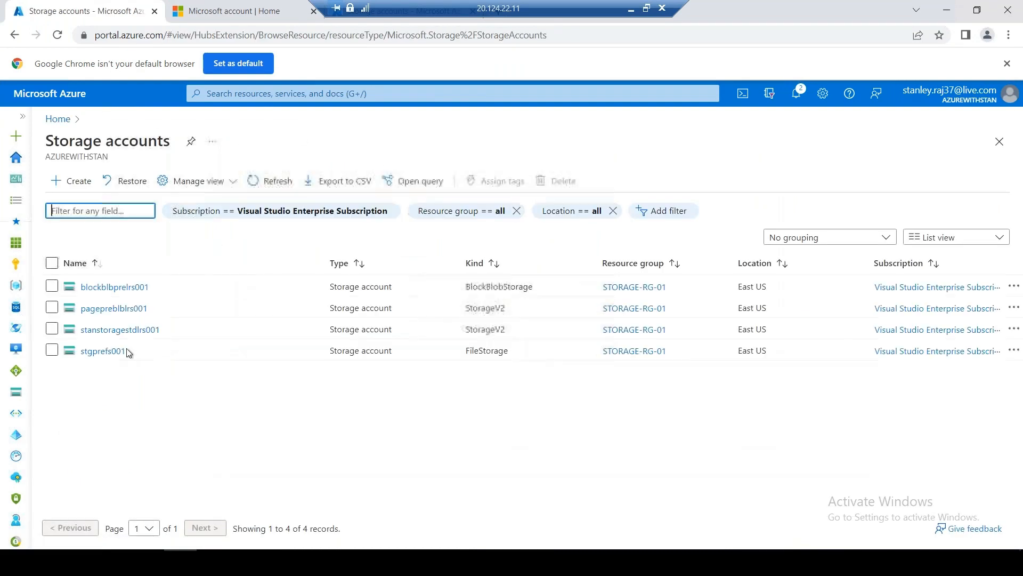
click(120, 329)
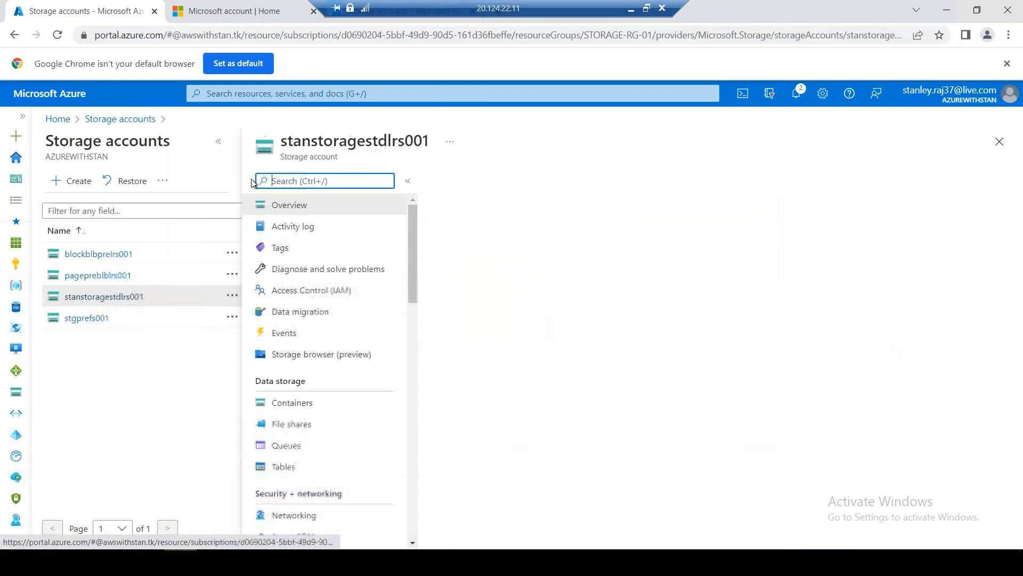
click(219, 142)
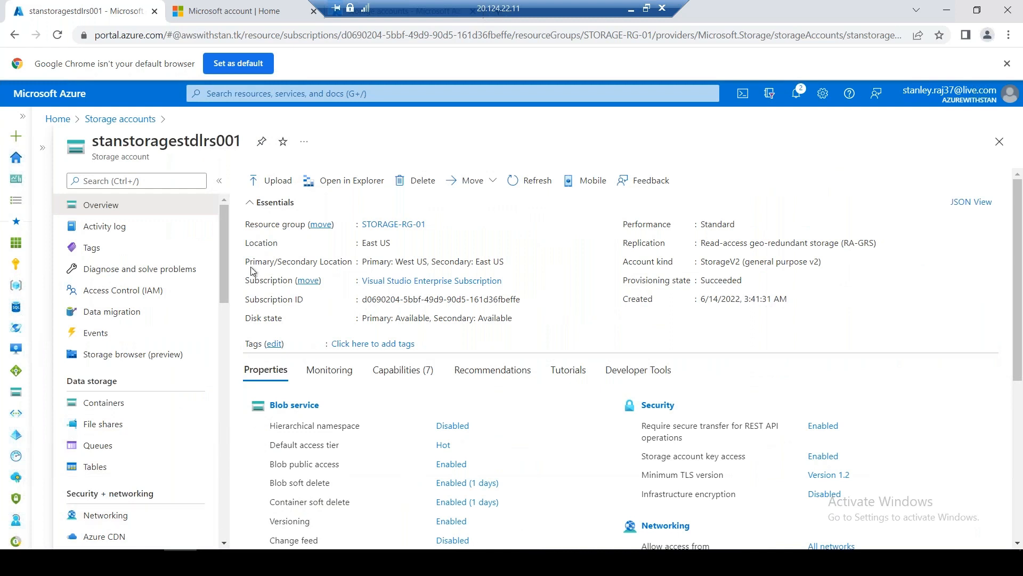
drag(225, 274, 226, 357)
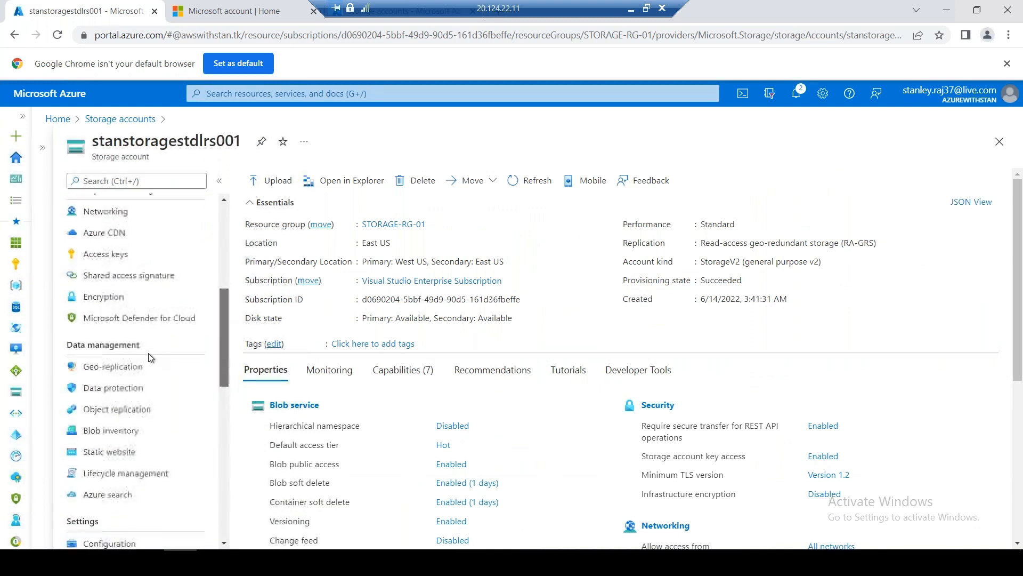
click(130, 368)
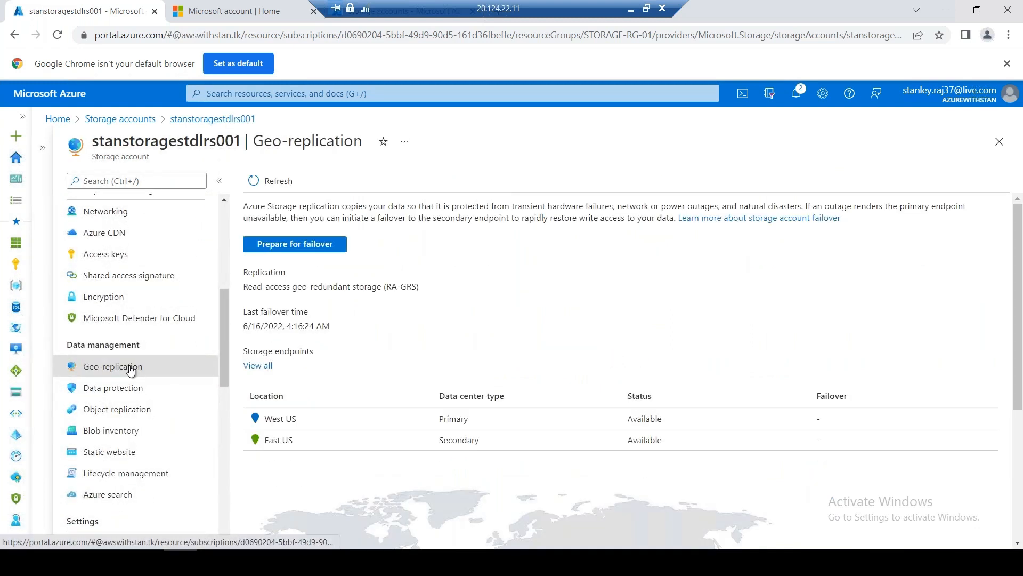
click(317, 244)
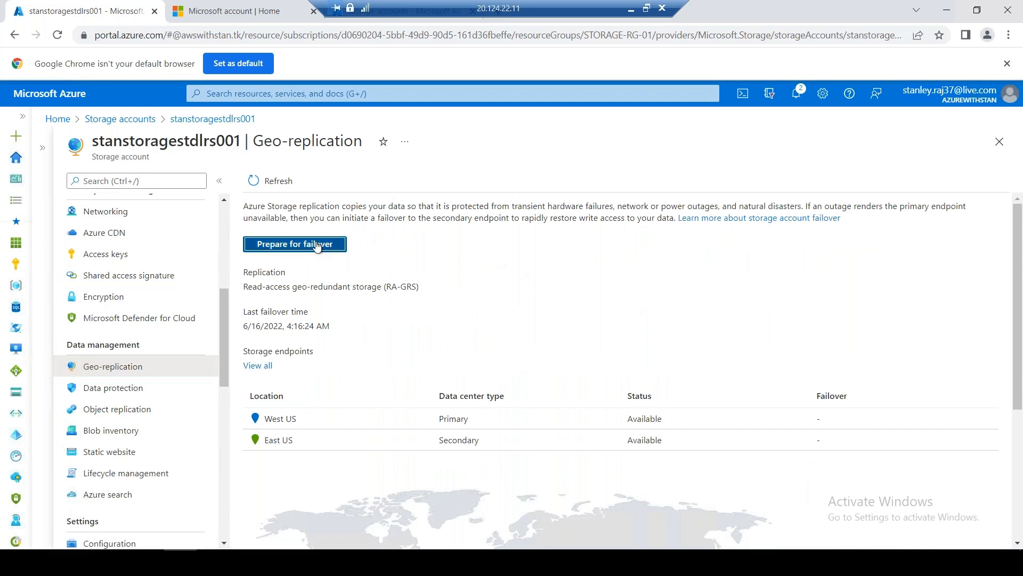
Confirm with 'yes' and start the failover of stanstoragestdlrs001 to East US
click(798, 389)
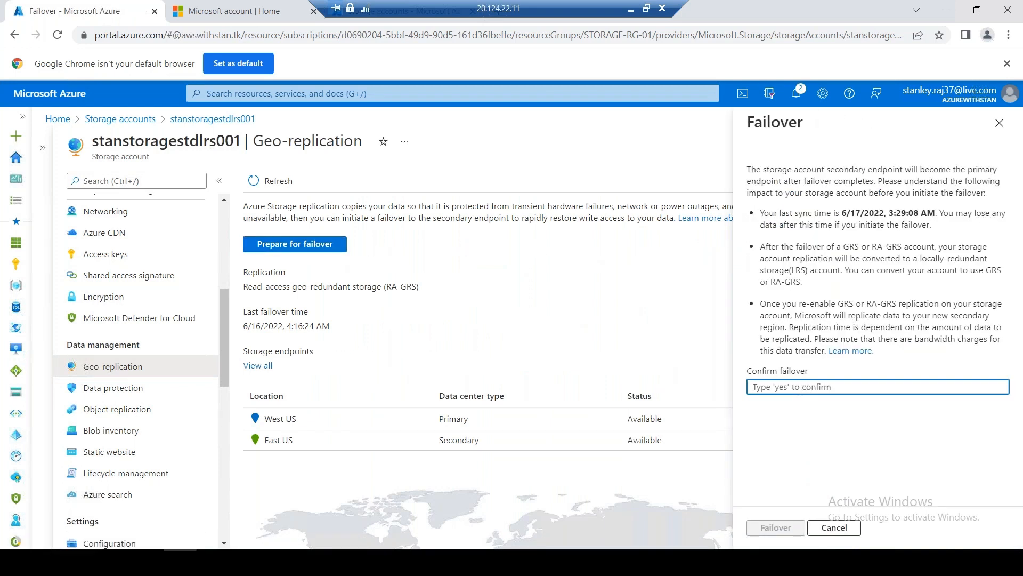
text(yes)
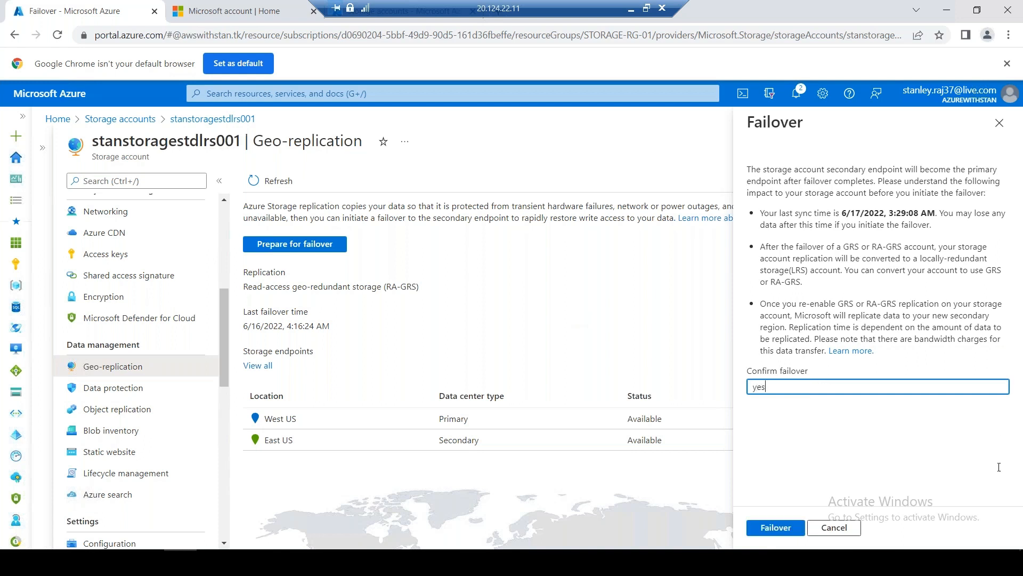
click(773, 528)
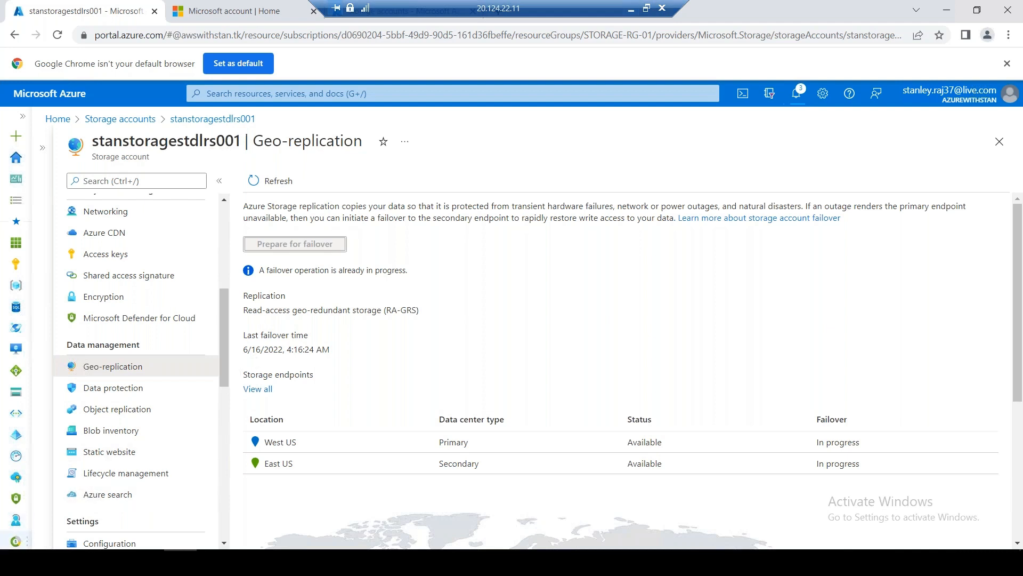
Refresh to verify replication is now LRS in East US, then go to portal Home
click(16, 562)
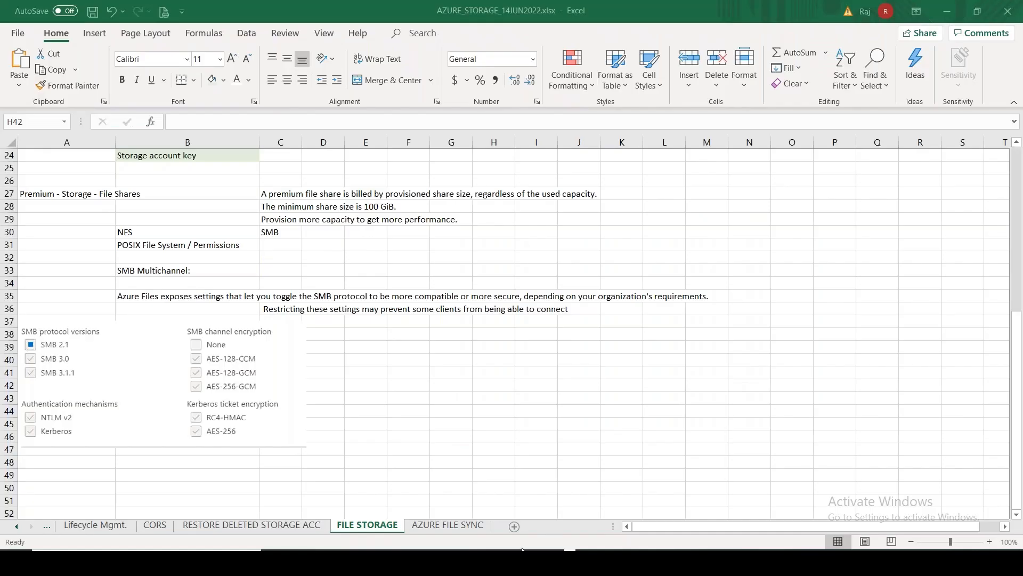
click(526, 562)
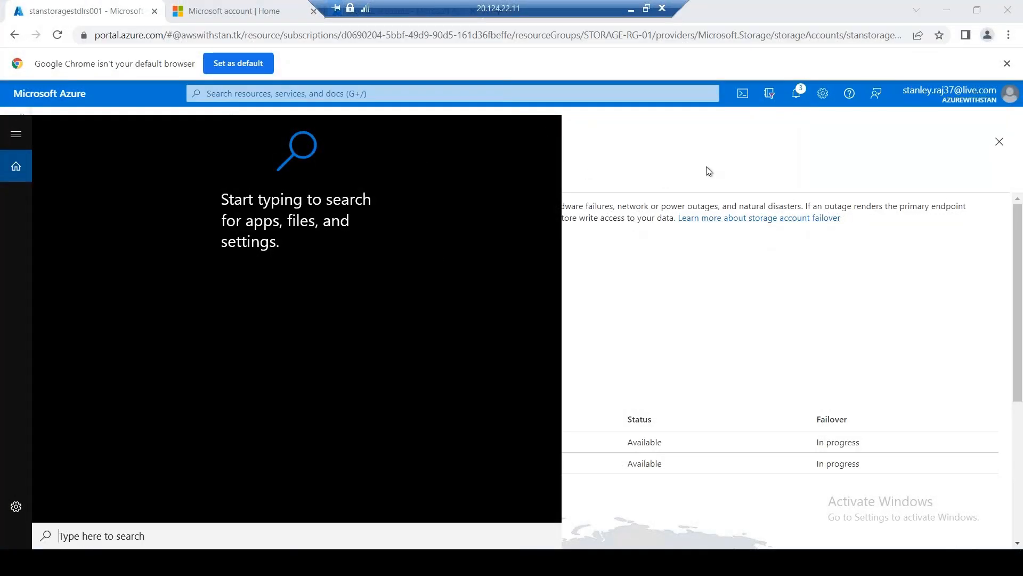
click(706, 161)
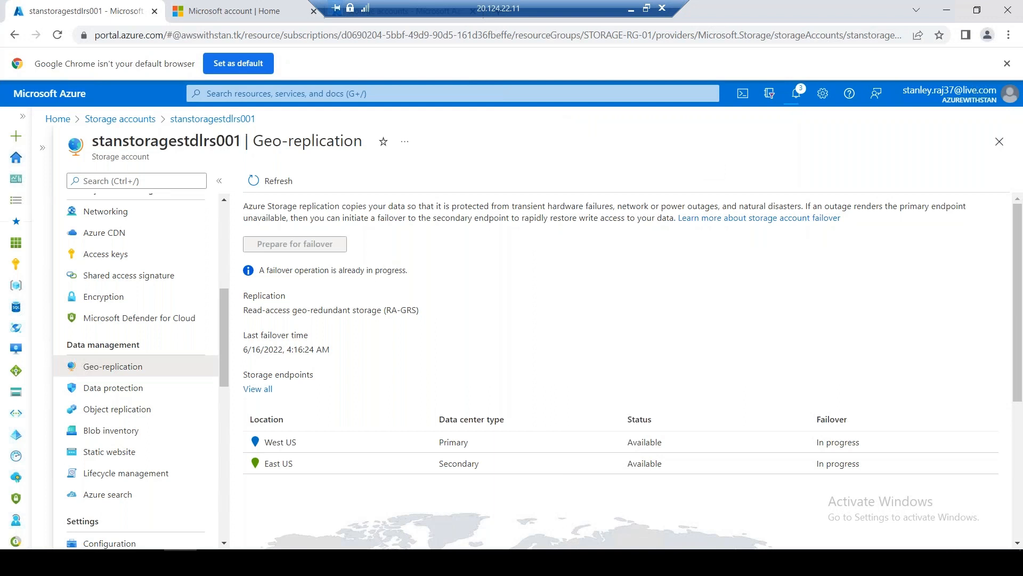
click(271, 181)
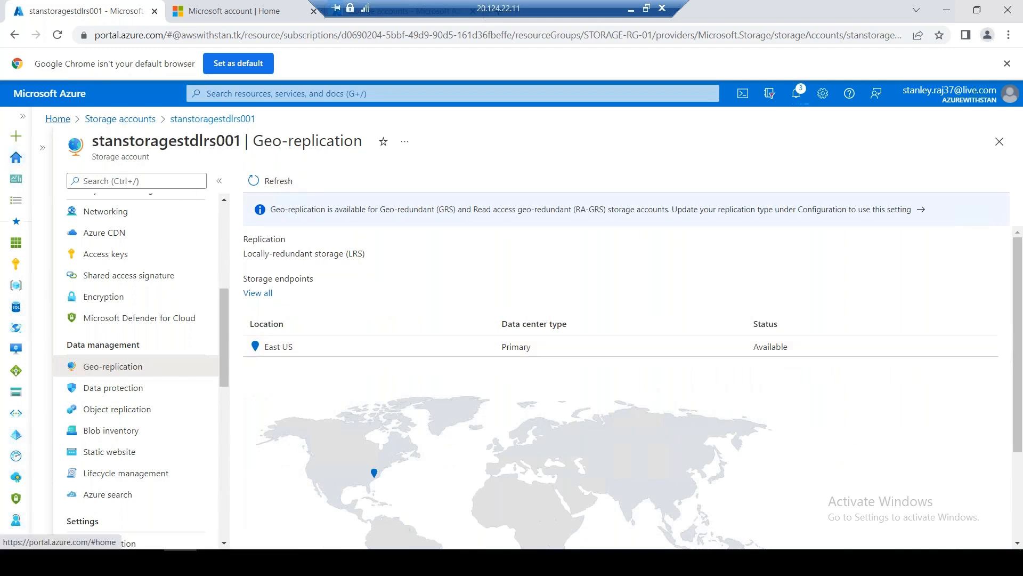
click(58, 119)
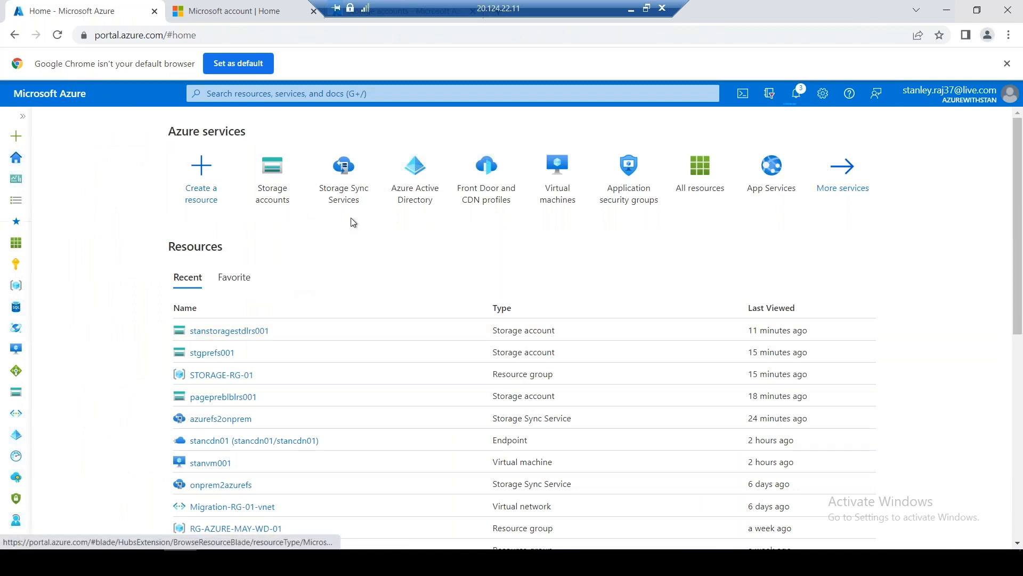
Open sync group stanfs01sync in the azurefs2onprem service and begin adding a cloud endpoint
click(344, 181)
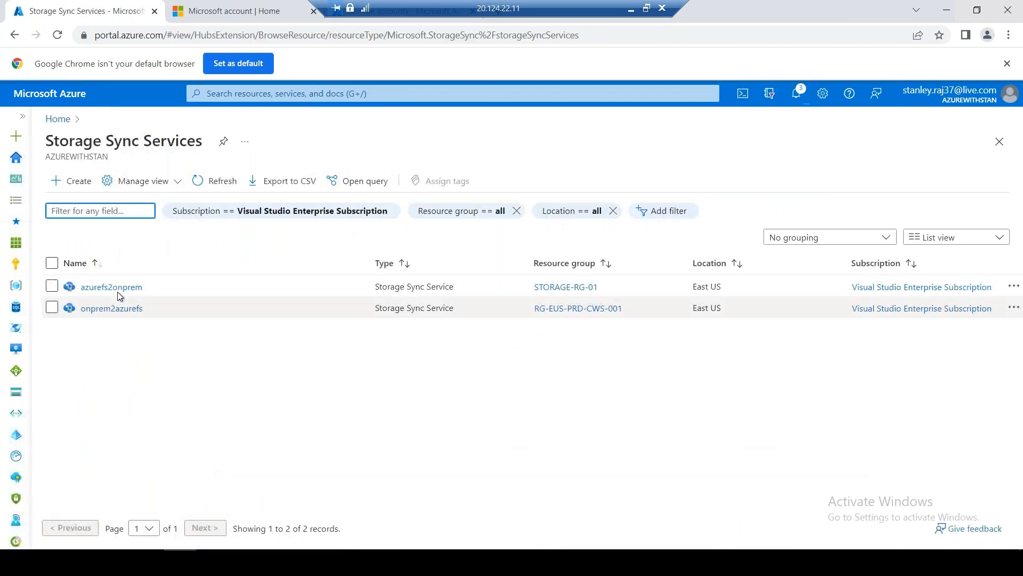
click(115, 287)
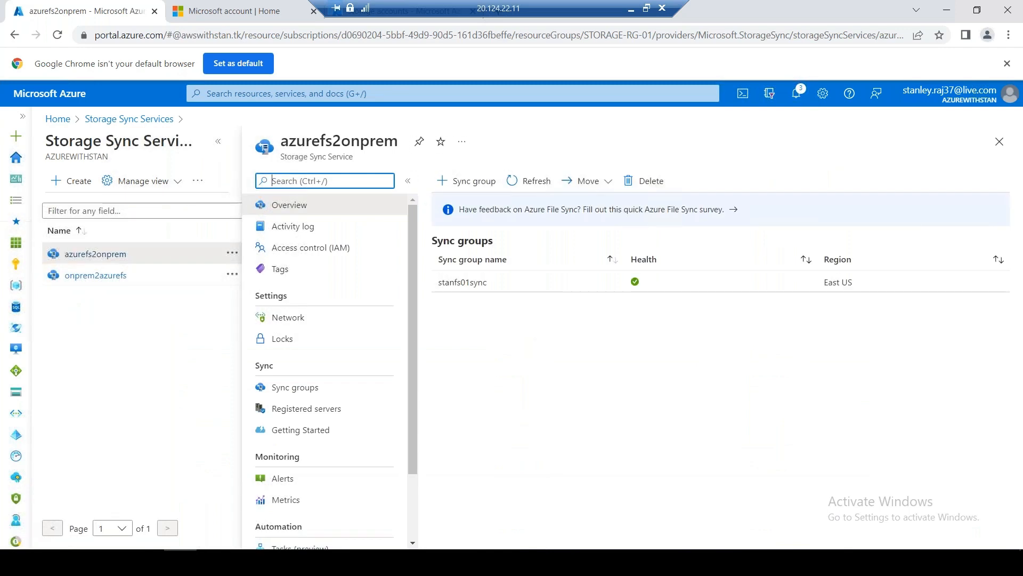
click(218, 141)
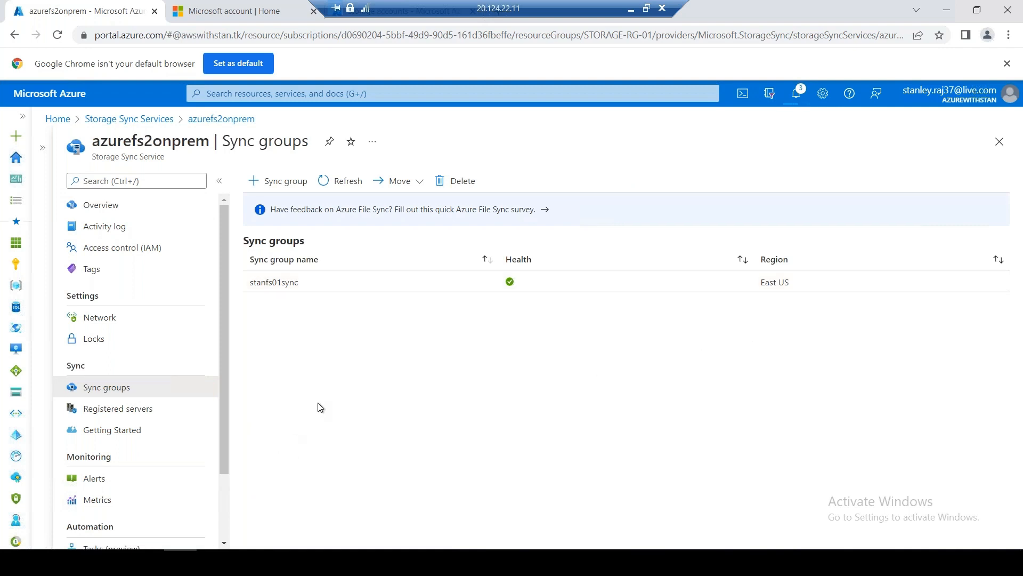
click(294, 288)
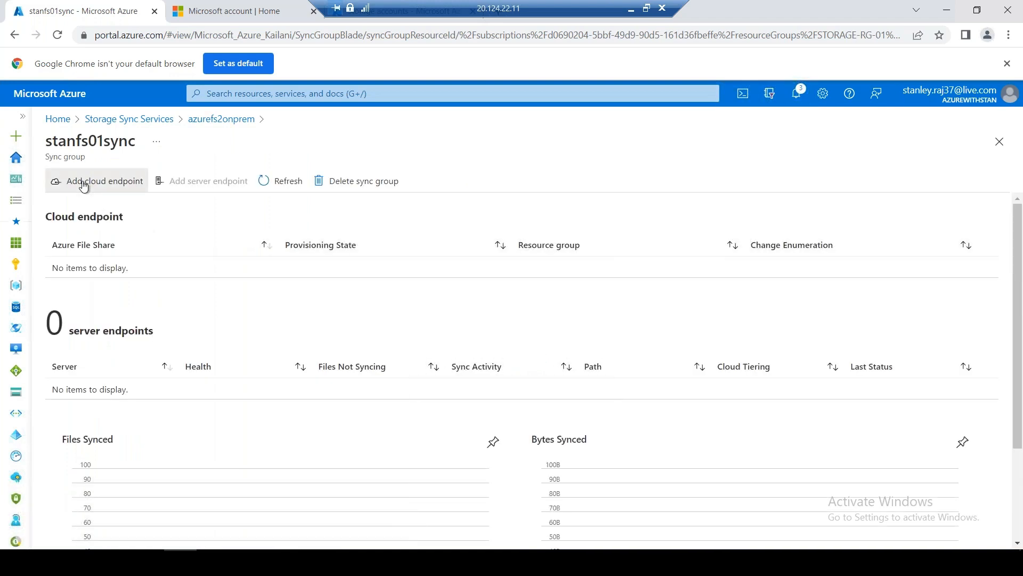
click(84, 183)
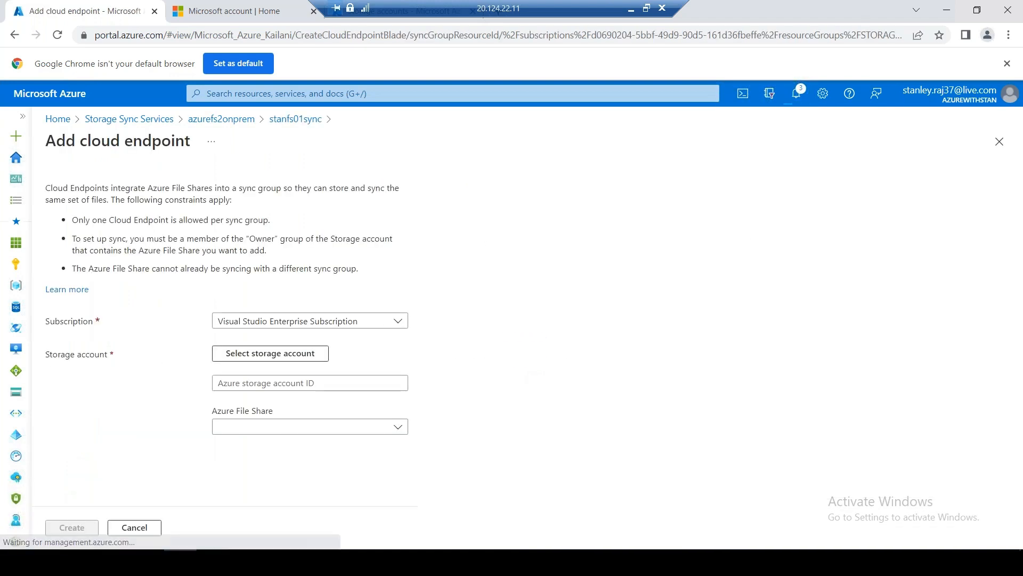
Create the cloud endpoint from storage account stanstoragestdlrs001 and file share stanfs01
click(327, 384)
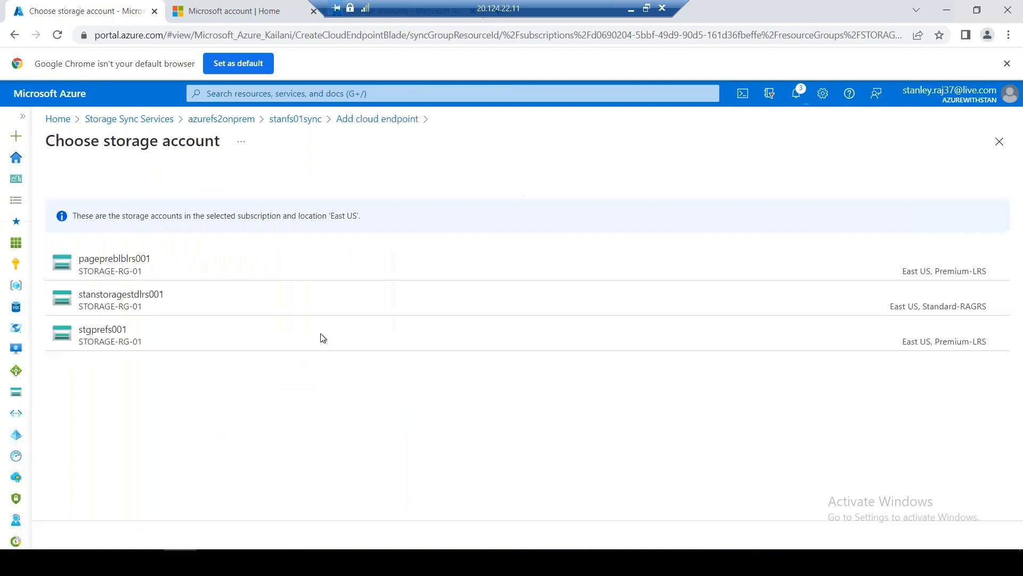
click(116, 300)
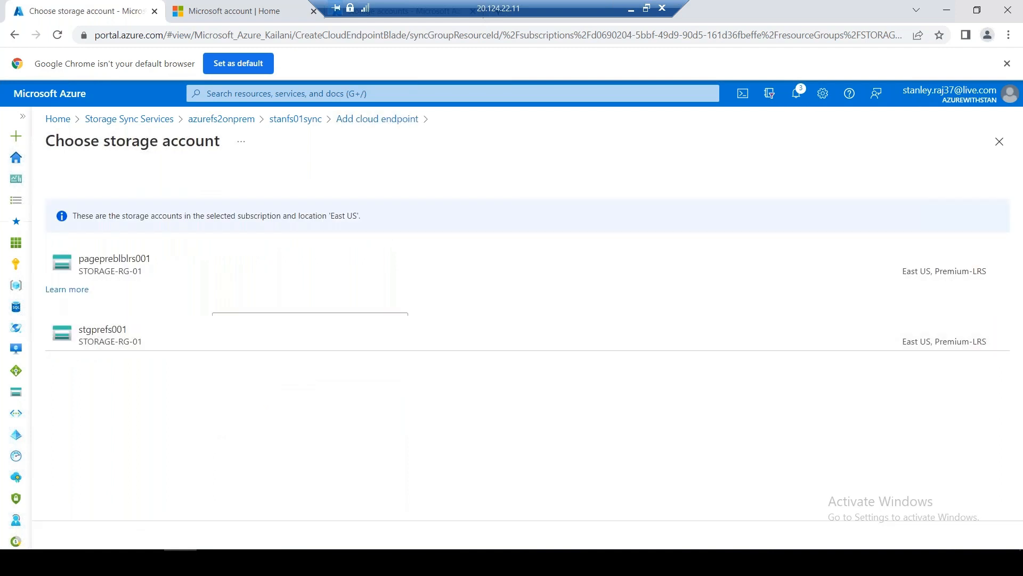
click(277, 427)
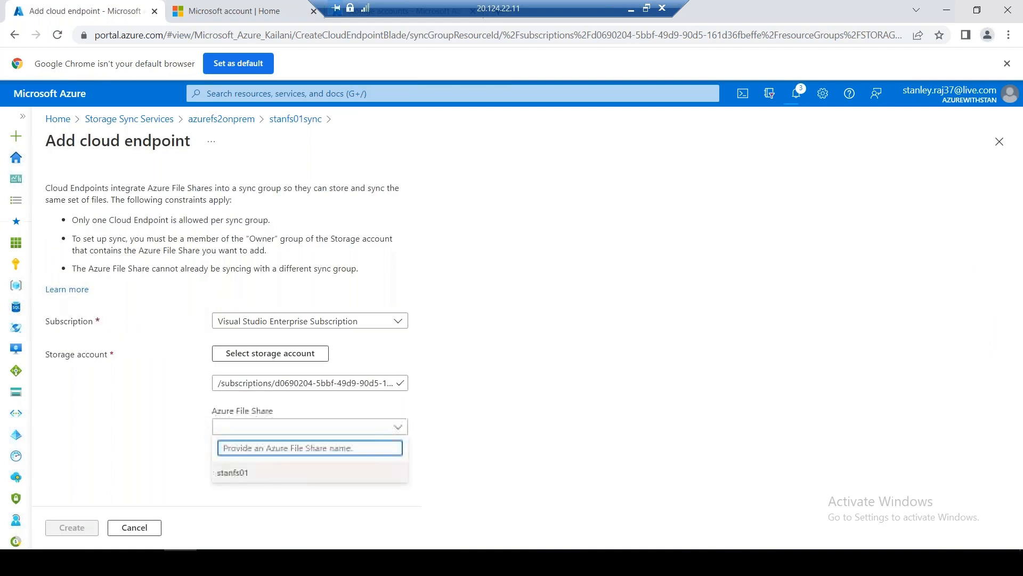
click(262, 470)
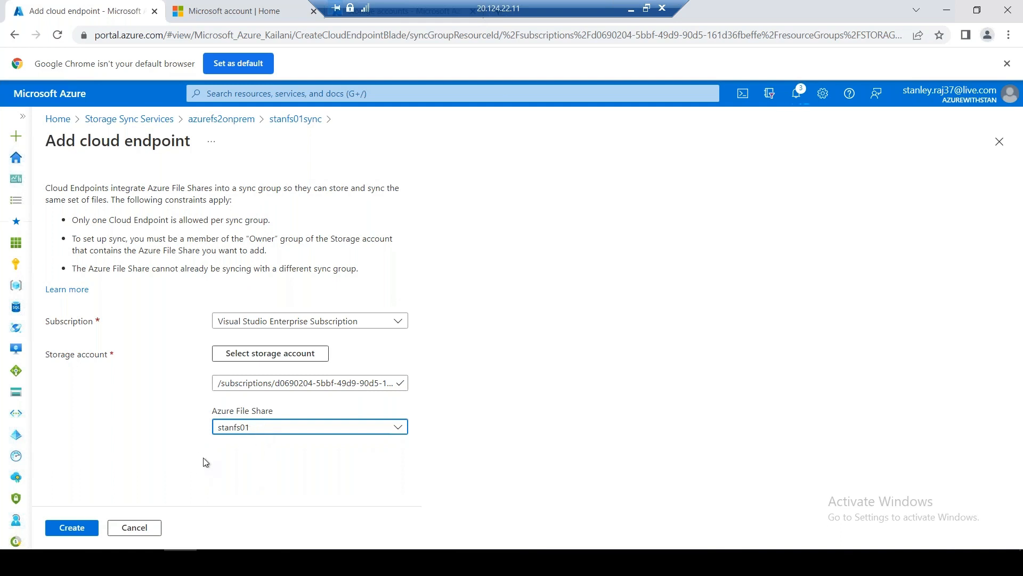
click(71, 528)
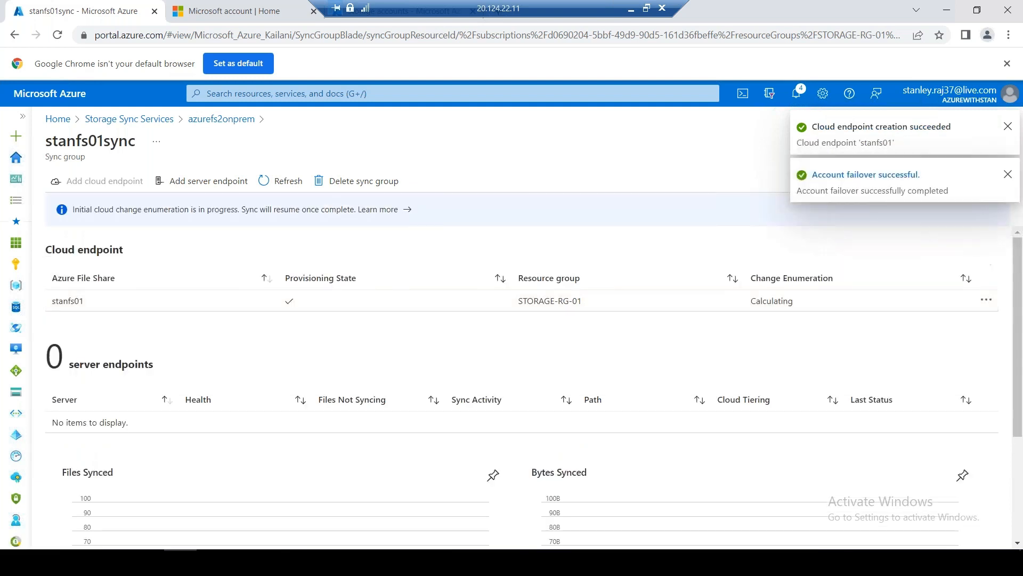
click(207, 186)
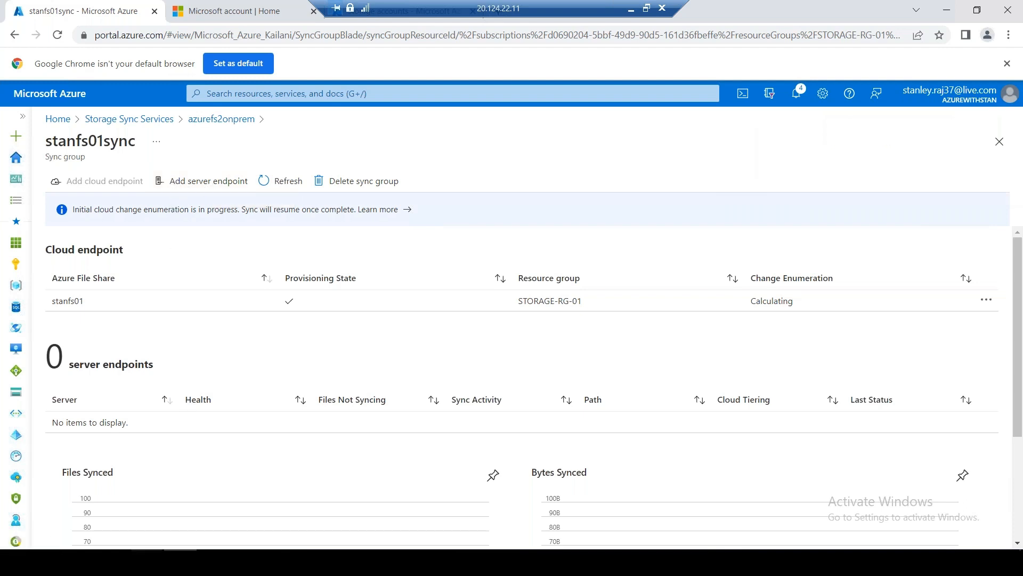
click(148, 561)
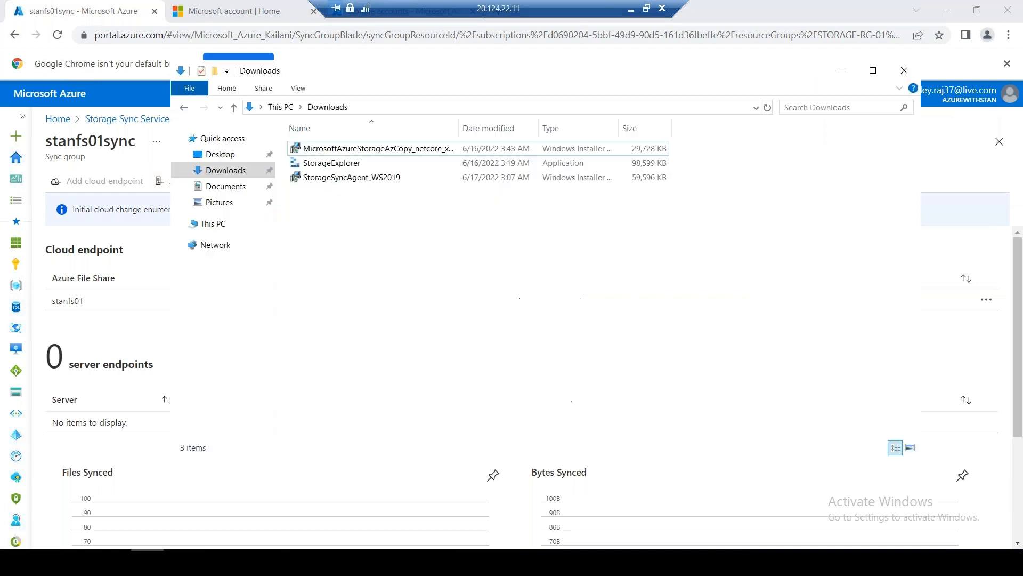
From This PC, disconnect the stanfs01 network location, then open Temporary Storage (D:)
click(213, 224)
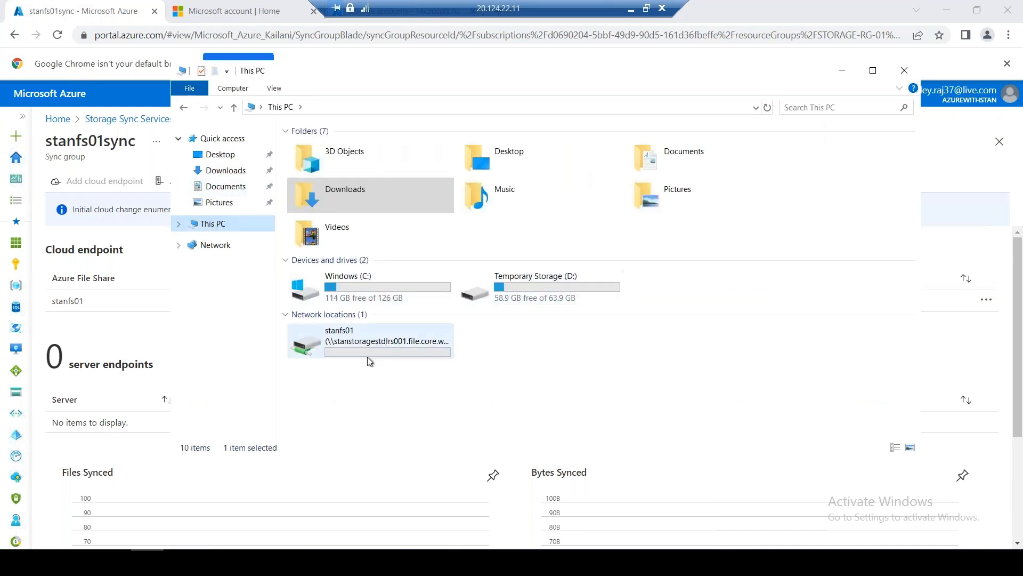
double_click(501, 289)
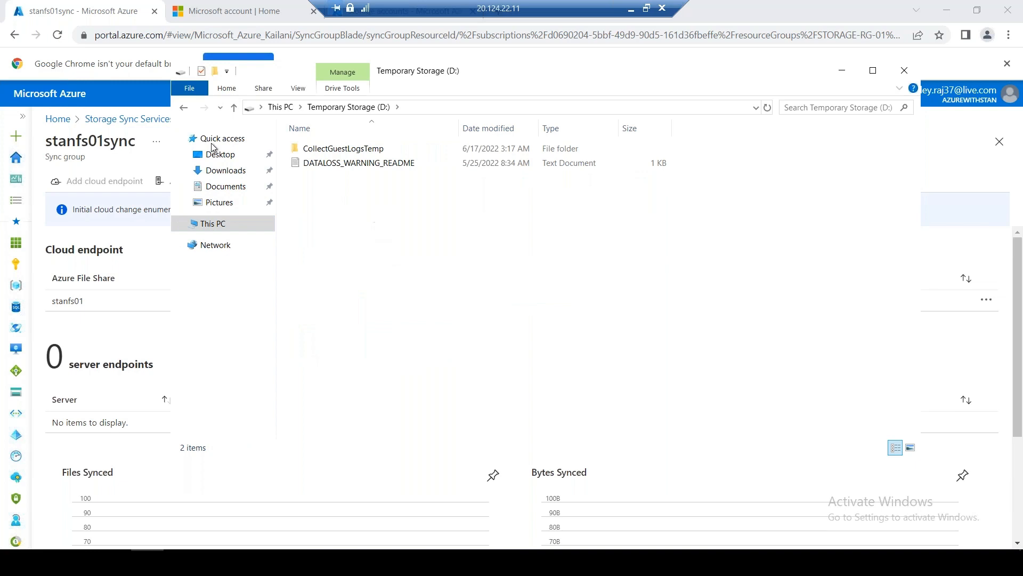
click(183, 107)
right_click(384, 338)
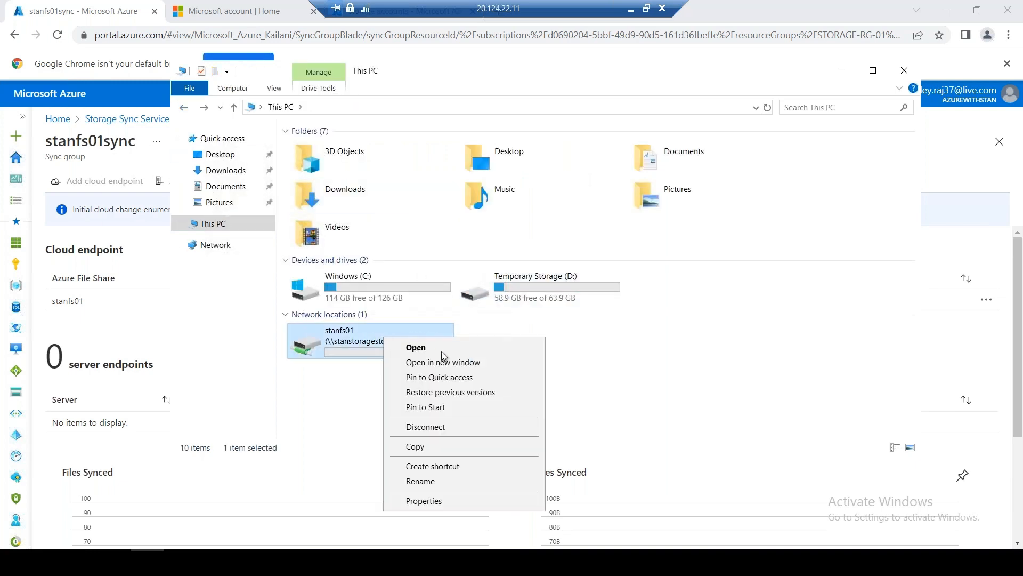
click(449, 425)
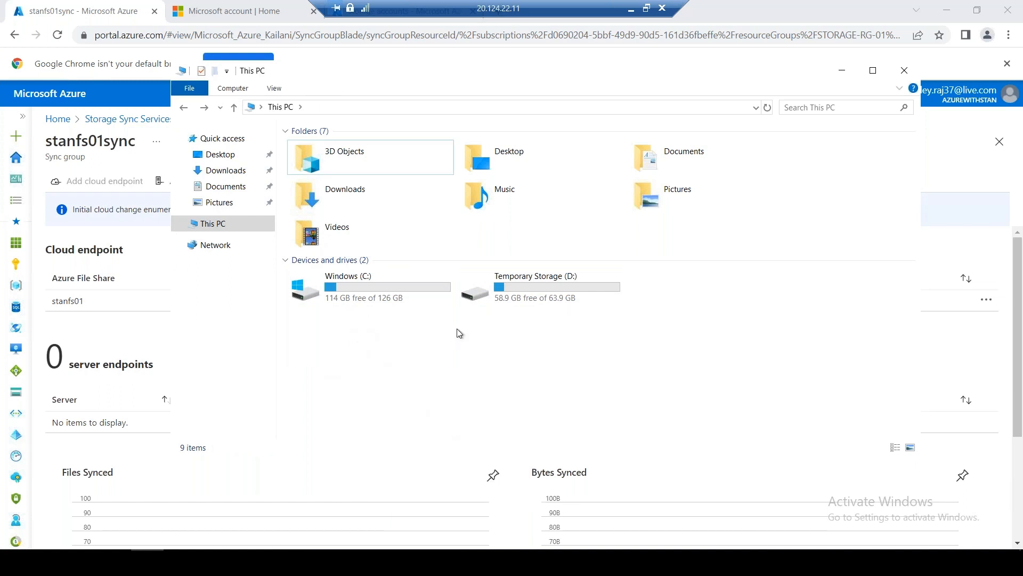
double_click(523, 287)
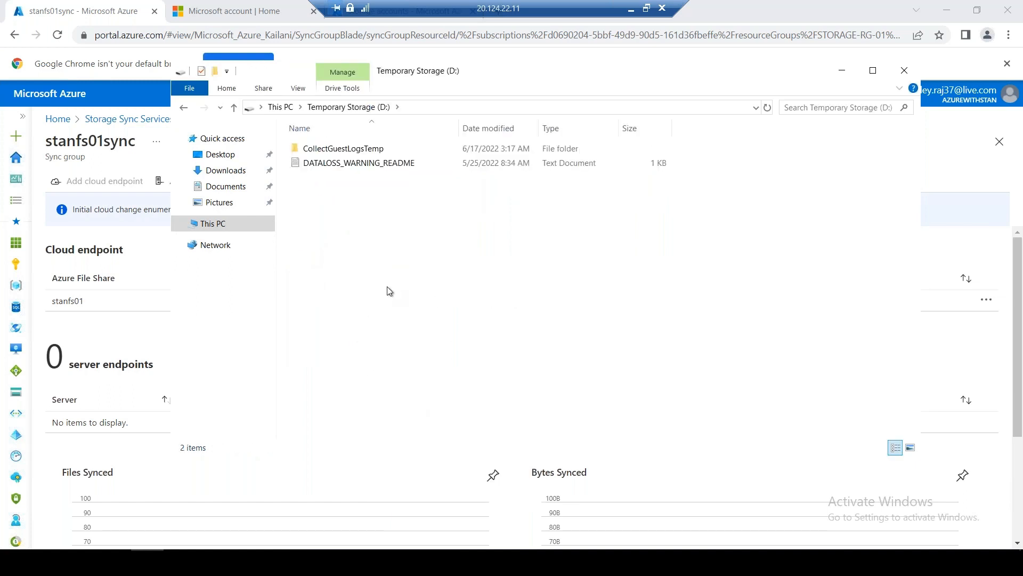
Create a new empty folder named OnpremCache on drive D:, then minimize Explorer
right_click(318, 238)
mouse_move(393, 399)
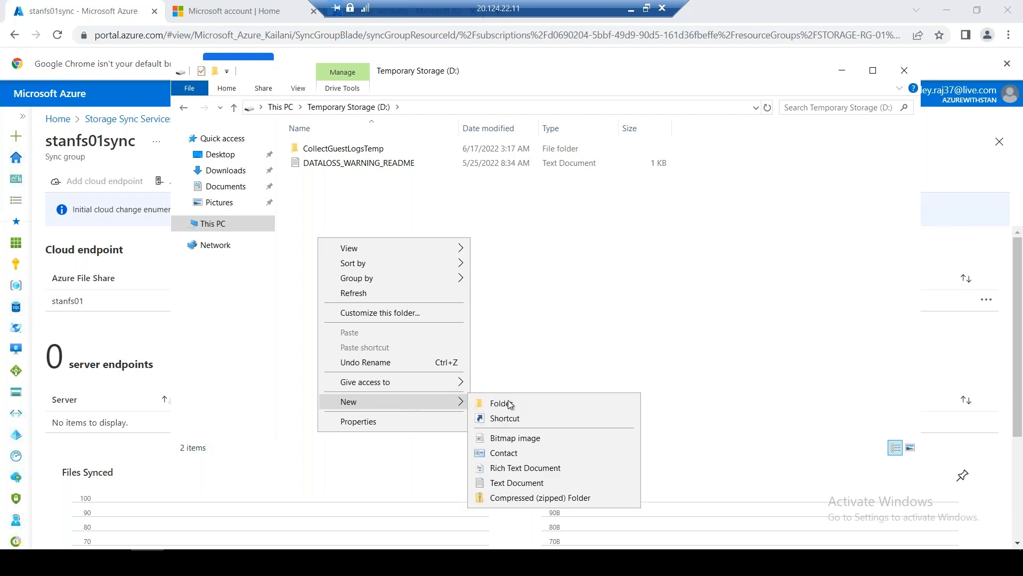
click(513, 402)
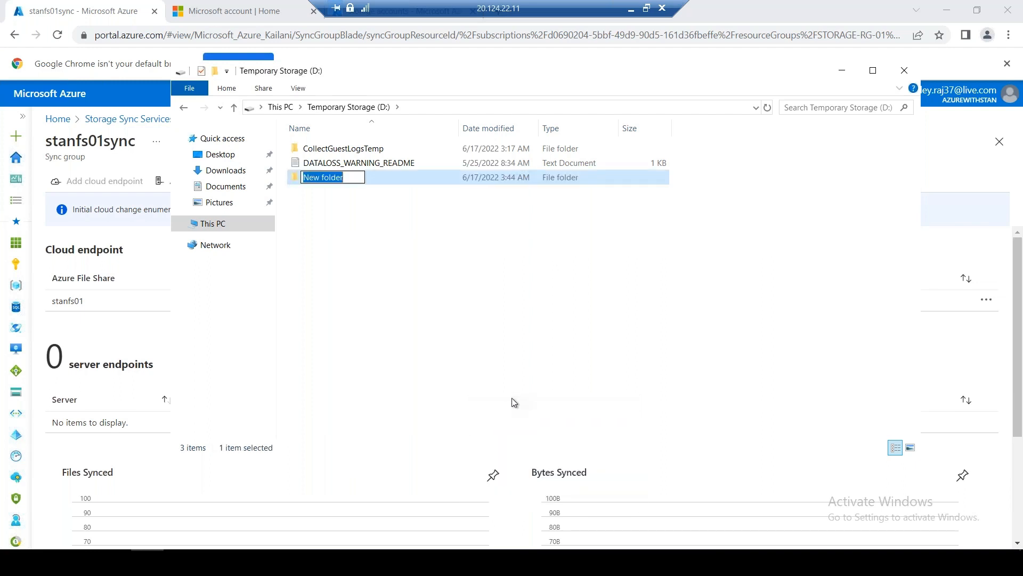
text(Onprem)
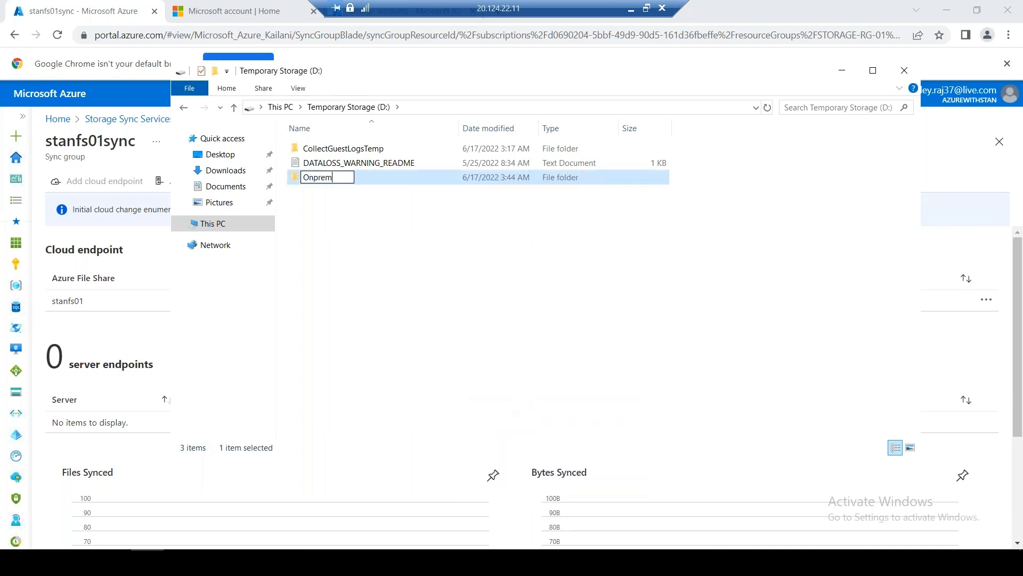
text(Cache)
key(Return)
double_click(414, 180)
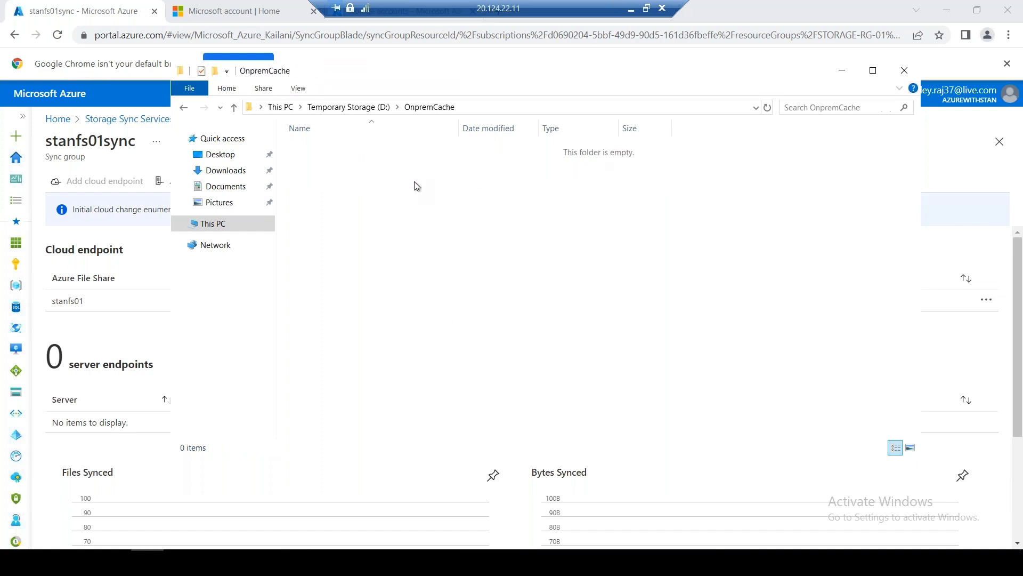
click(185, 108)
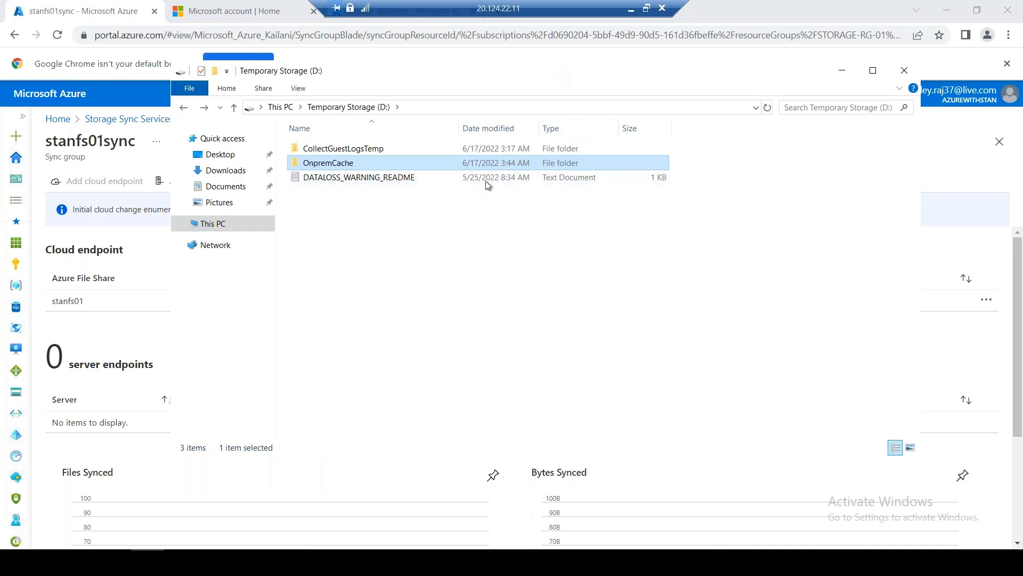
drag(549, 78, 485, 178)
click(779, 171)
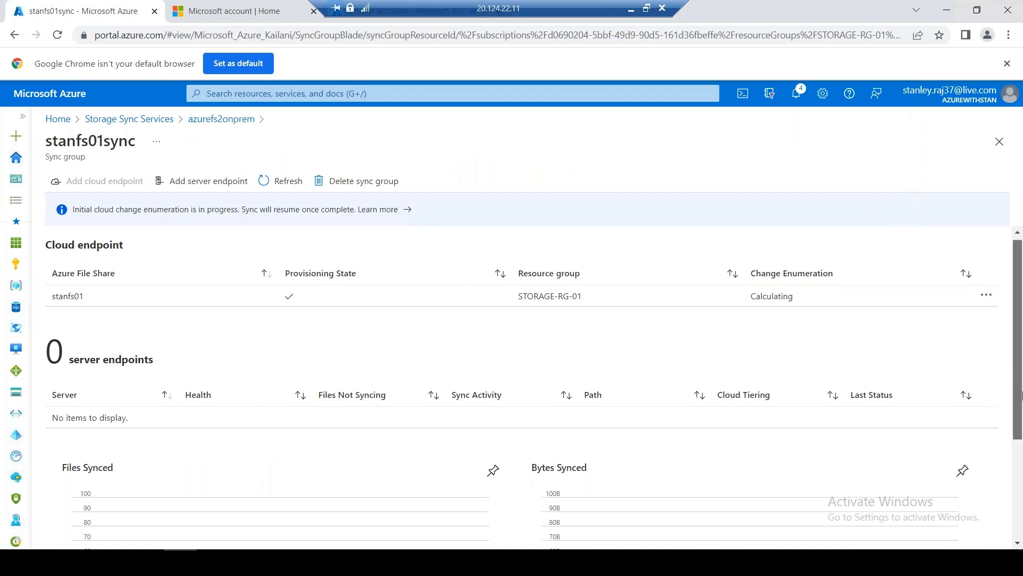
Start a new server endpoint and select registered server stanvm001
scroll(1022, 395, down, 3)
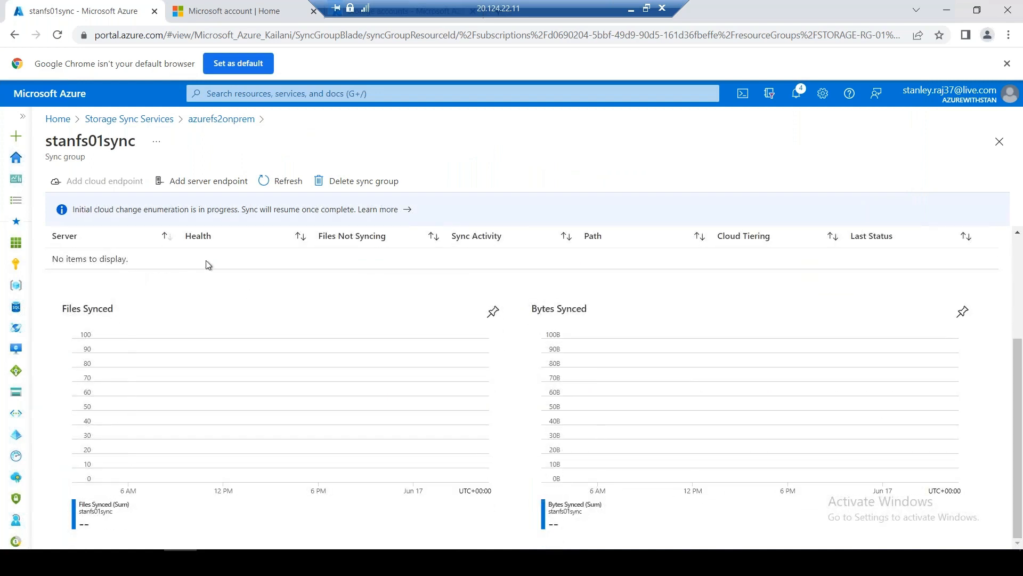
click(197, 187)
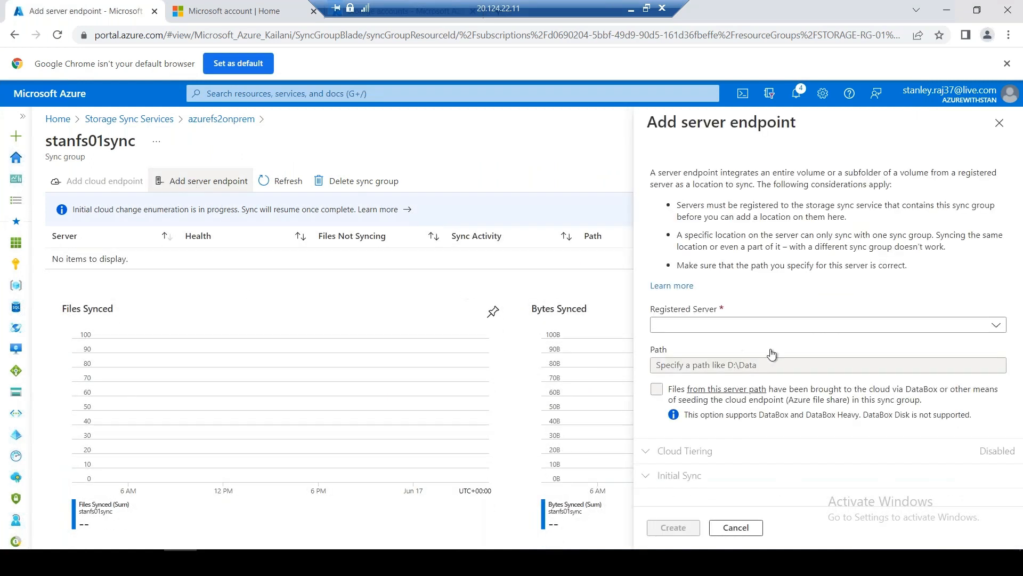
click(748, 331)
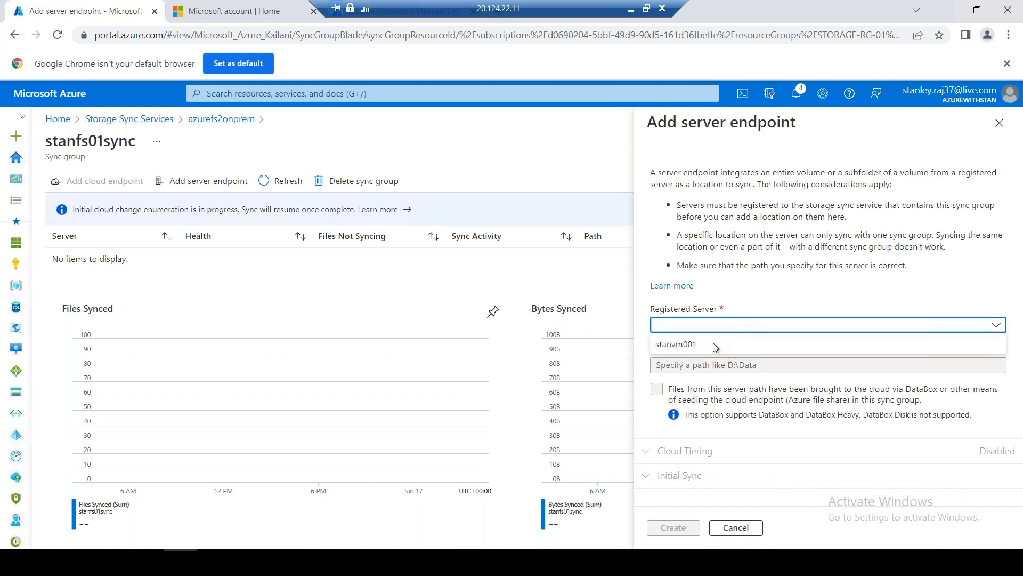
click(689, 345)
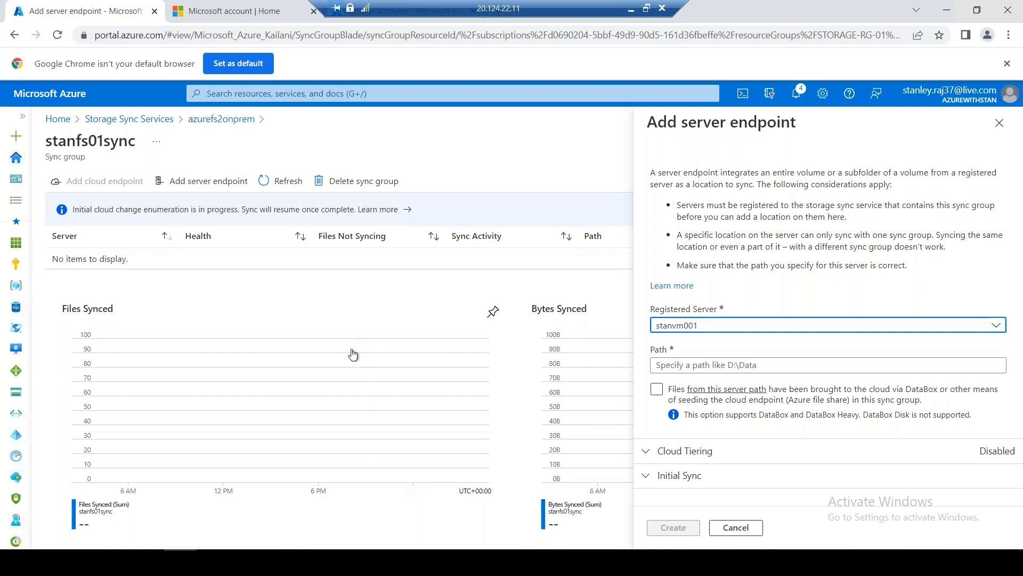
Enter D:\OnpremCache as the server endpoint path, copying the folder name from Explorer
click(726, 361)
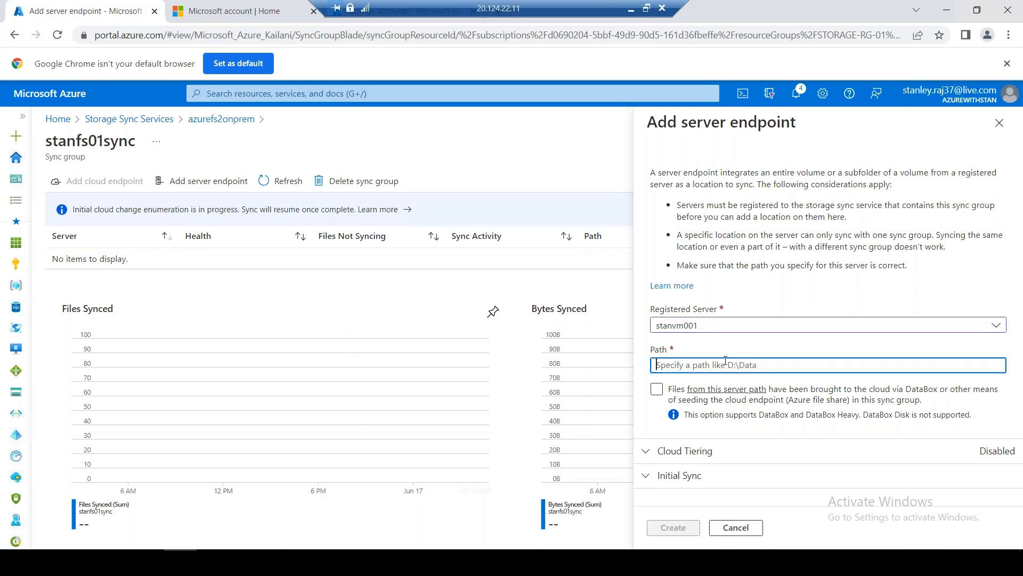
text(D:\)
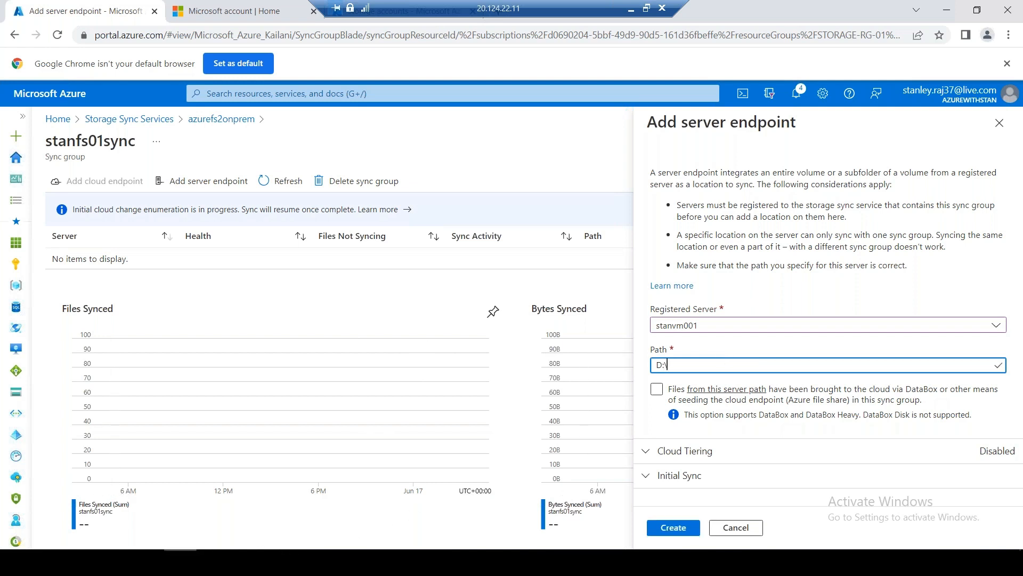
key(alt+Tab)
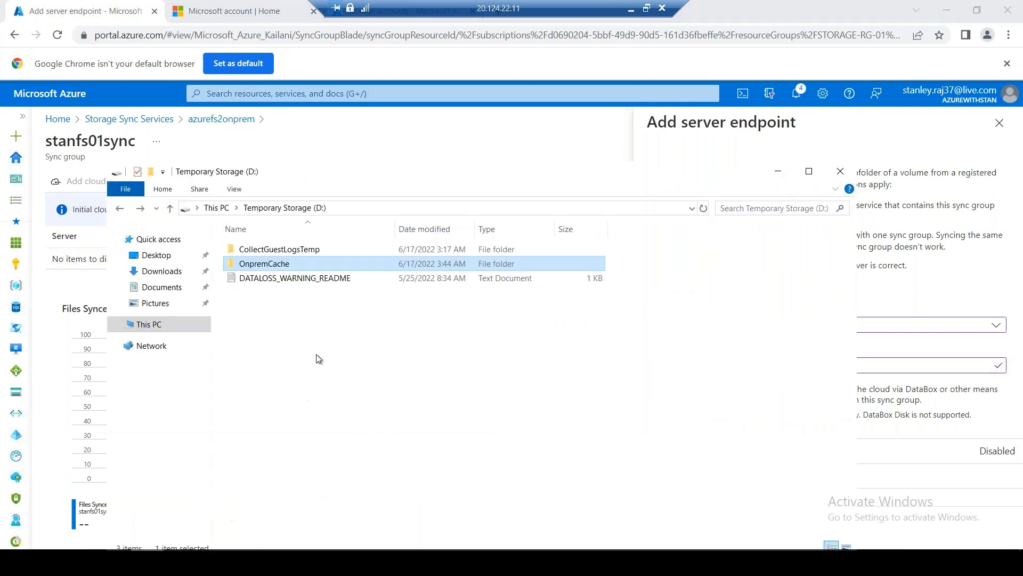
right_click(275, 264)
click(338, 471)
key(ctrl+c)
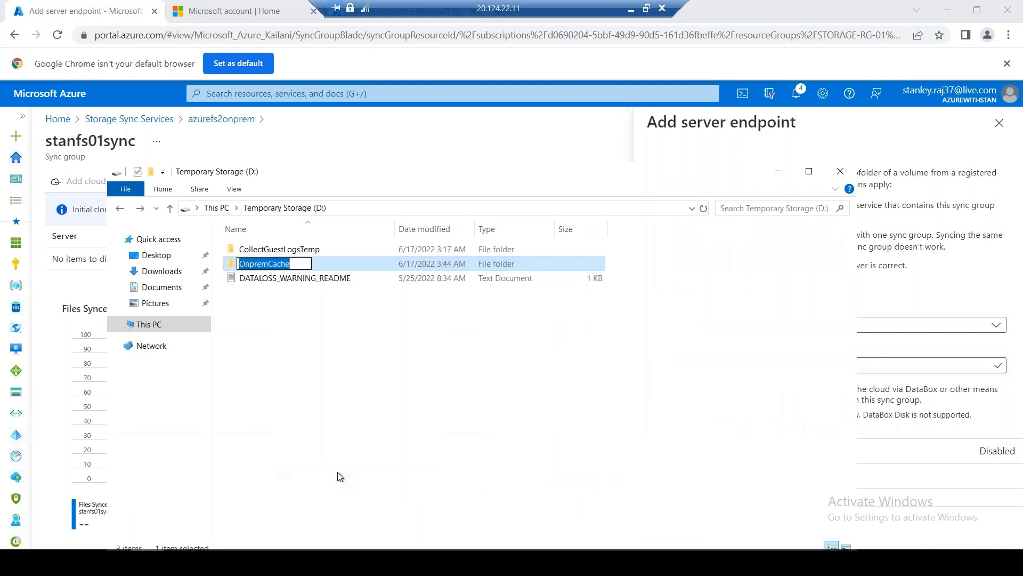
click(777, 171)
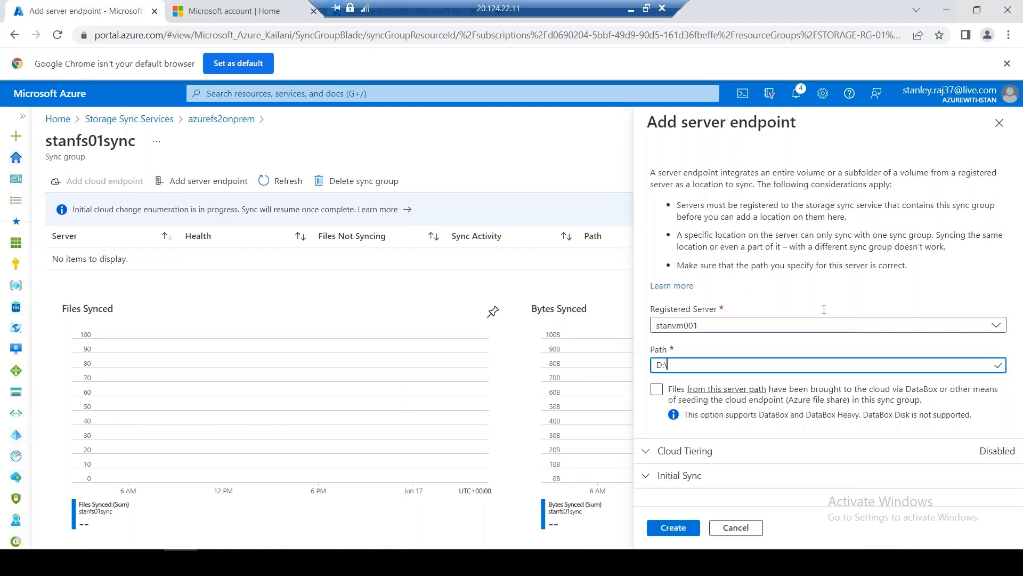
key(ctrl+v)
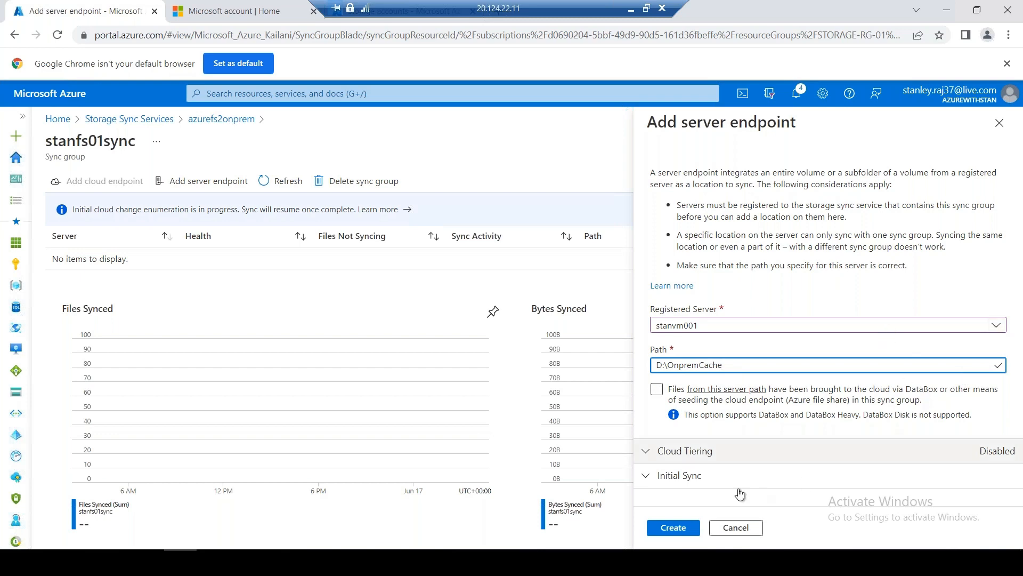
Review the Cloud Tiering (disabled) and Initial Sync defaults, then create the stanvm001 server endpoint
click(695, 462)
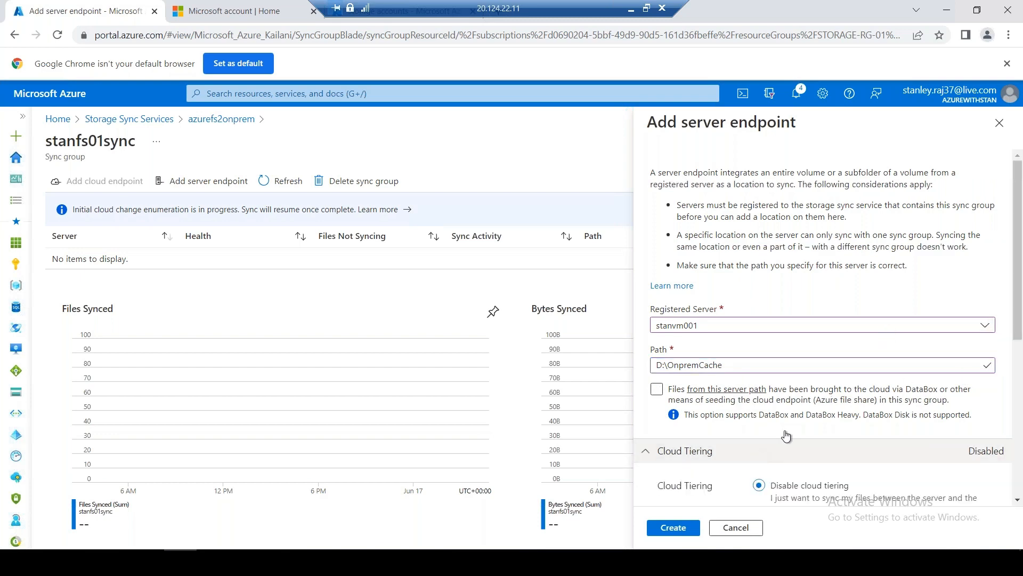
scroll(811, 395, down, 5)
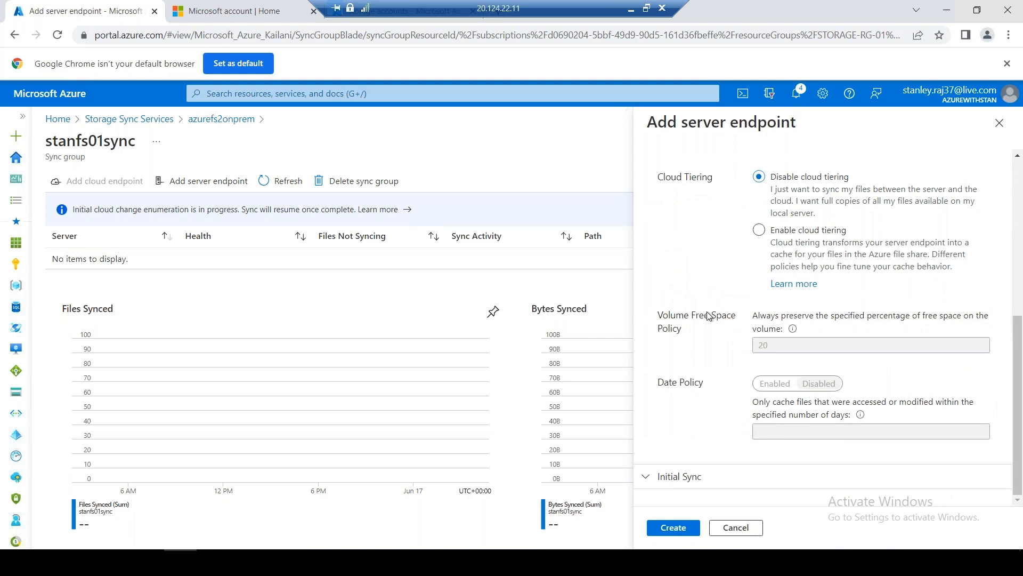
scroll(712, 319, up, 1)
click(663, 214)
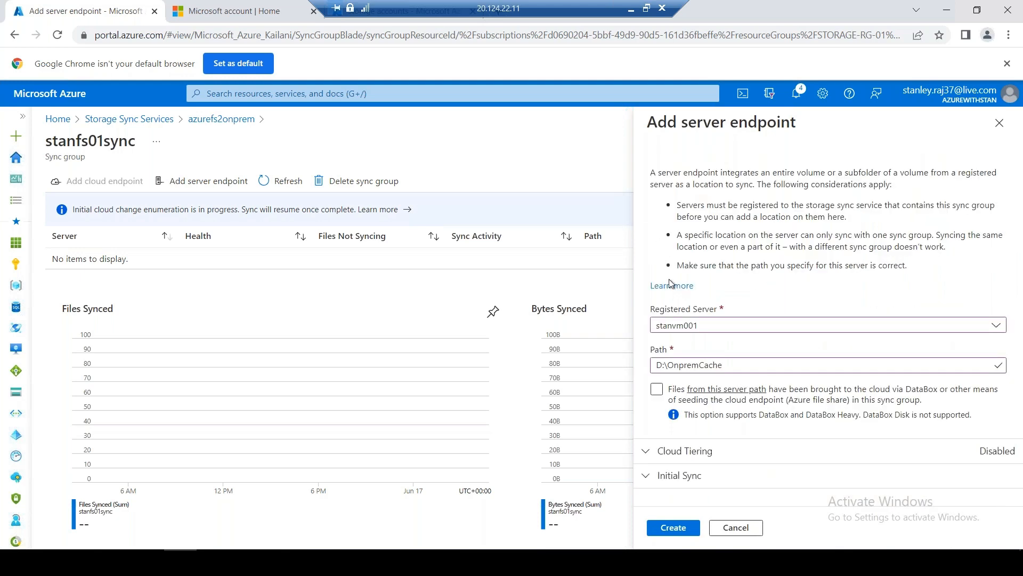
click(676, 475)
scroll(676, 475, down, 3)
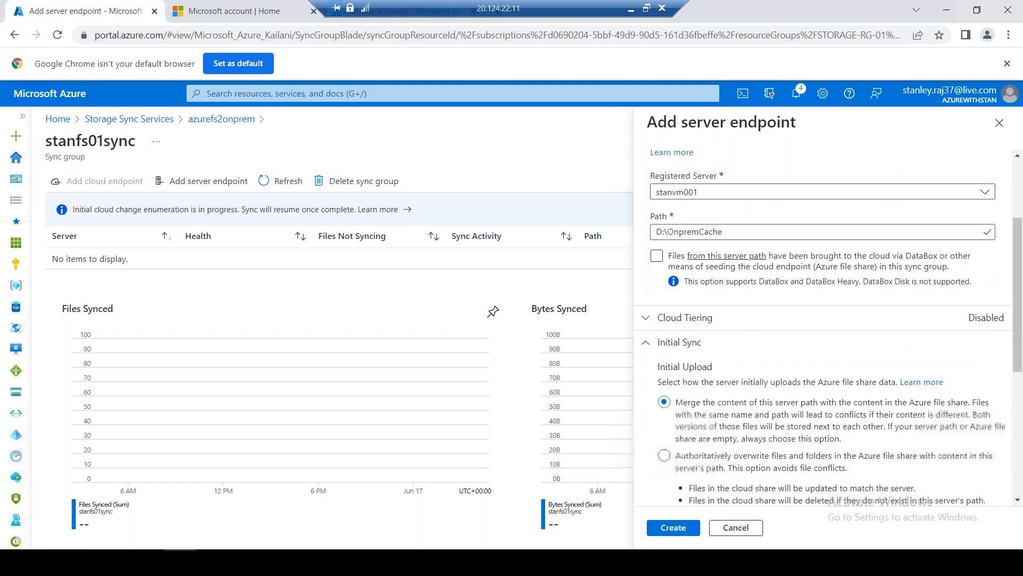
scroll(748, 442, down, 4)
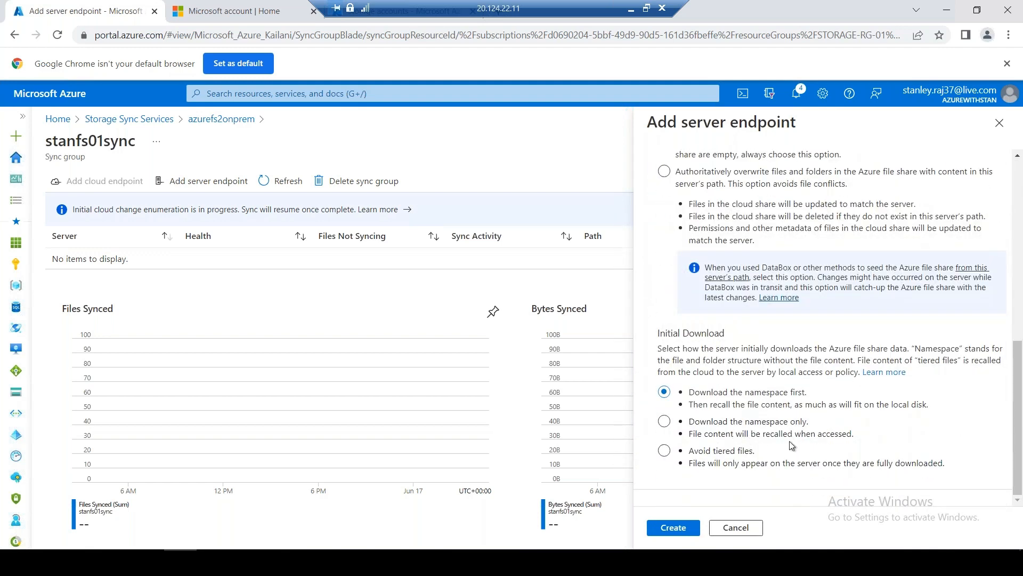
scroll(789, 440, up, 3)
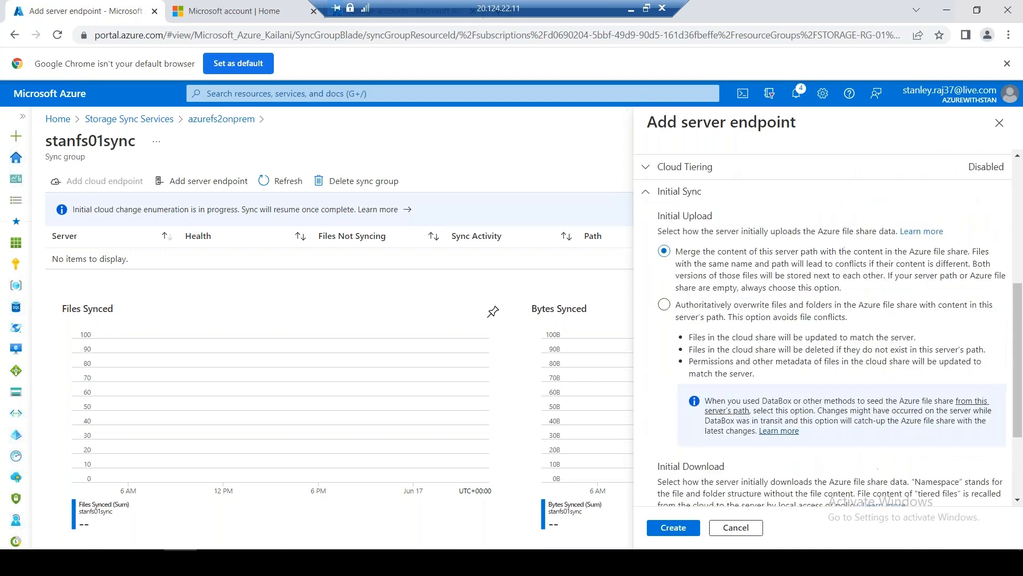
scroll(786, 437, up, 3)
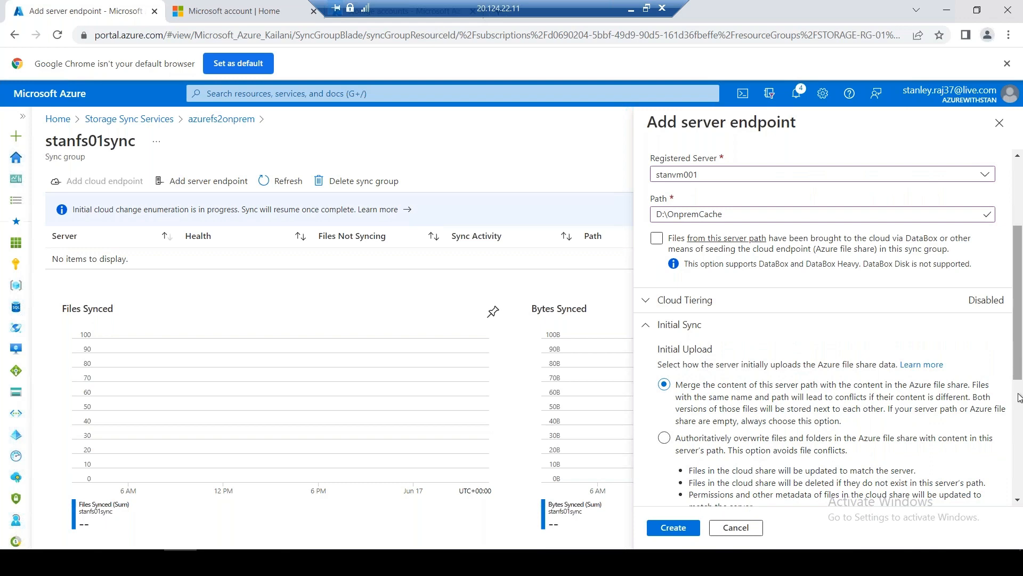
drag(1019, 397, 1021, 505)
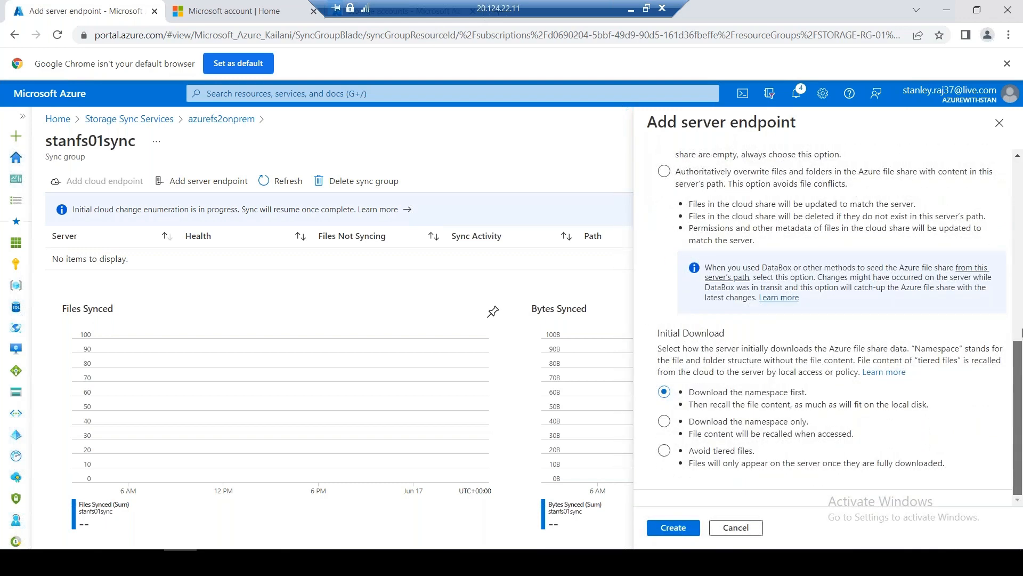
scroll(1021, 332, up, 9)
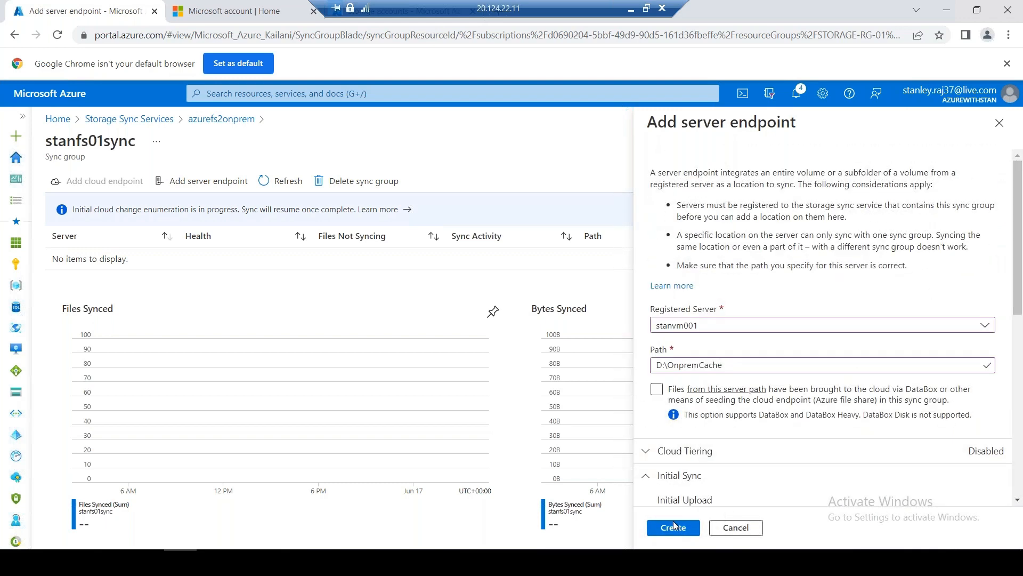
click(674, 527)
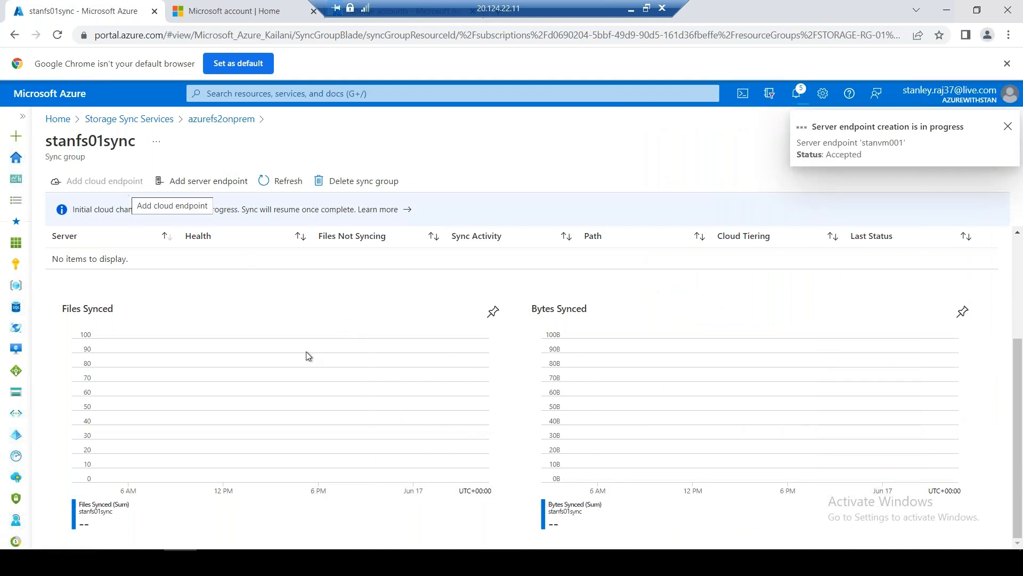
Copy the DATALOSS_WARNING_README file from drive D:
click(181, 561)
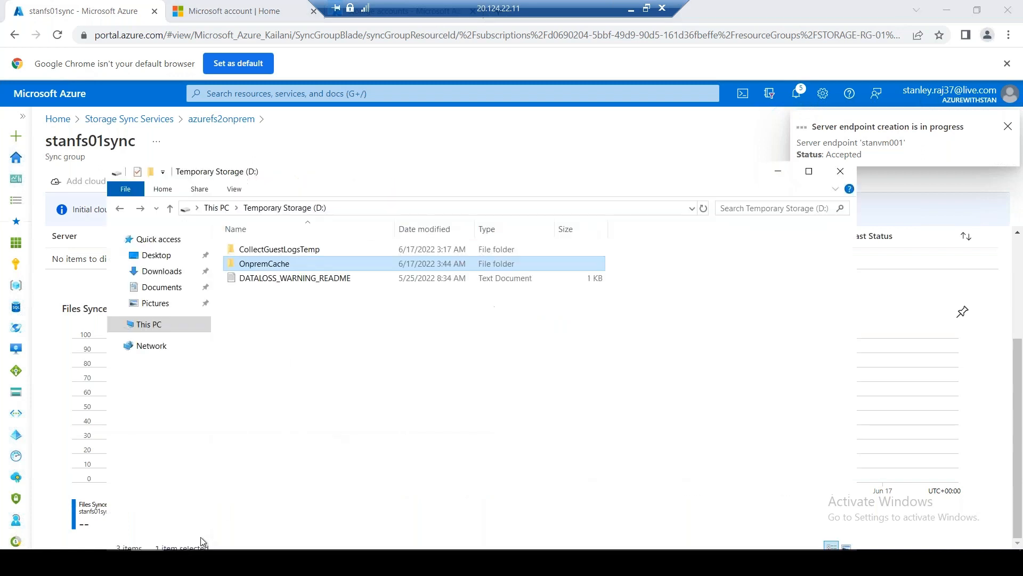
double_click(282, 263)
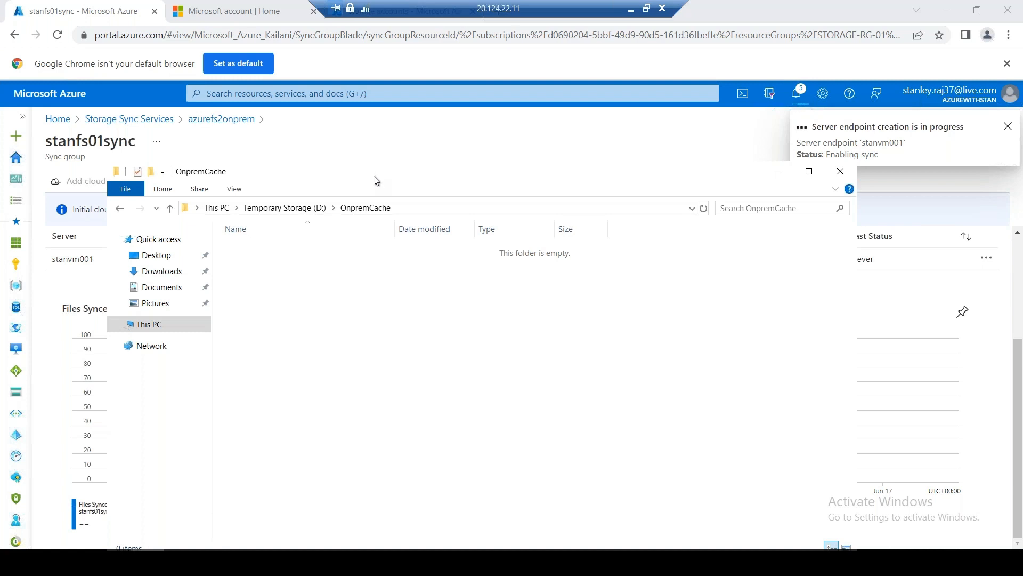
drag(391, 178, 726, 244)
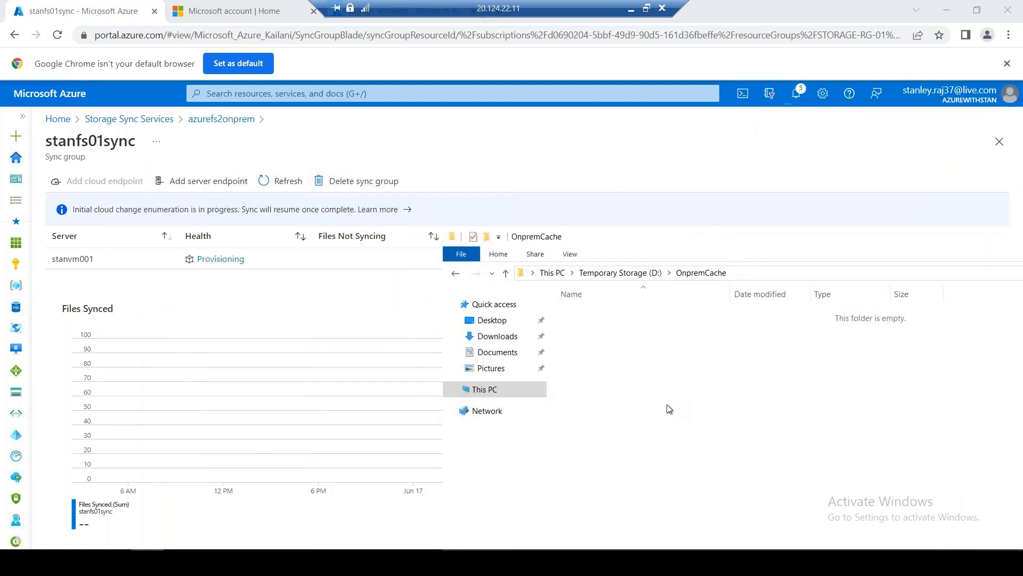
click(629, 275)
click(622, 347)
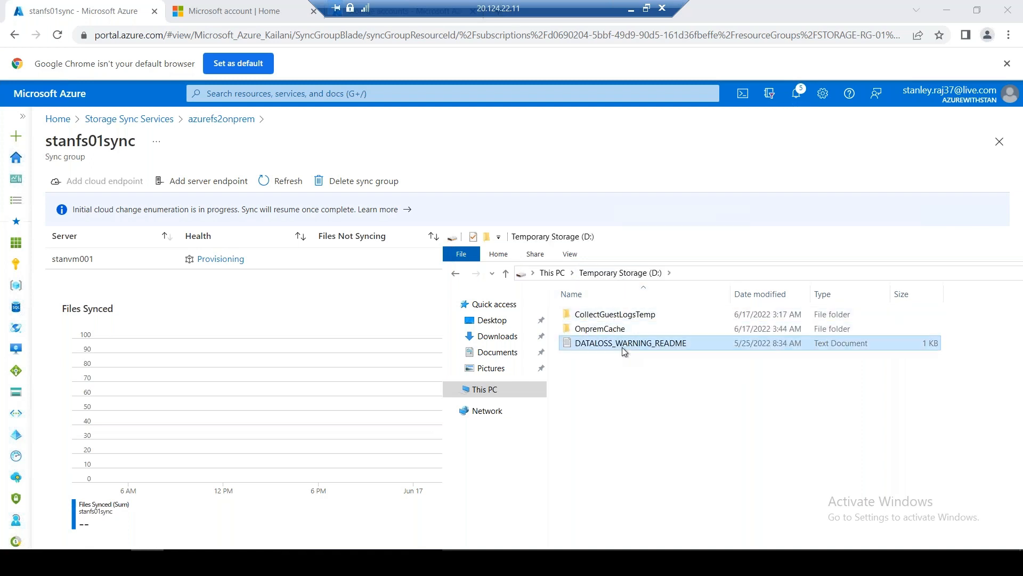
right_click(622, 347)
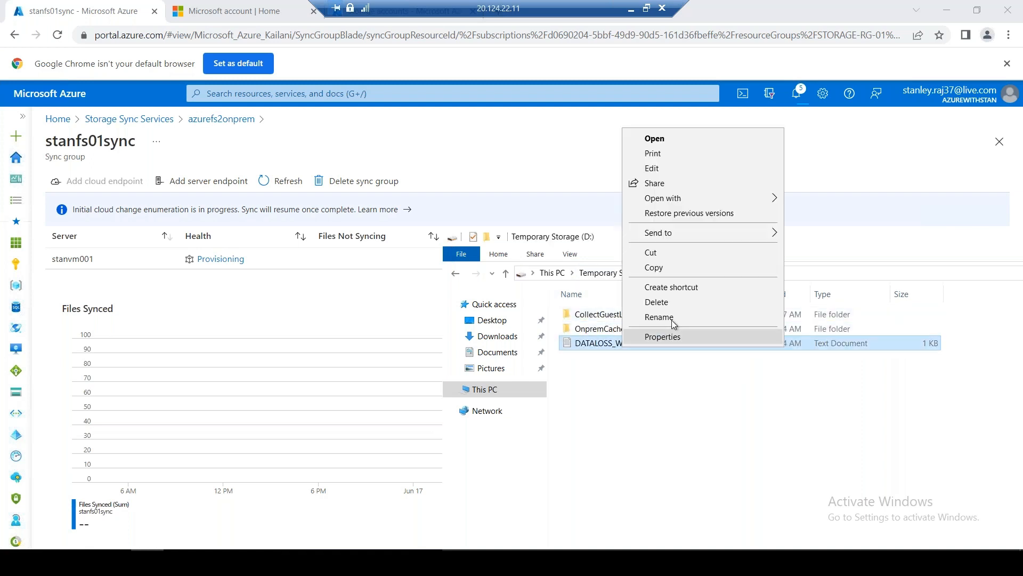
click(661, 269)
Refresh OnpremCache and confirm the synced stanfolder01 and stanfolder02 folders appear
double_click(615, 332)
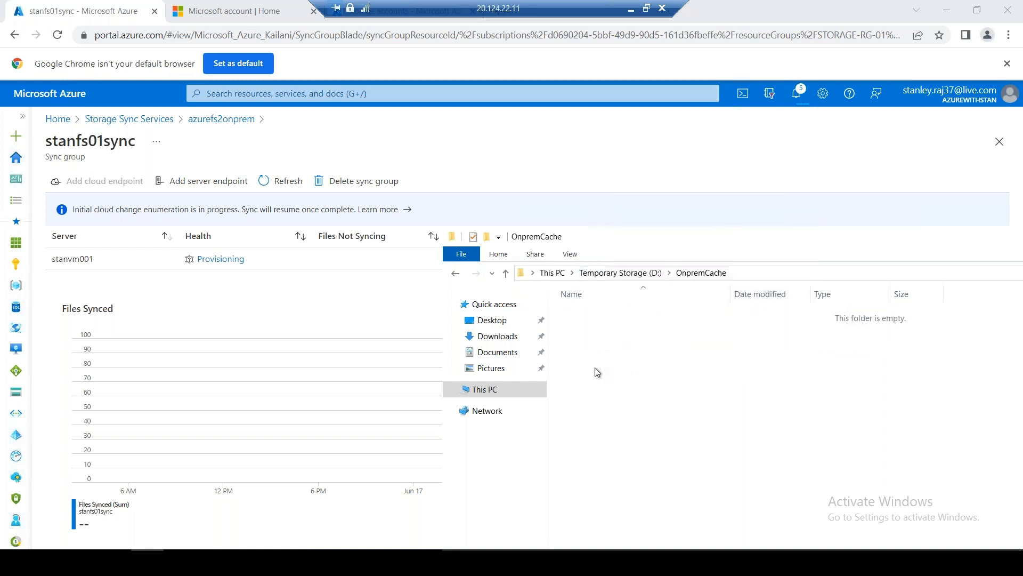
right_click(597, 370)
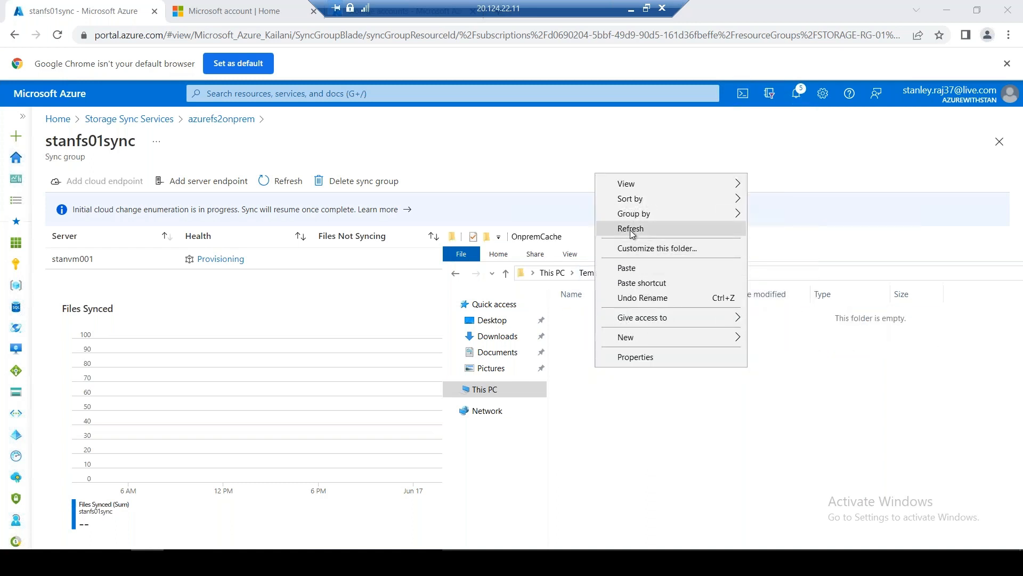
click(672, 228)
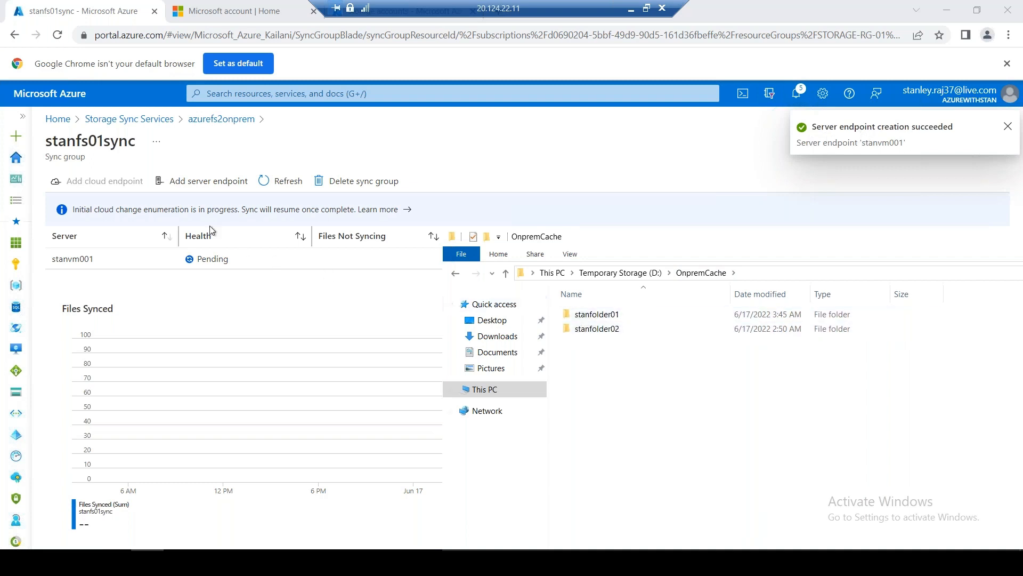
click(608, 315)
click(617, 330)
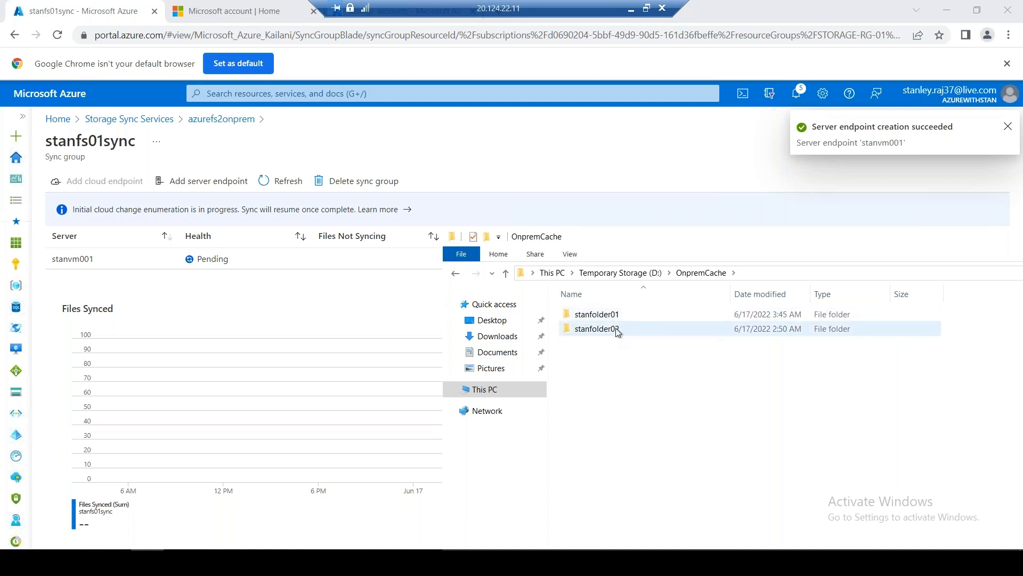
click(617, 380)
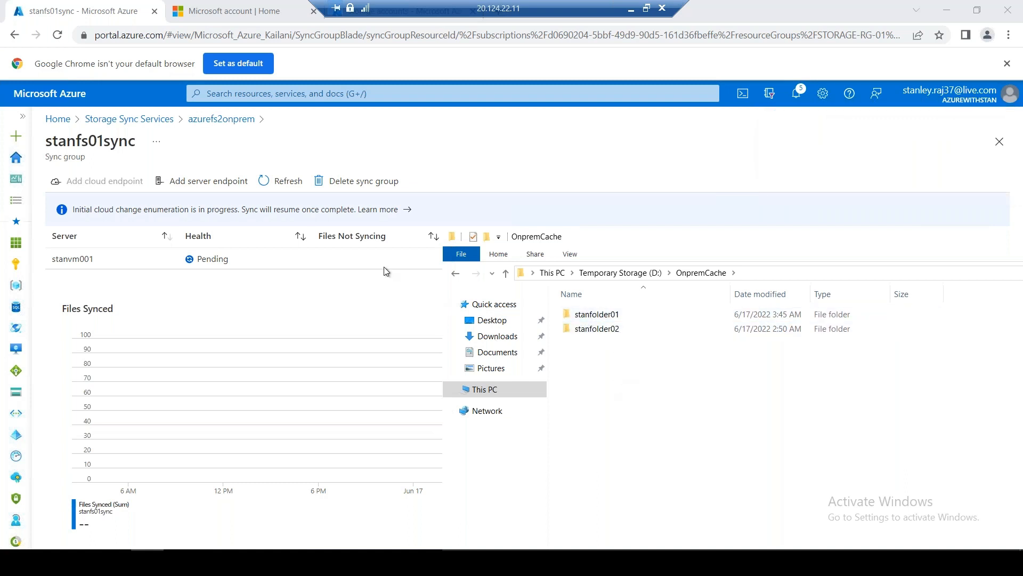
click(276, 182)
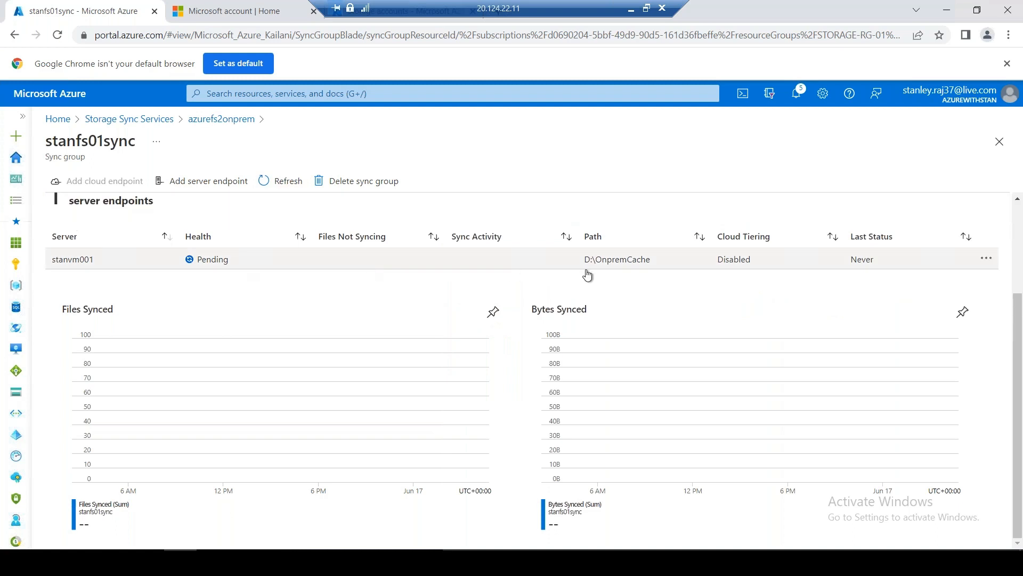
Check stanfolder01's synced files, then paste the warning readme into OnpremCache
key(alt+Tab)
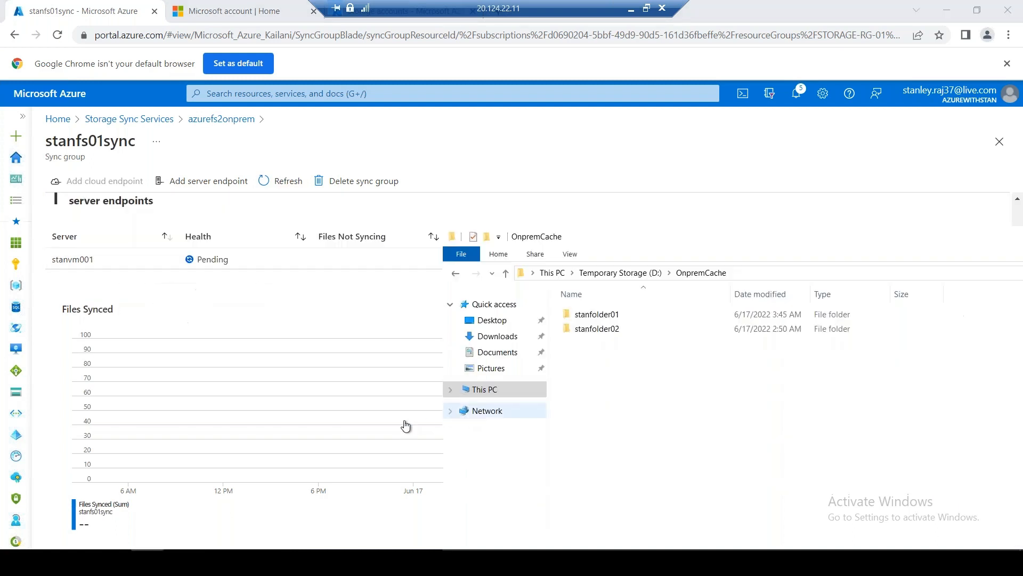
double_click(606, 314)
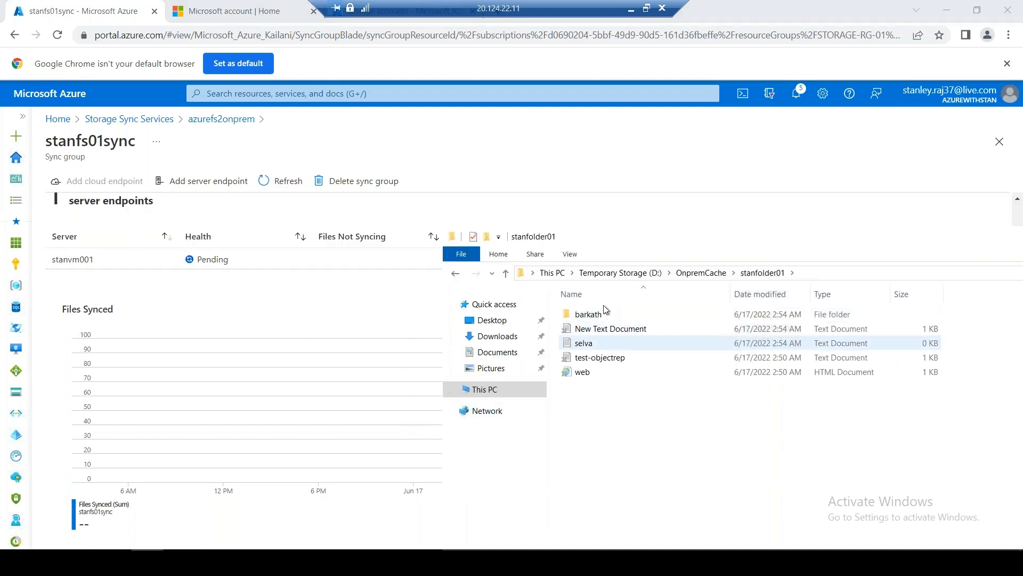
click(455, 274)
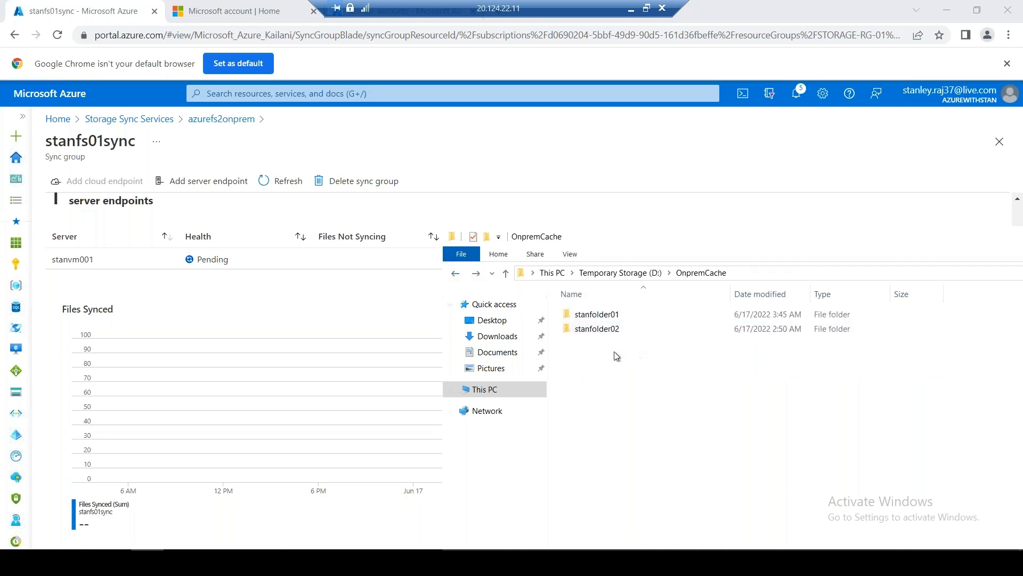
right_click(614, 352)
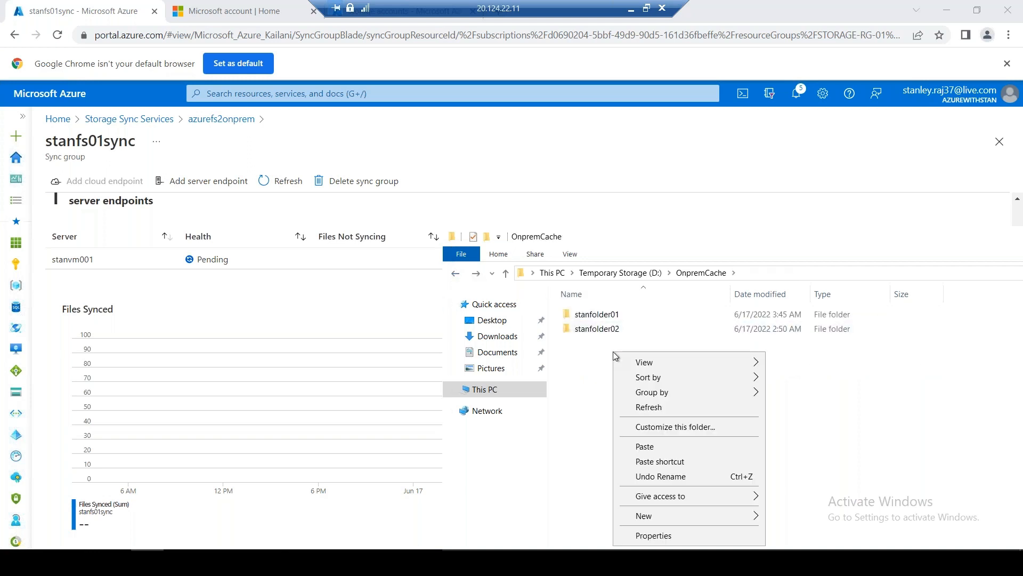
click(684, 445)
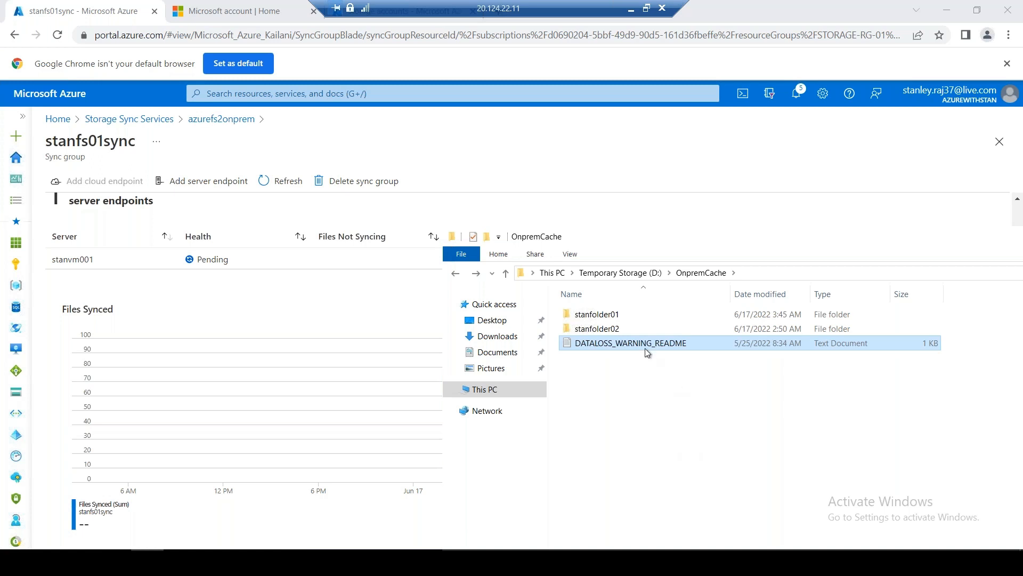
Rename the pasted file to README and duplicate the Azure portal tab
right_click(635, 345)
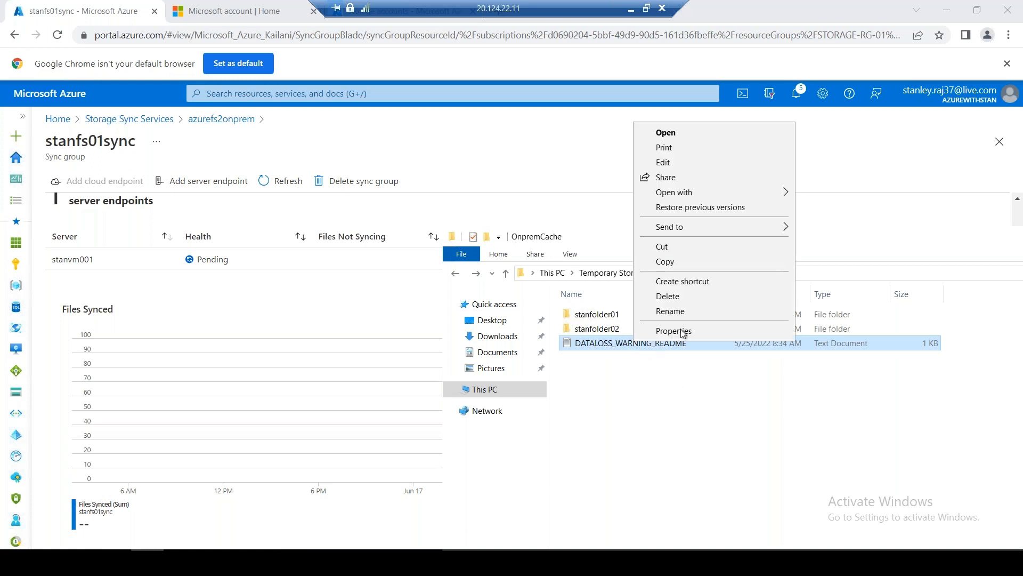
click(702, 310)
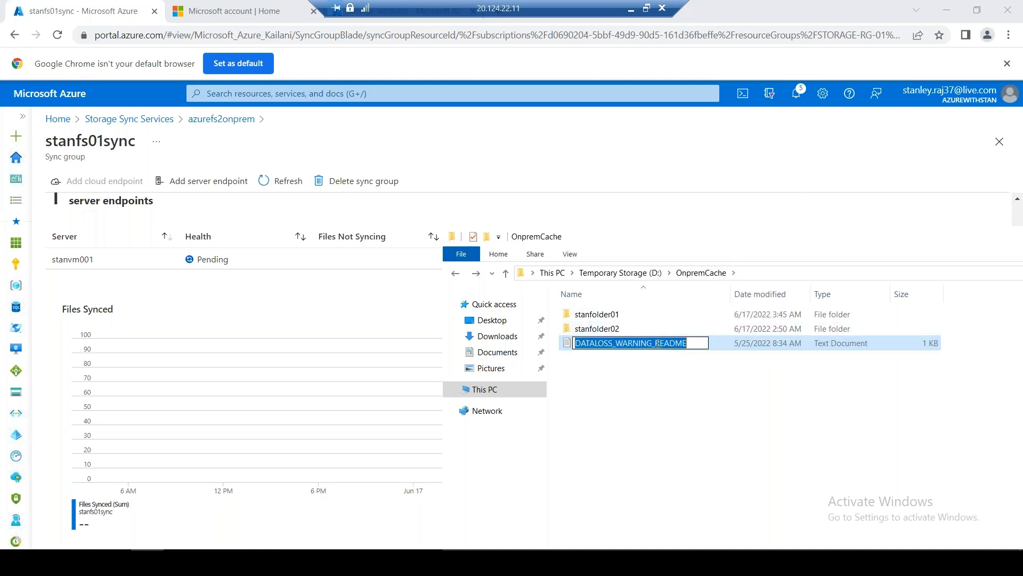
click(657, 343)
drag(627, 344, 558, 339)
key(BackSpace)
click(714, 420)
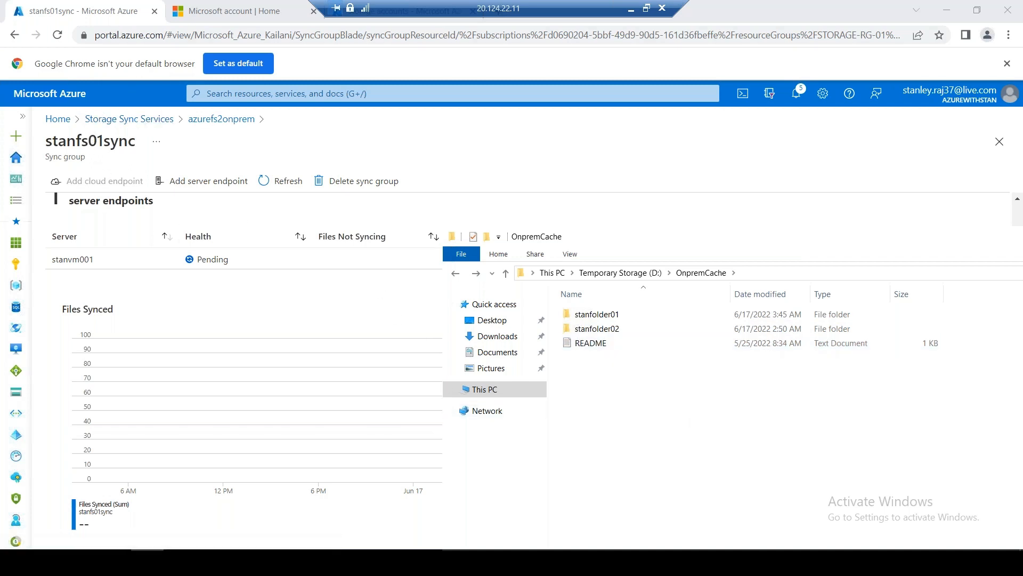
right_click(92, 10)
click(176, 103)
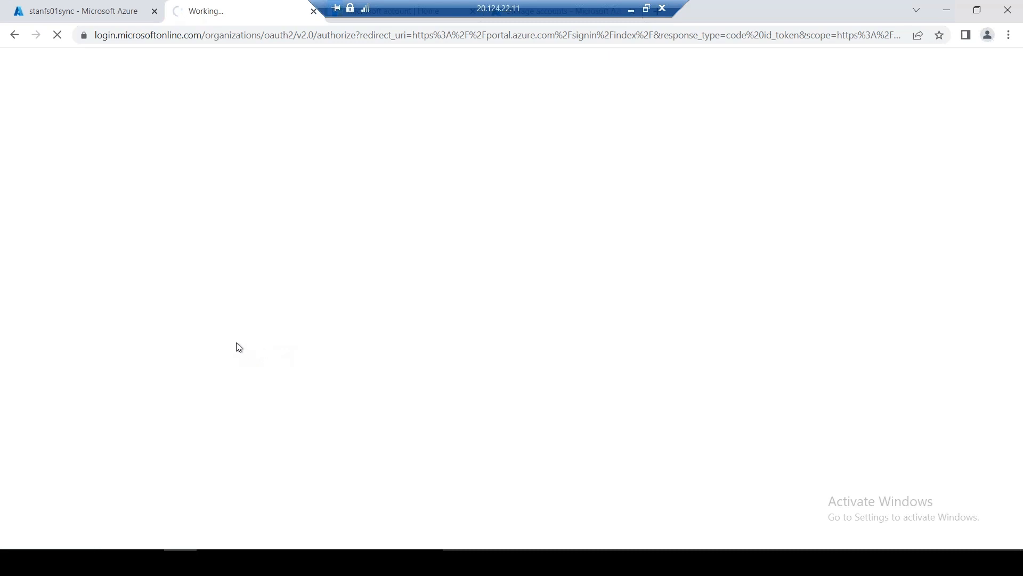
Go Home > Storage accounts > stanstoragestdlrs001 > File shares > stanfs01 to see README.txt synced
click(45, 19)
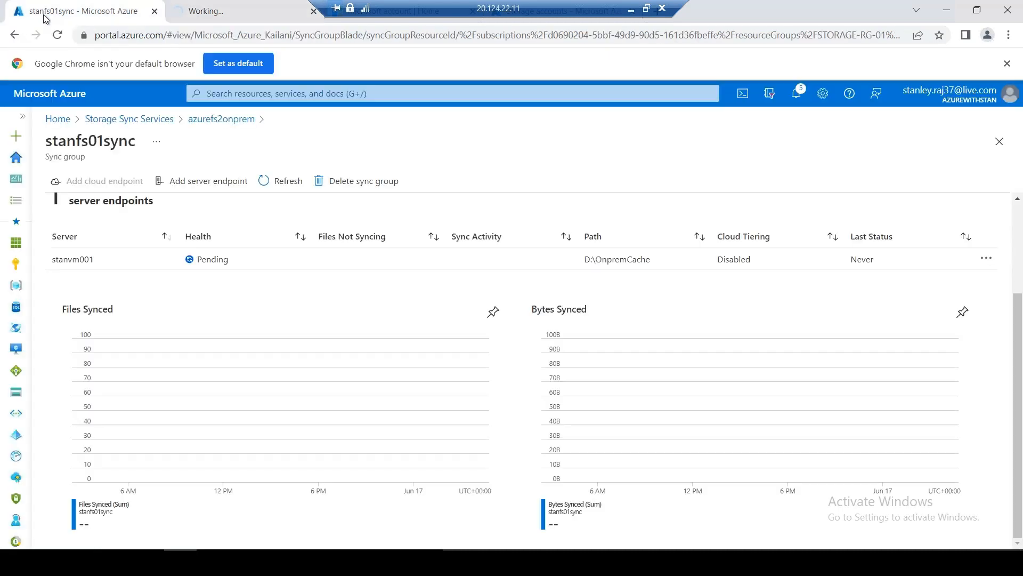
click(122, 123)
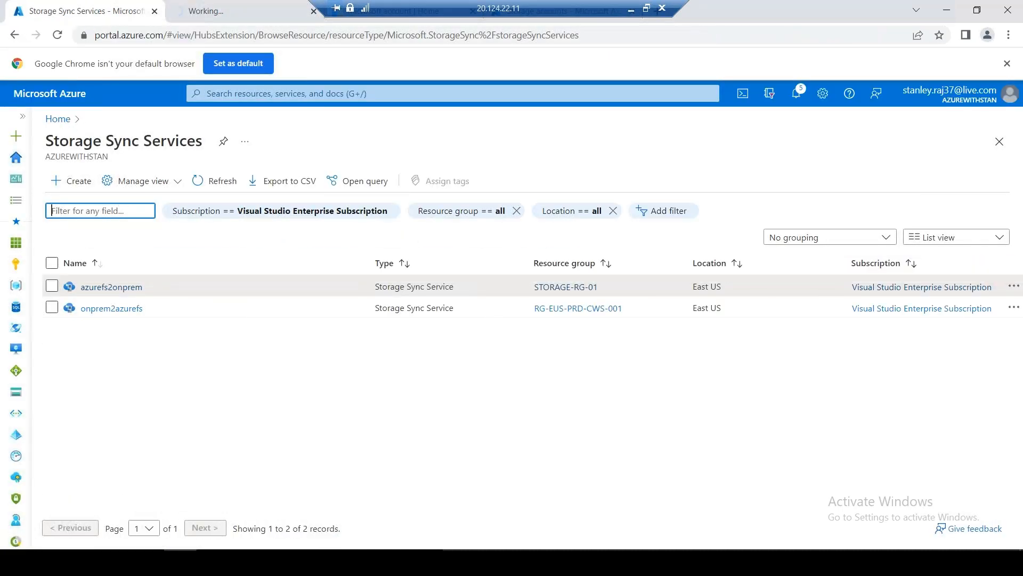
click(58, 118)
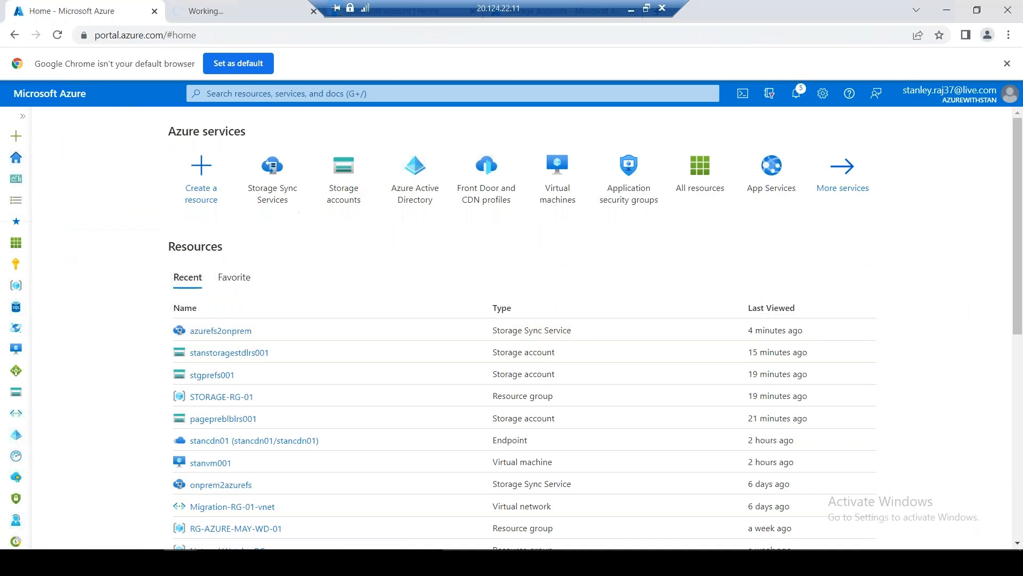
click(350, 194)
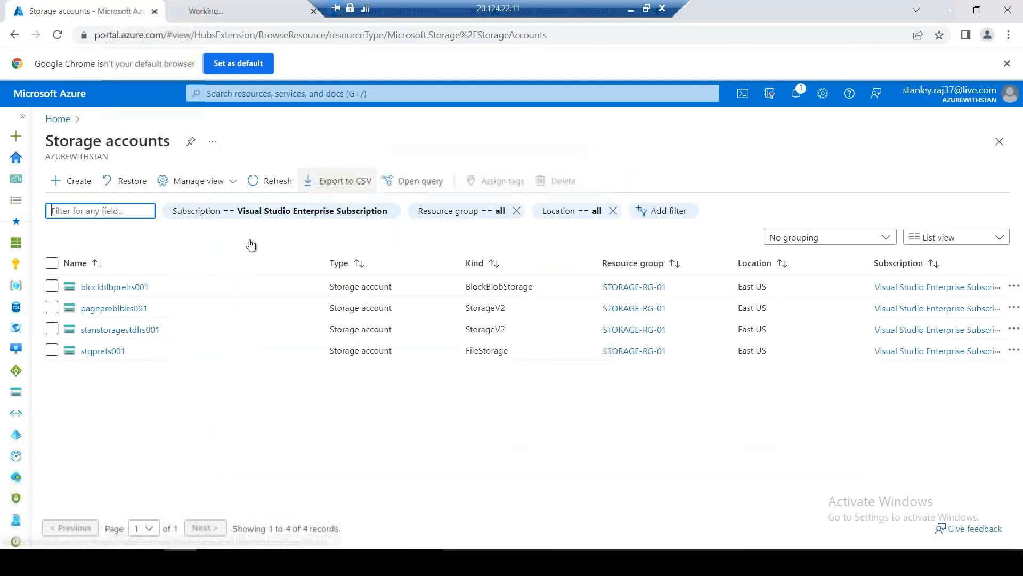
click(122, 330)
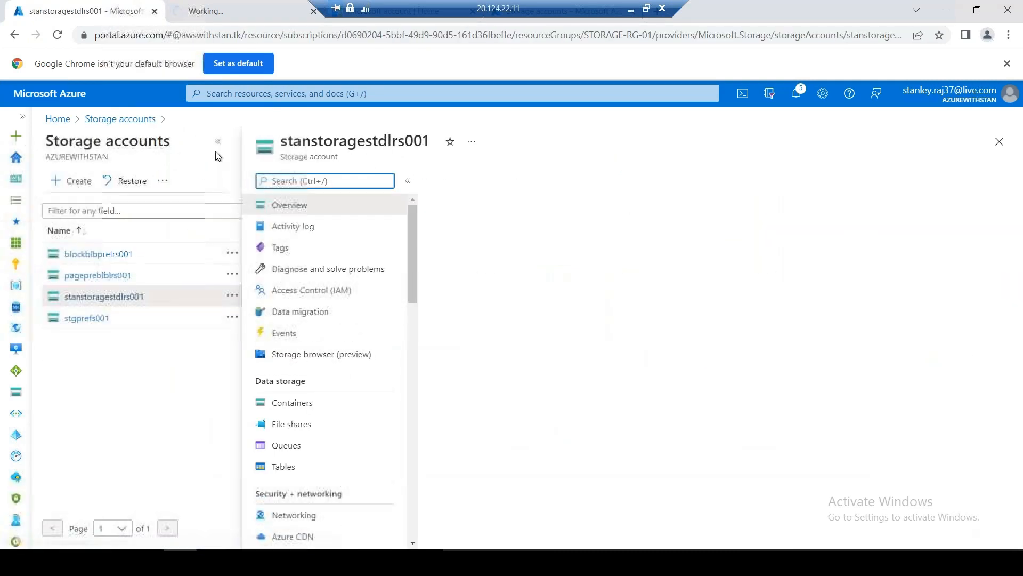
click(101, 424)
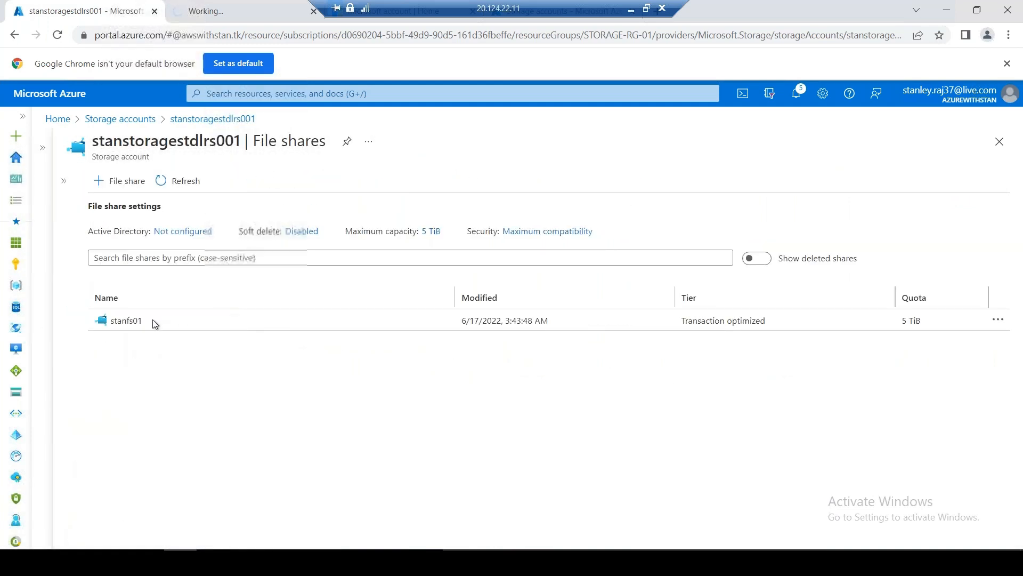
click(126, 322)
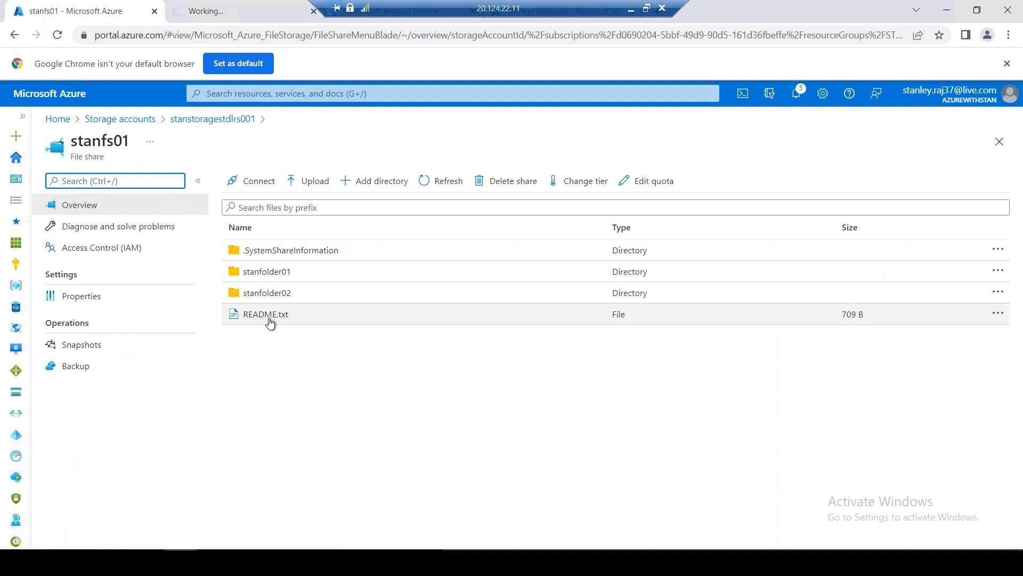
click(148, 561)
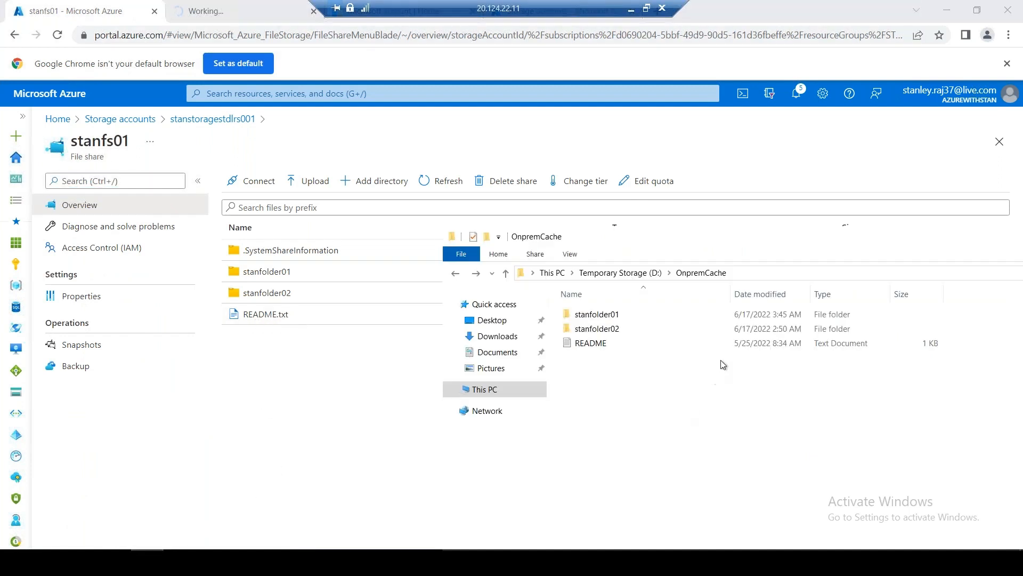
Create a new empty text document in OnpremCache, named with a person's first name
click(600, 346)
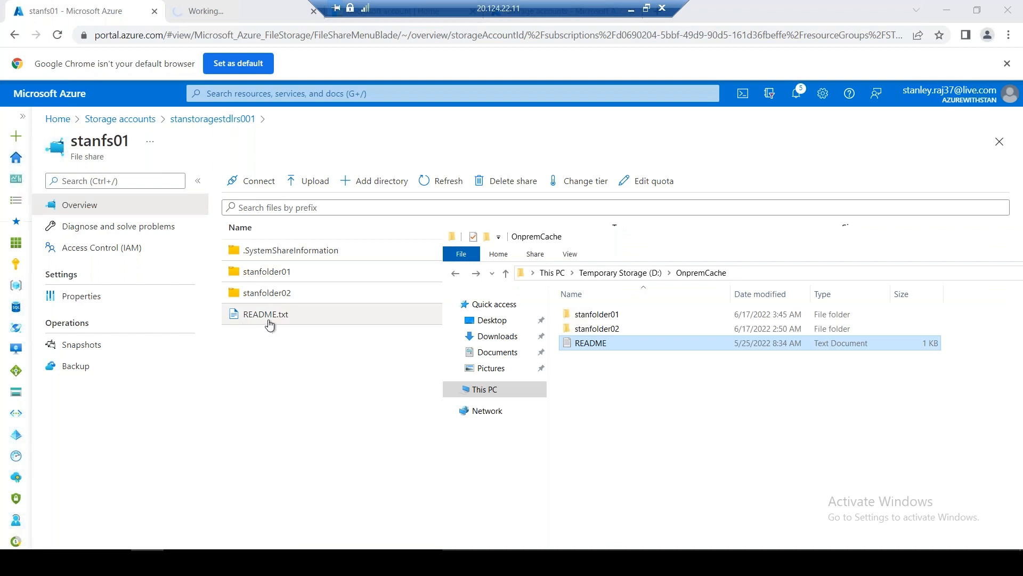
right_click(592, 385)
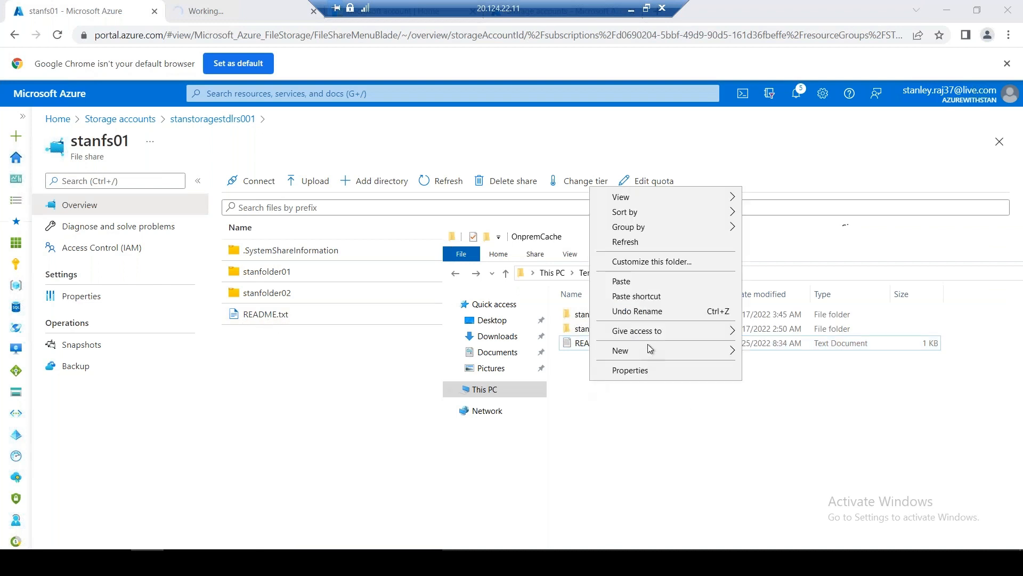
mouse_move(648, 347)
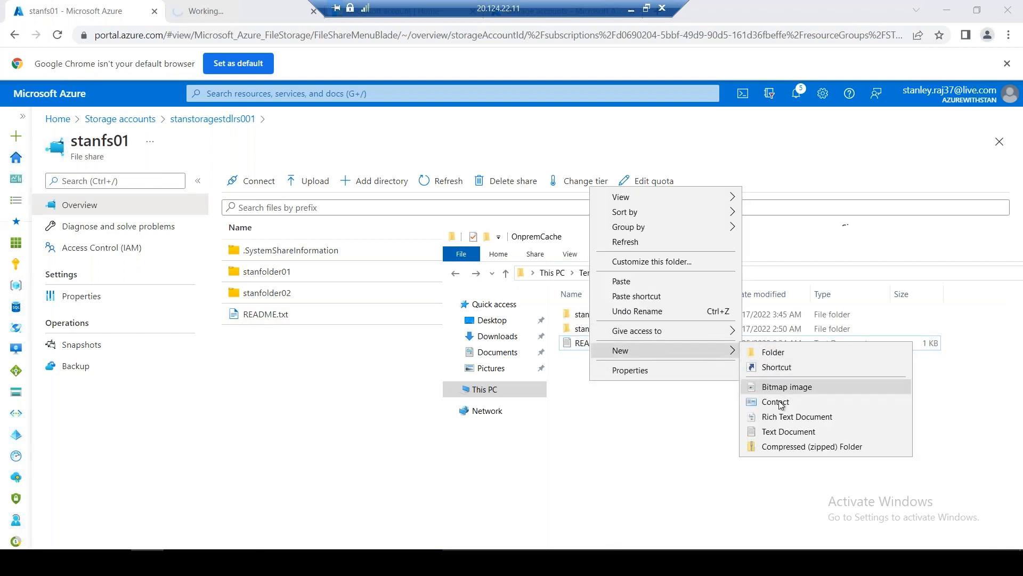
click(786, 431)
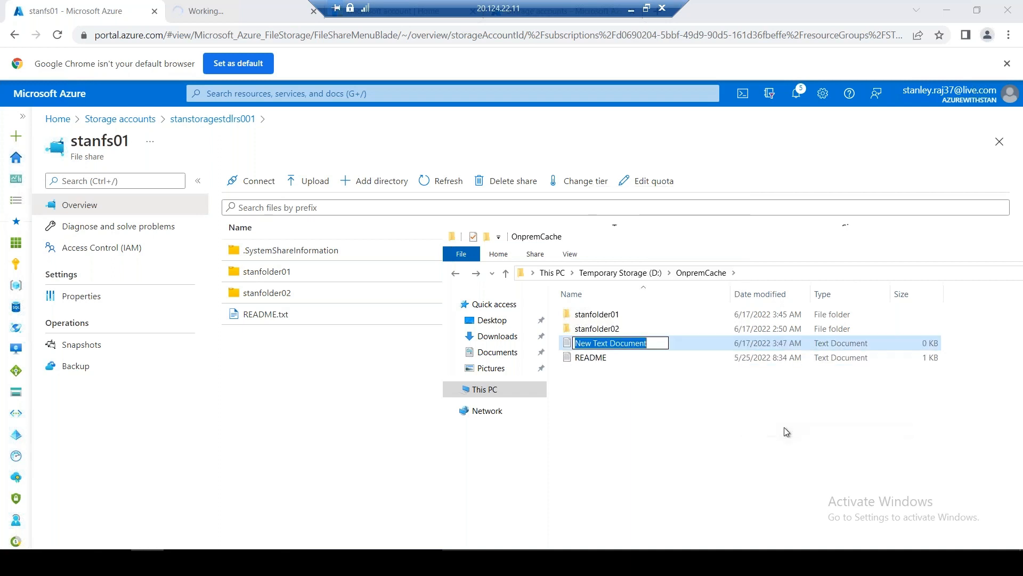
text(pra)
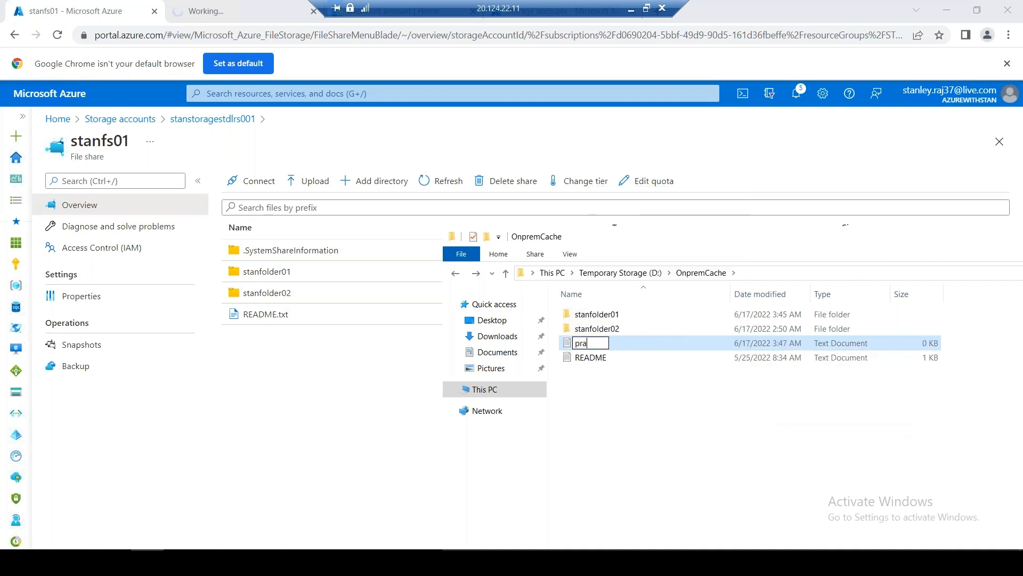
text(bhakar)
key(Return)
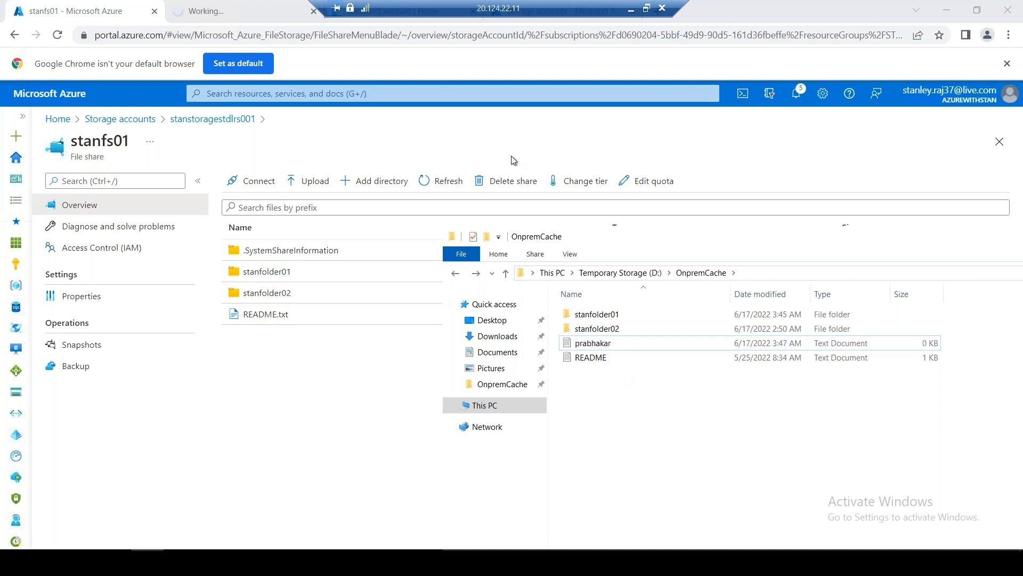
click(440, 180)
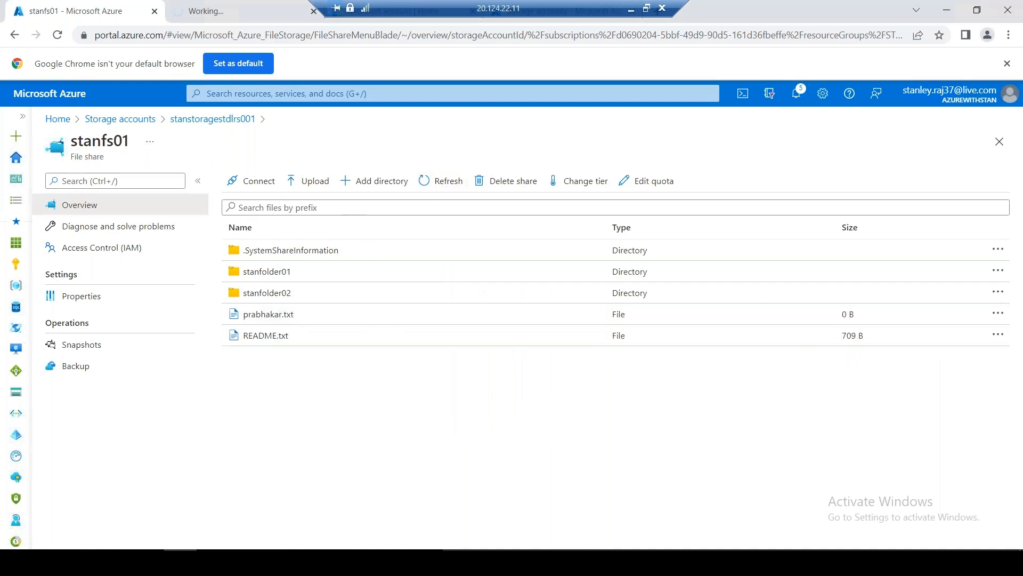
In stanfolder01, view New Text Document.txt's properties and cancel the Upload form
click(286, 274)
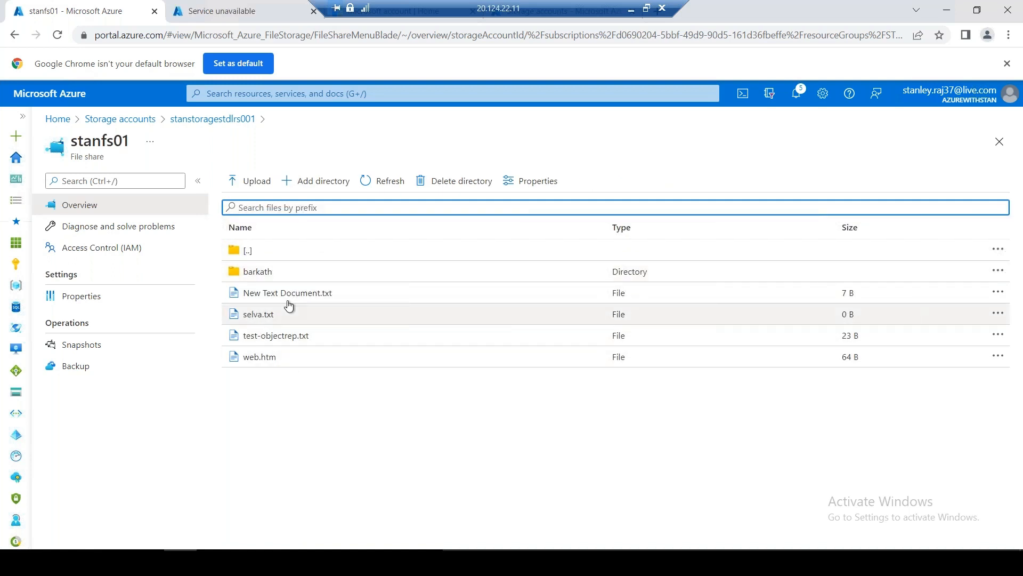
click(245, 563)
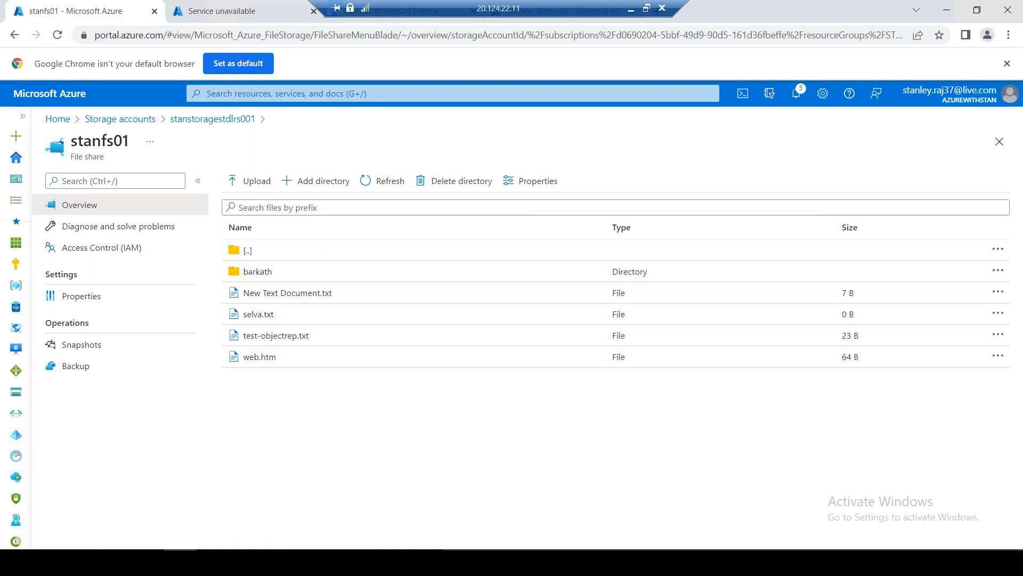
right_click(299, 293)
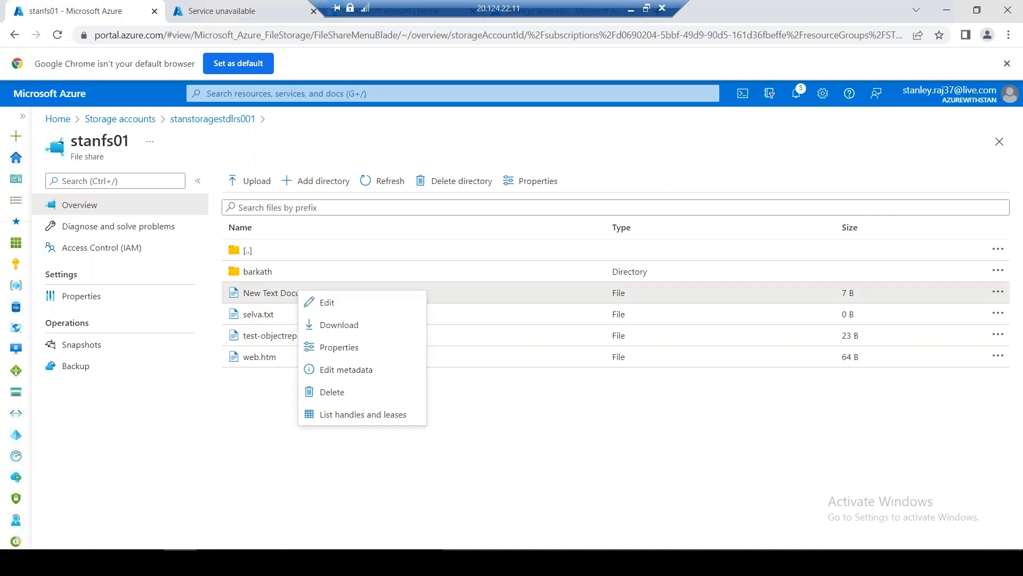
click(343, 349)
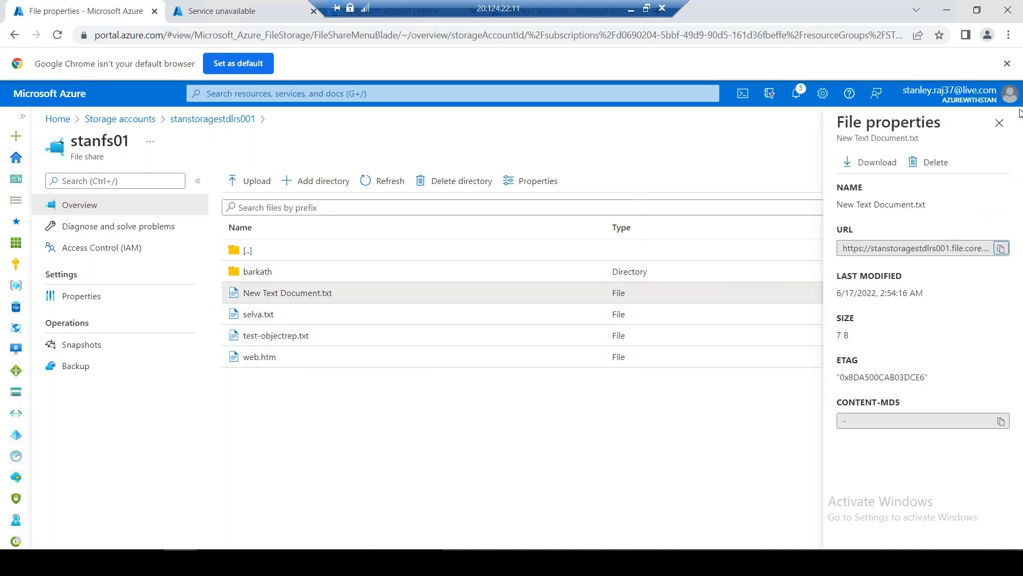
click(999, 123)
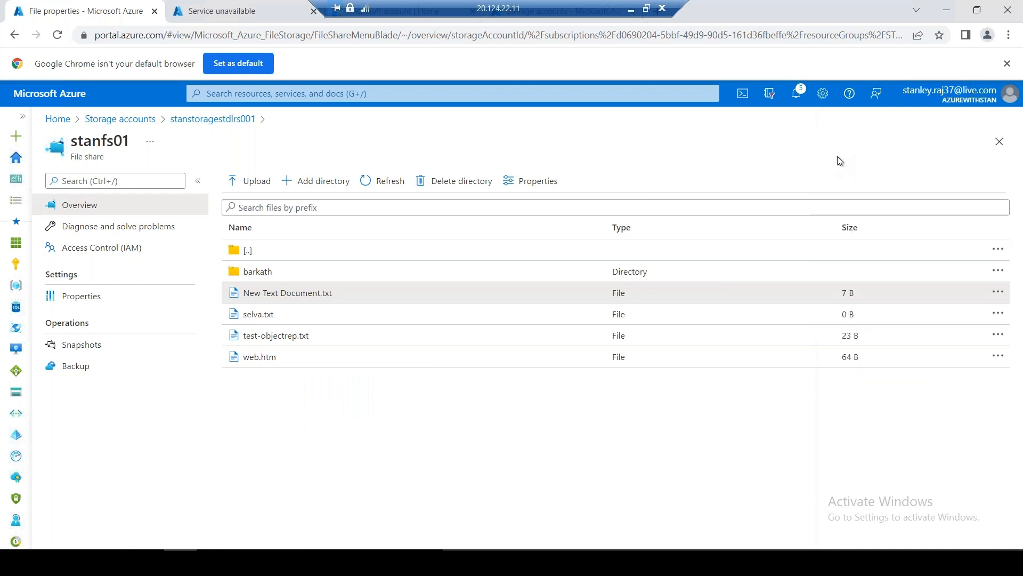
click(251, 188)
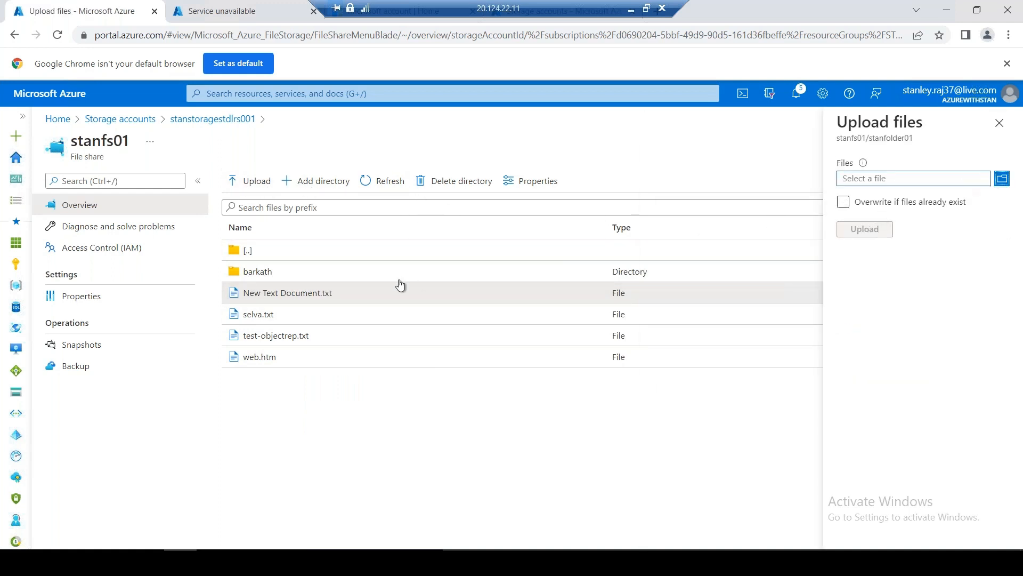
click(1000, 122)
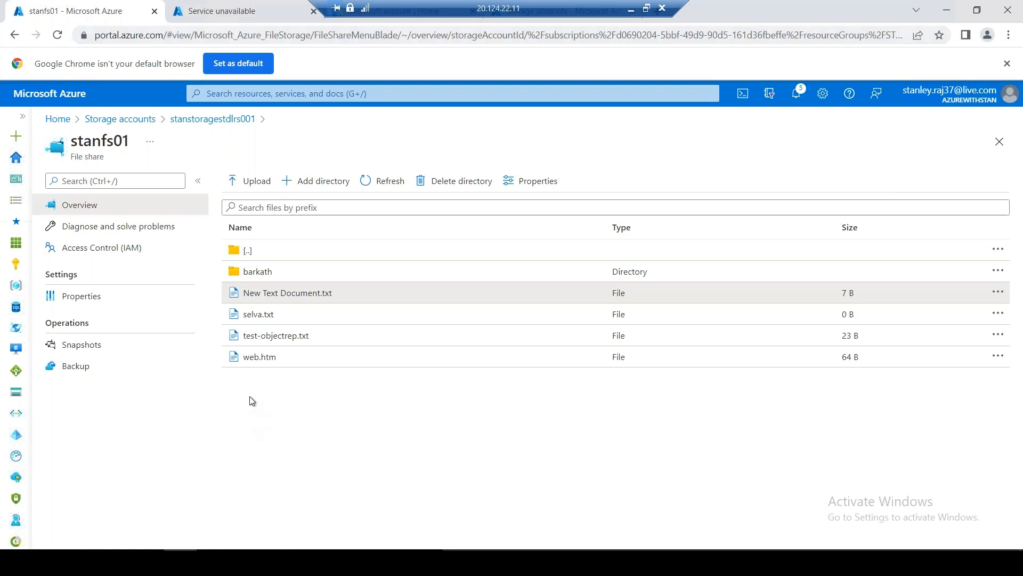
Add a new directory inside stanfolder01, named with a person's first name
click(319, 181)
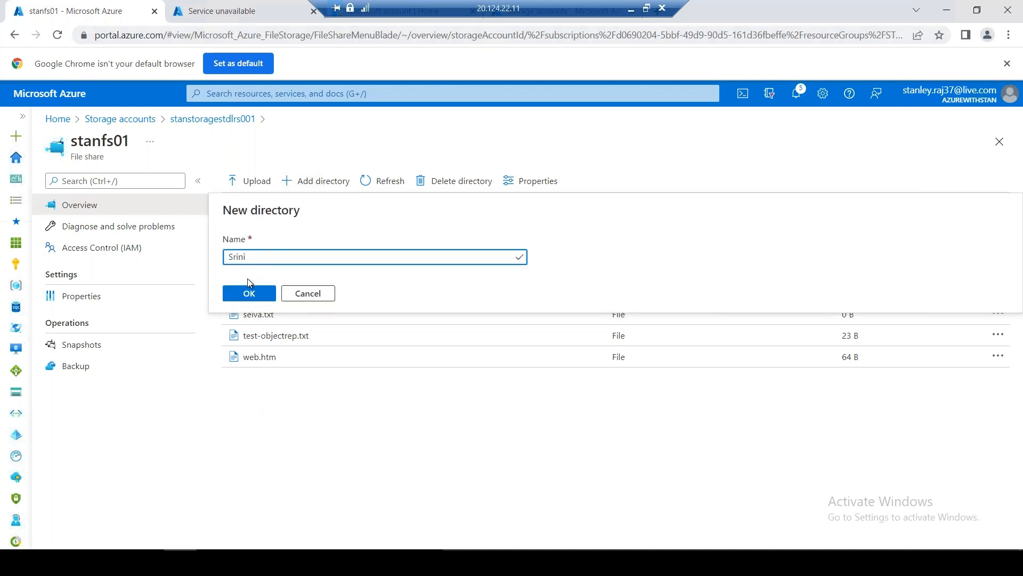
click(248, 298)
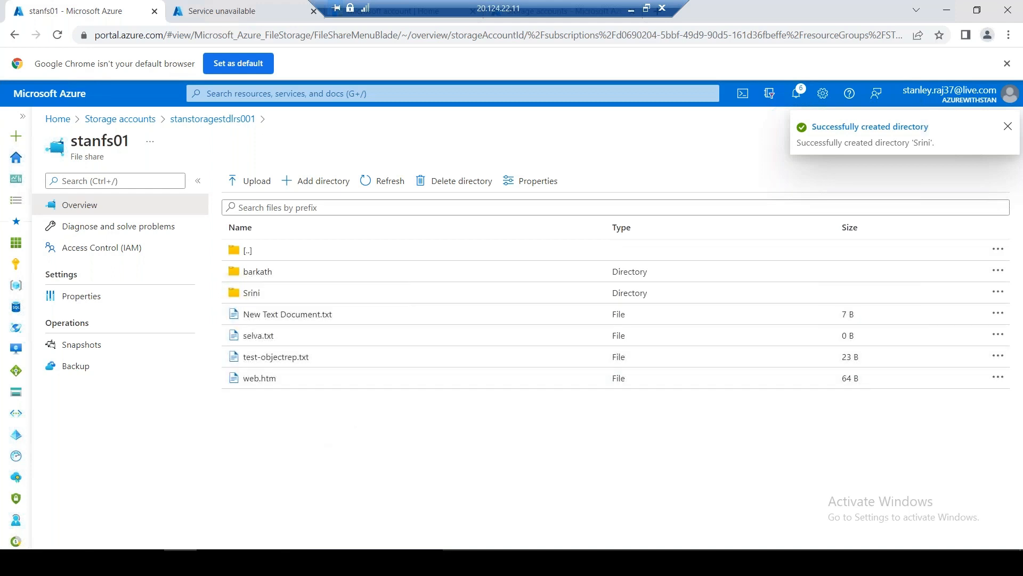
click(148, 562)
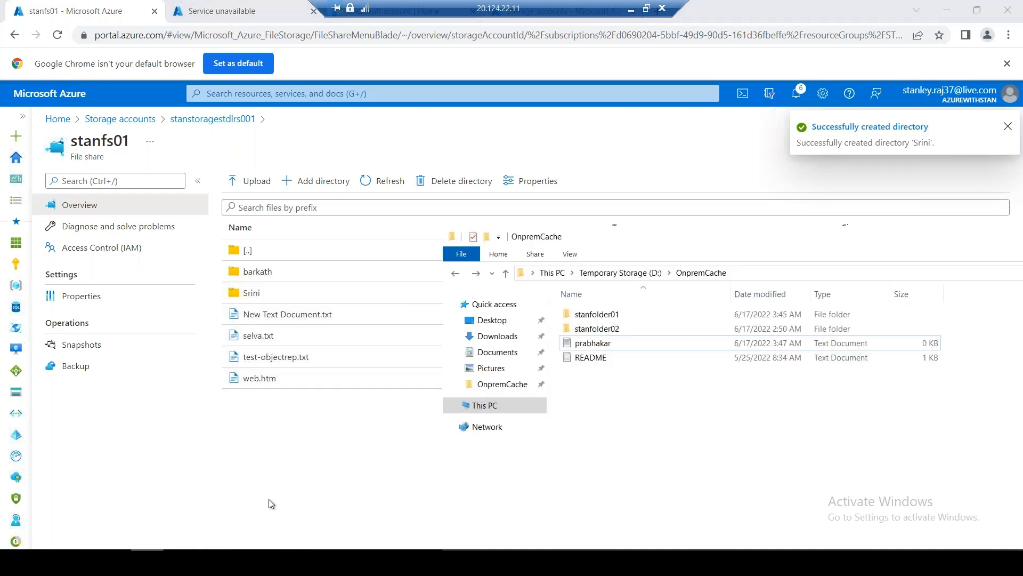
click(608, 314)
key(Return)
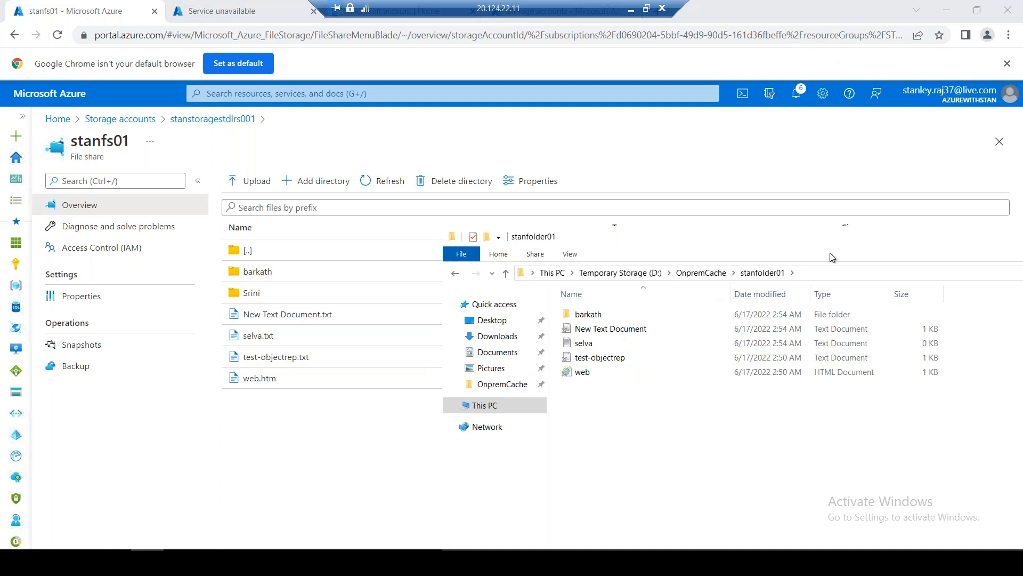
click(823, 273)
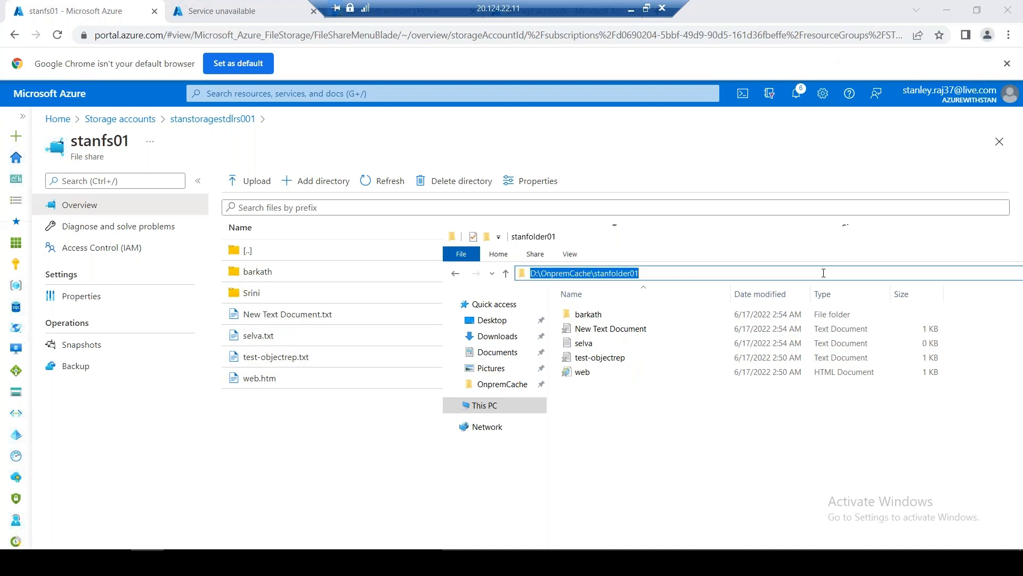
key(Escape)
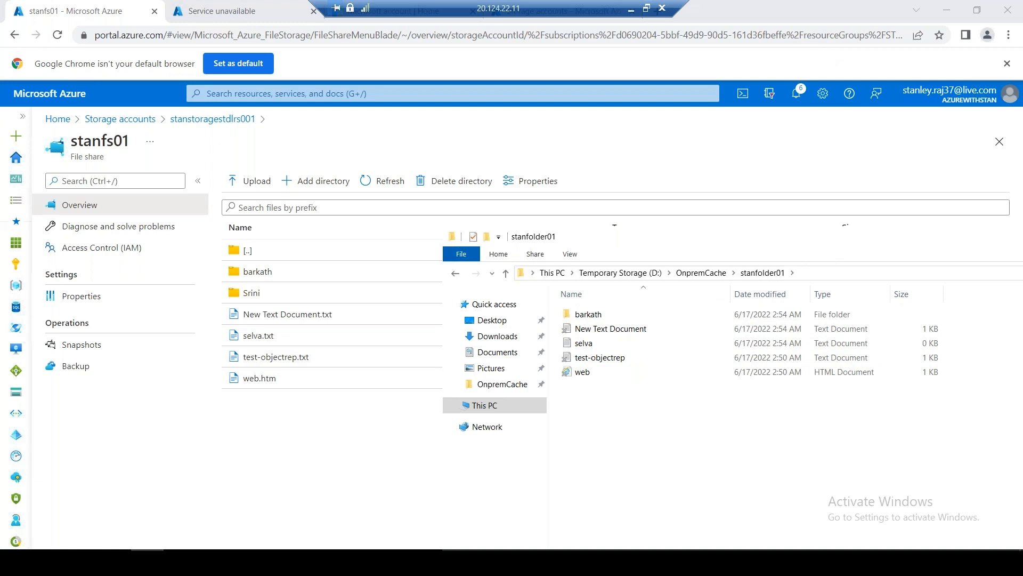
click(456, 274)
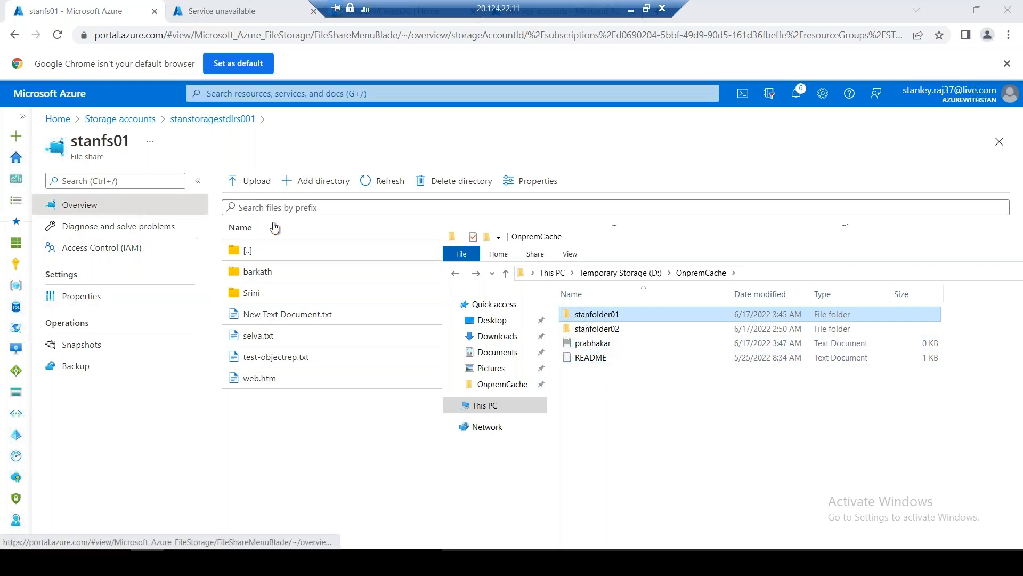
Go back through the stanstoragestdlrs001 storage account and reopen the stanfs01 file share
click(117, 212)
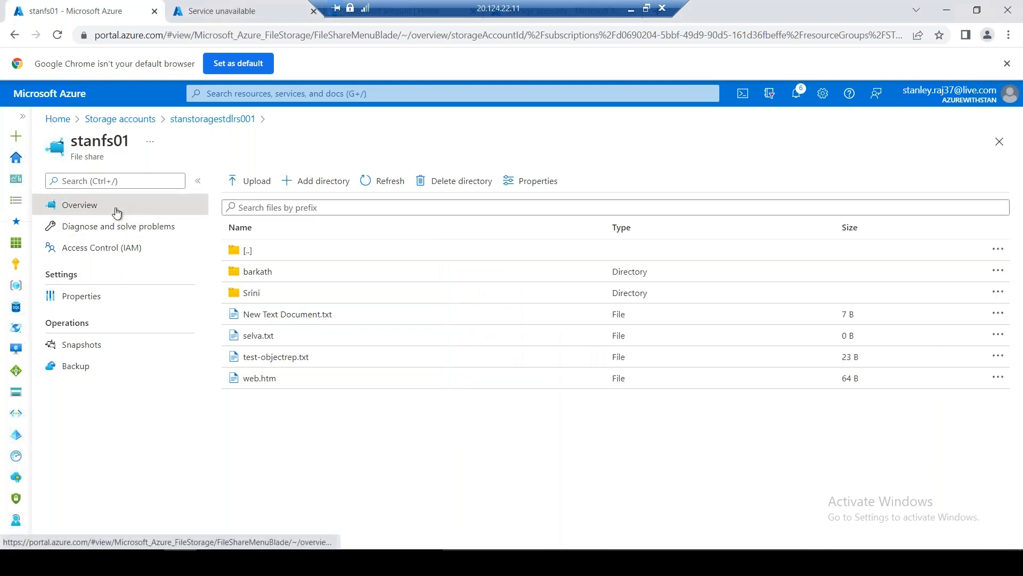
click(213, 122)
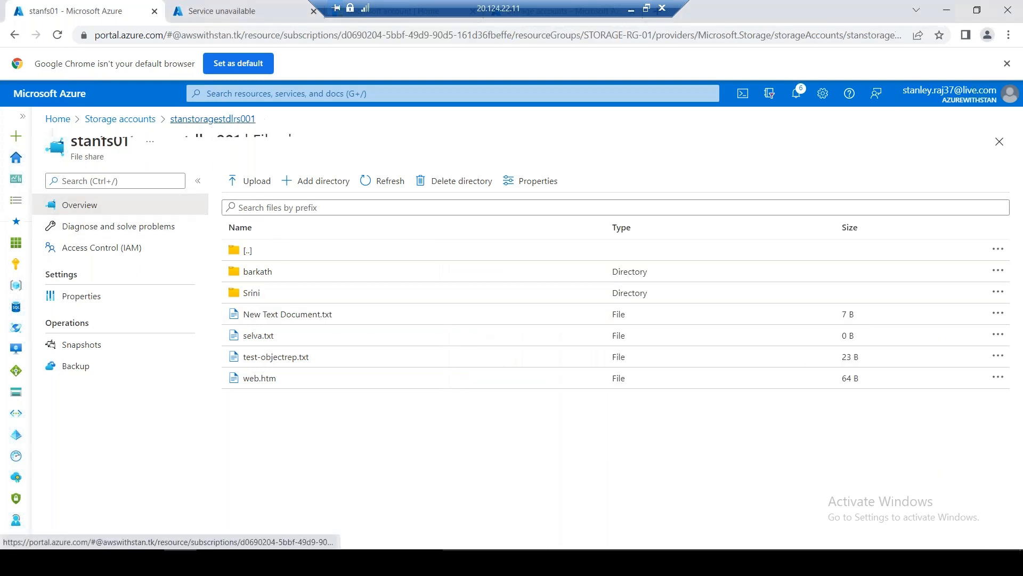
click(115, 321)
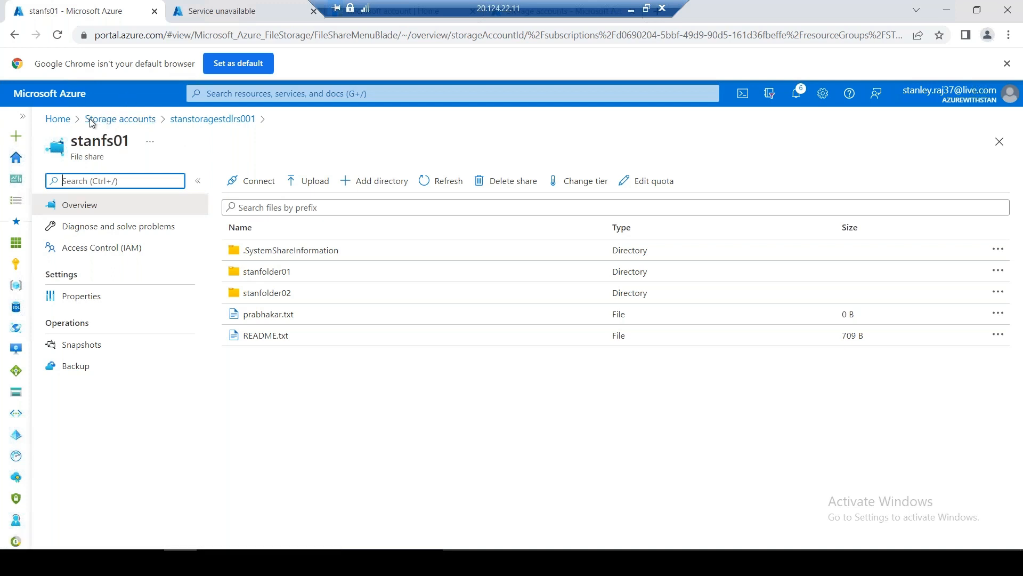
Open the stanfs01sync sync group in azurefs2onprem and bring up the server endpoint's actions menu
click(57, 118)
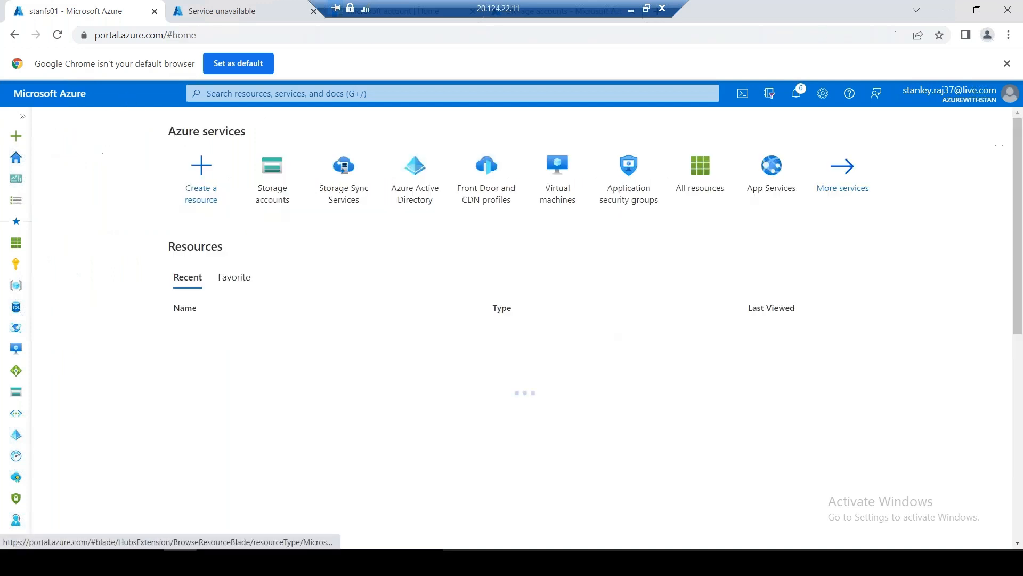
click(348, 188)
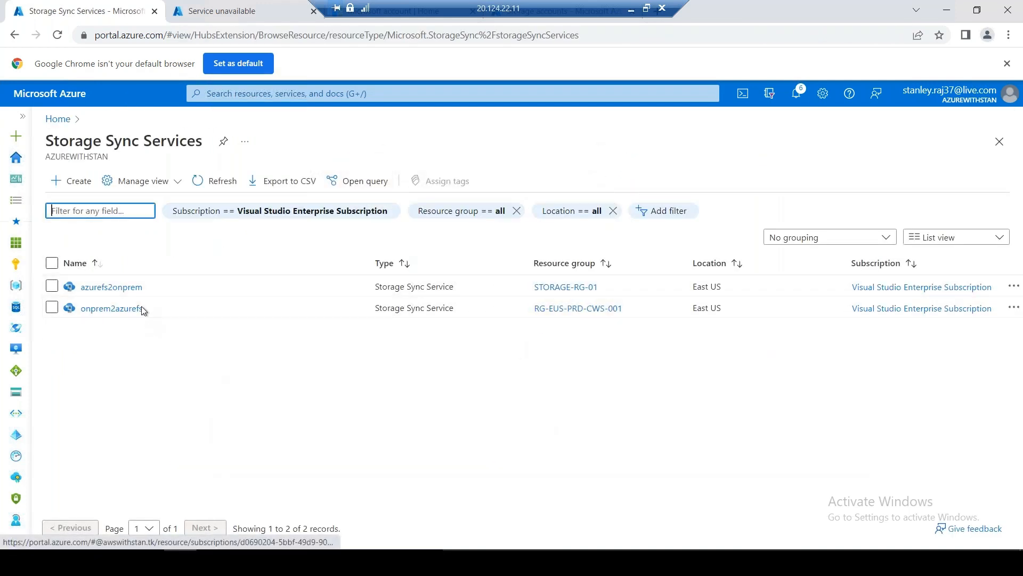
click(111, 288)
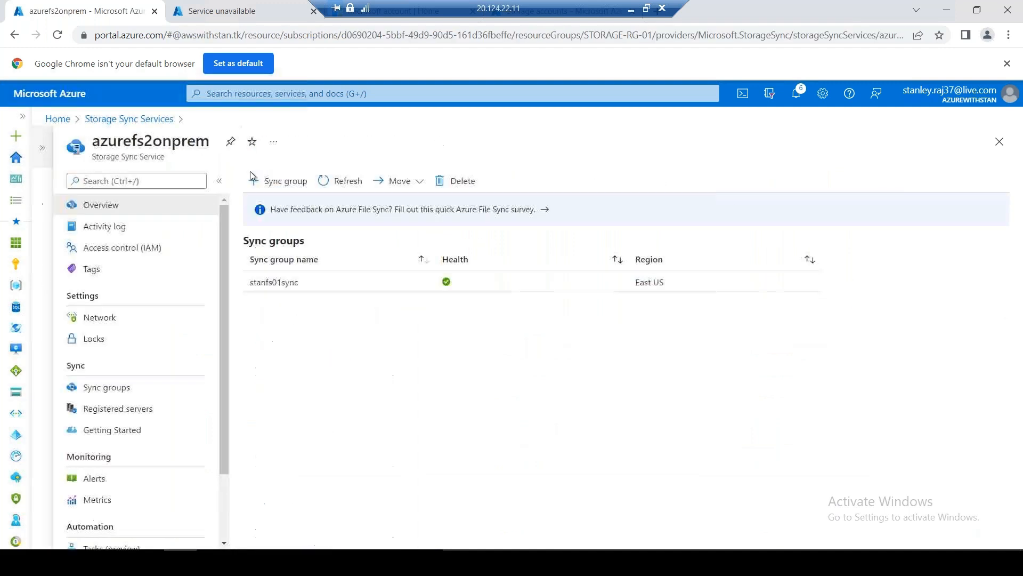
click(328, 282)
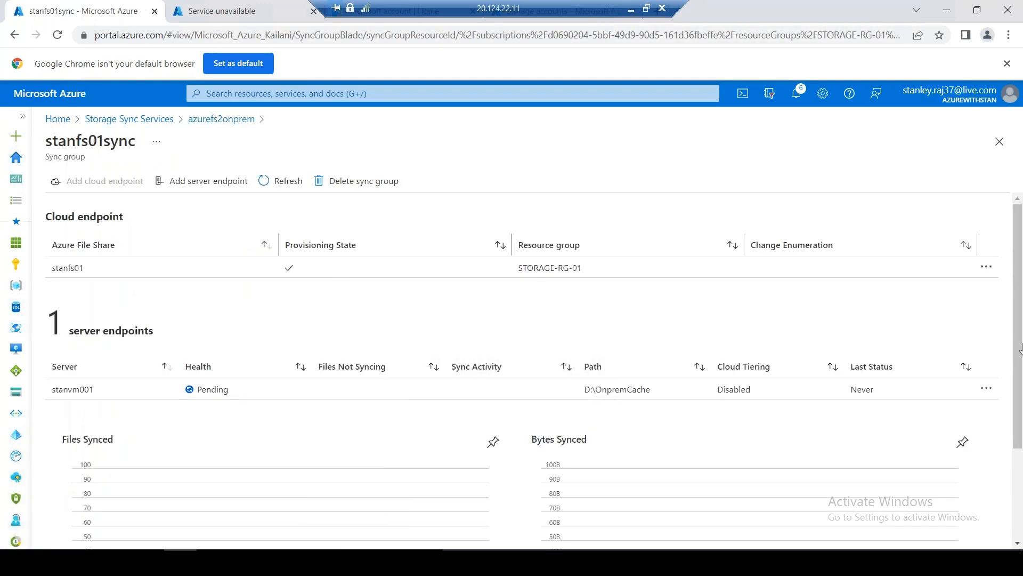
drag(1021, 354, 1022, 506)
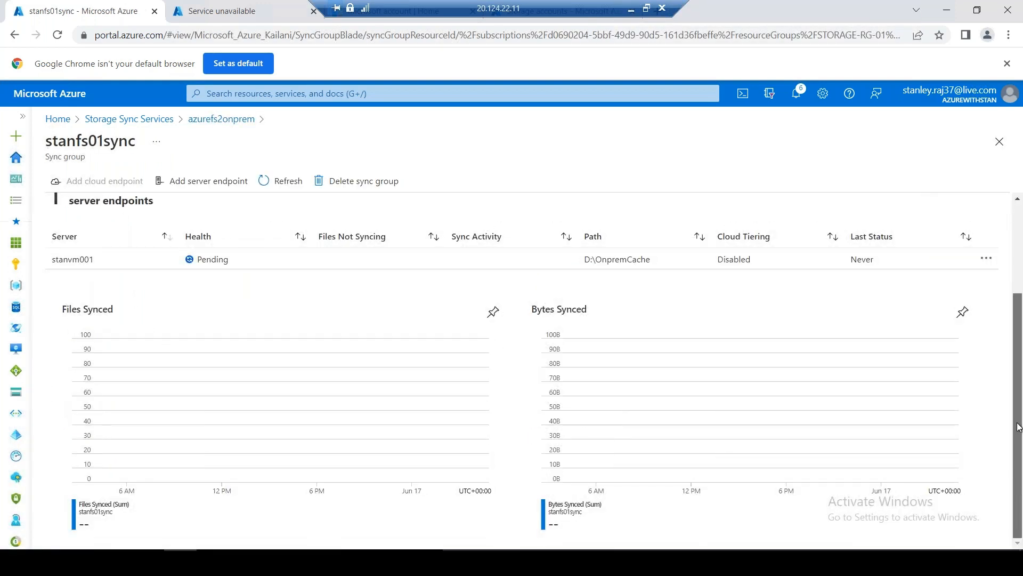
scroll(1002, 399, up, 3)
click(987, 388)
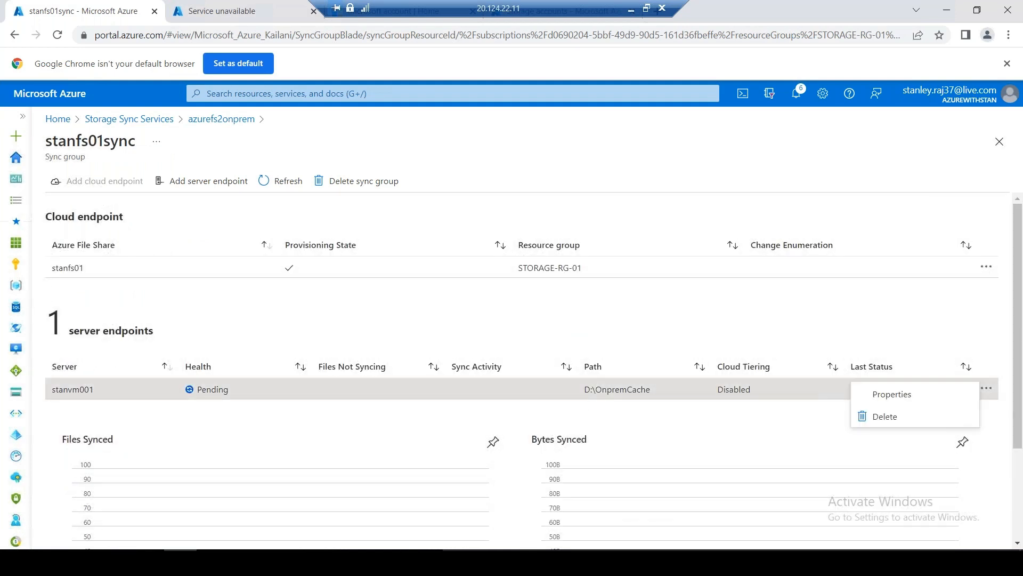
Open the server endpoint's properties, check Files Not Syncing, and expand Cloud Tiering settings
click(936, 393)
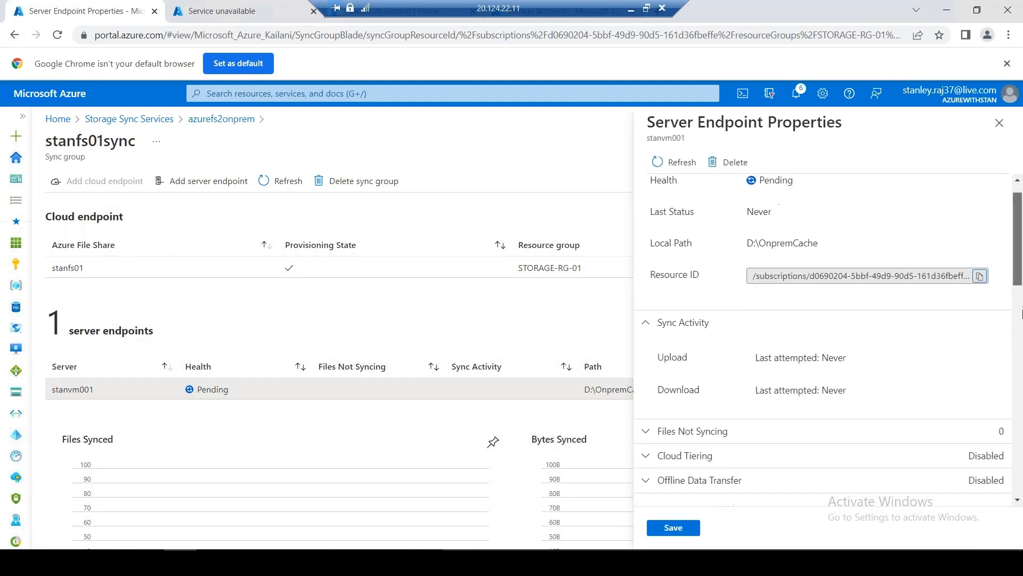
drag(1020, 272, 1017, 525)
drag(1021, 319, 1021, 271)
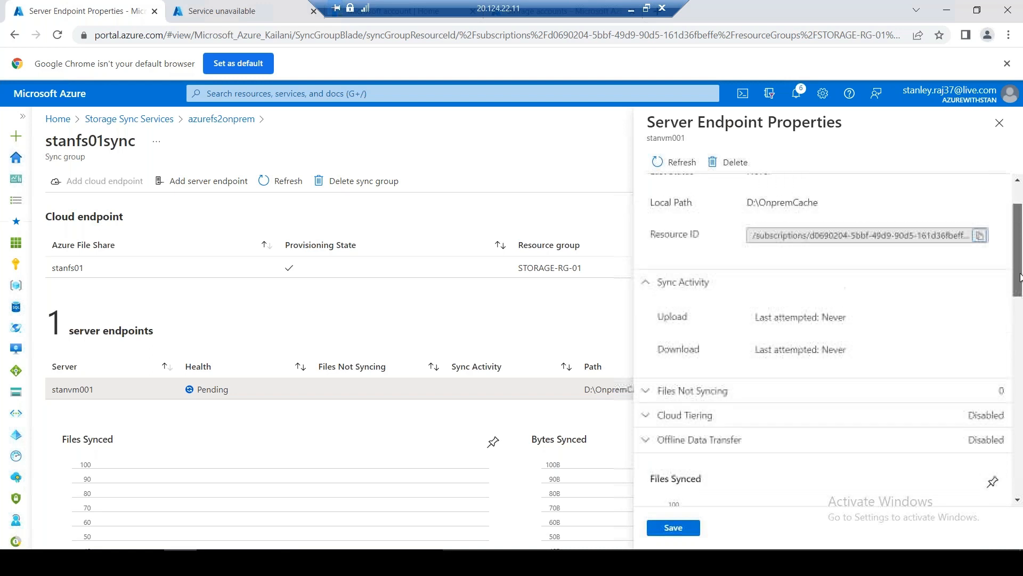
click(719, 394)
click(717, 395)
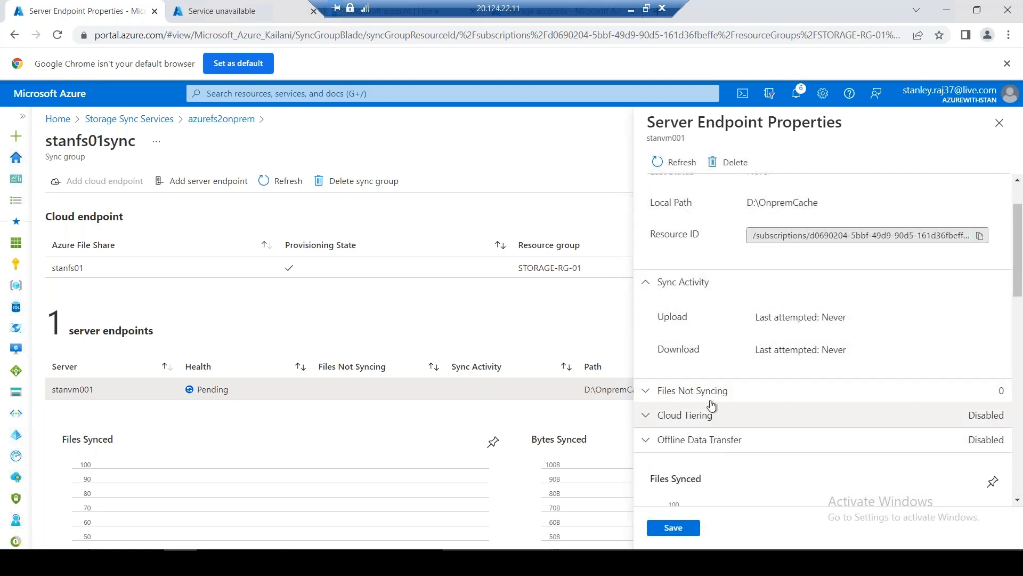
click(715, 418)
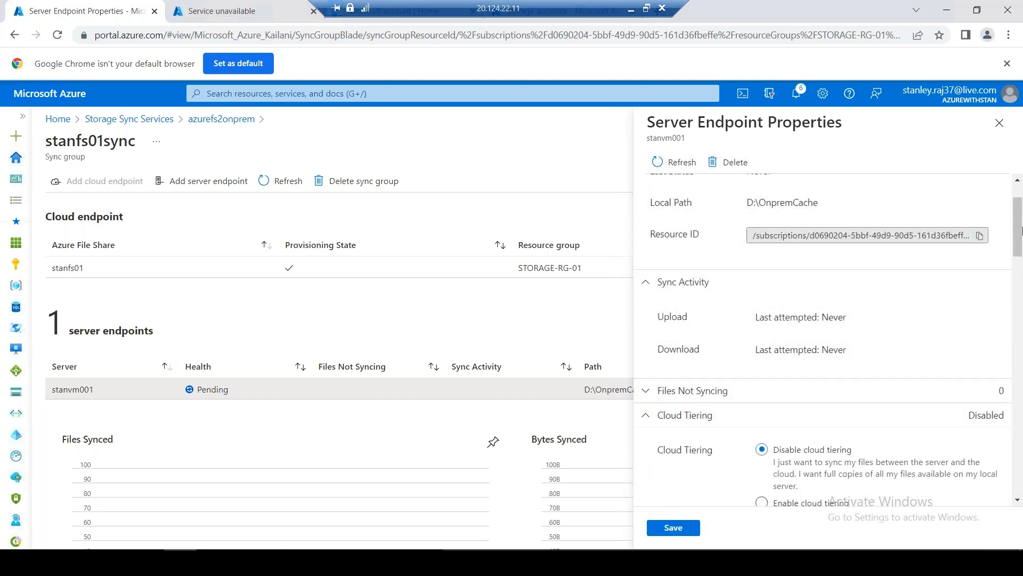
Check Offline Data Transfer and the endpoint's Pending health, then close the properties panel
drag(1018, 235, 1019, 347)
scroll(926, 357, down, 3)
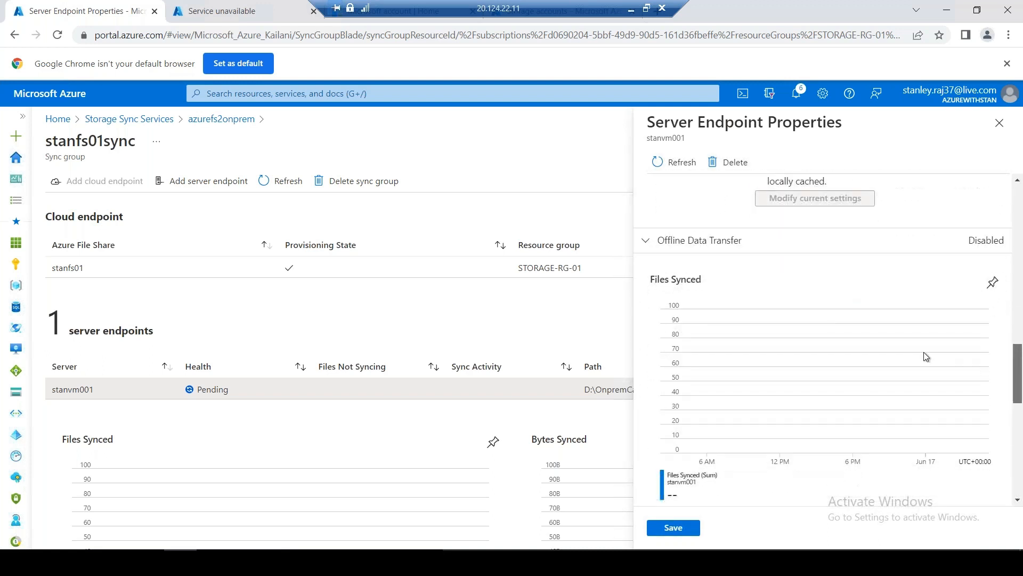
click(731, 249)
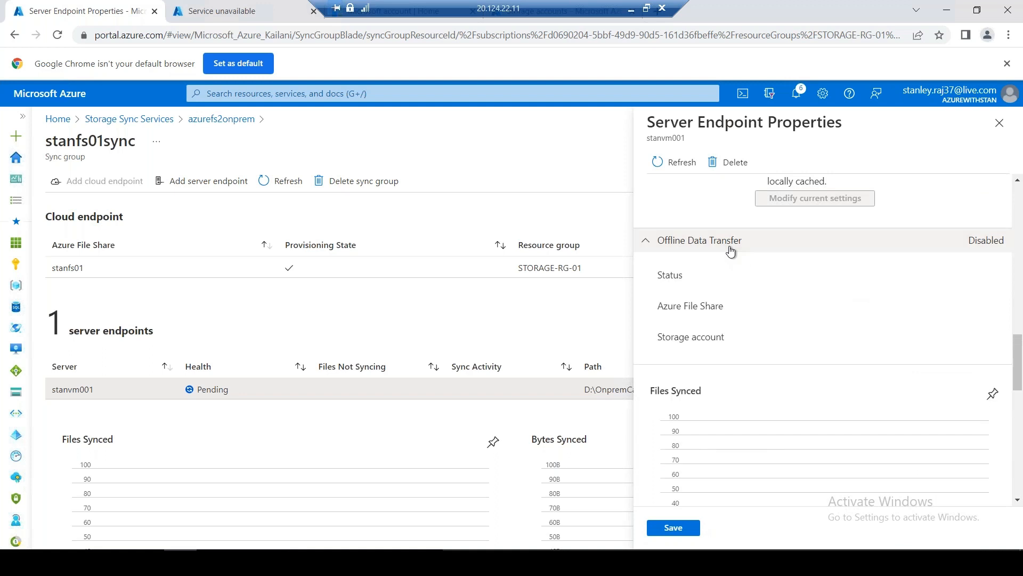
drag(1021, 379, 1022, 511)
drag(1021, 397, 1021, 176)
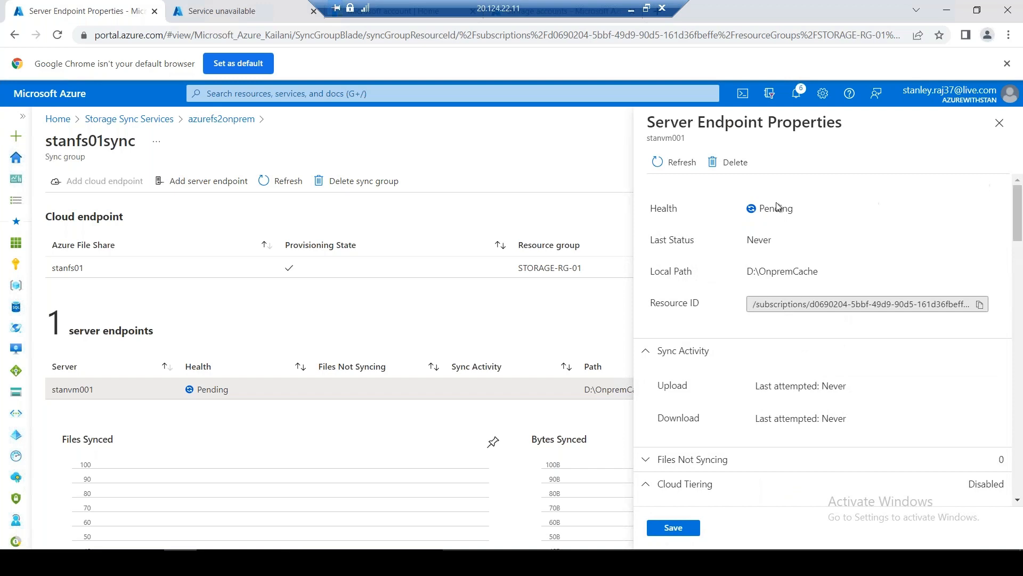
drag(739, 213, 794, 210)
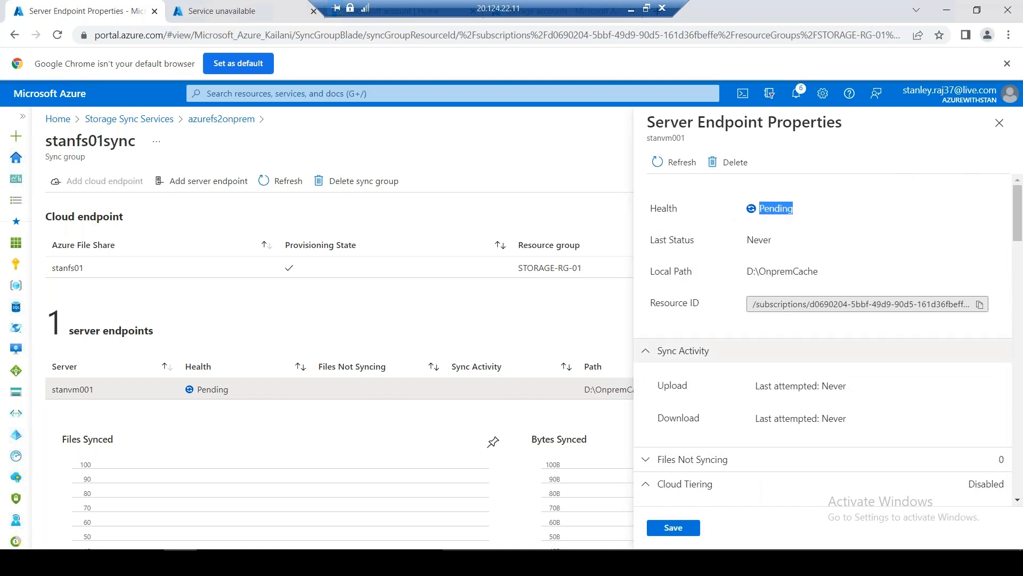
scroll(858, 382, down, 15)
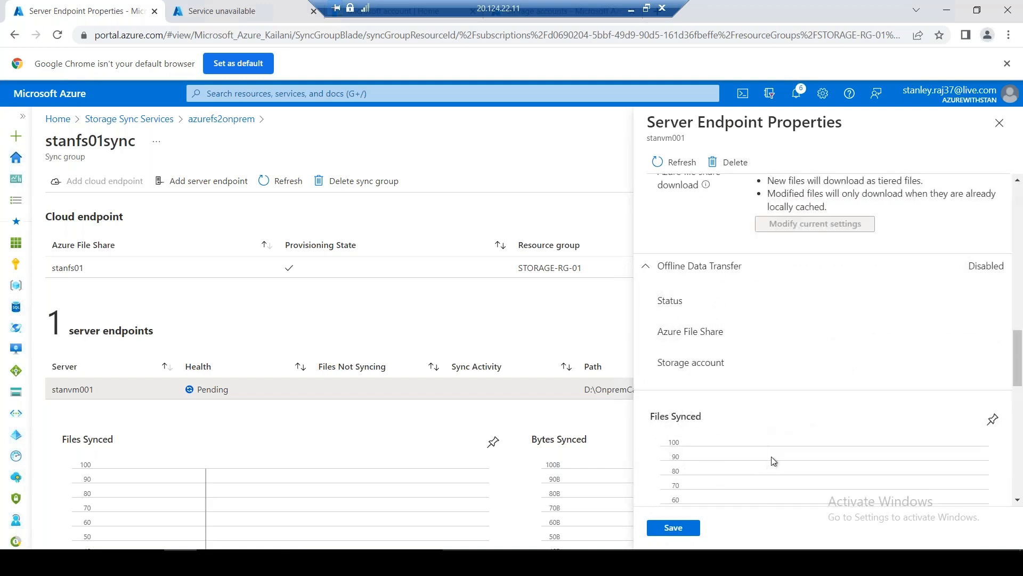
scroll(789, 377, up, 2)
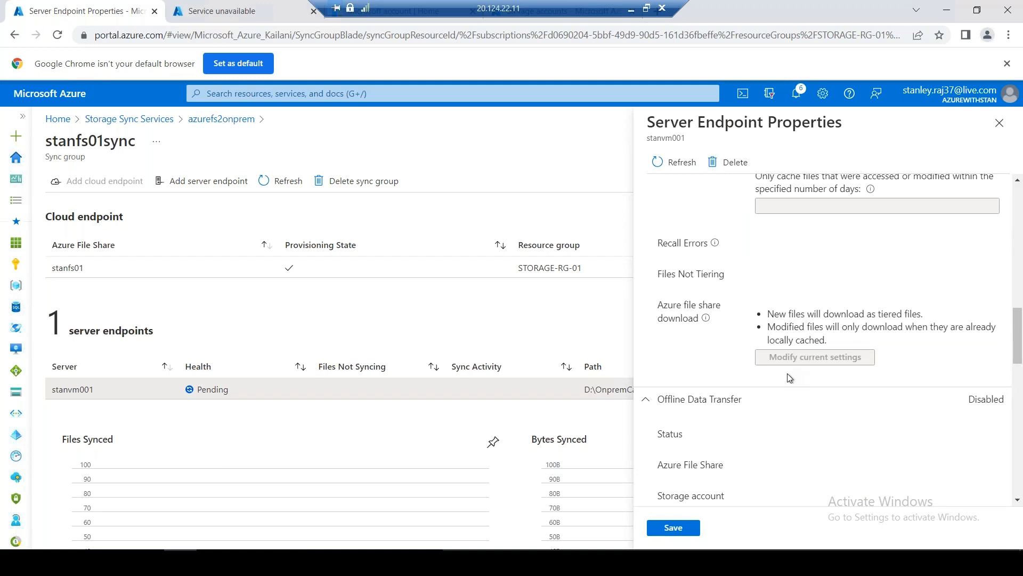
scroll(798, 386, down, 2)
scroll(799, 376, up, 3)
scroll(907, 304, down, 11)
click(1000, 123)
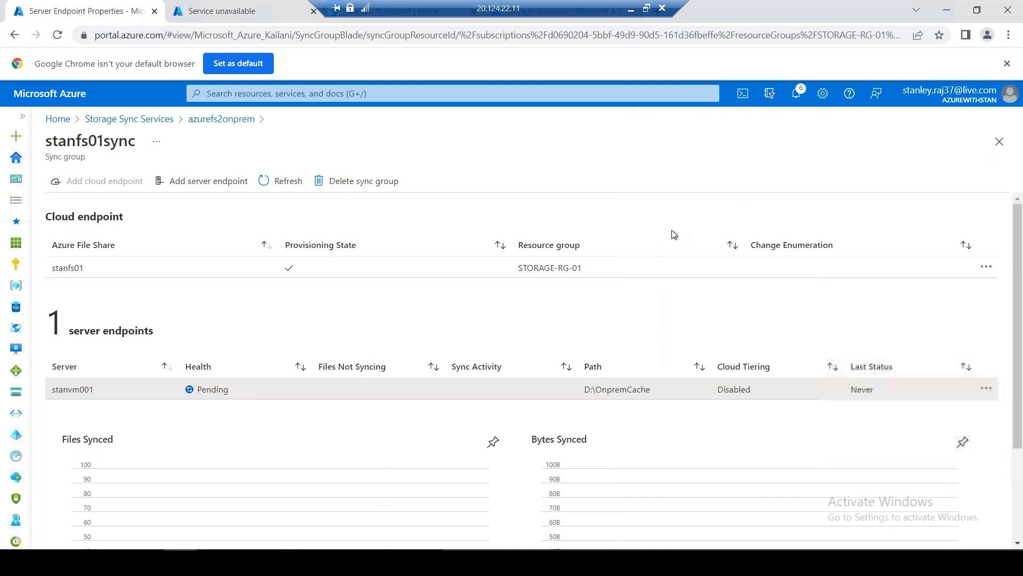
click(987, 266)
click(910, 286)
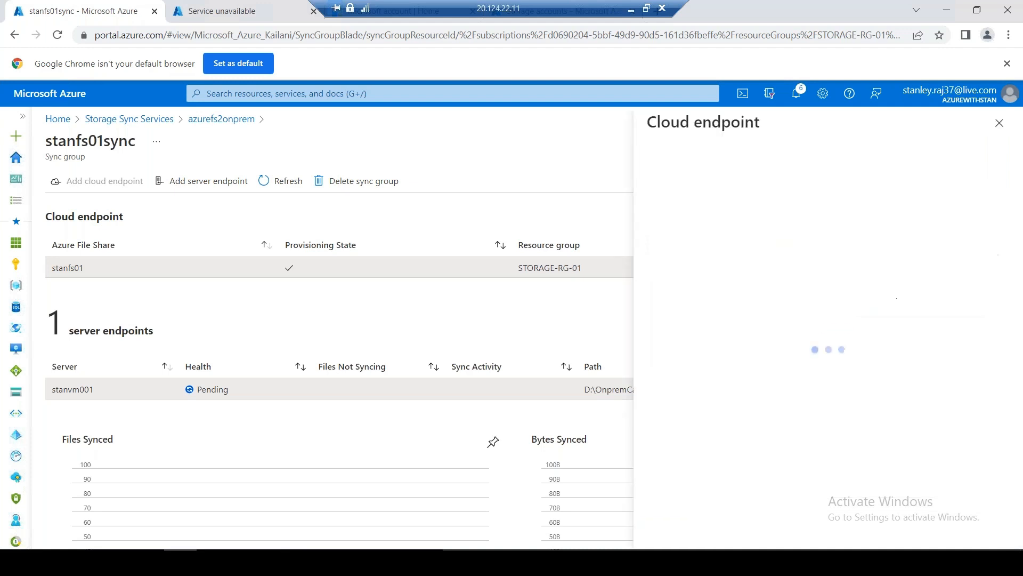
scroll(889, 299, down, 6)
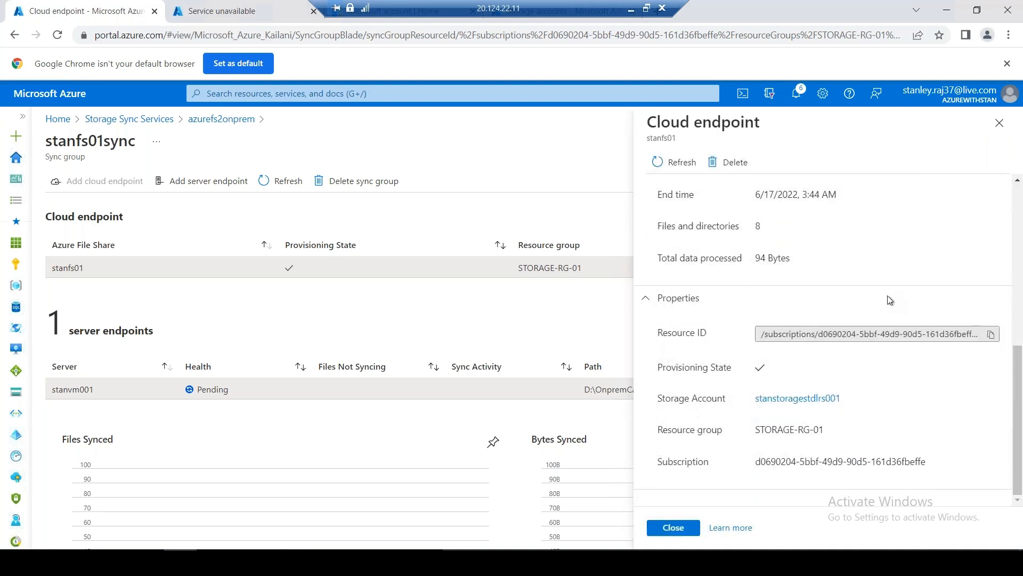
click(999, 122)
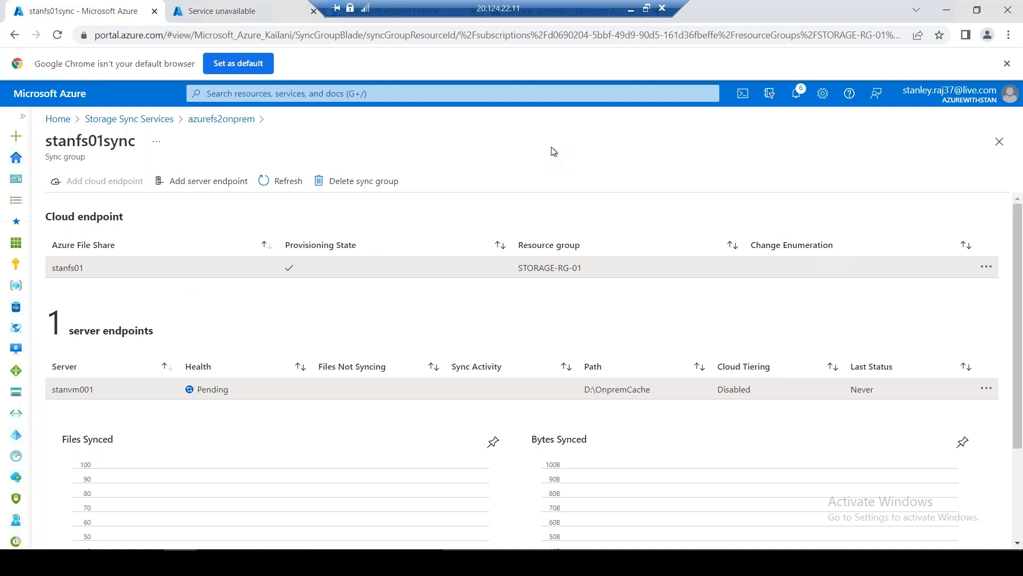
Return from the remote desktop session to the stanstoragestdlrs001 storage account
click(632, 11)
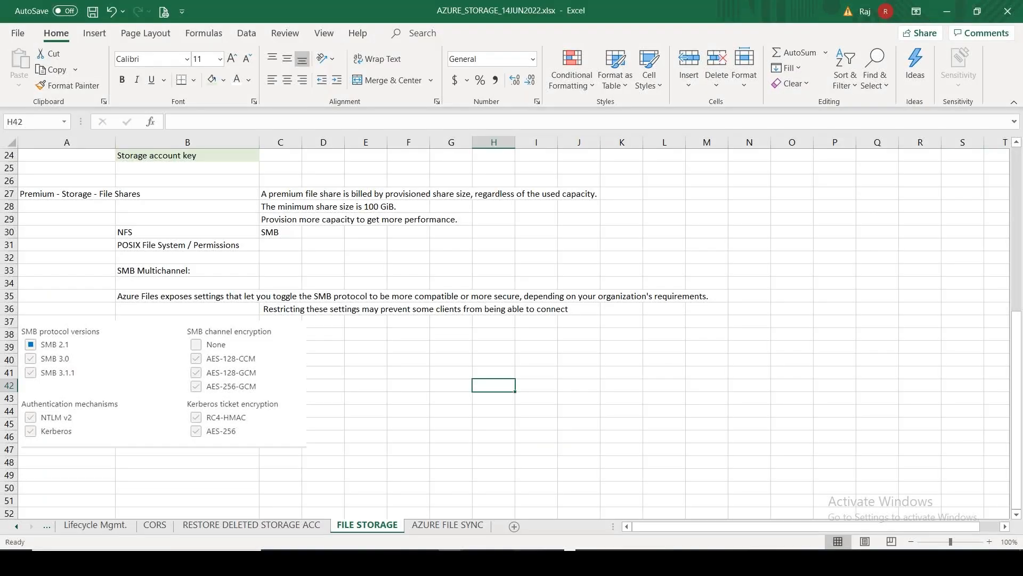
click(523, 561)
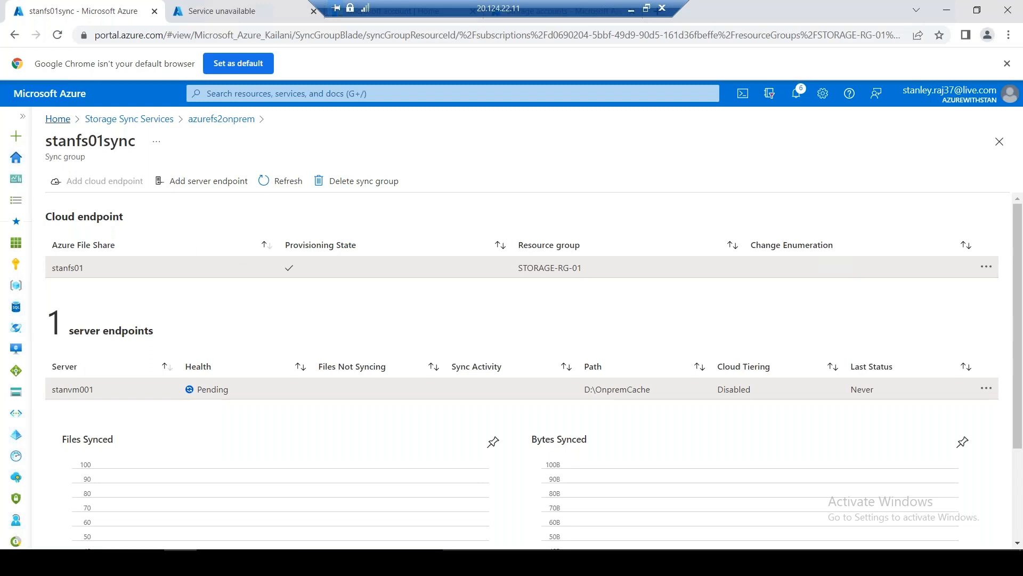
click(58, 119)
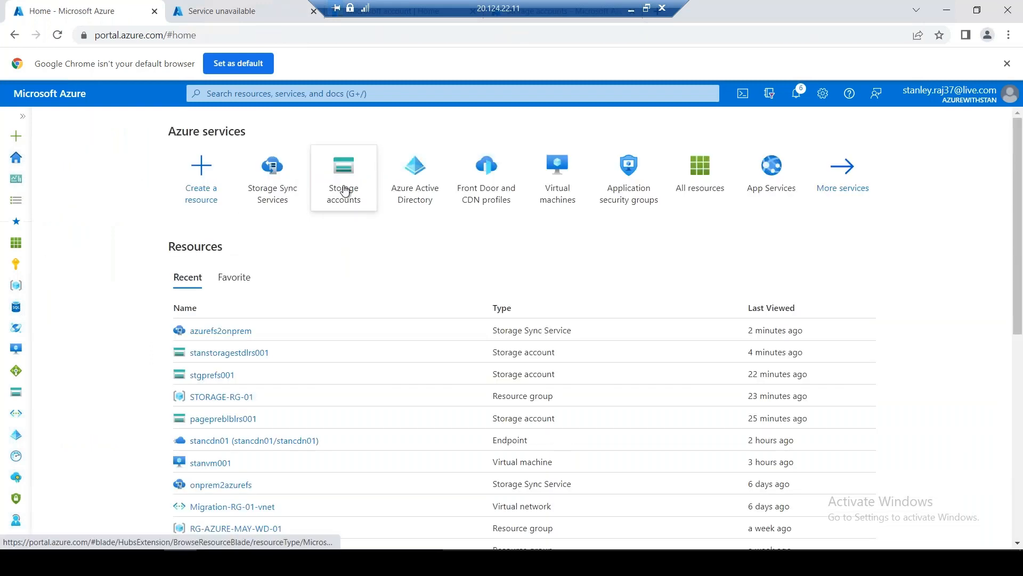
click(344, 191)
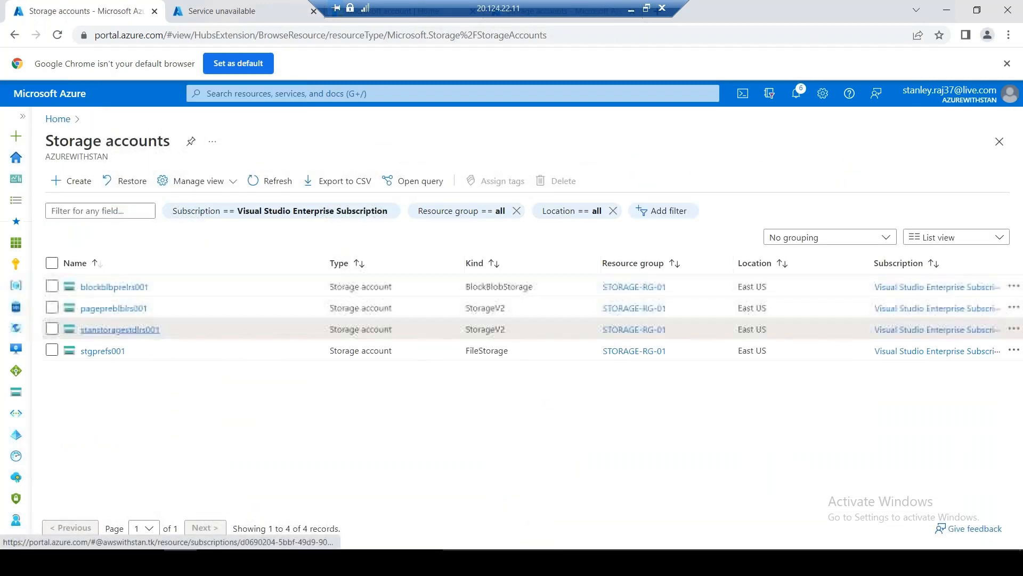
click(120, 329)
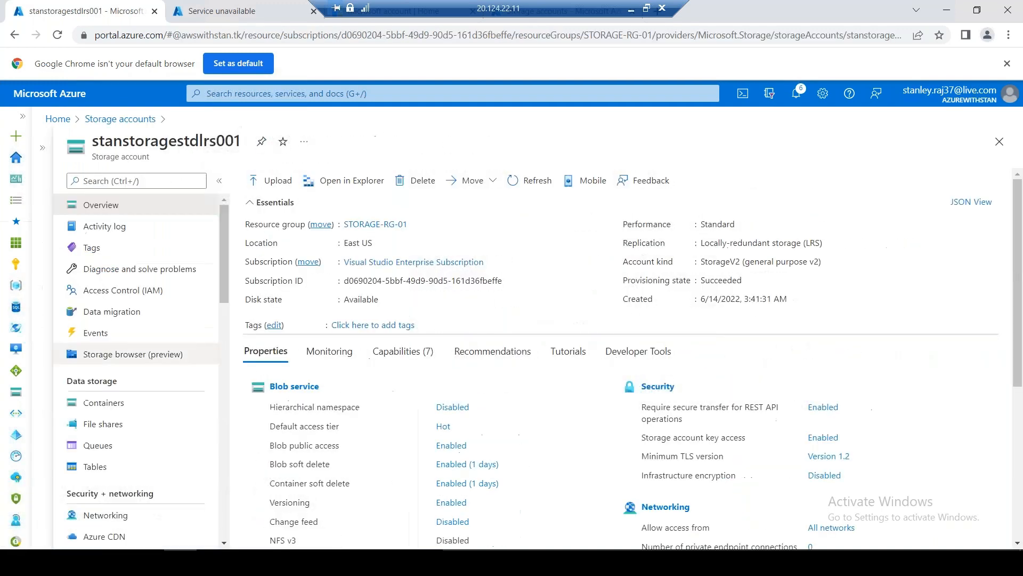
Open the stgcontainer001 blob container in the Storage browser, then bring the OnpremCache folder forward
click(166, 356)
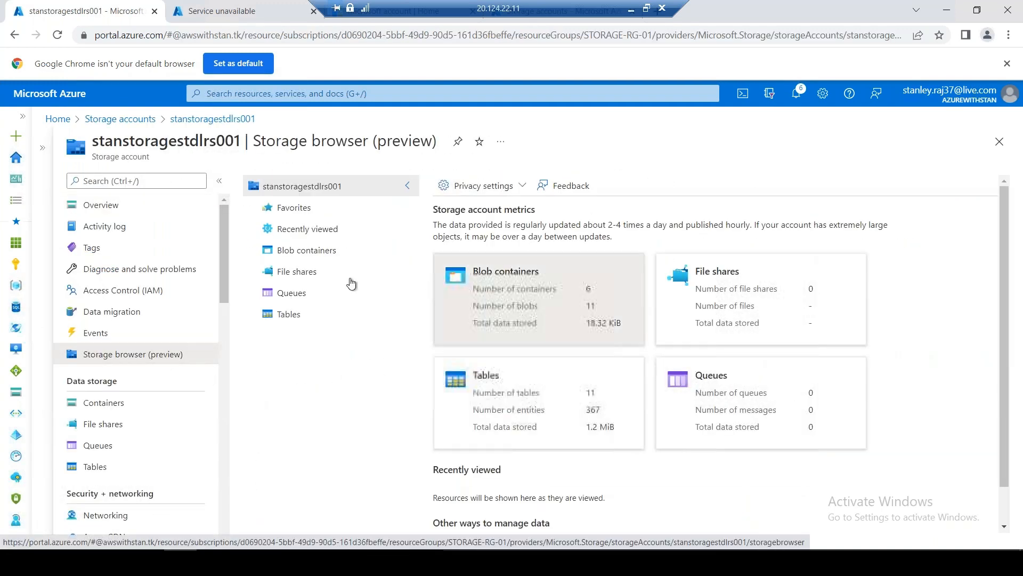
click(303, 251)
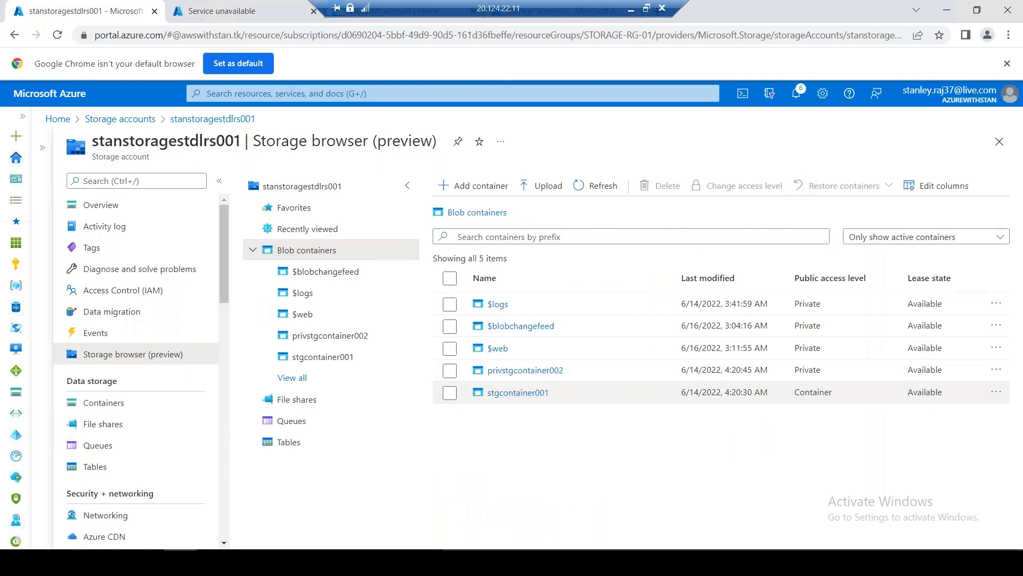
click(516, 392)
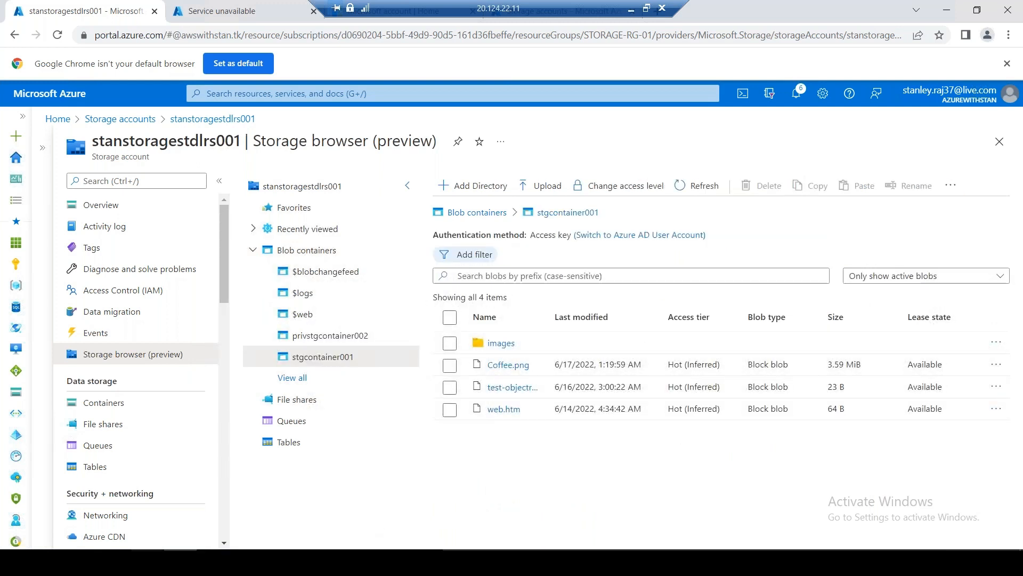
click(148, 561)
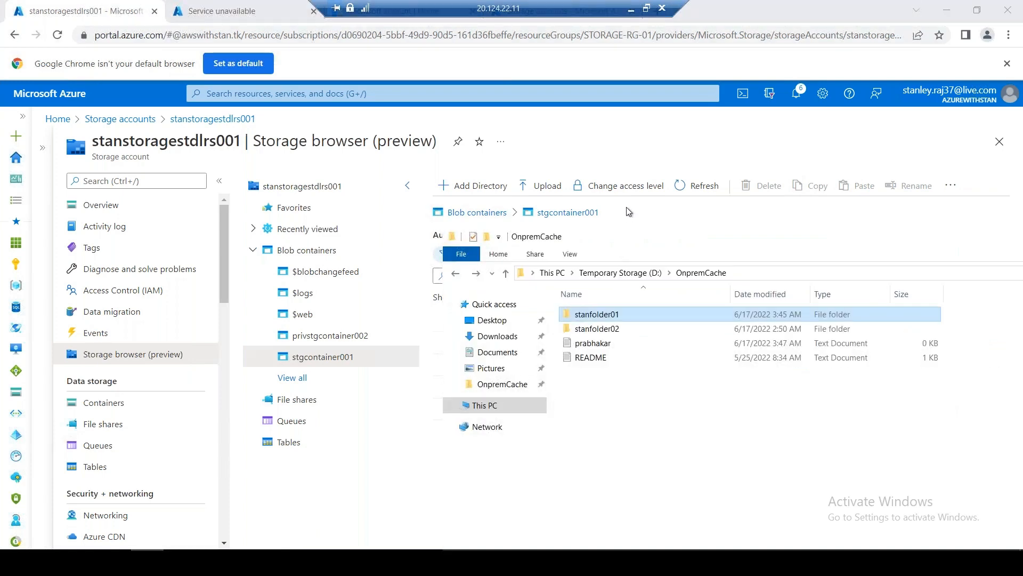
Select README in the OnpremCache folder and position that window beside the blob list
drag(629, 211, 407, 271)
click(569, 433)
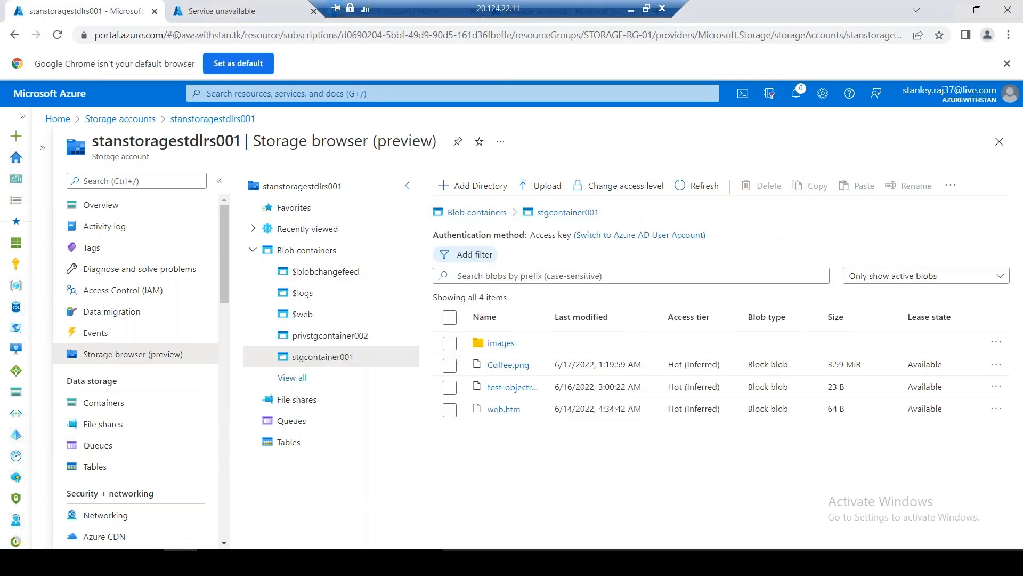
click(148, 561)
drag(607, 358, 609, 380)
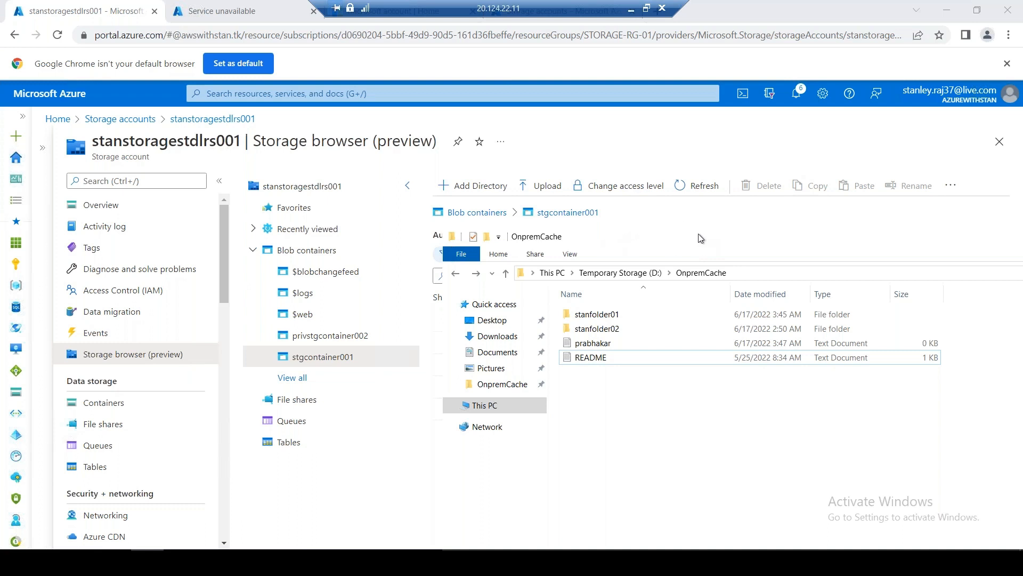
drag(621, 243, 500, 245)
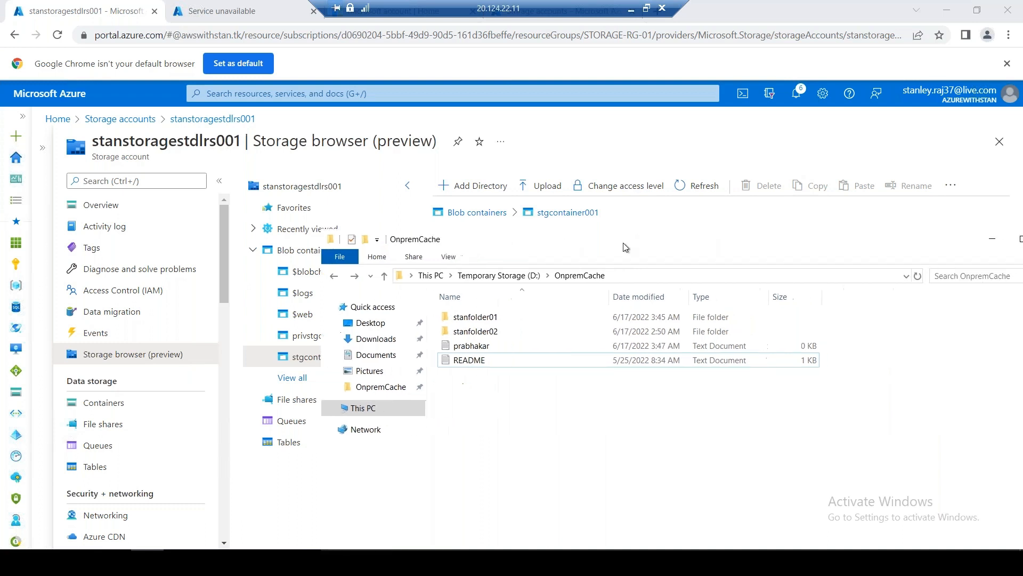
double_click(497, 241)
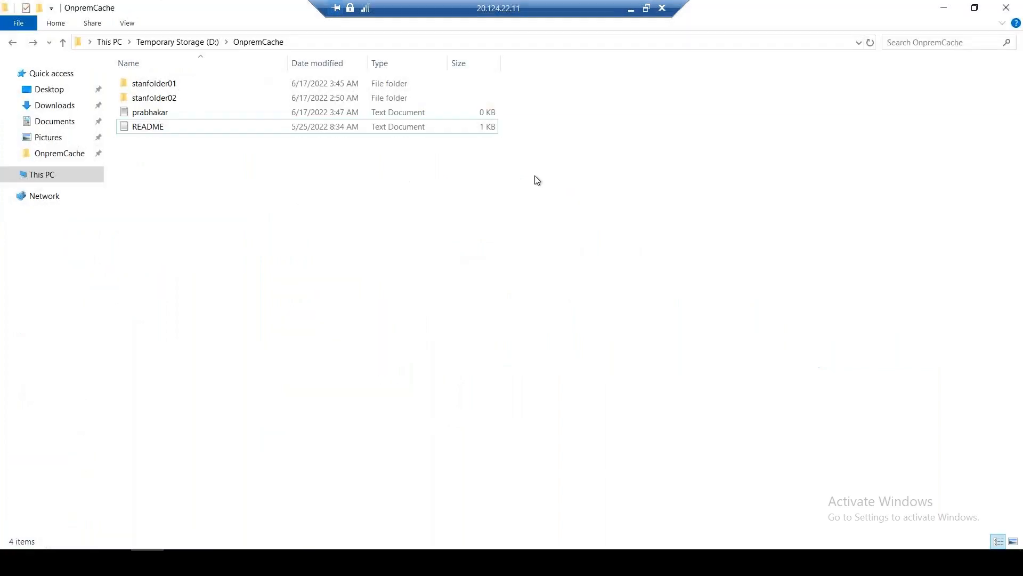
double_click(243, 12)
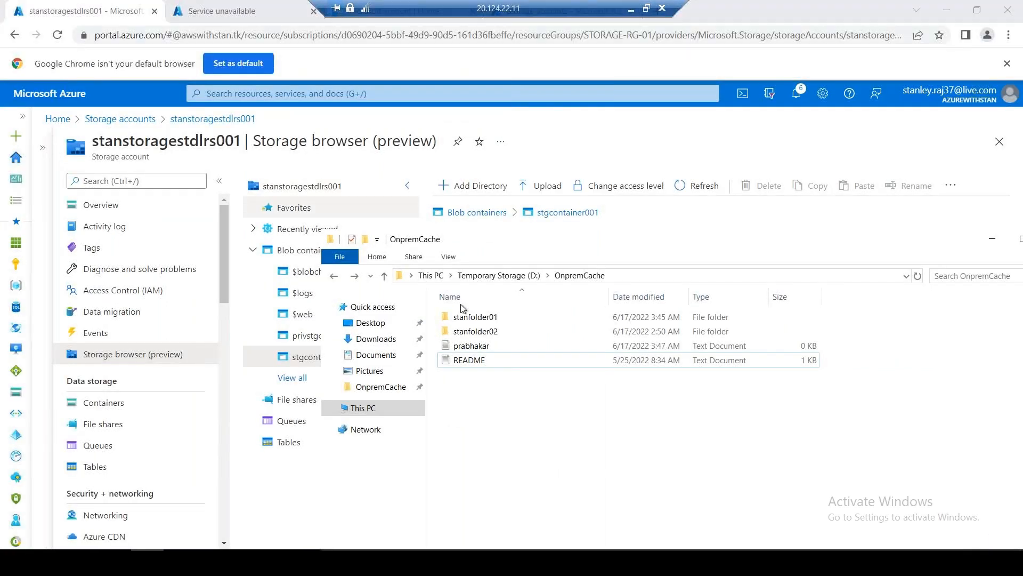
drag(525, 238, 855, 214)
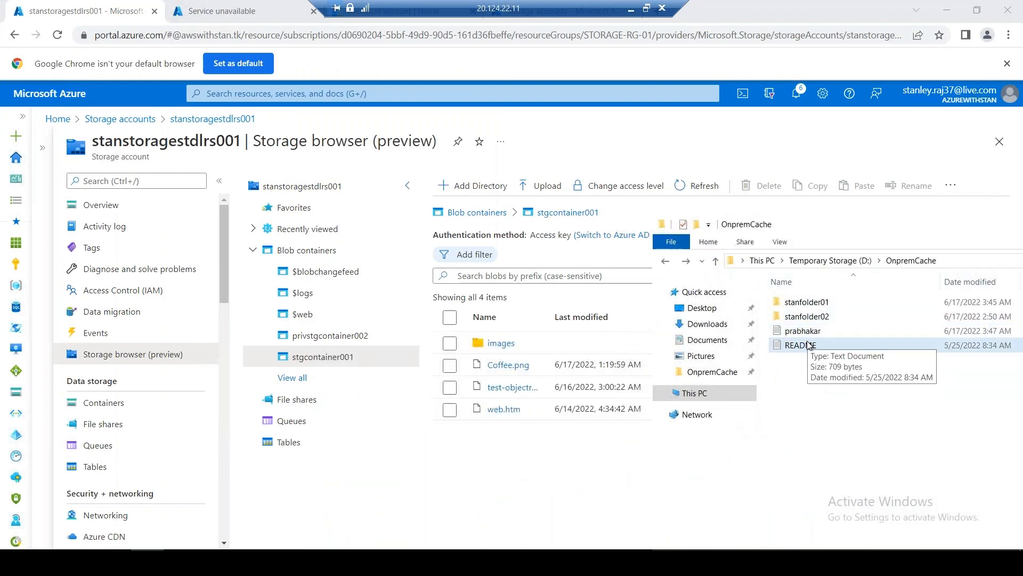
Drag README onto the browser, refresh the Azure blob list, and open the stanstoragestdlrs001 Overview
drag(800, 345, 508, 453)
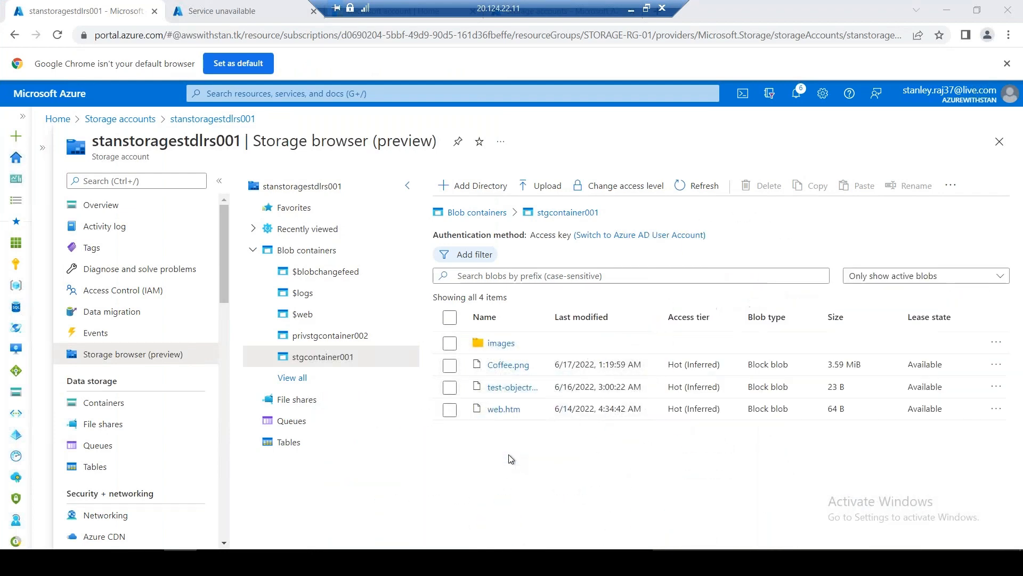
click(96, 14)
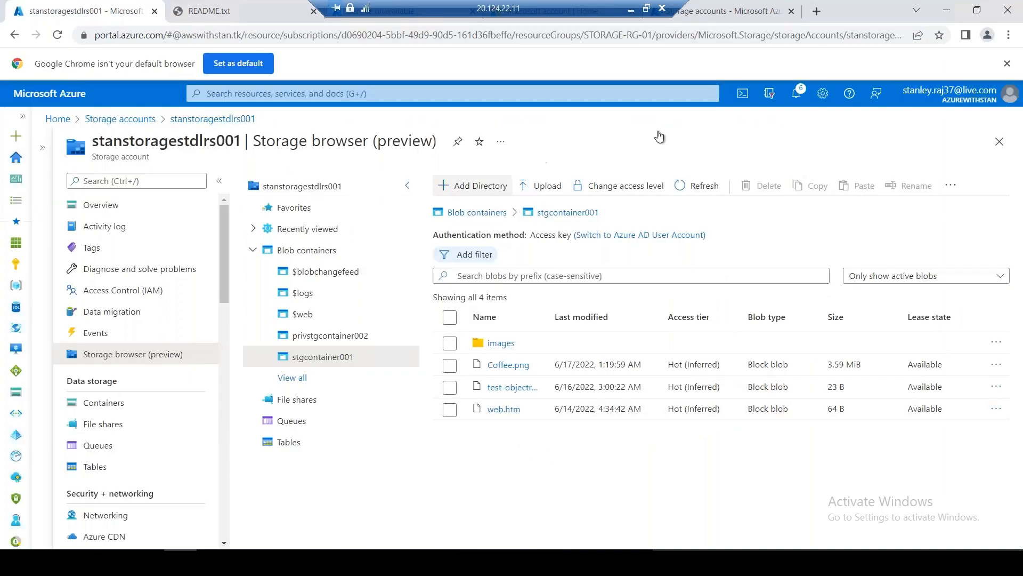
click(699, 186)
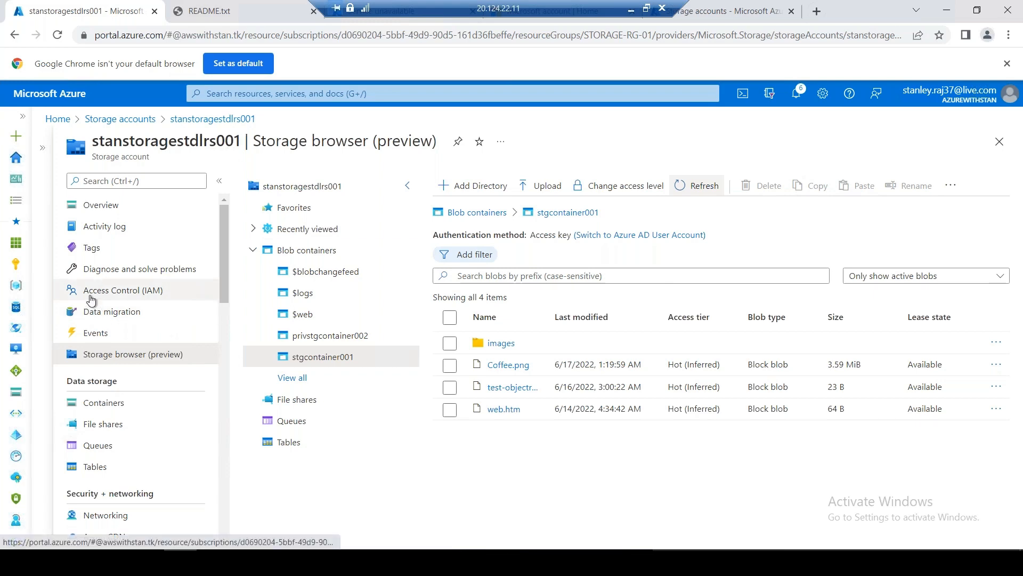
click(127, 209)
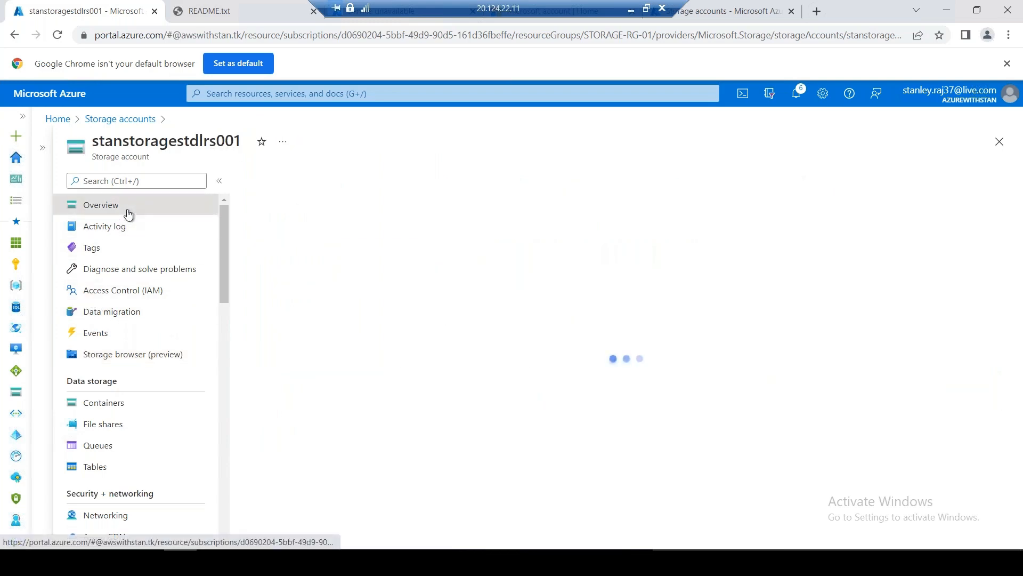